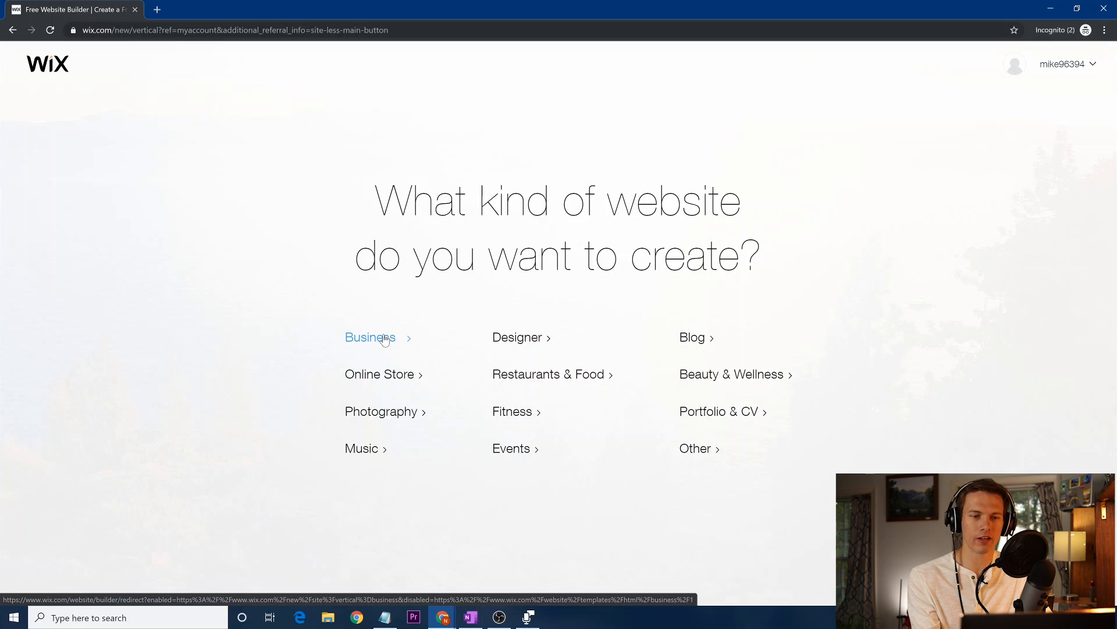
Step: Choose a Business website and create it from a template with the Wix Editor
left_click(385, 340)
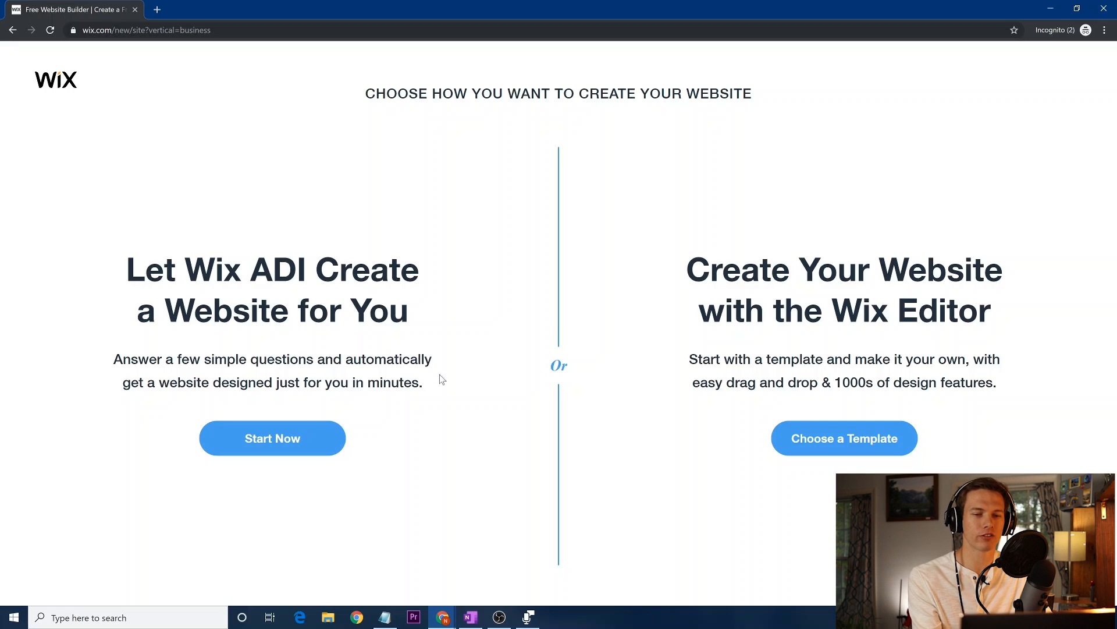
left_click(847, 444)
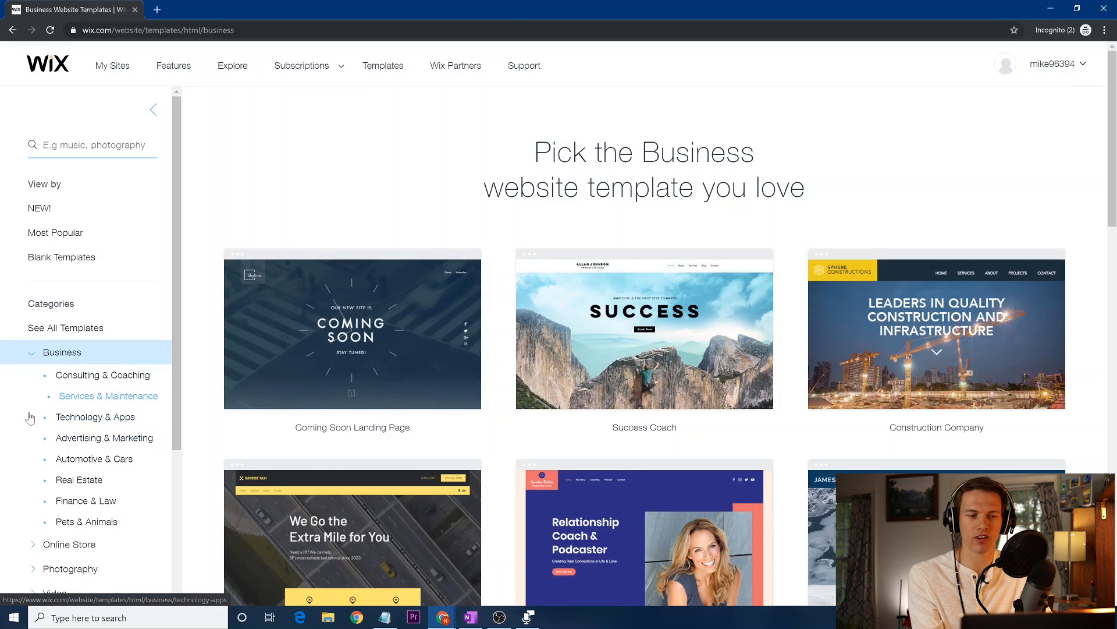
Step: Browse the Business templates and open a preview of The Consultant template
scroll(36, 426, "down", 3)
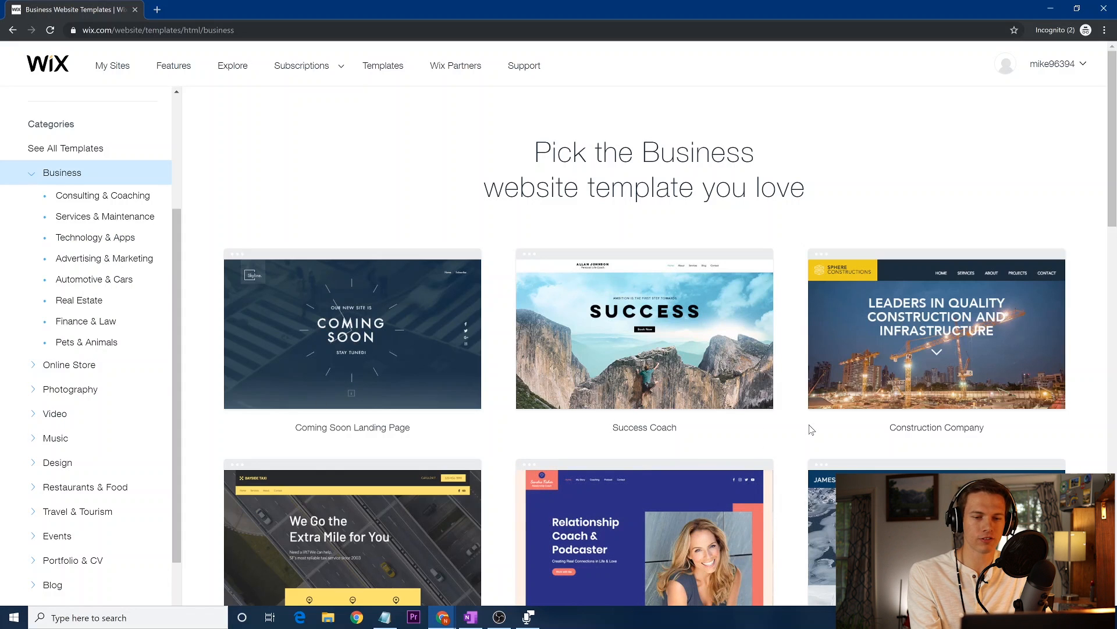
scroll(783, 482, "down", 3)
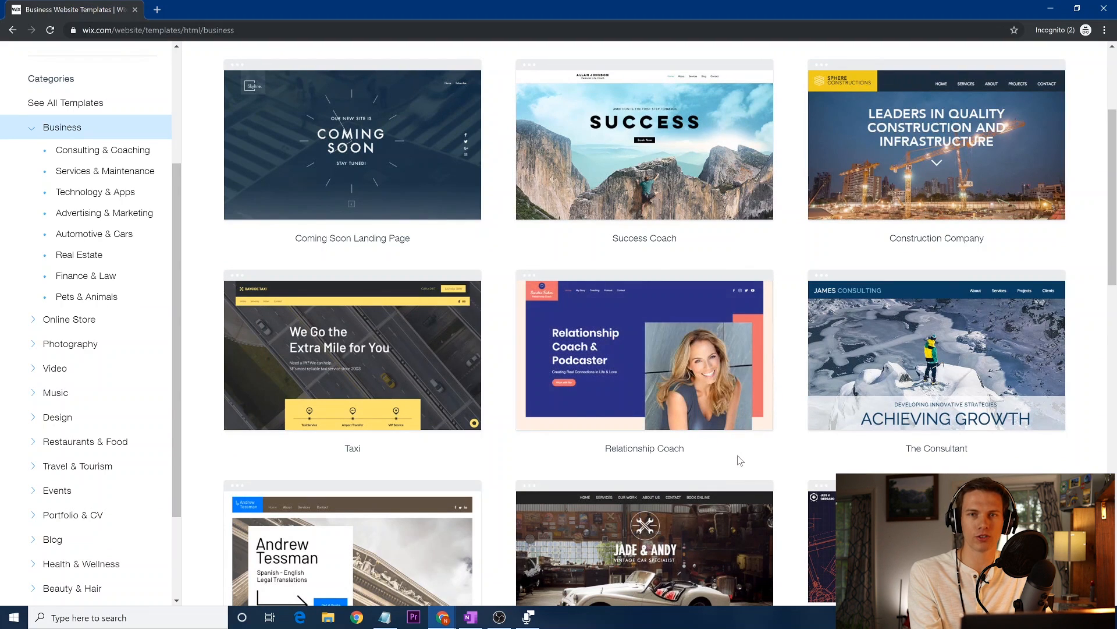
mouse_move(697, 398)
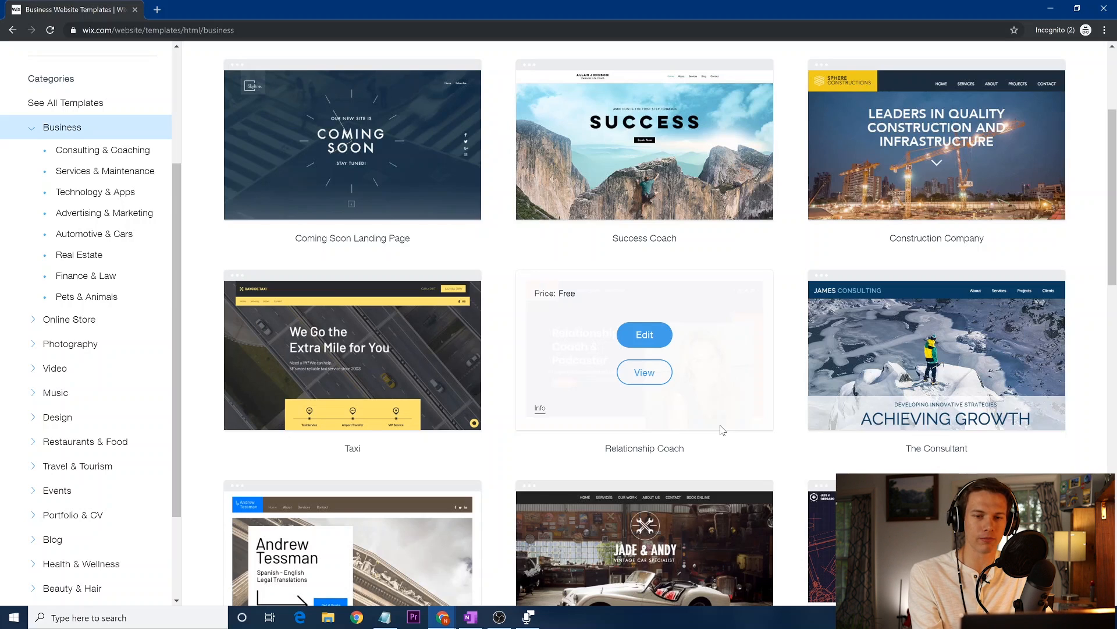
mouse_move(1010, 386)
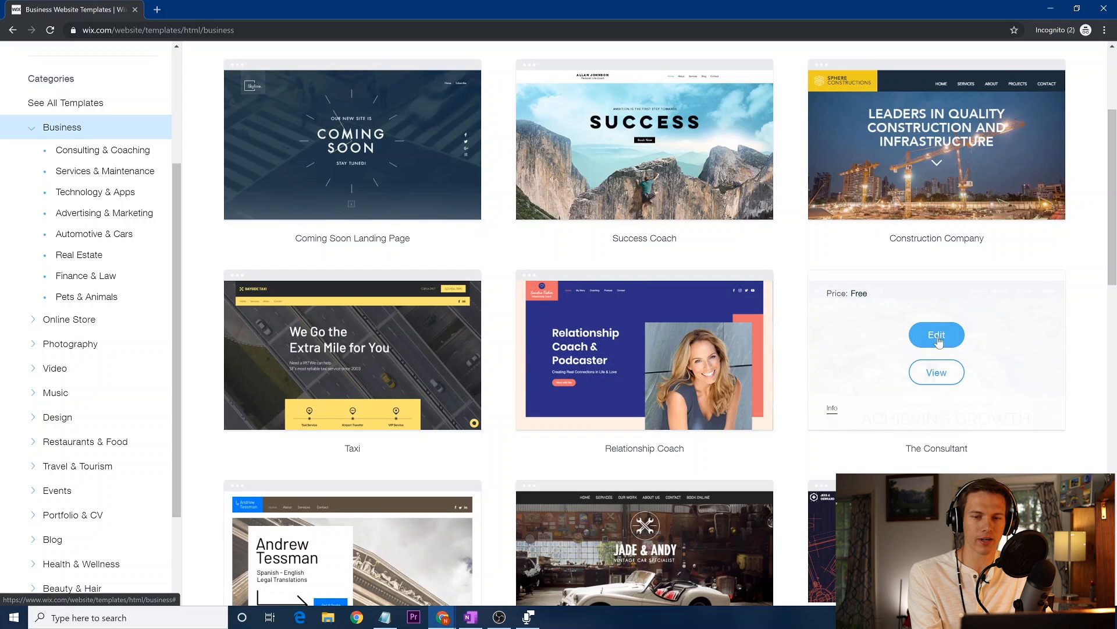
mouse_move(1008, 339)
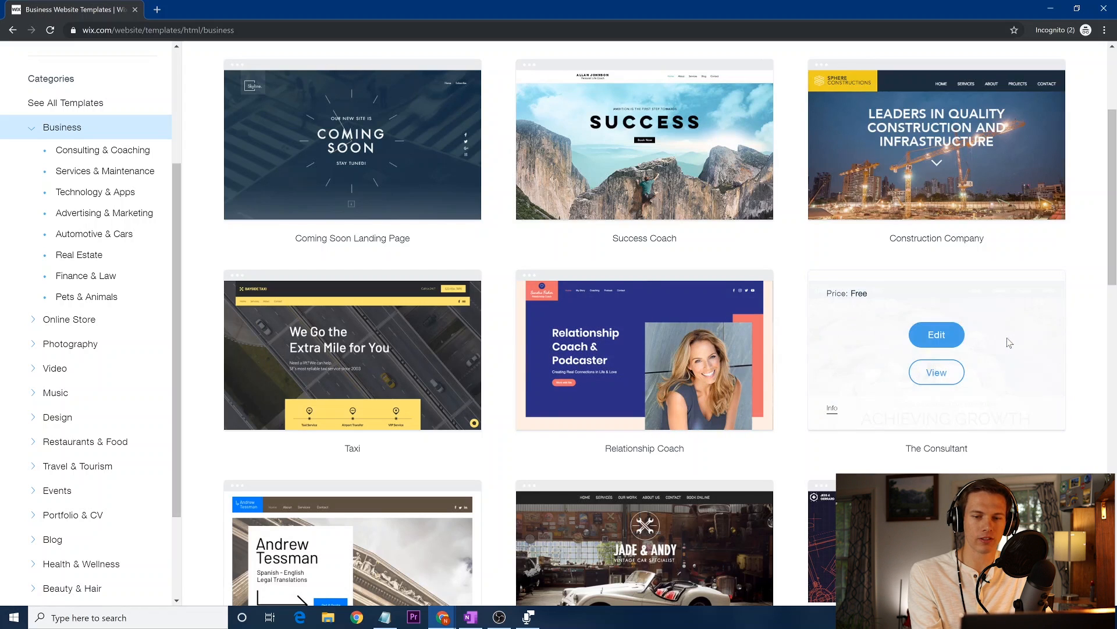
left_click(937, 372)
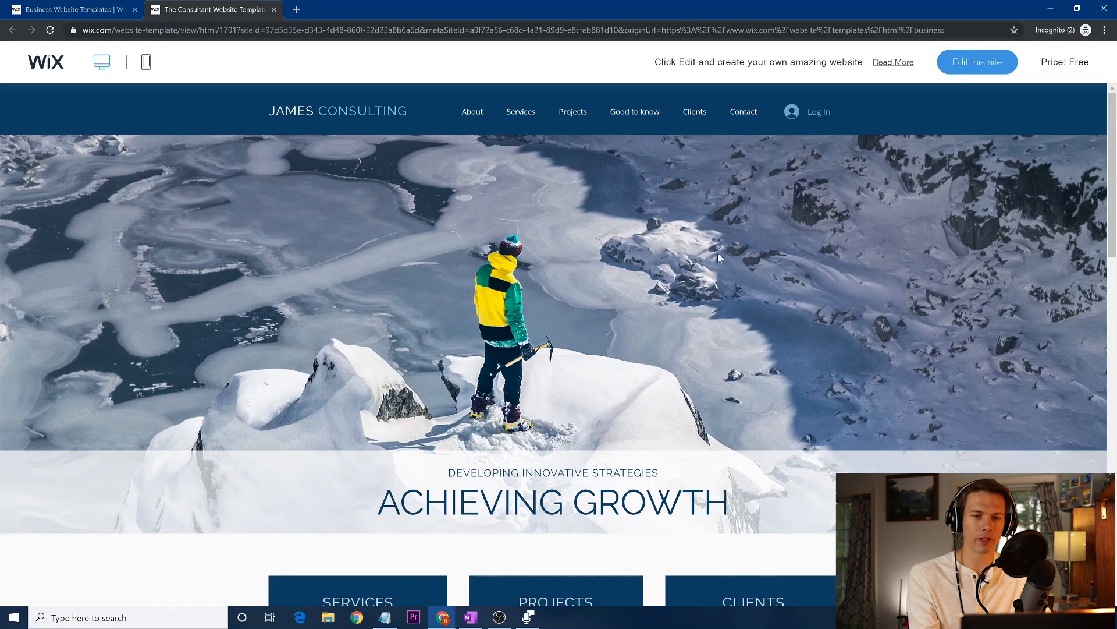
Step: Look through The Consultant template preview, including its services, About Us and Contact Us sections, and return to its header
scroll(655, 333, "down", 7)
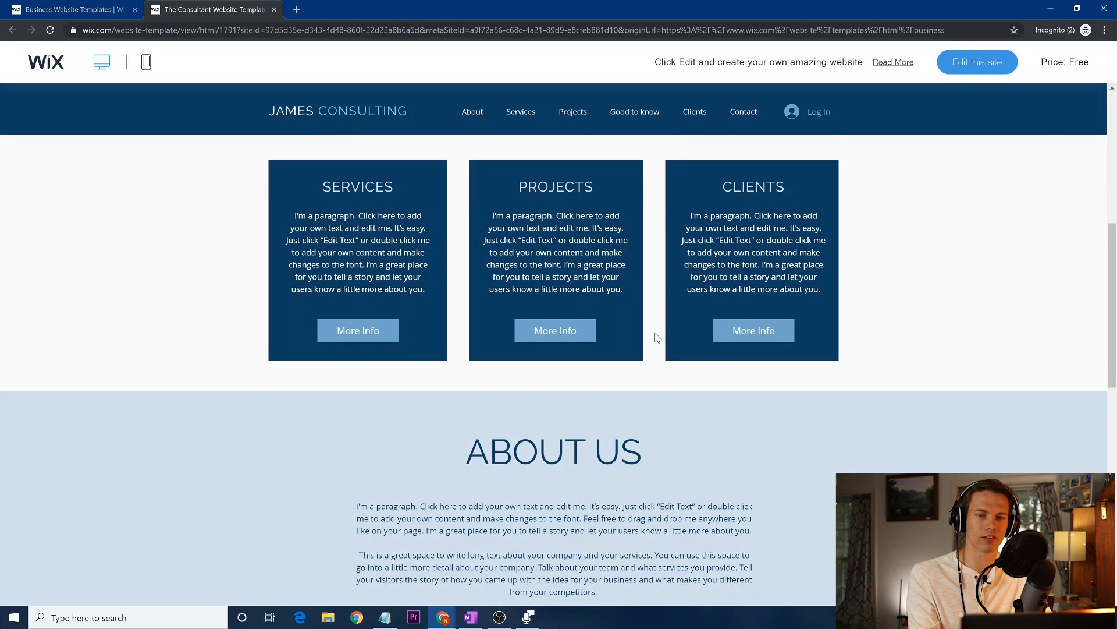
scroll(657, 338, "down", 7)
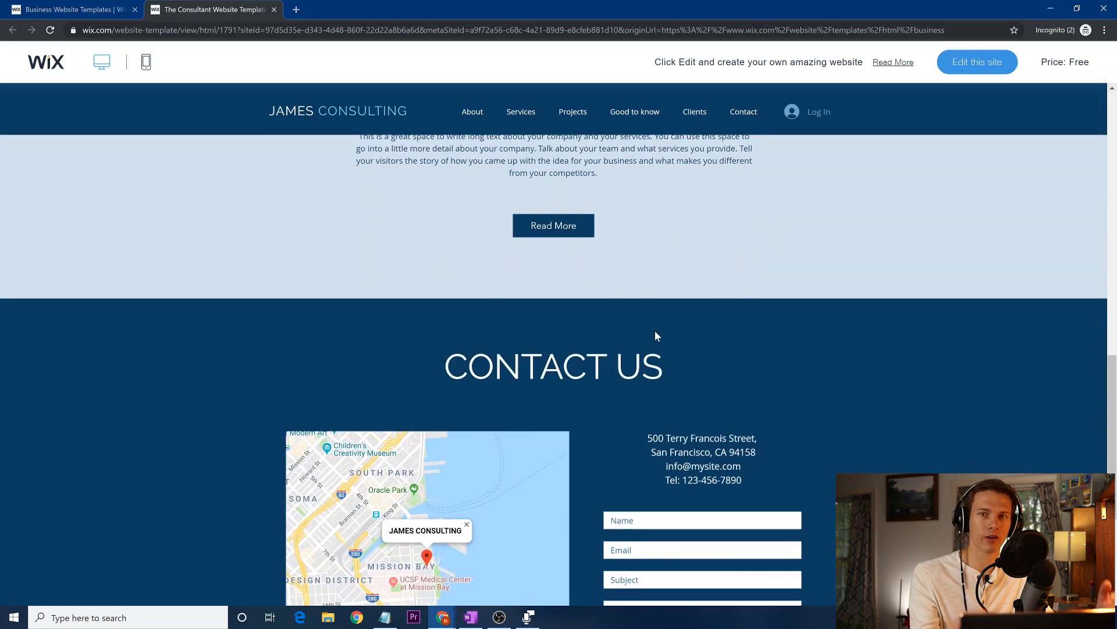
scroll(655, 332, "up", 2)
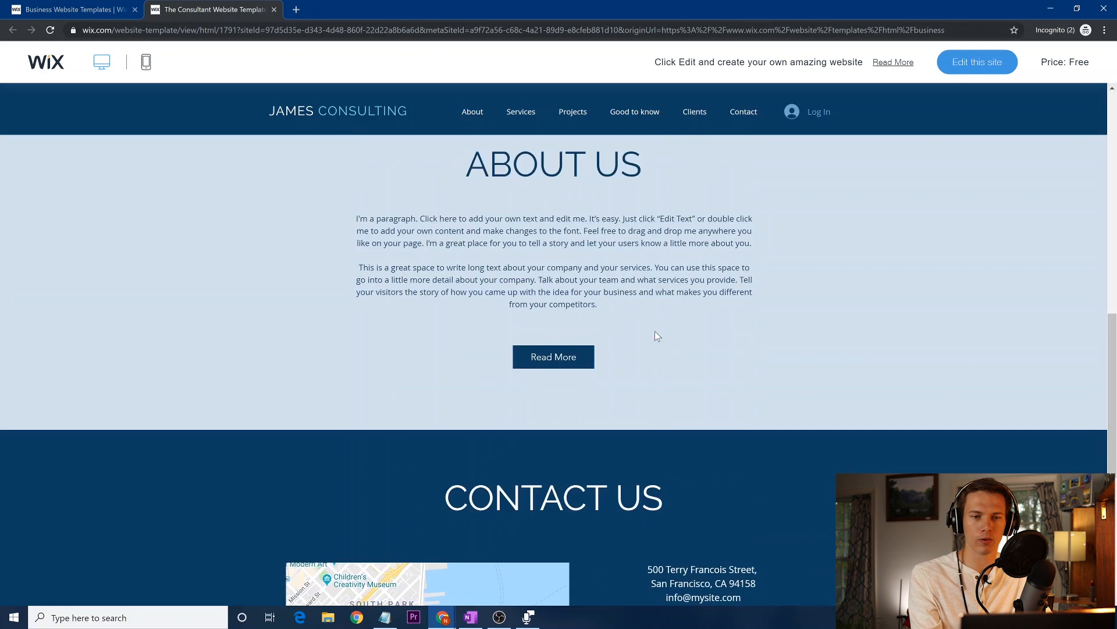
scroll(657, 336, "up", 5)
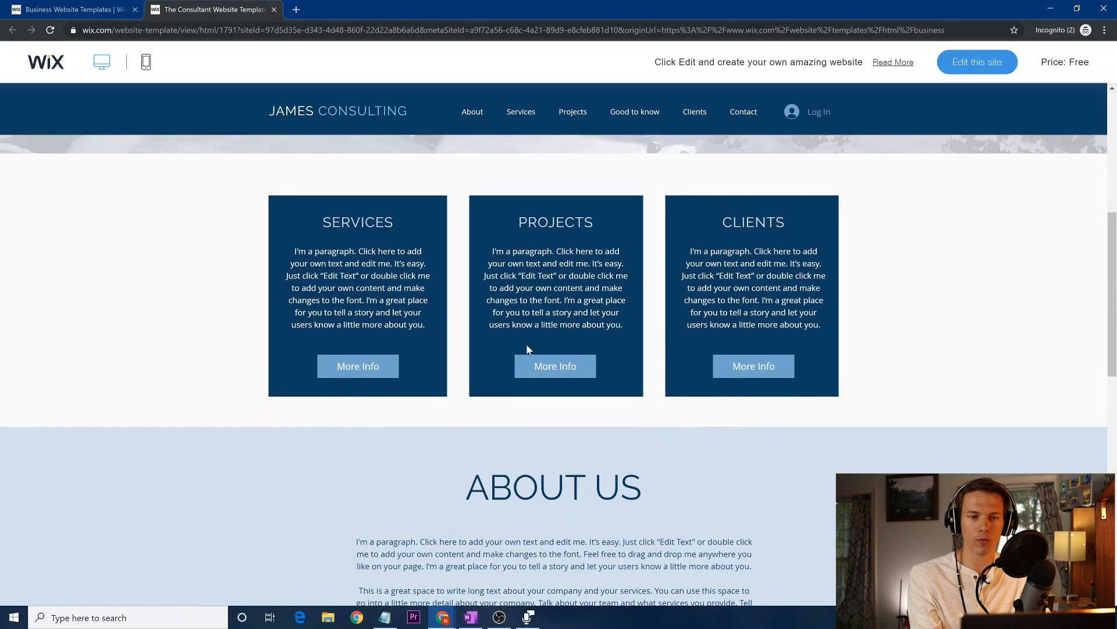
scroll(528, 349, "up", 6)
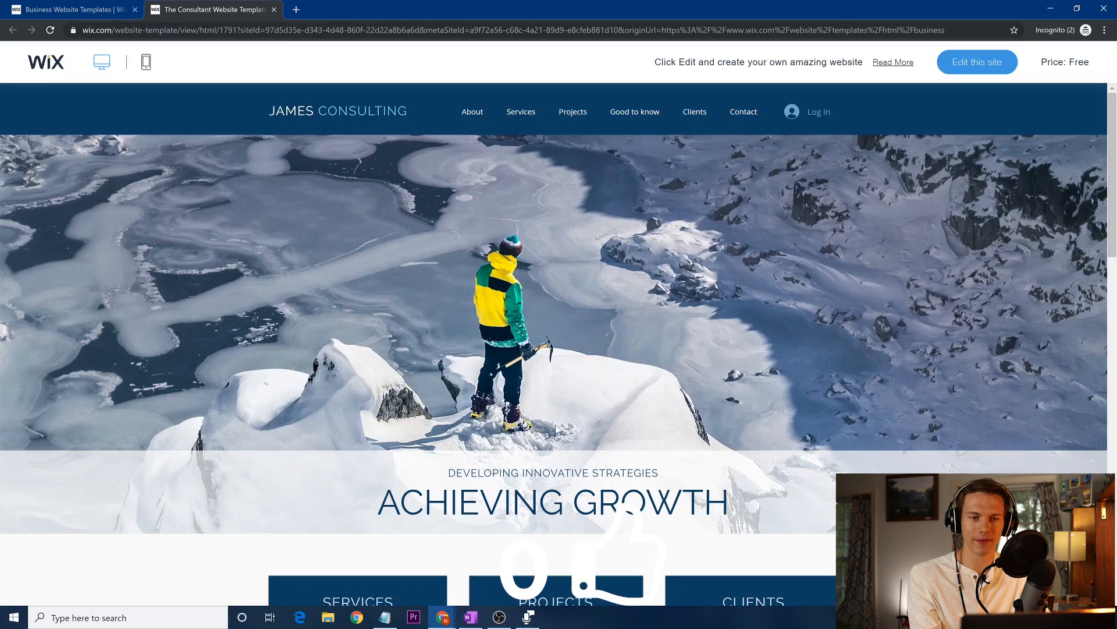
scroll(557, 265, "down", 1)
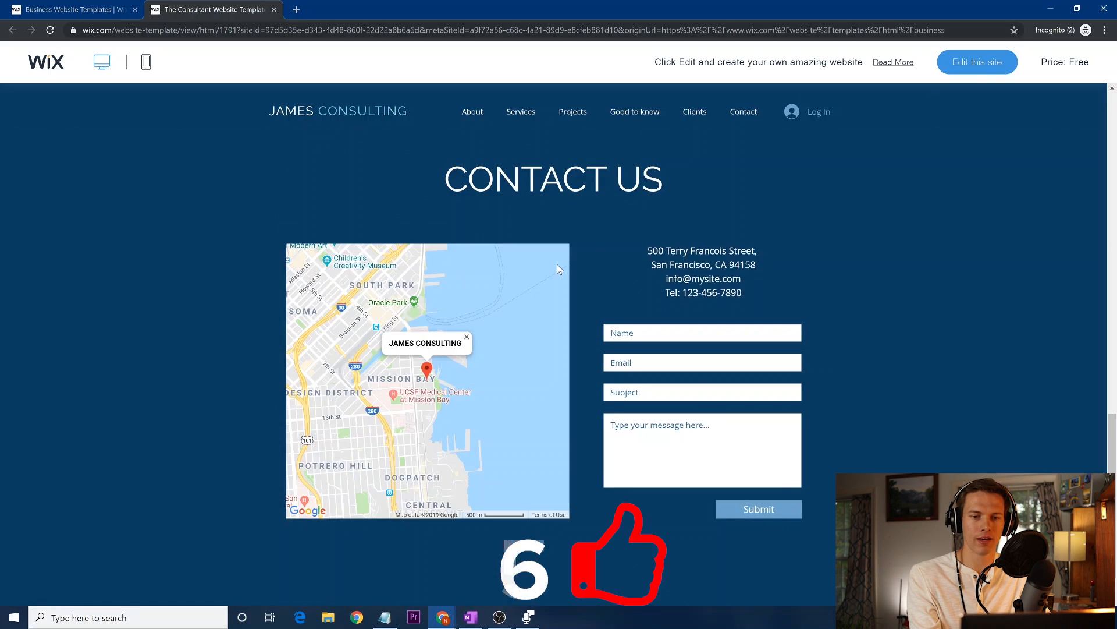
scroll(557, 265, "down", 1)
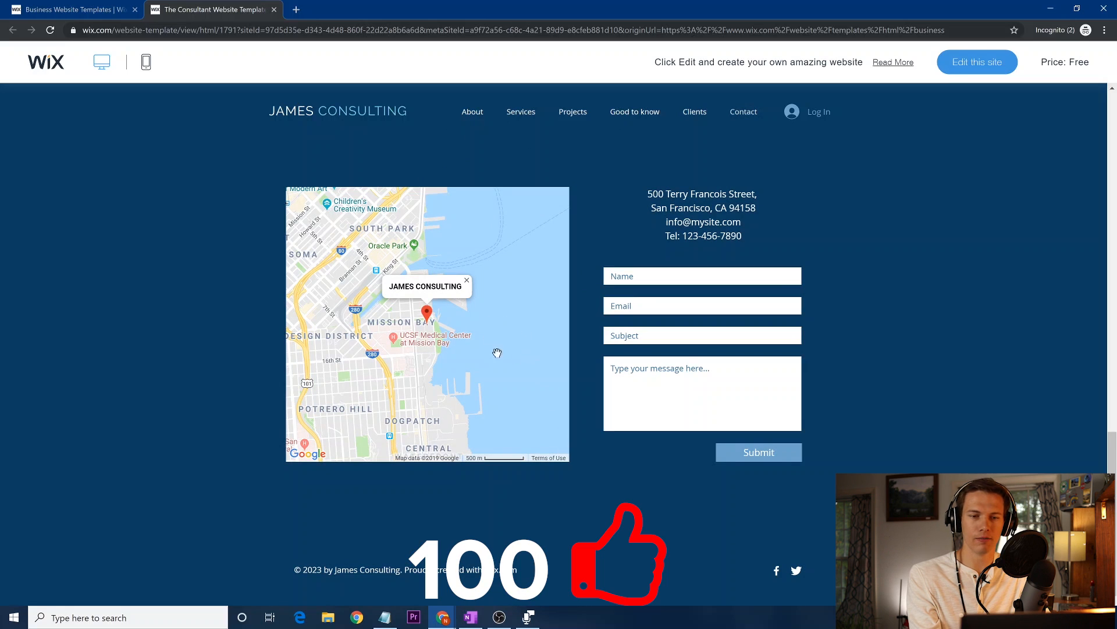
scroll(904, 438, "up", 3)
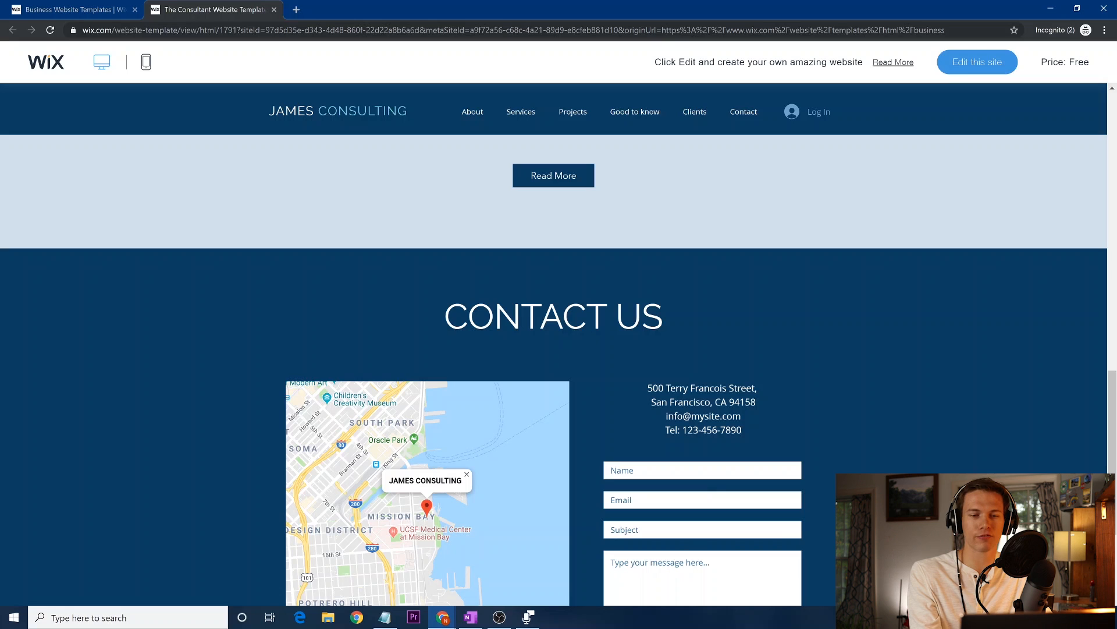
scroll(553, 370, "up", 15)
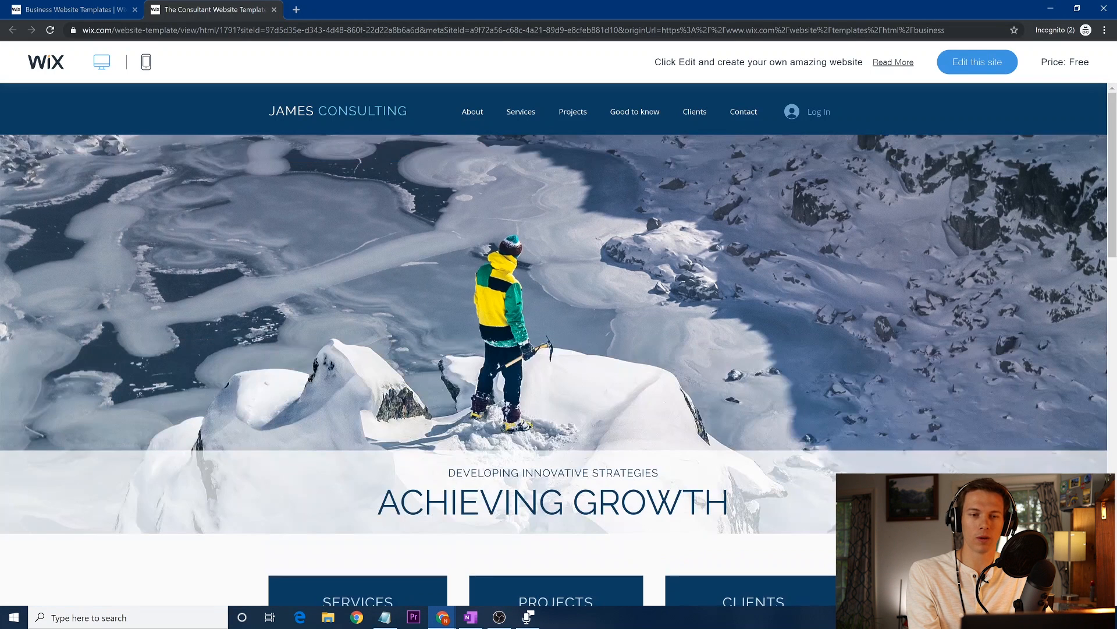
Step: Preview the Construction Company template and examine its services, About and company statistics sections
left_click(69, 10)
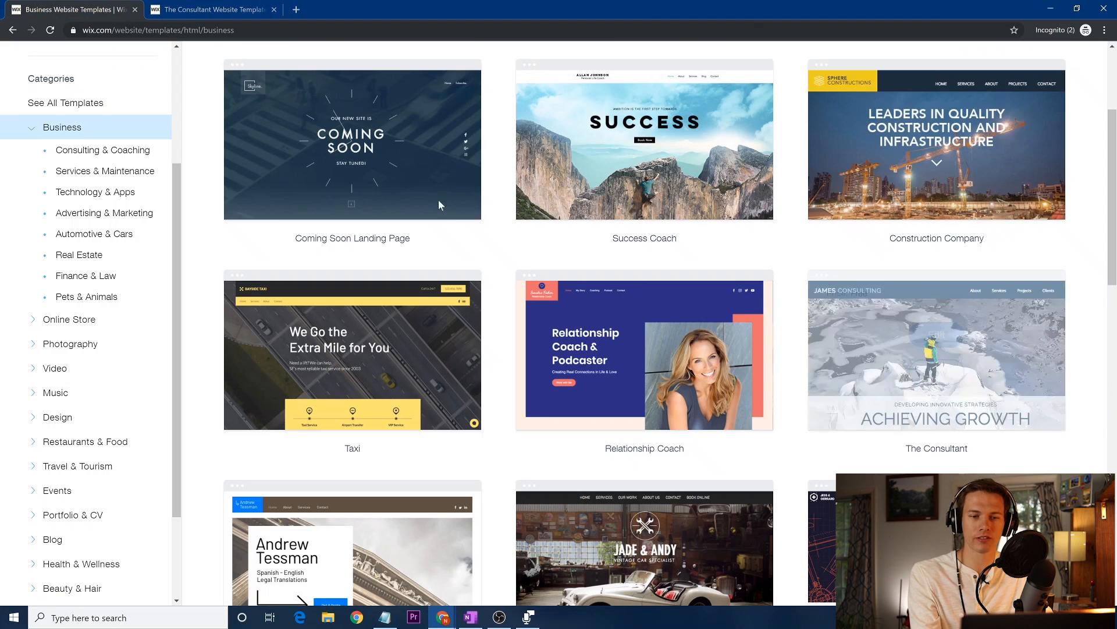
mouse_move(887, 179)
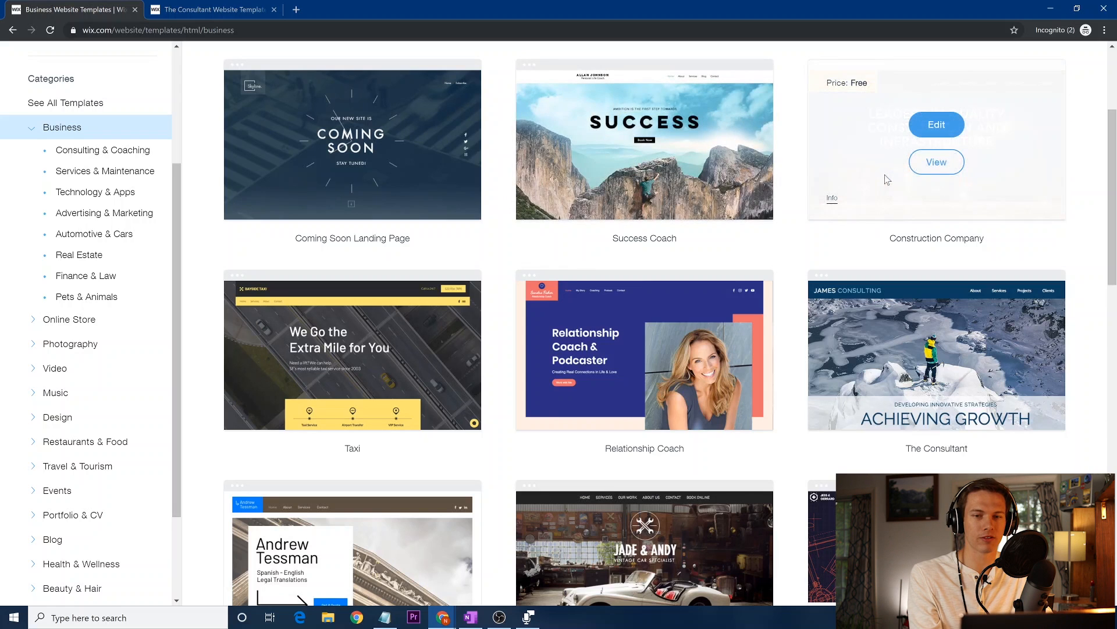
left_click(936, 162)
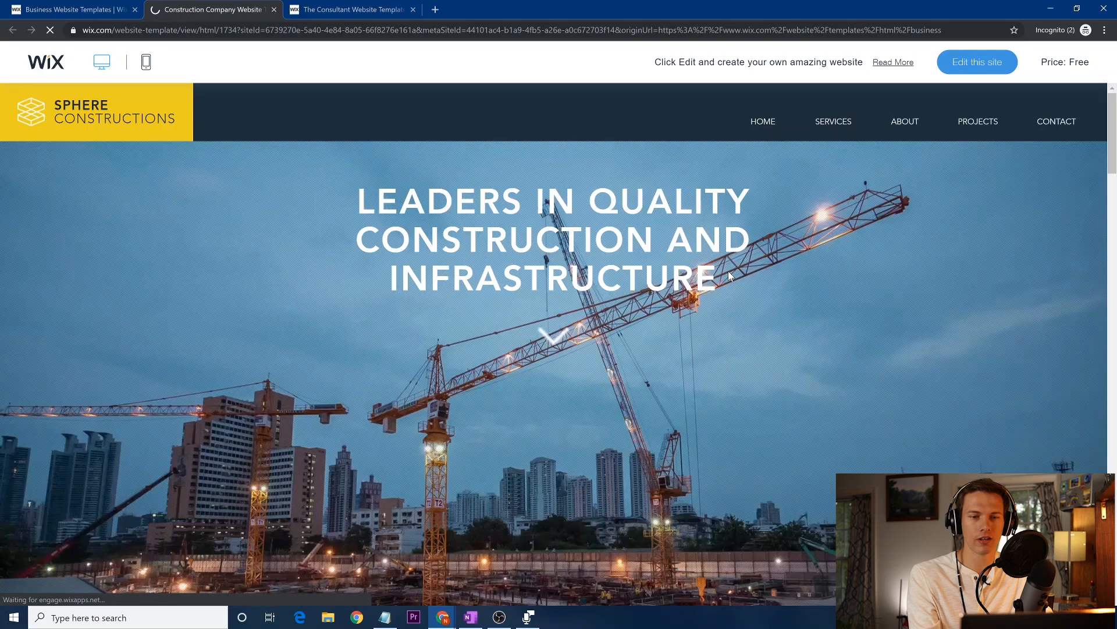
scroll(728, 271, "down", 8)
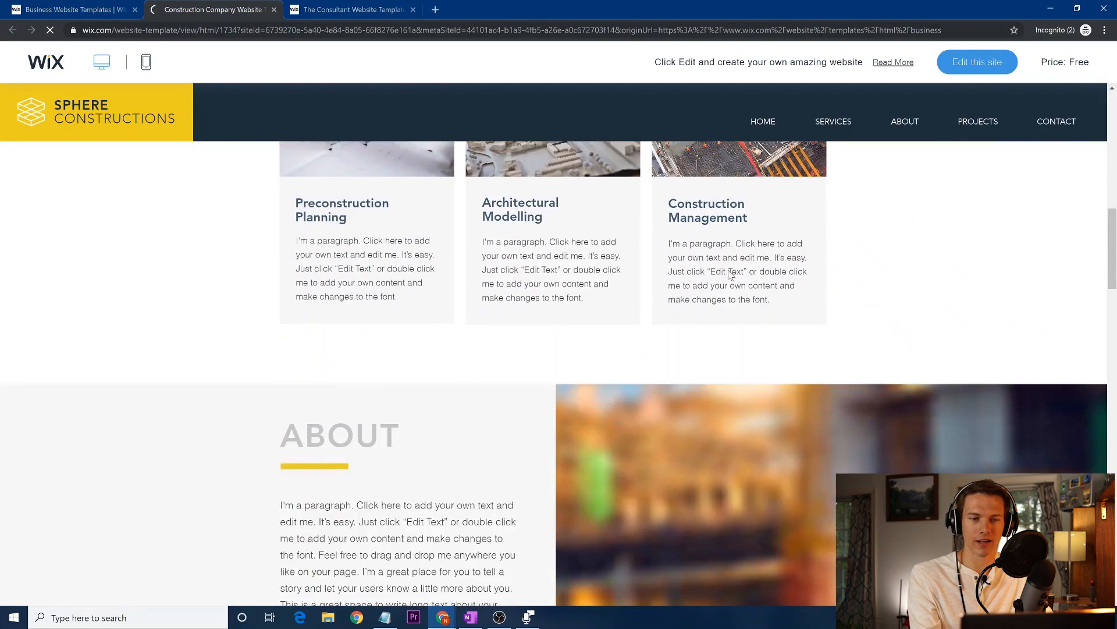
scroll(729, 274, "down", 7)
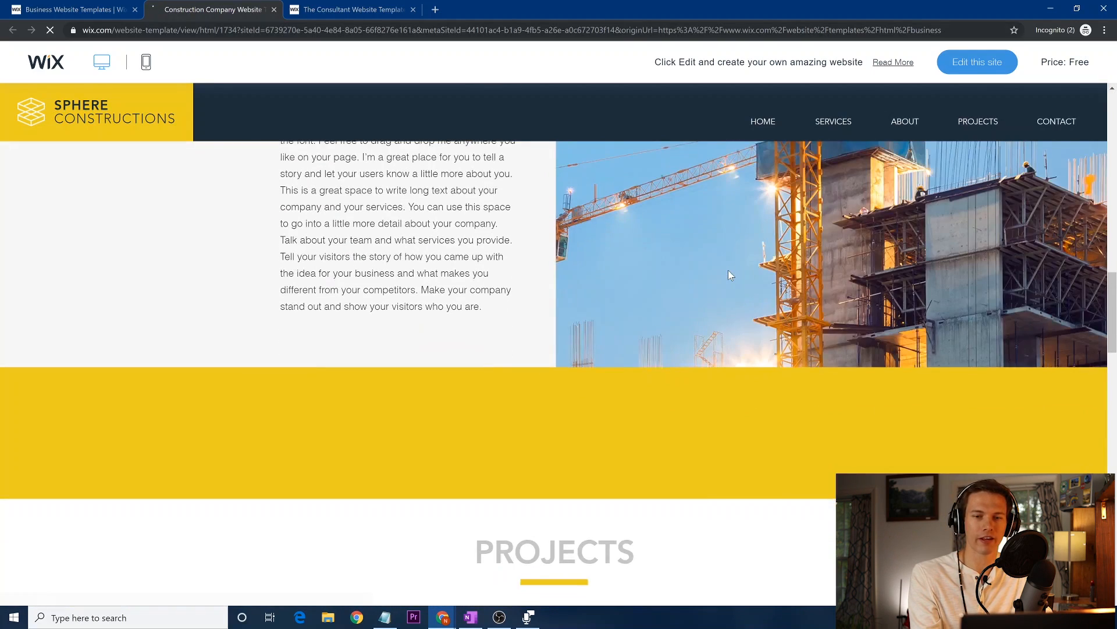
scroll(728, 270, "up", 5)
scroll(728, 270, "down", 2)
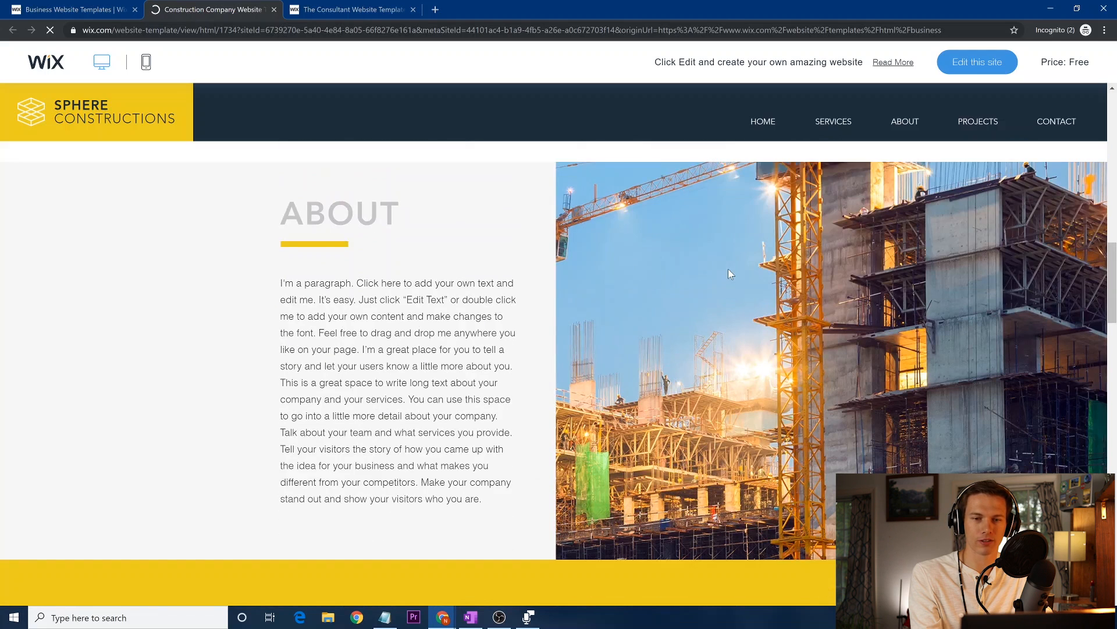
scroll(728, 269, "down", 3)
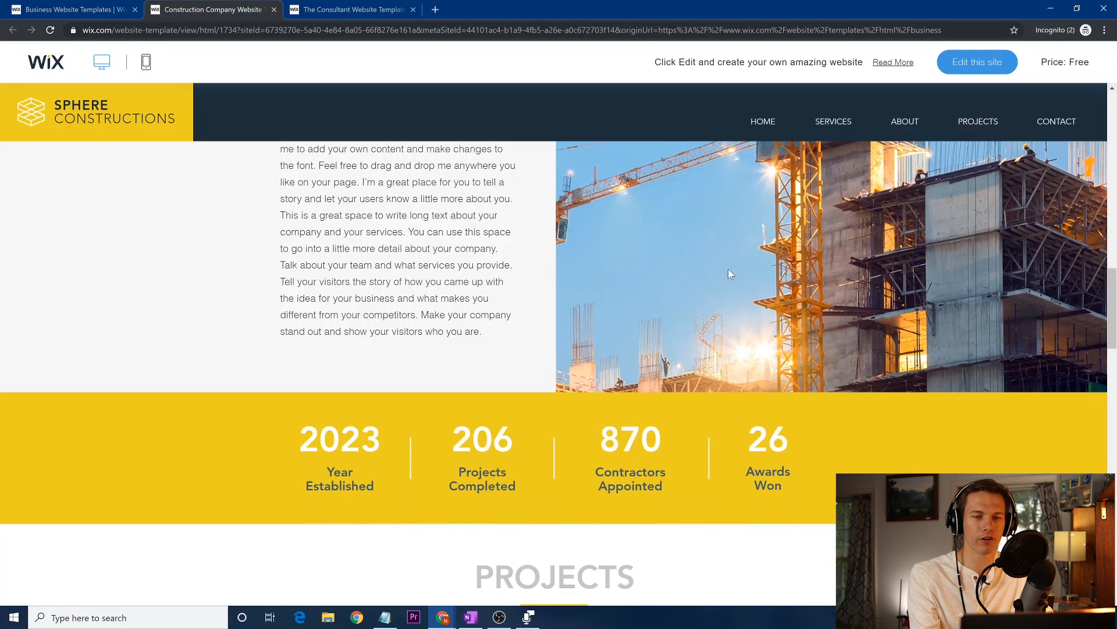
scroll(729, 270, "up", 5)
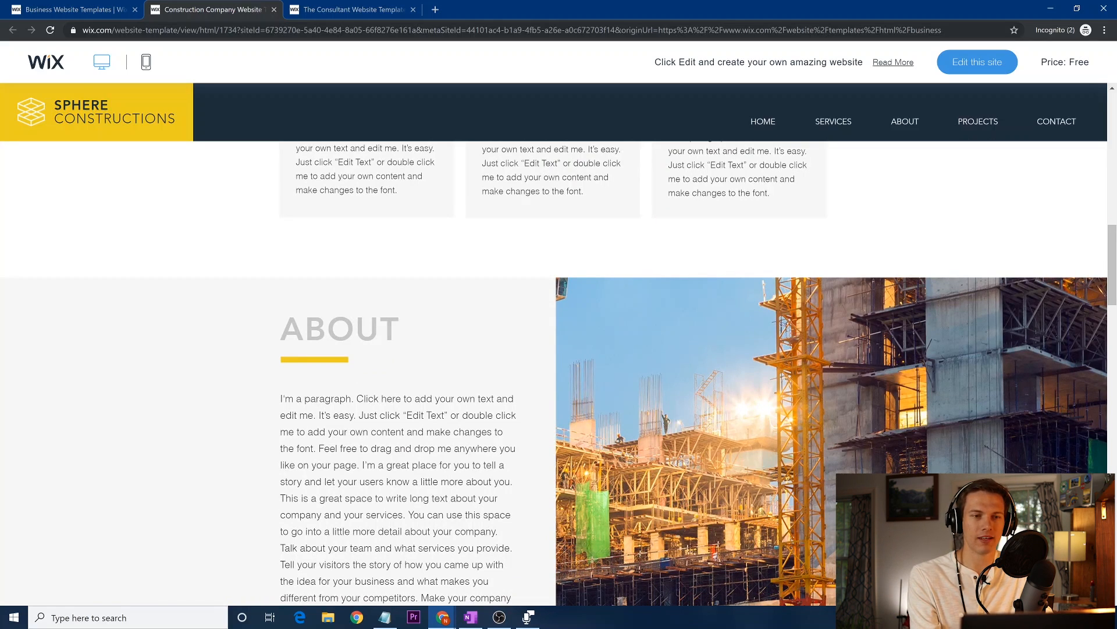
Step: Close both template previews and open The Consultant template for editing
left_click(371, 5)
key("ctrl+w")
key("ctrl+w")
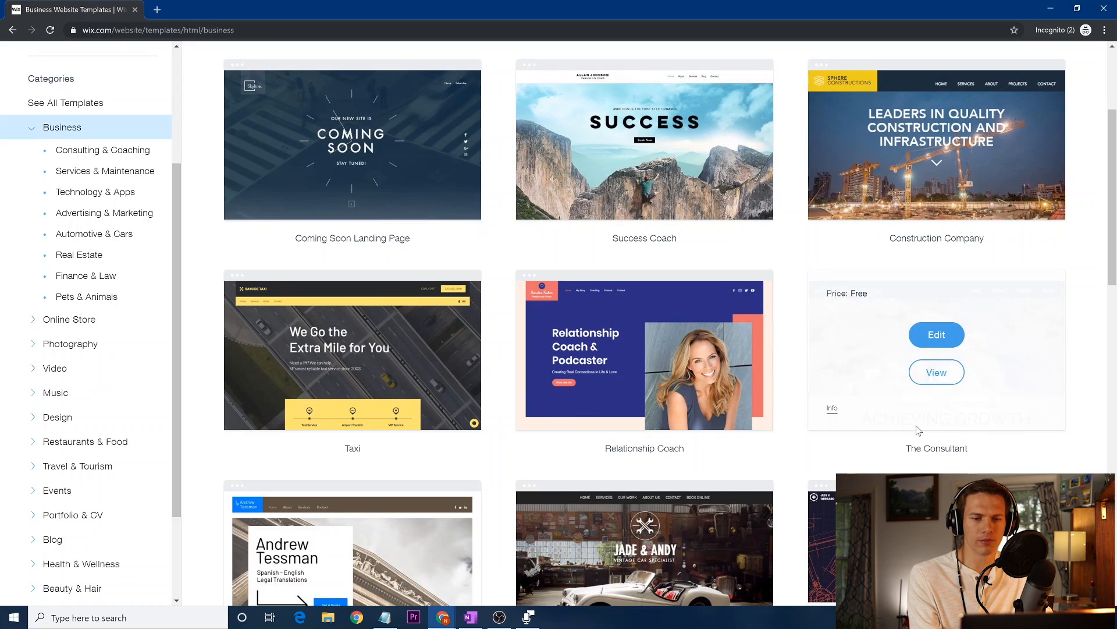
scroll(918, 431, "down", 2)
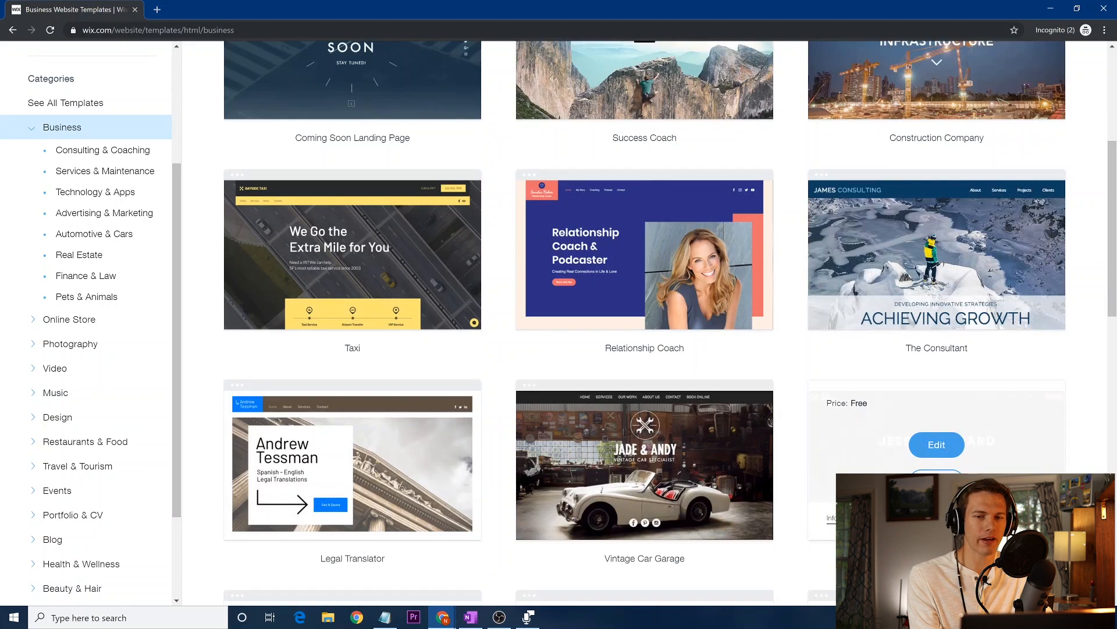
scroll(937, 407, "down", 1)
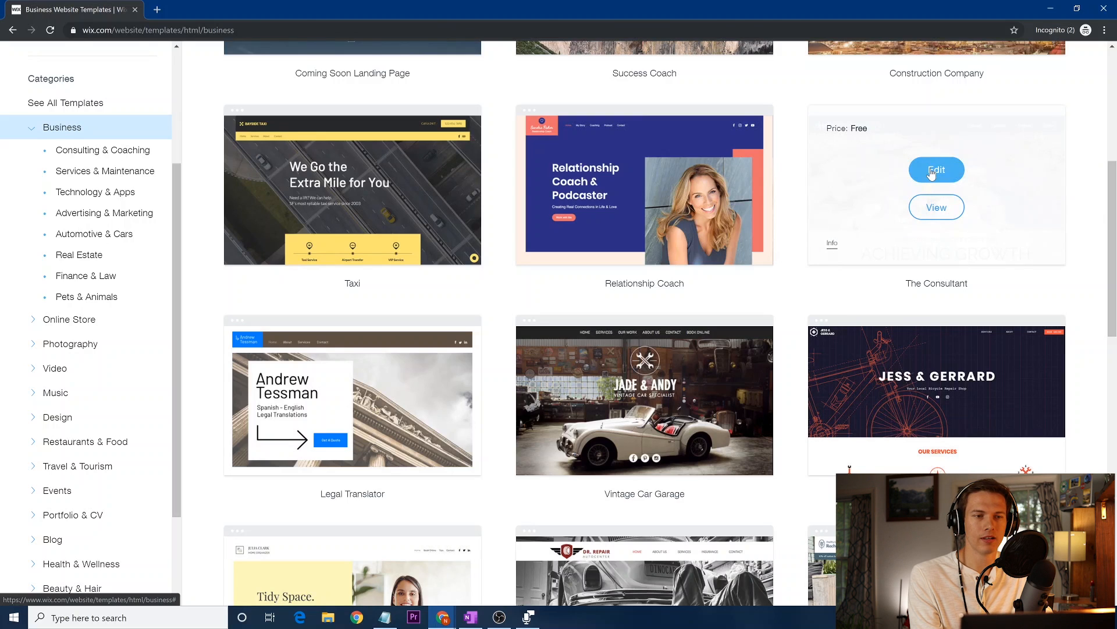
left_click(931, 174)
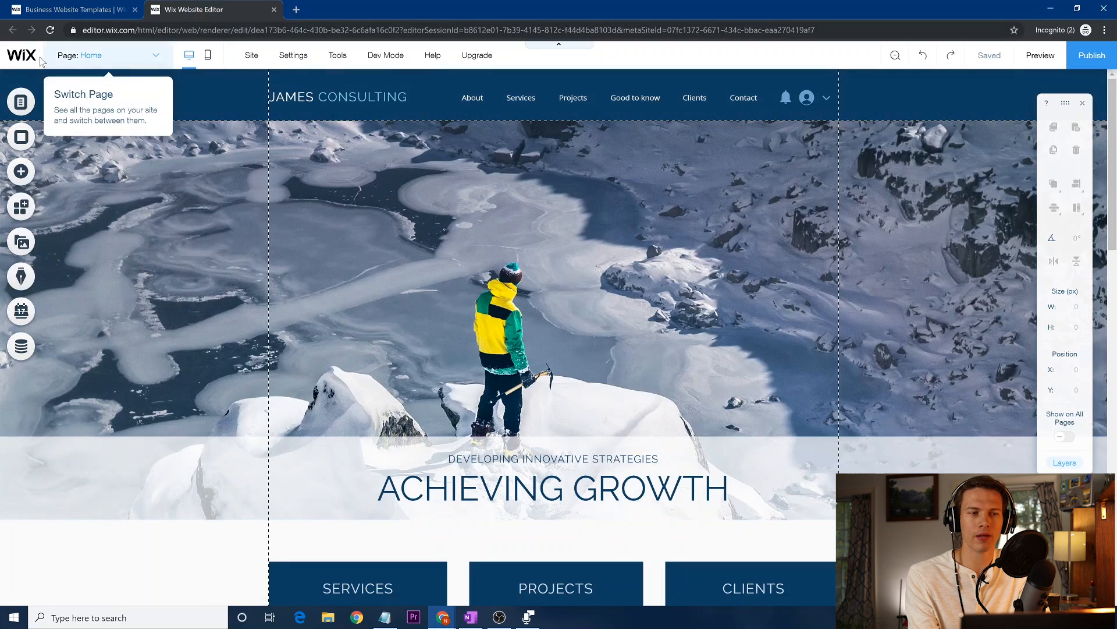
Step: Check the header's navigation menu against the list of site pages and switch to the Services page
left_click(100, 61)
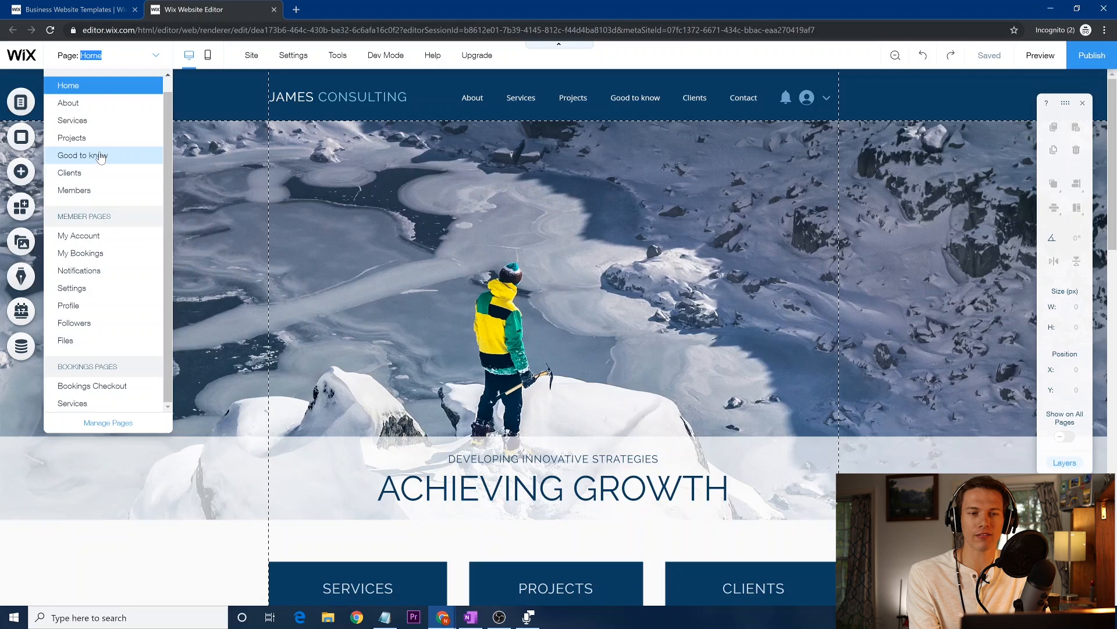
left_click(570, 99)
left_click(570, 99)
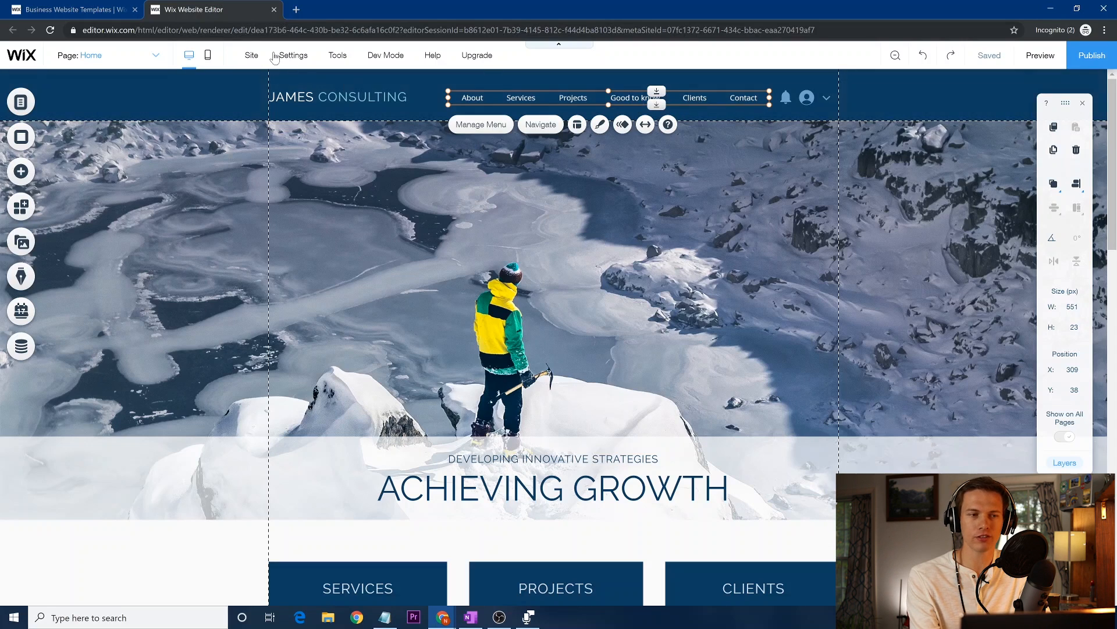
left_click(110, 63)
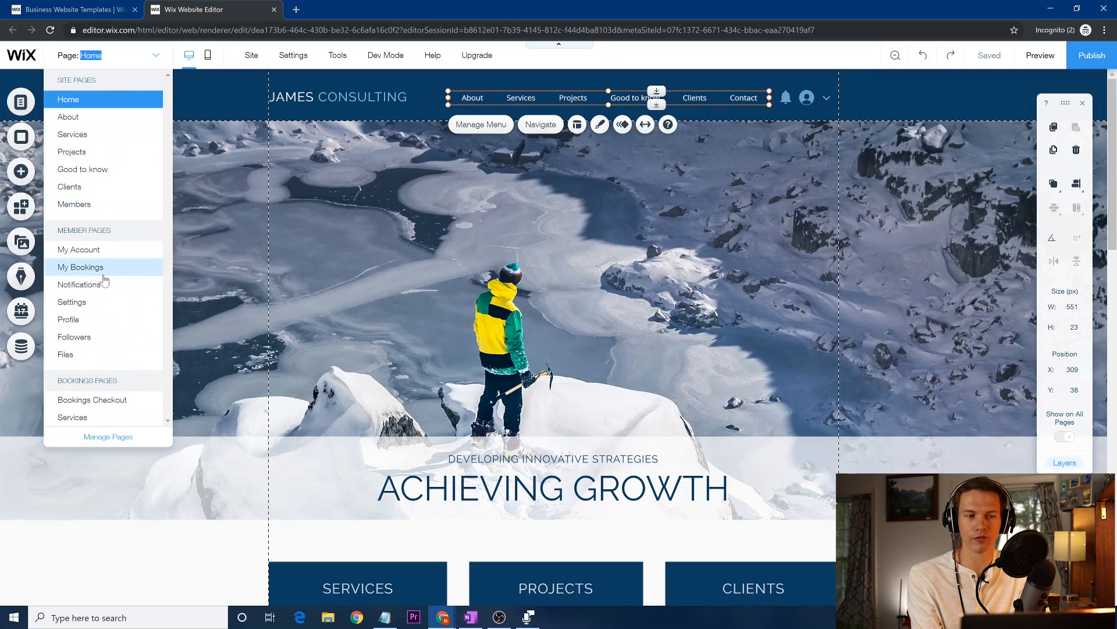
left_click(109, 134)
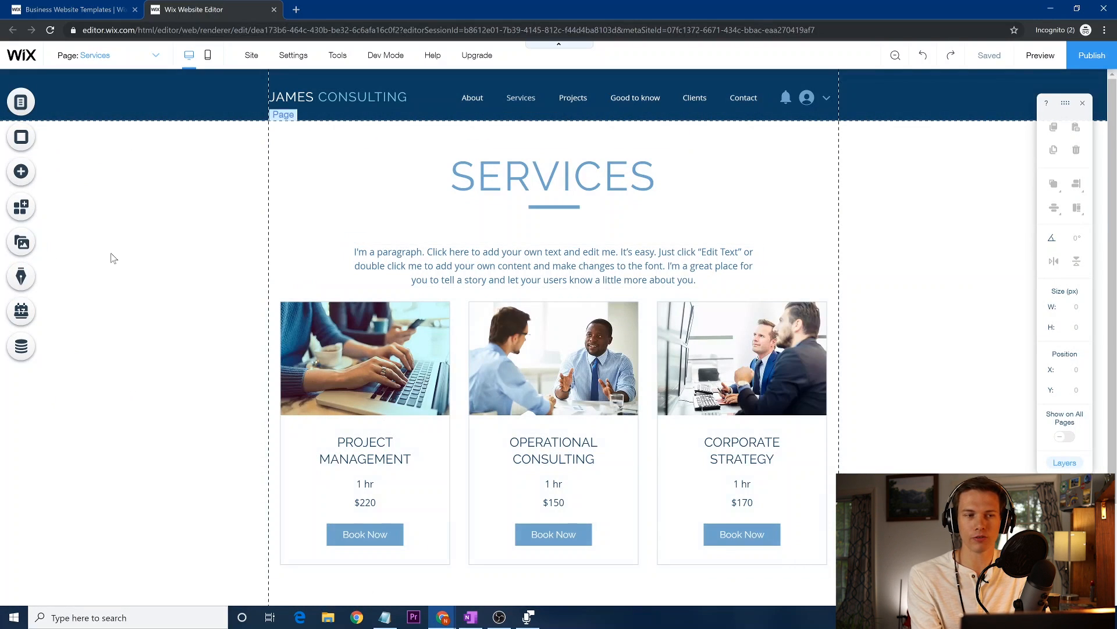
Step: Show the site menu for managing pages and switch to the About page
left_click(22, 104)
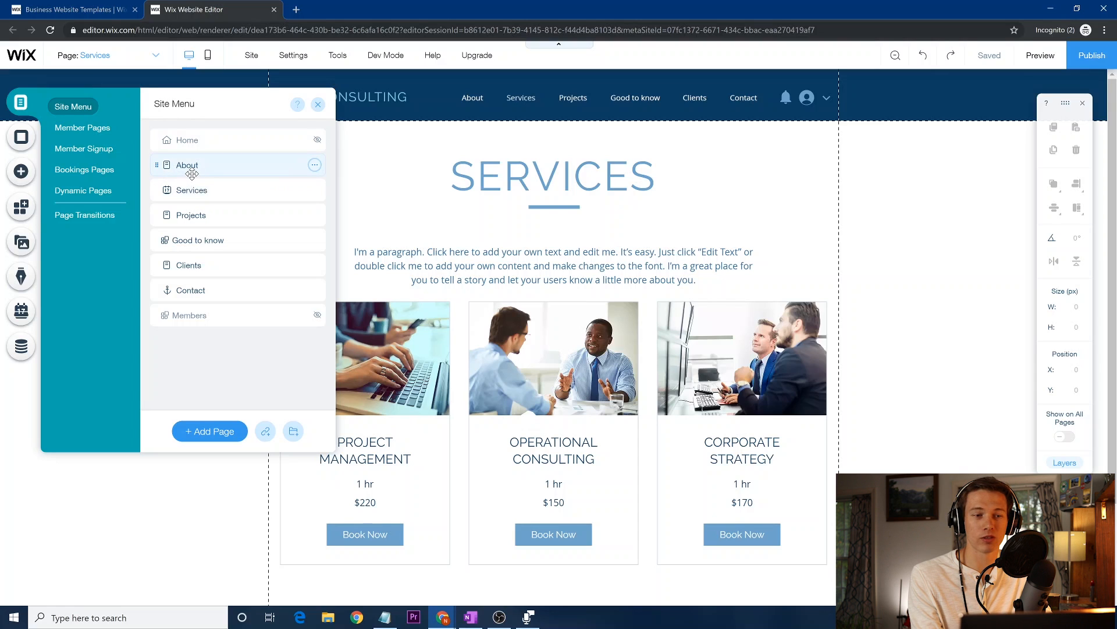
left_click(191, 172)
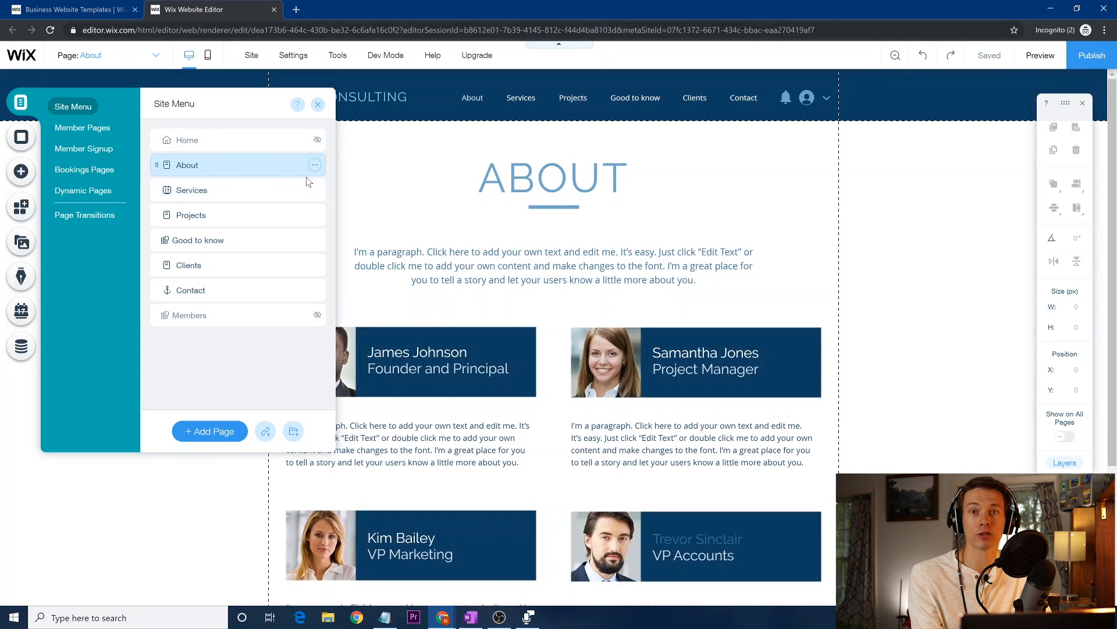
Step: Look through the list of site, member and bookings pages and the About page's options in the site menu
left_click(155, 55)
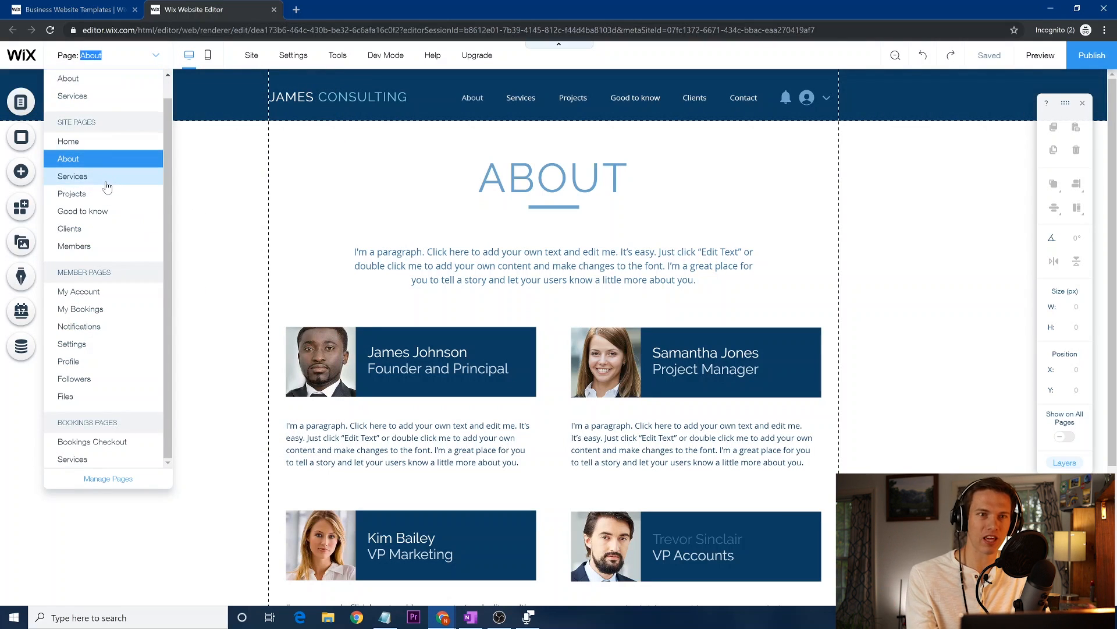
left_click(20, 103)
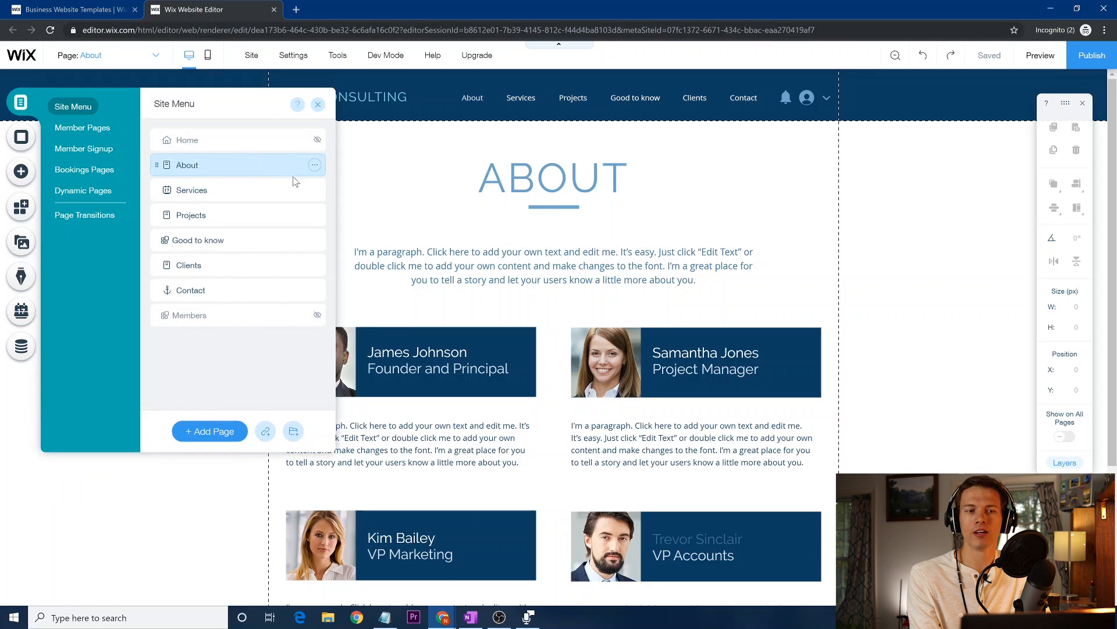
left_click(315, 166)
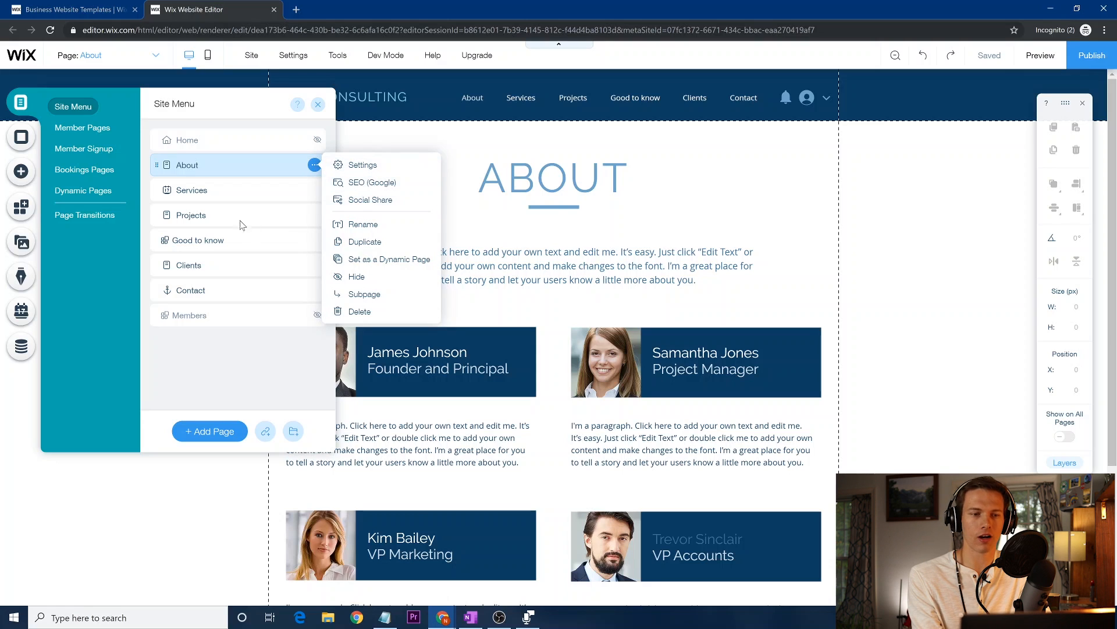
left_click(106, 64)
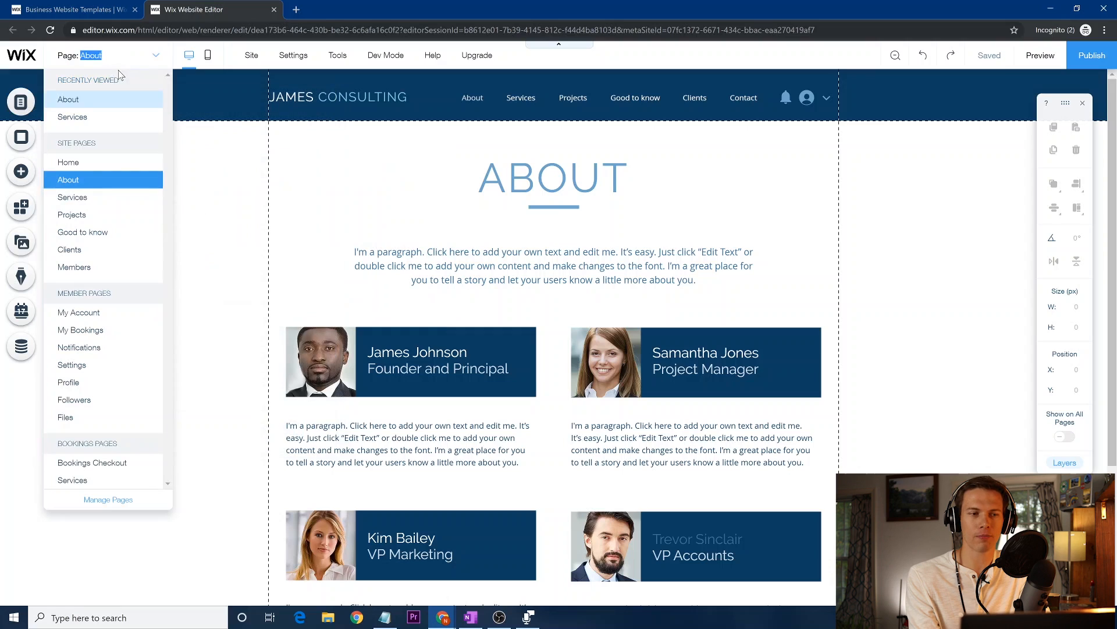
left_click(189, 63)
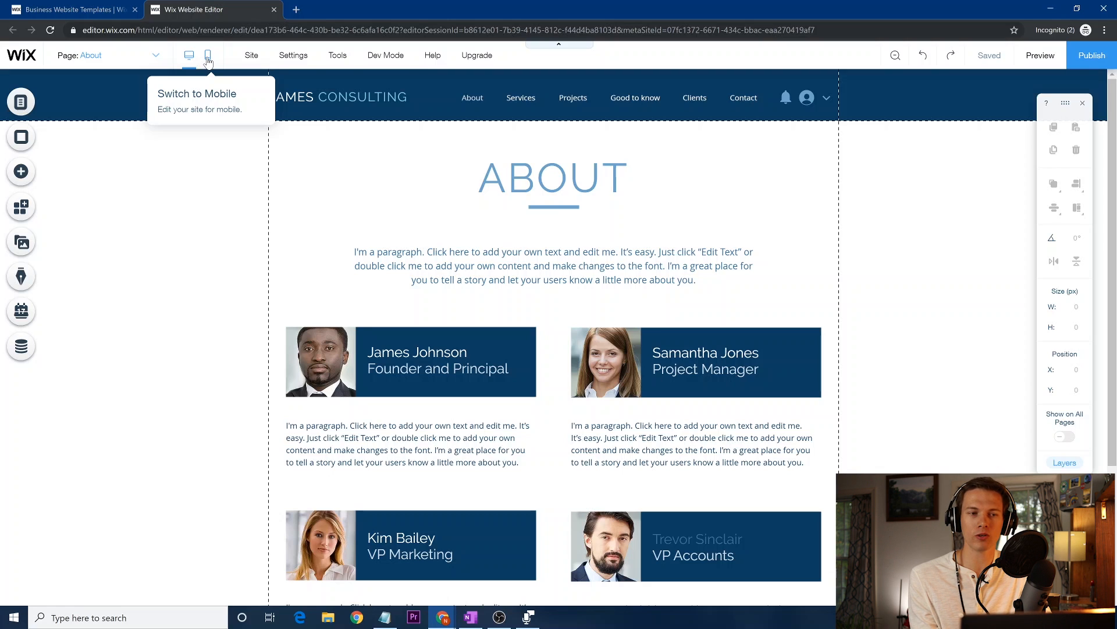
Step: View the About page in the mobile editor, skipping the introduction, and return to the desktop editor
left_click(208, 58)
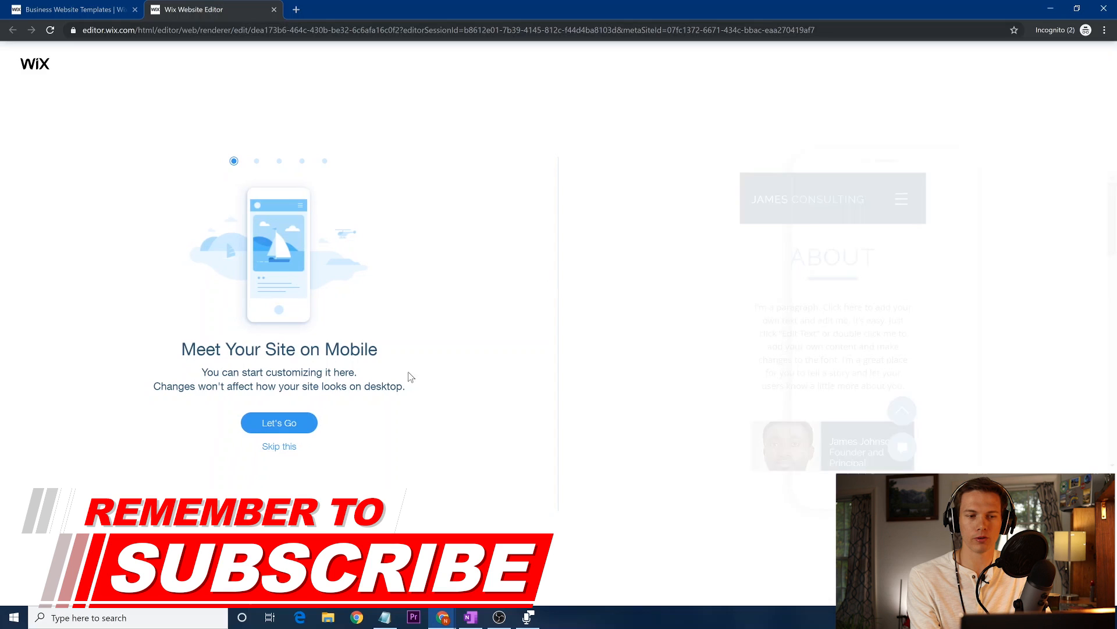
left_click(287, 450)
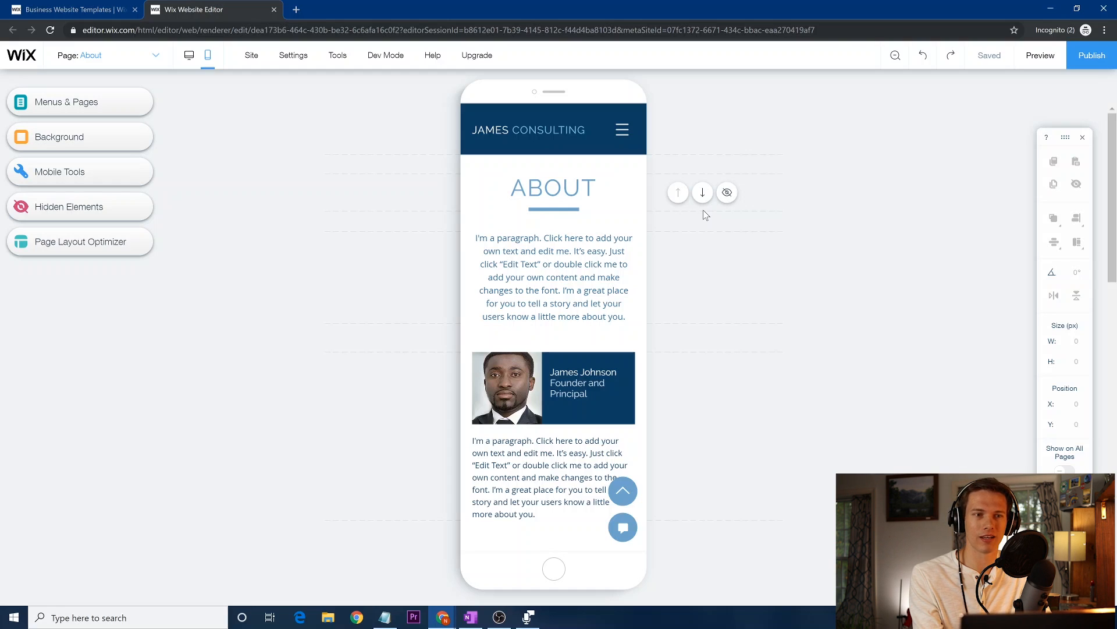
left_click(188, 56)
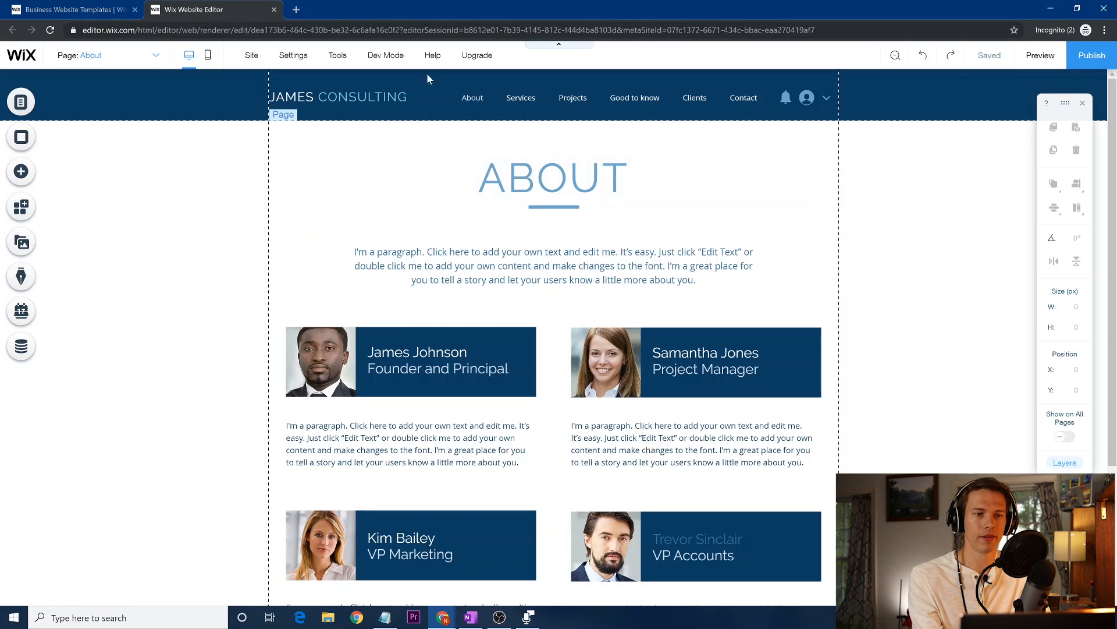
Step: Preview the site, examine its Services page and return to the editor
mouse_move(253, 56)
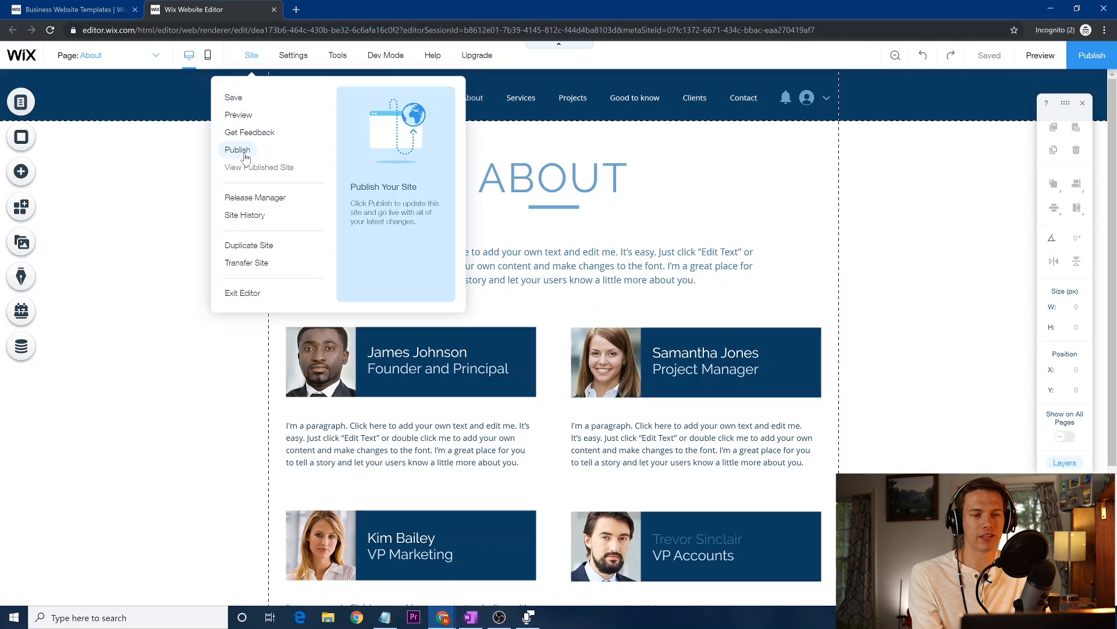
left_click(240, 115)
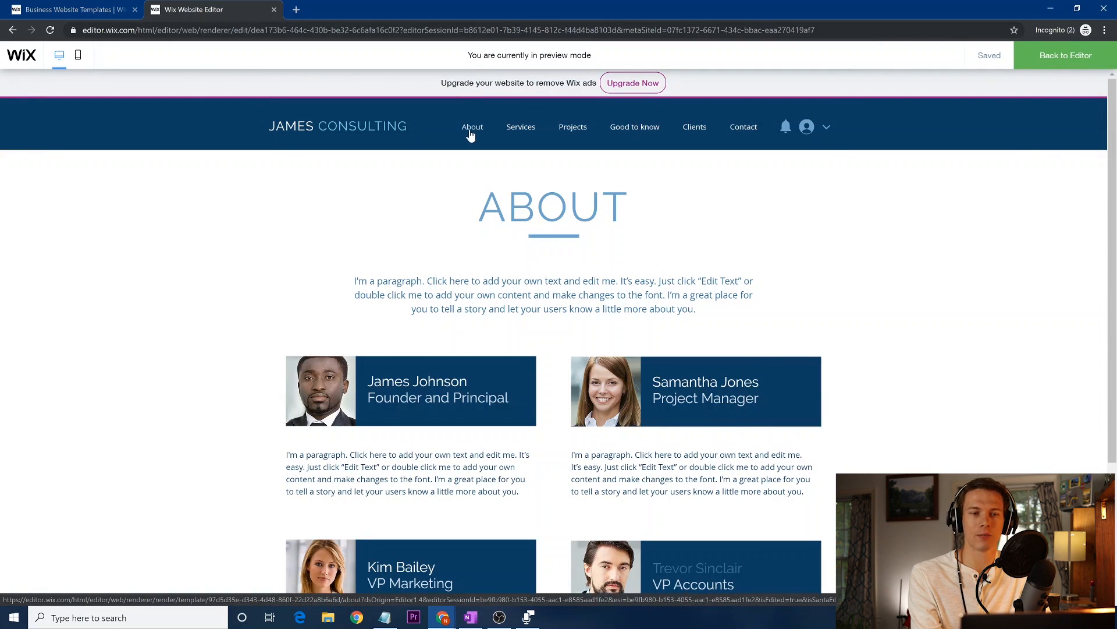
left_click(526, 129)
scroll(526, 131, "down", 2)
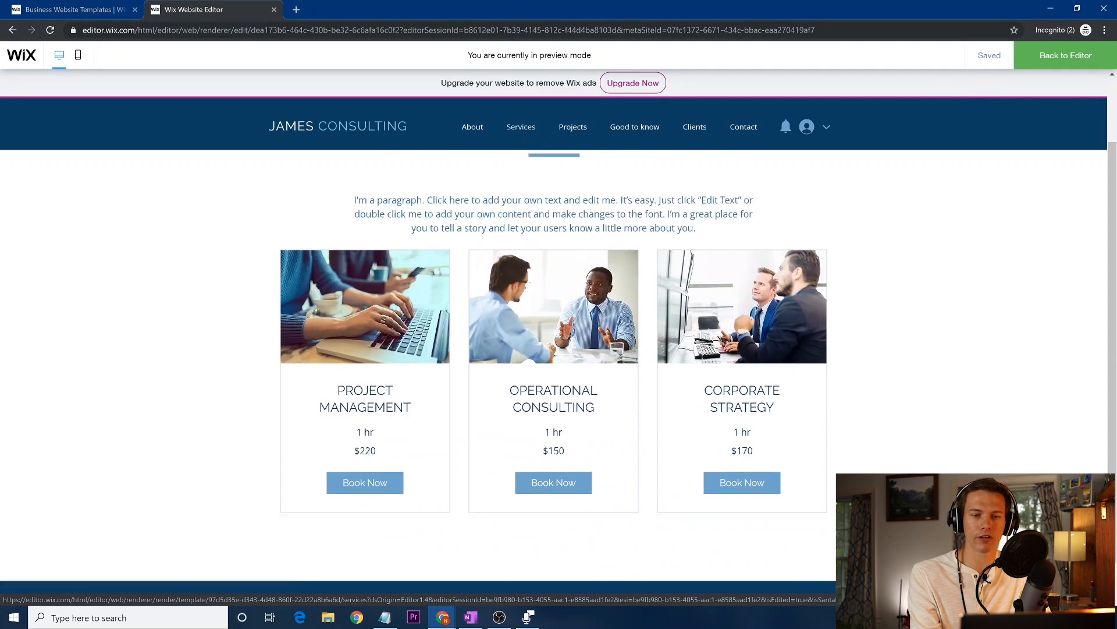
scroll(526, 131, "up", 2)
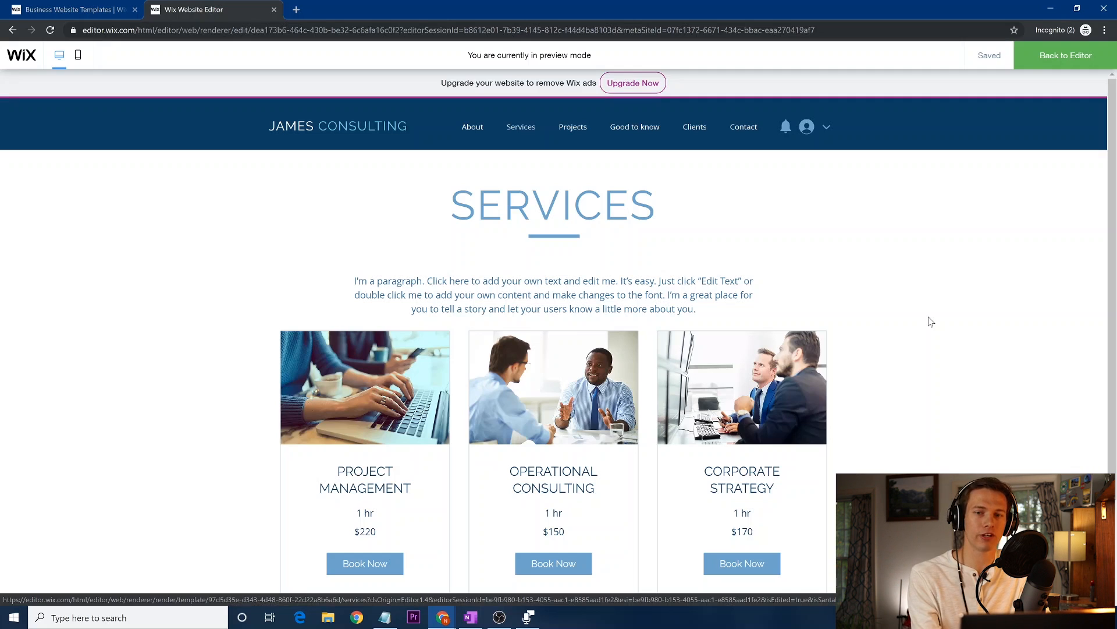
left_click(1060, 62)
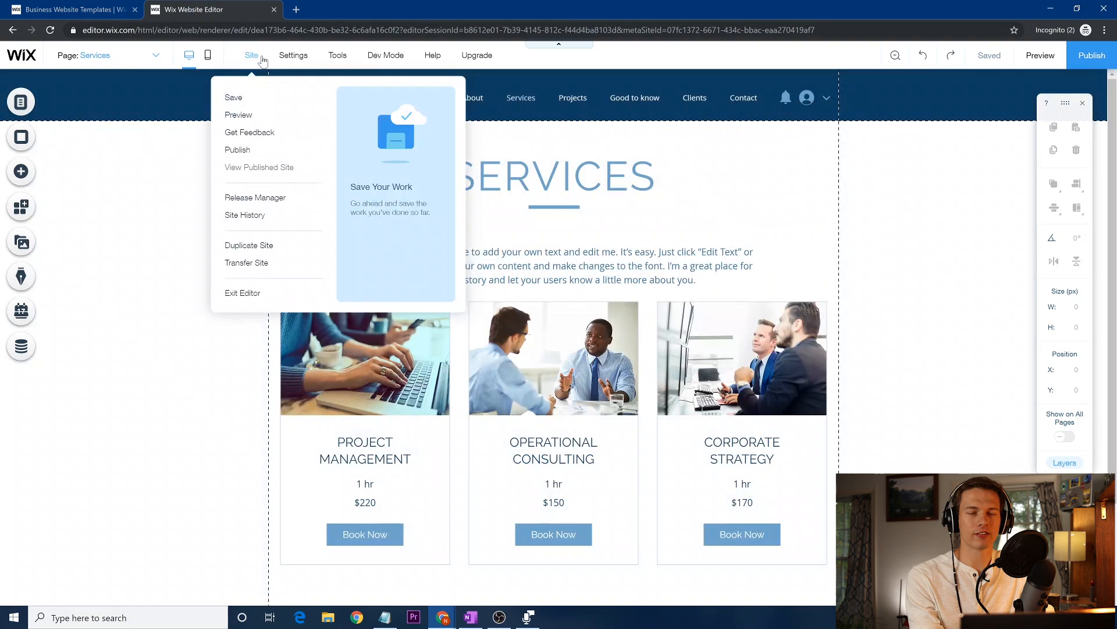
Step: Start connecting an already owned domain to the site and proceed to the Premium plan selection
mouse_move(293, 59)
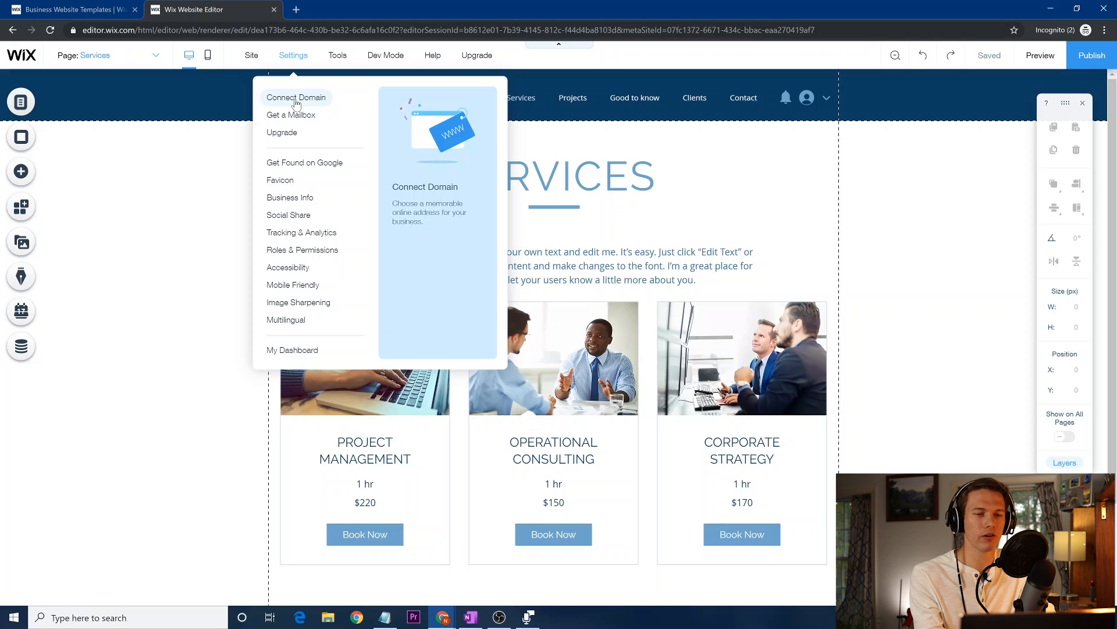
left_click(296, 97)
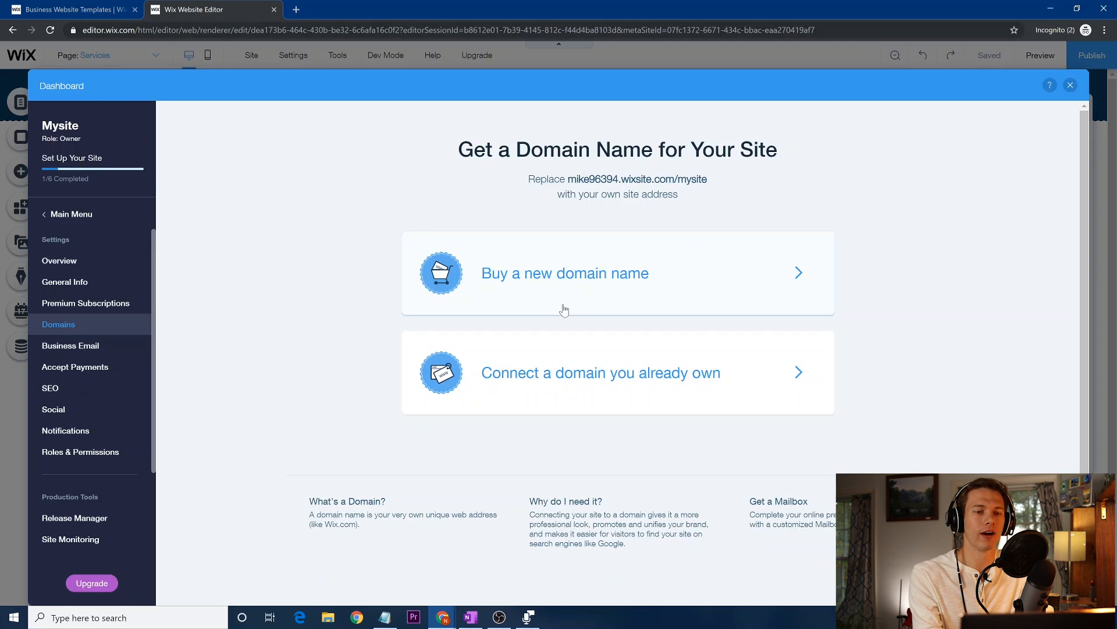
left_click(596, 378)
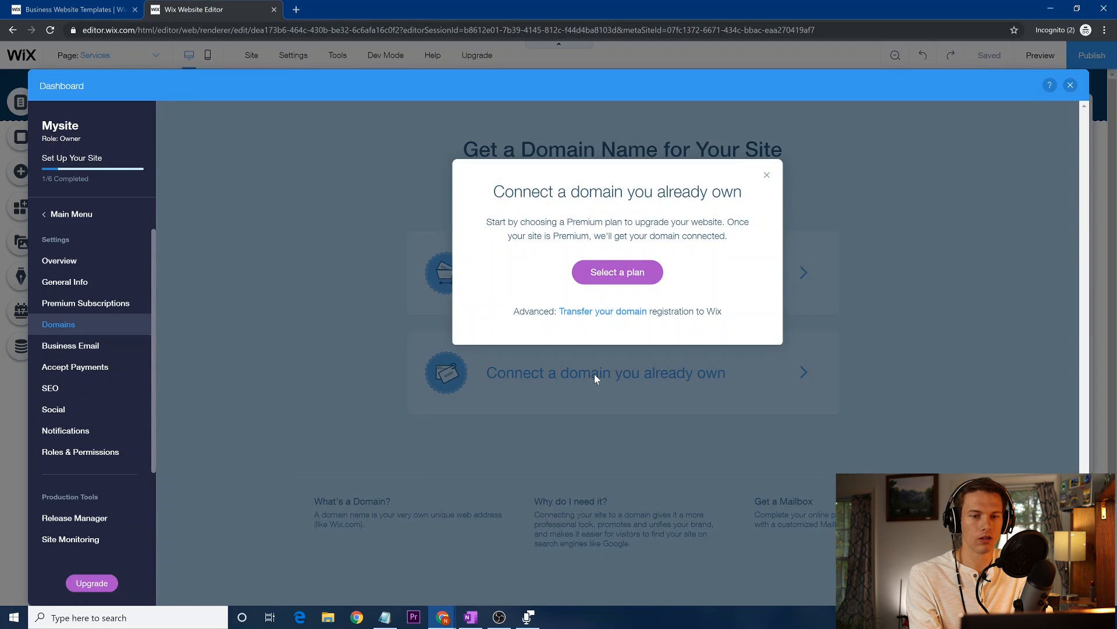
left_click(611, 275)
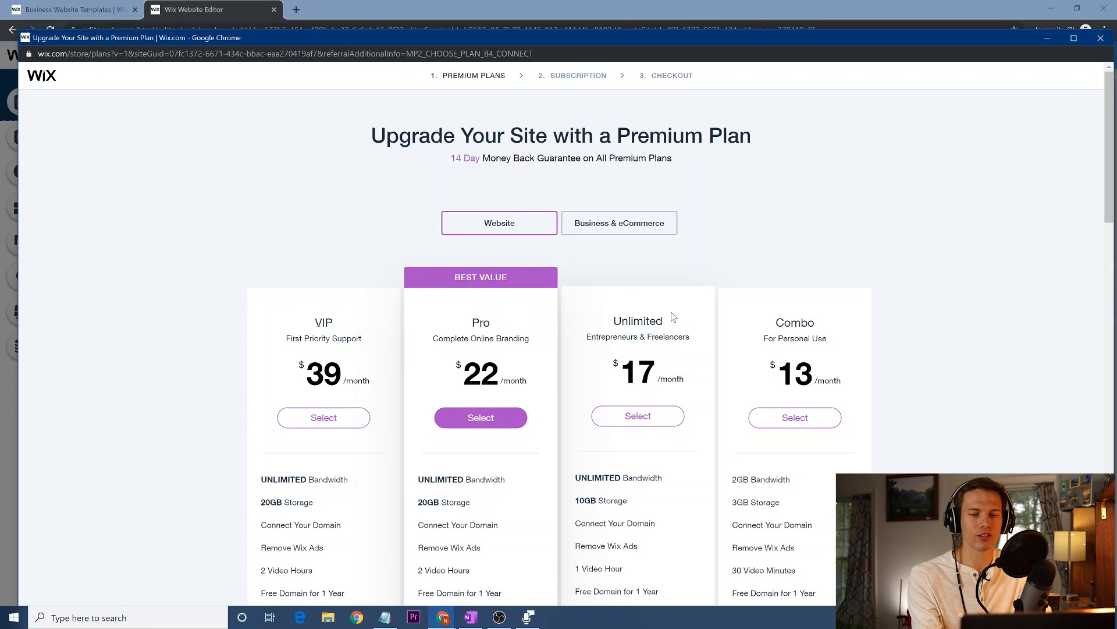
Step: Compare the features of the Premium website plans, select the Pro plan and choose the Monthly subscription period
scroll(767, 374, "down", 2)
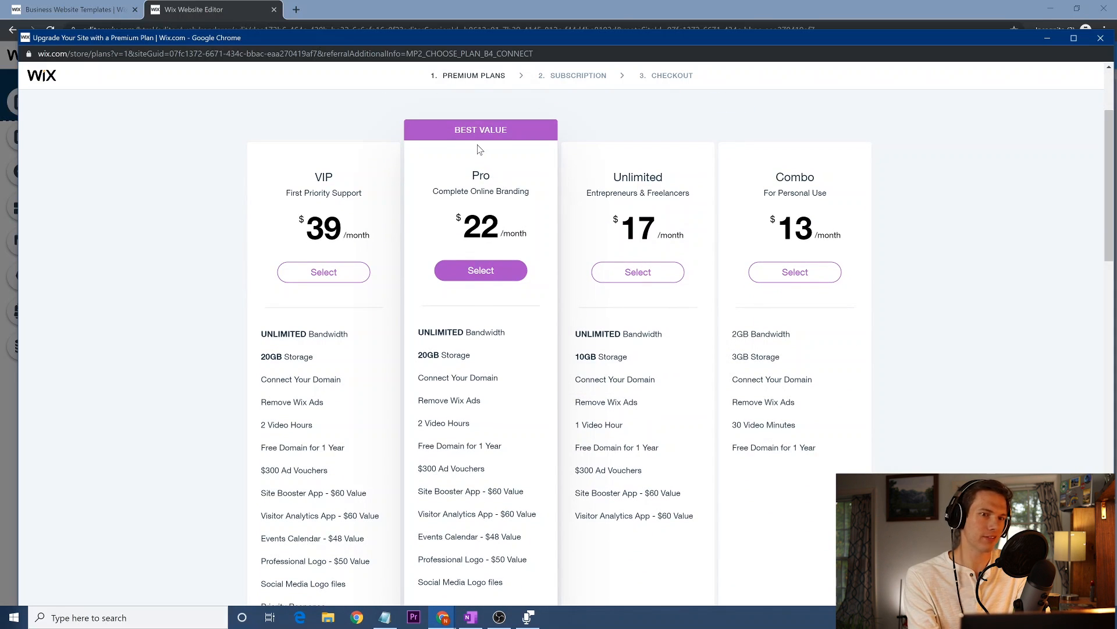
scroll(493, 399, "down", 1)
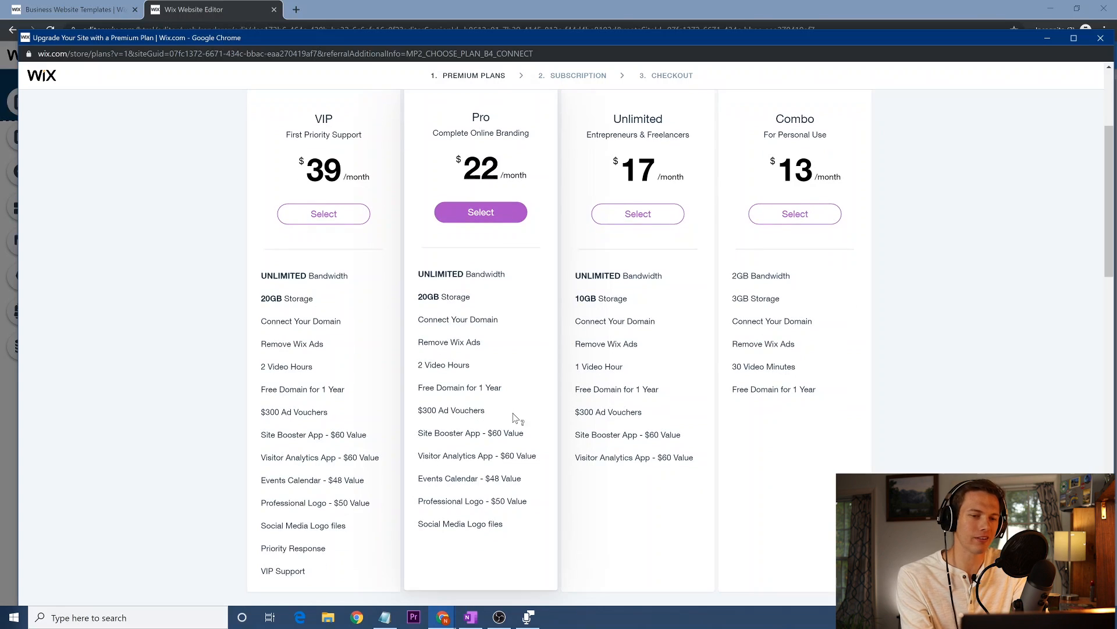
mouse_move(515, 486)
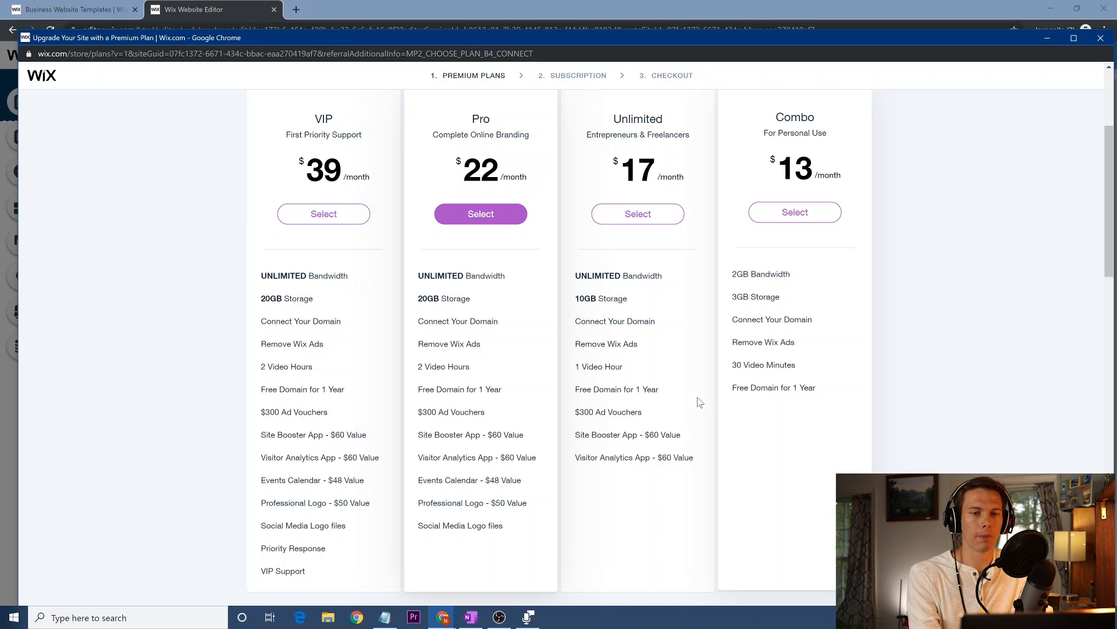
left_click(486, 214)
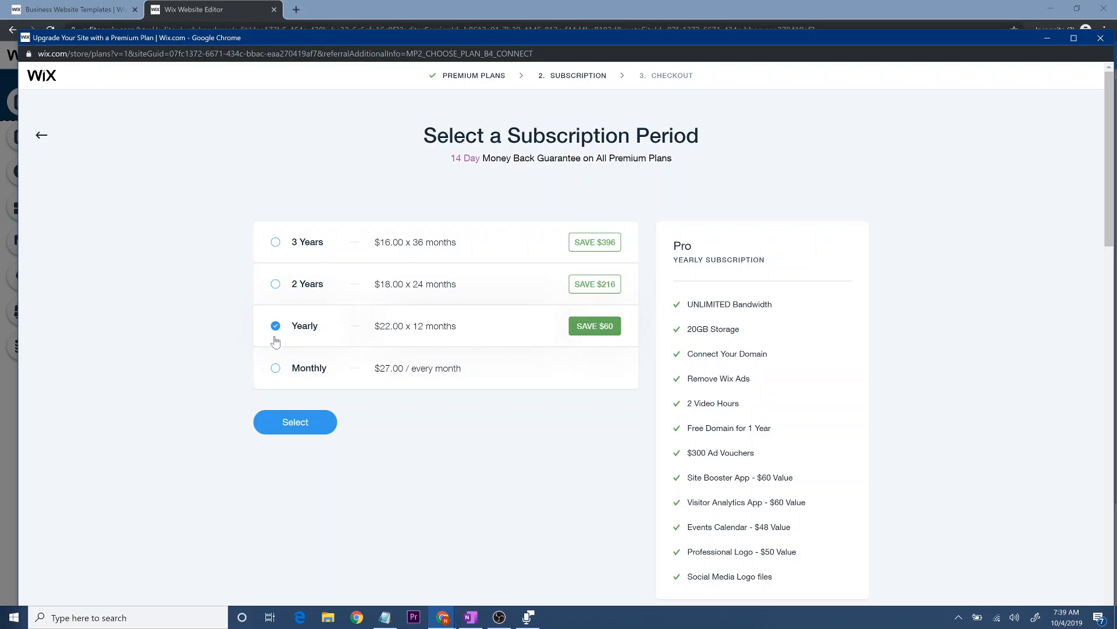
left_click(275, 369)
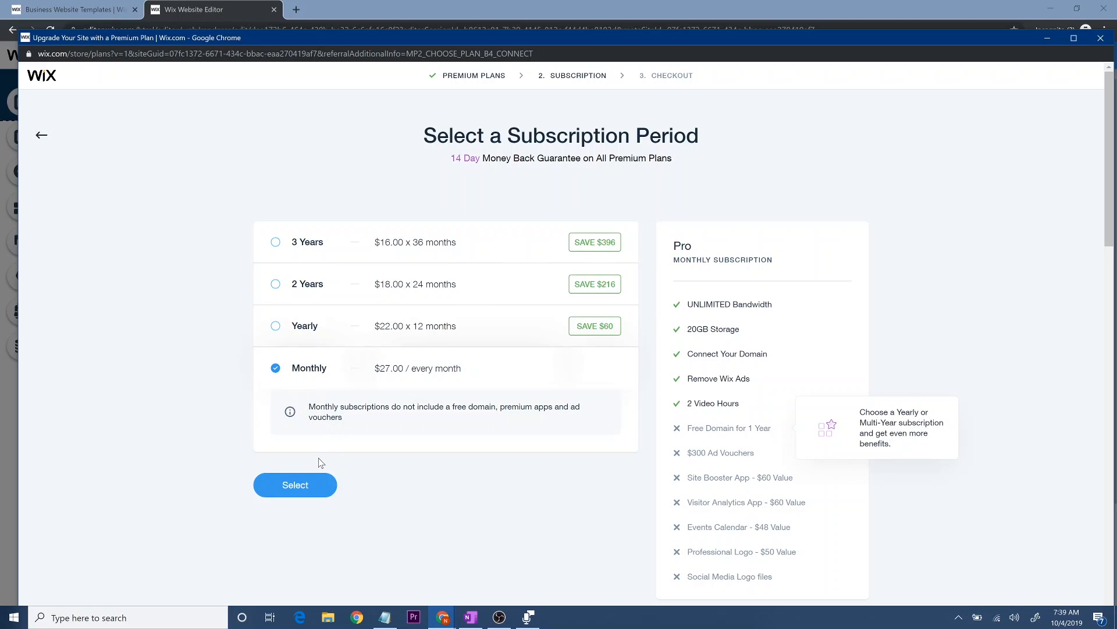
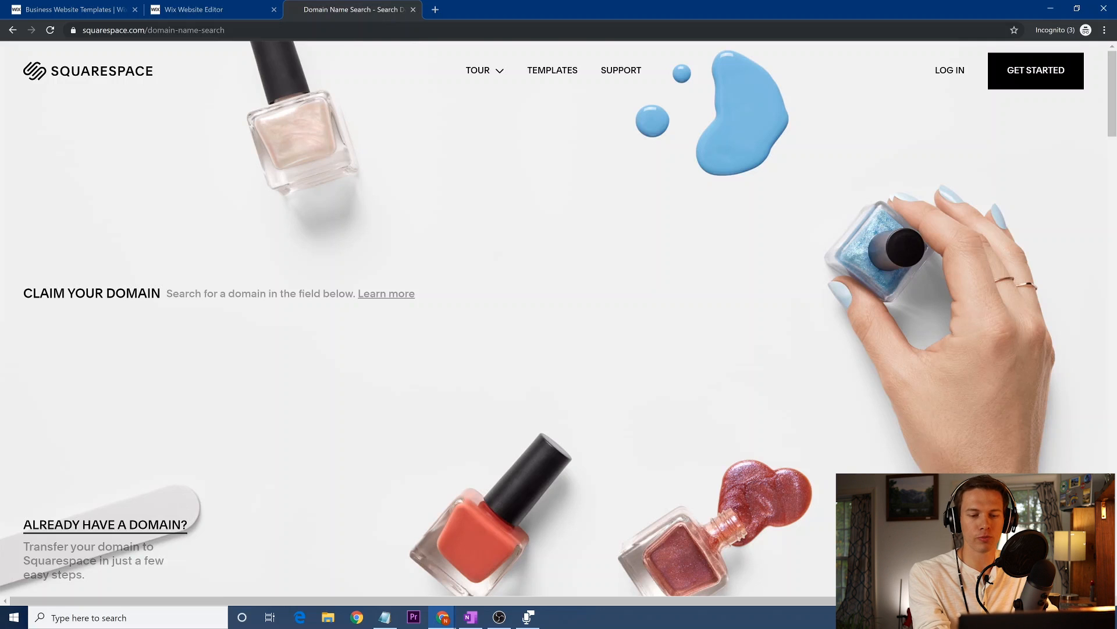
Step: Search Squarespace's domain names for obrtravel and add obrtravel.com to the cart
type("obrtravel")
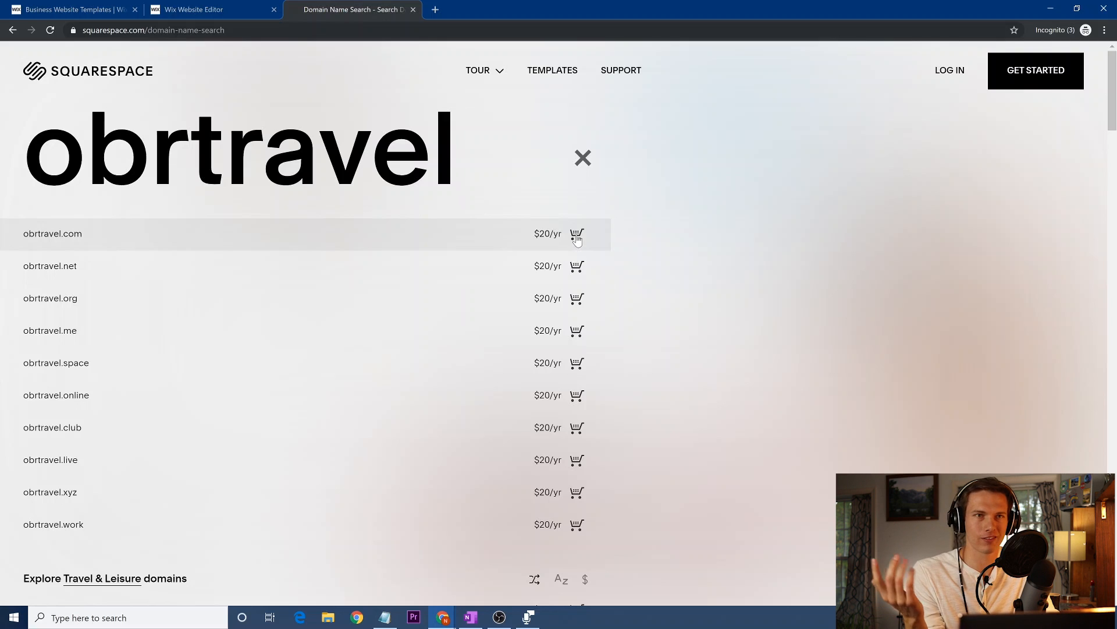
left_click(577, 239)
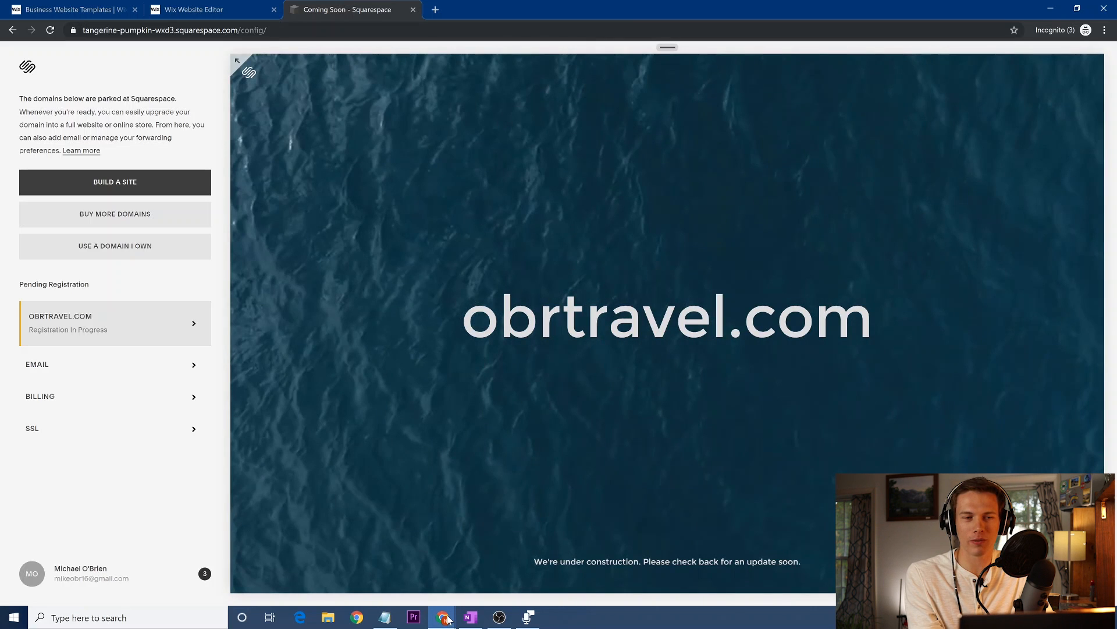
Step: Switch to the Wix dashboard window and submit obrtravel.com as the domain to connect to the site
mouse_move(448, 619)
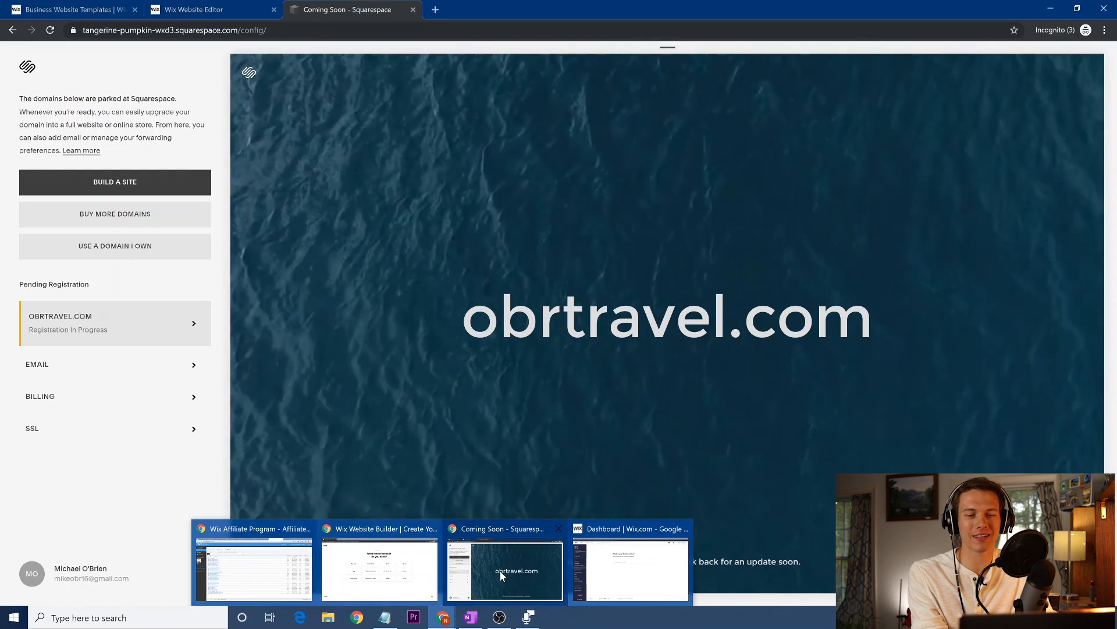
mouse_move(605, 562)
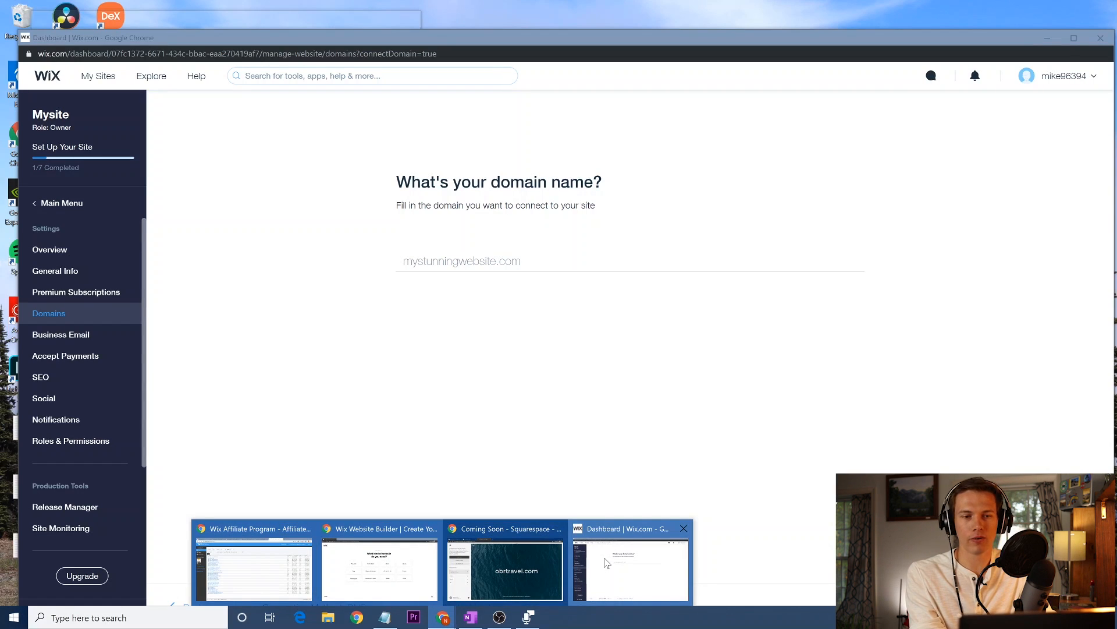
left_click(605, 562)
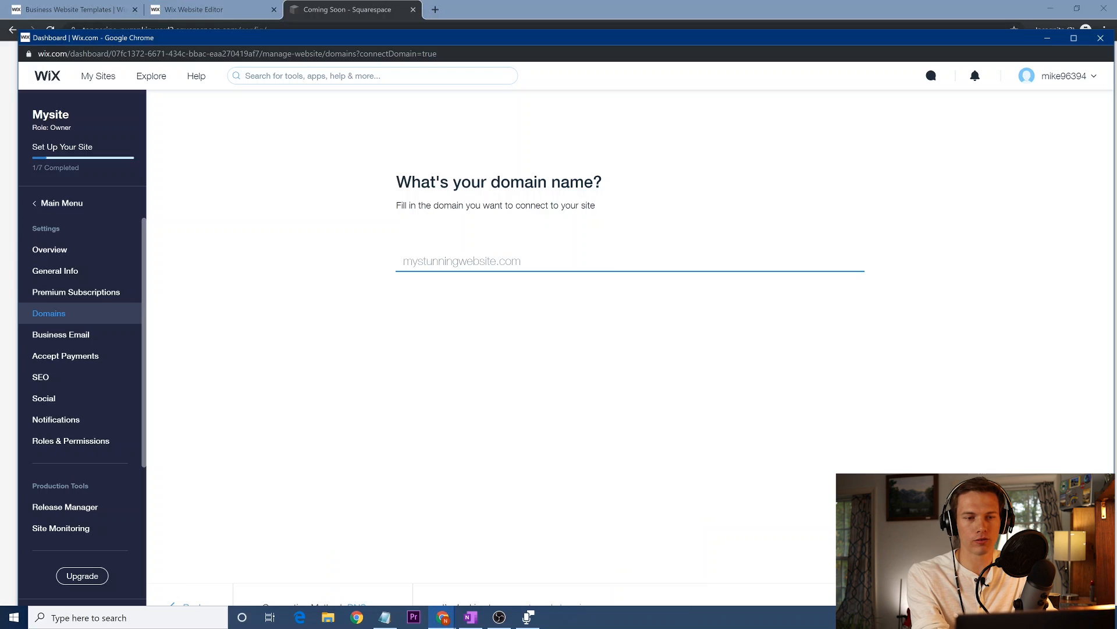
type("stortravel.com")
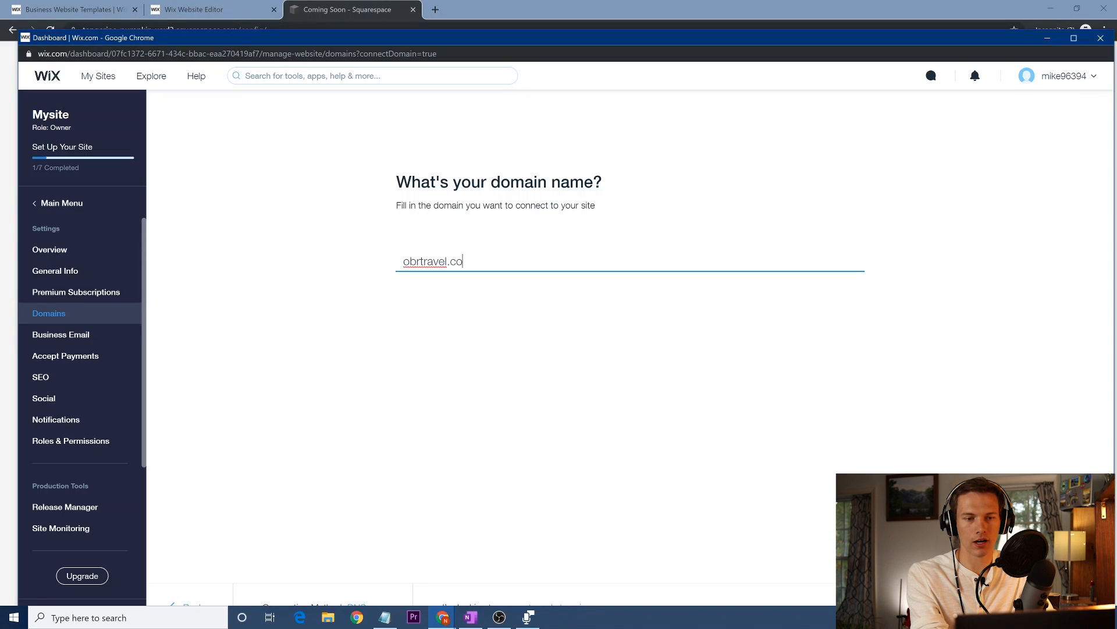
key("Return")
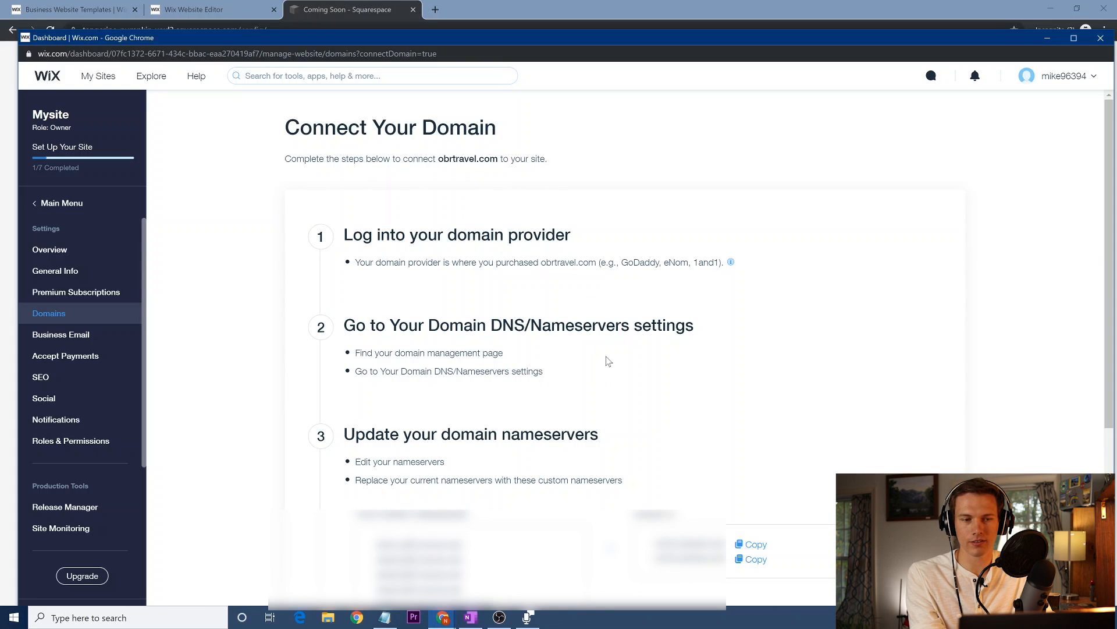
Step: Examine the domain connection instructions, including the current nameservers and the custom nameservers that replace them
scroll(608, 361, "down", 3)
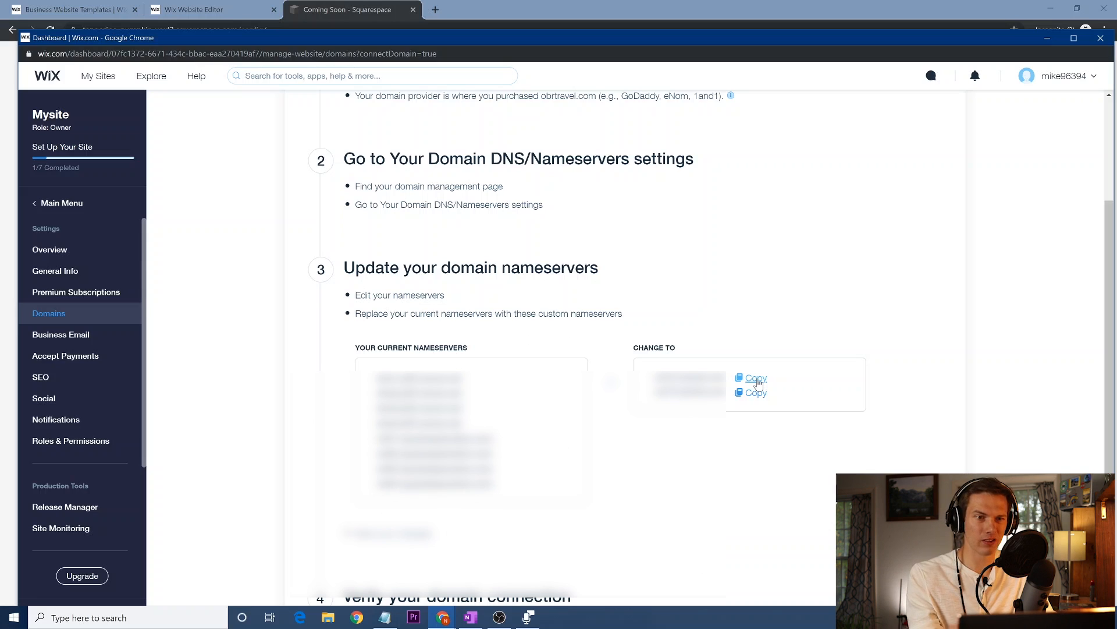
scroll(768, 323, "up", 3)
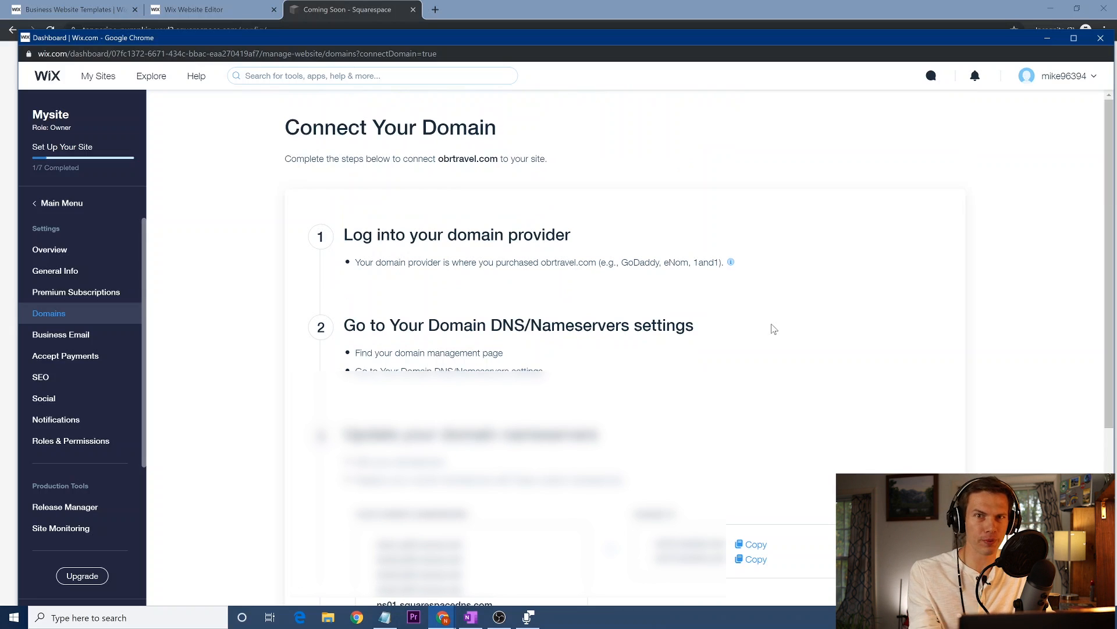
key("Tab")
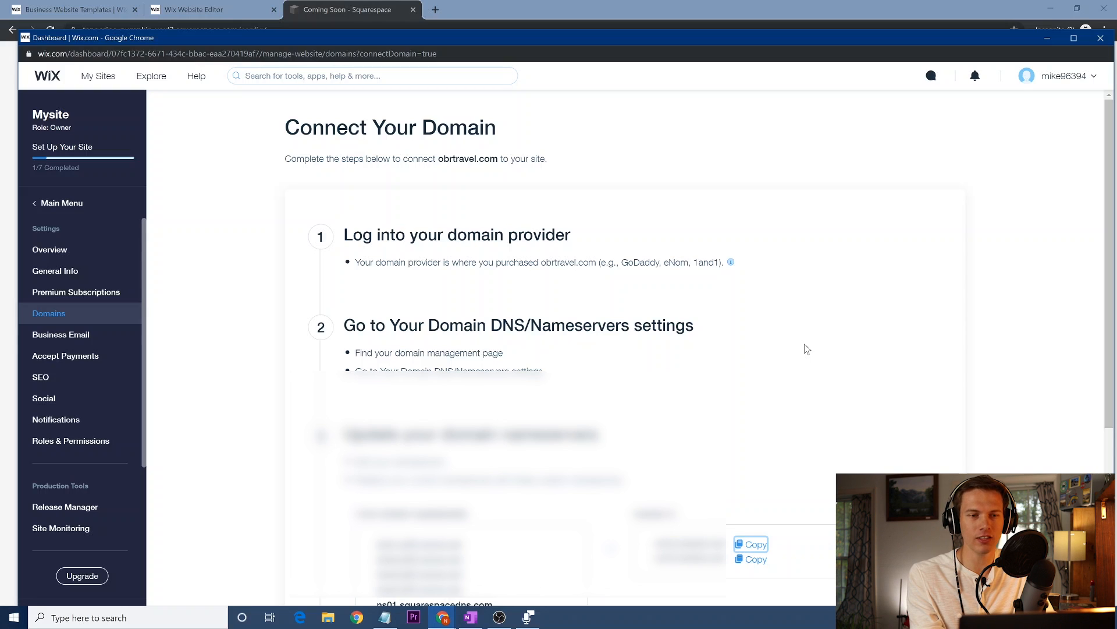
scroll(831, 386, "down", 1)
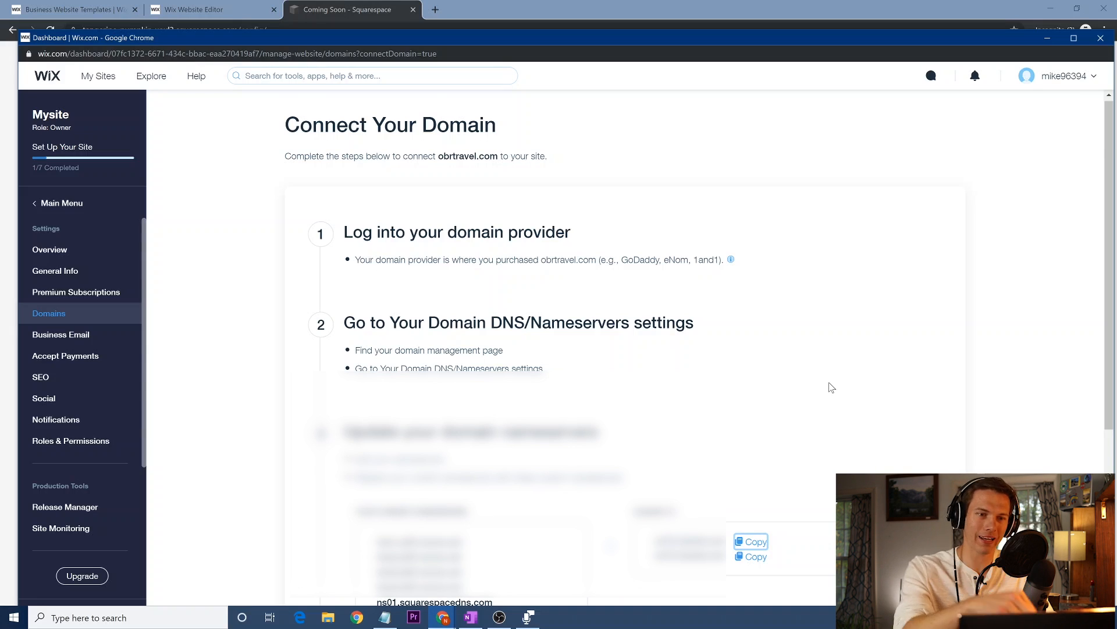
scroll(832, 384, "down", 2)
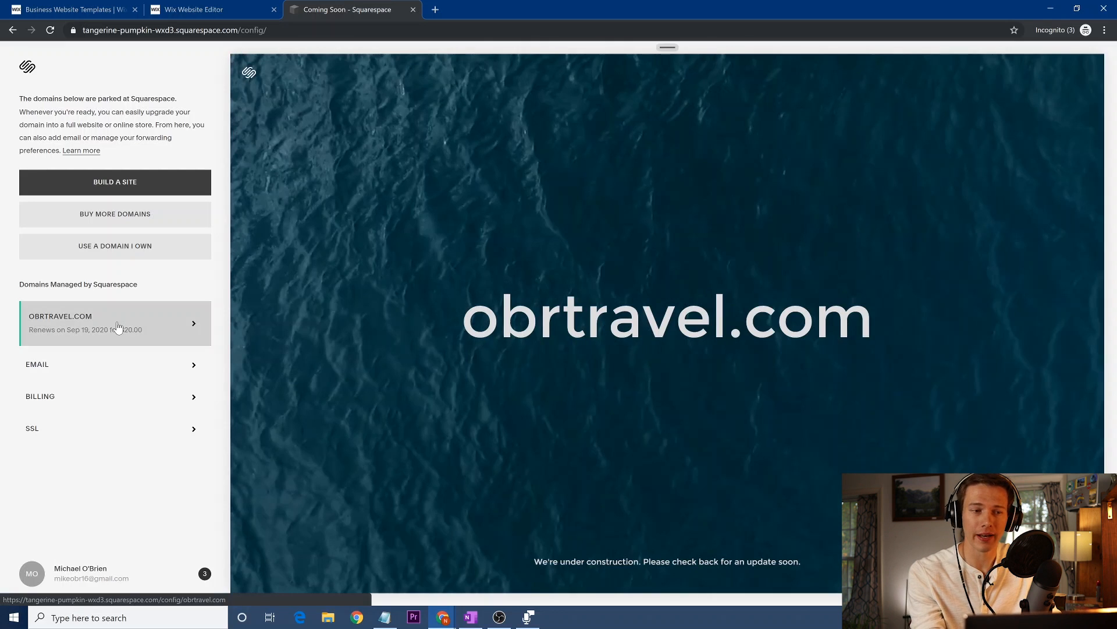
Step: Open the advanced nameserver settings of obrtravel.com and select the option to use custom nameservers
left_click(118, 328)
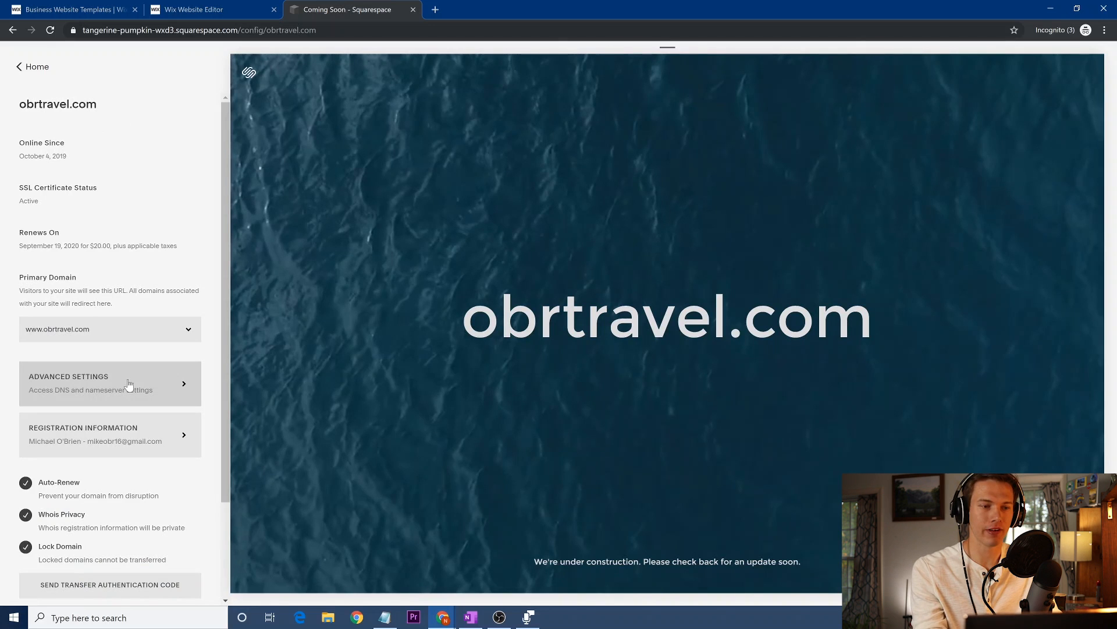
left_click(129, 385)
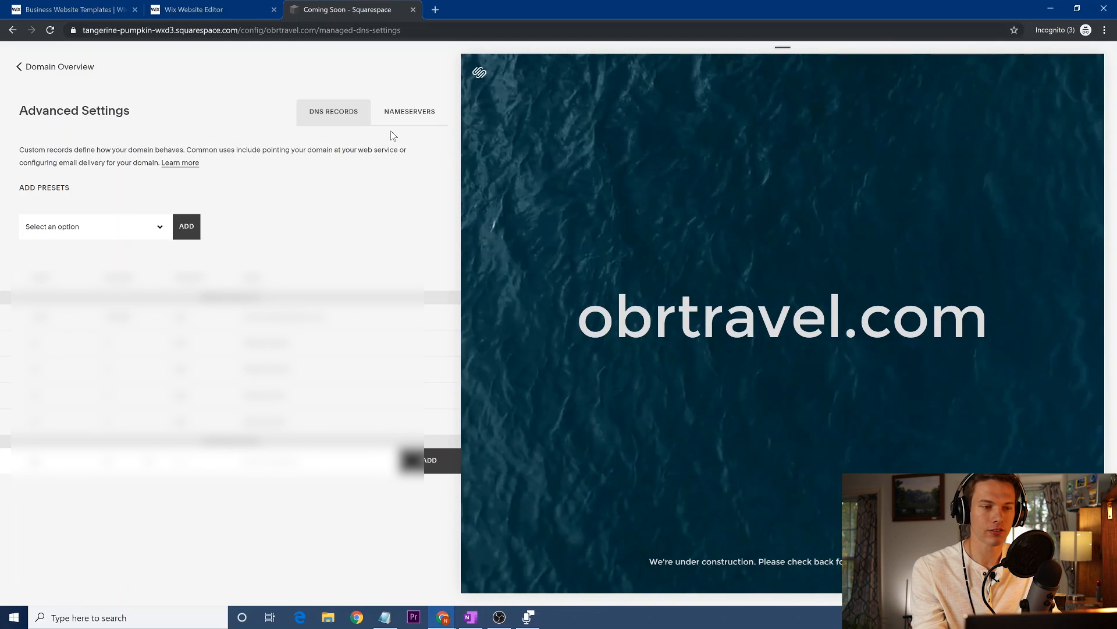
left_click(408, 113)
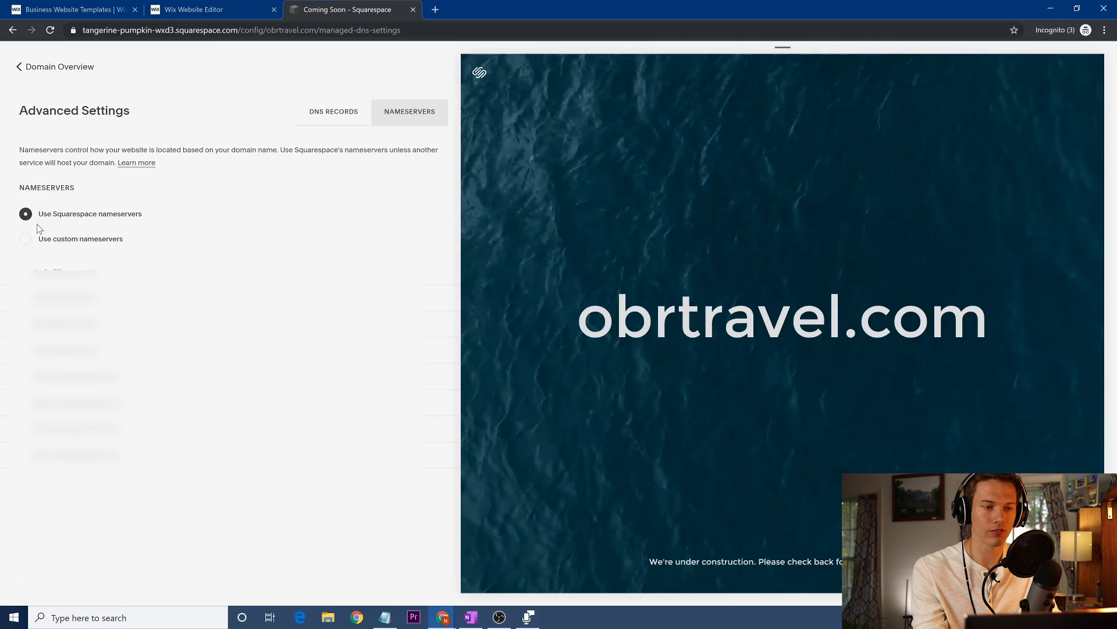
left_click(39, 238)
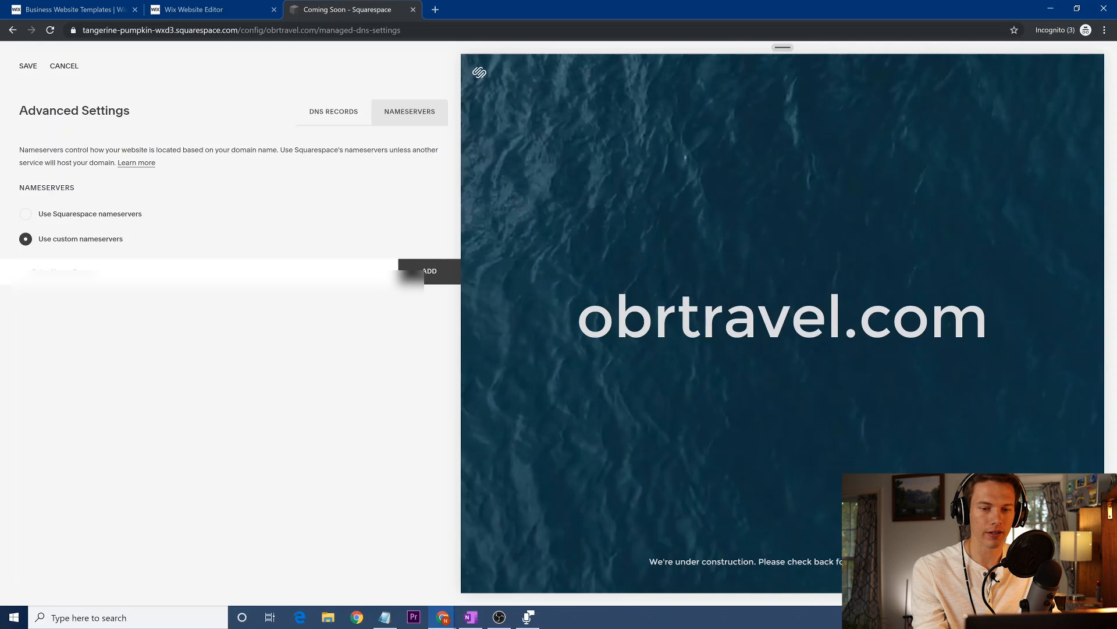
Step: Add a Wix nameserver from the connection instructions to the domain's custom nameservers and switch back to the Wix window
key("alt+Tab")
key("alt+Tab")
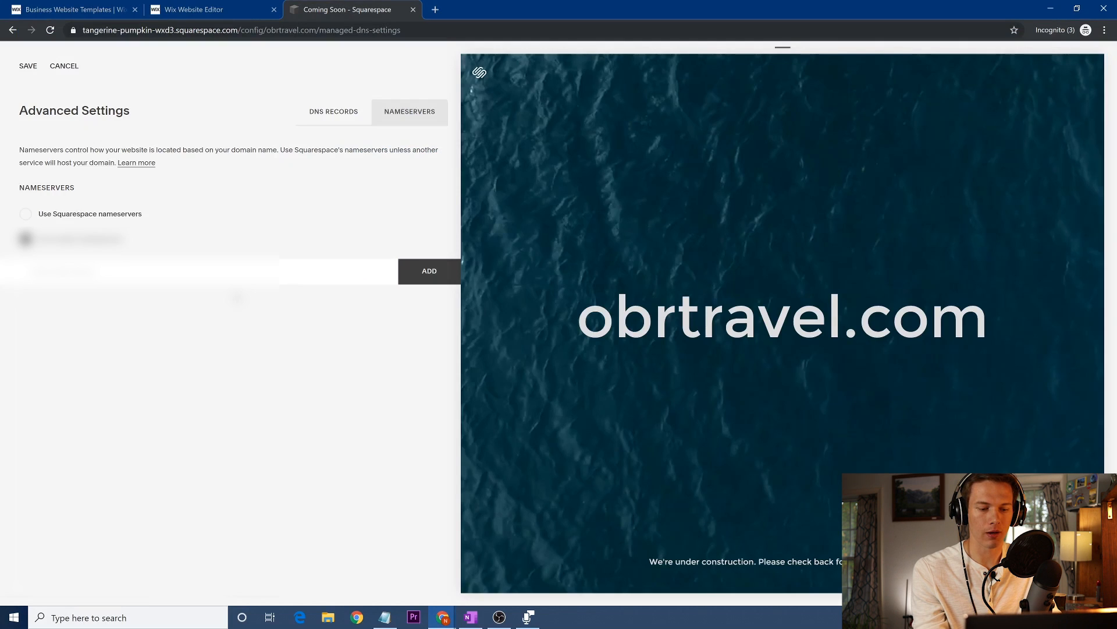
left_click(451, 280)
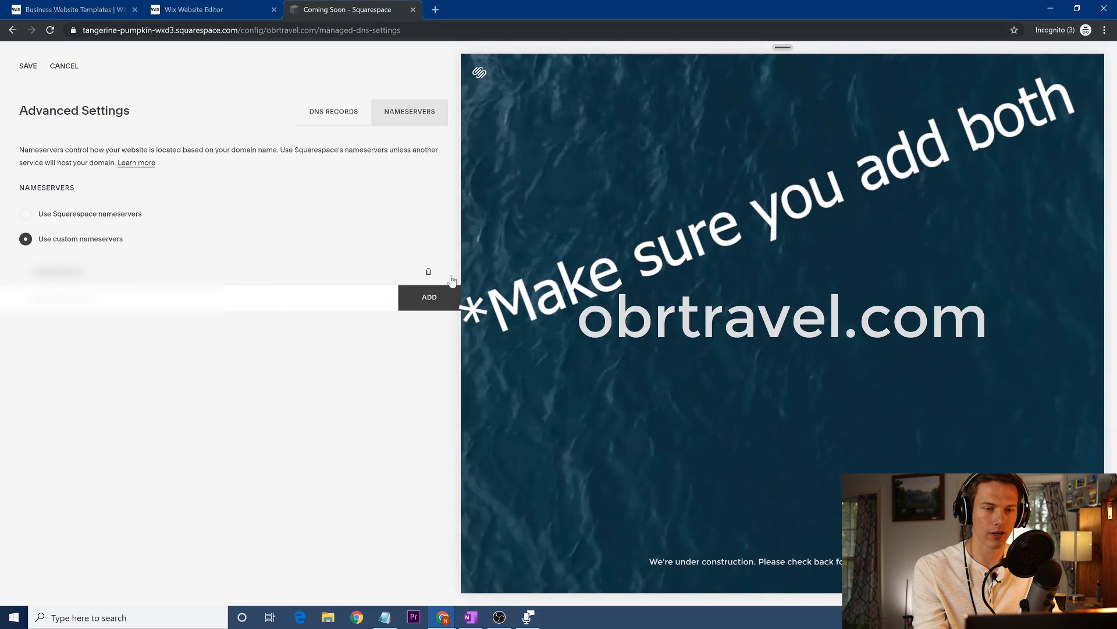
key("alt+Tab")
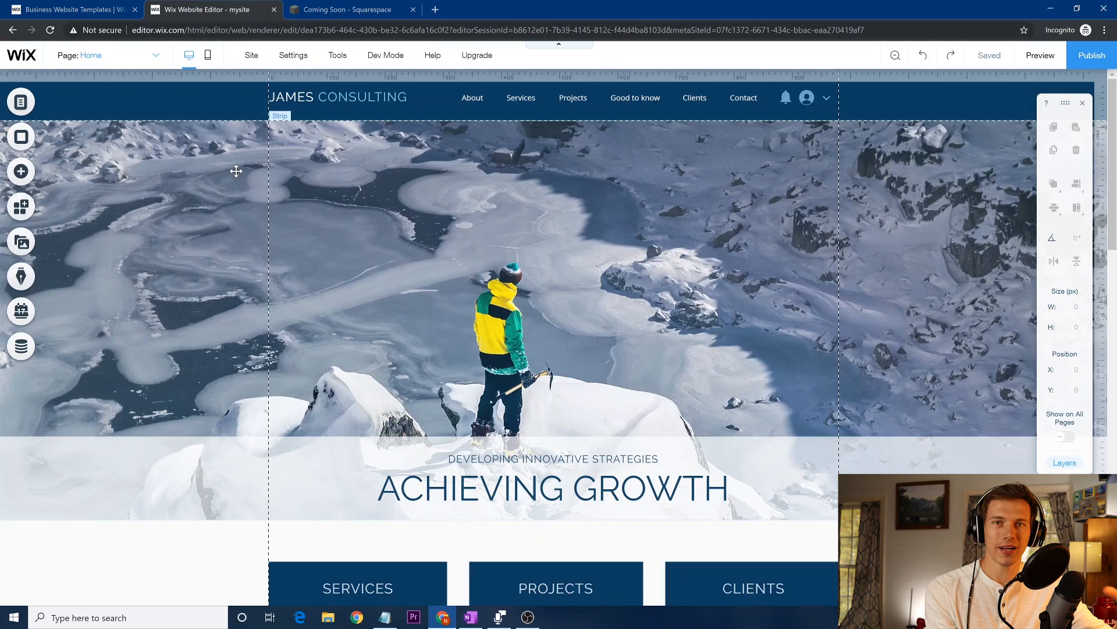
Step: Hide the Wix editor's Toolbar and switch the Rulers off and on again
mouse_move(335, 65)
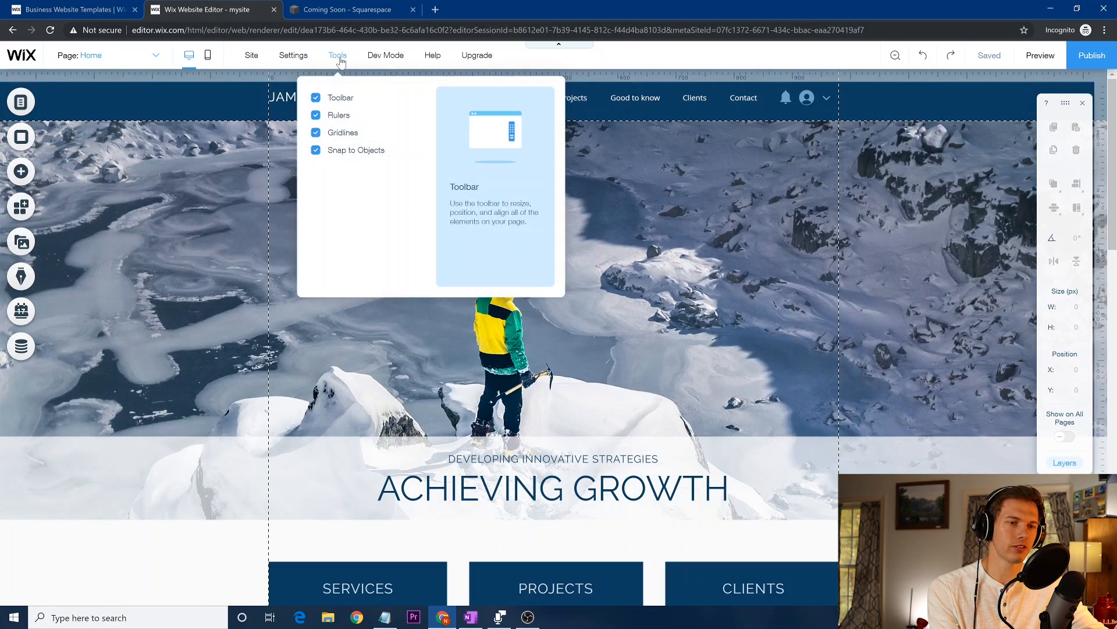
left_click(315, 99)
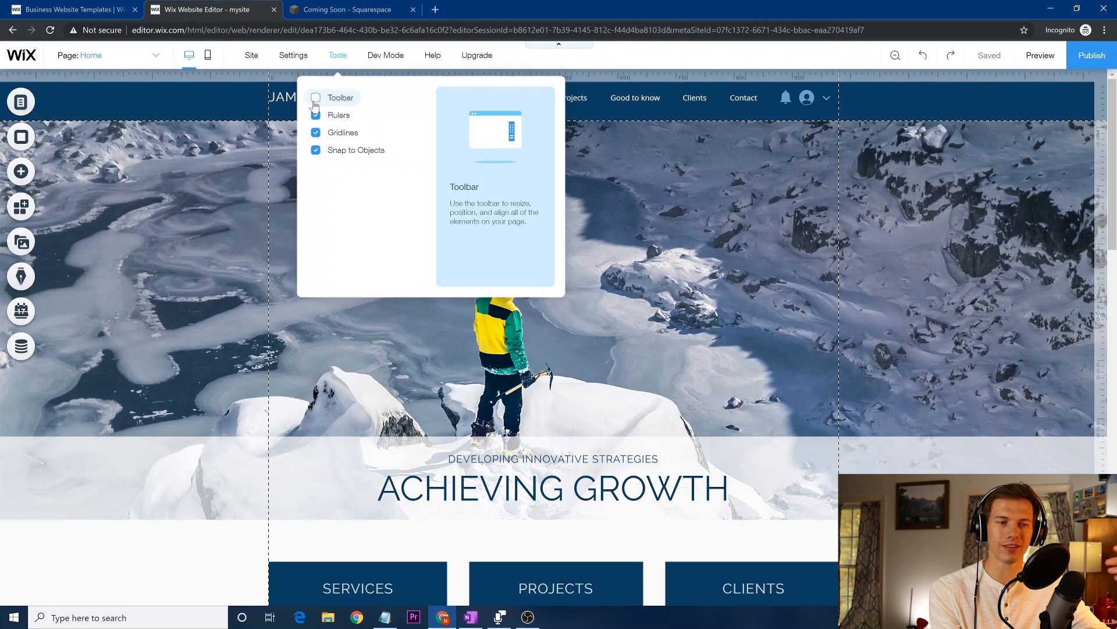
left_click(315, 100)
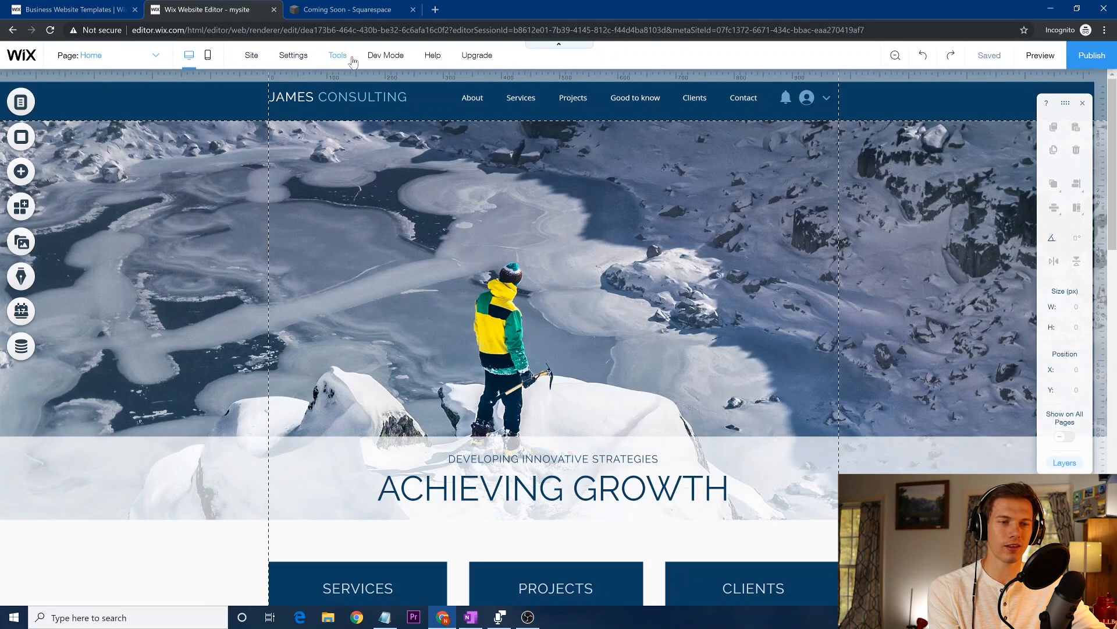
mouse_move(338, 55)
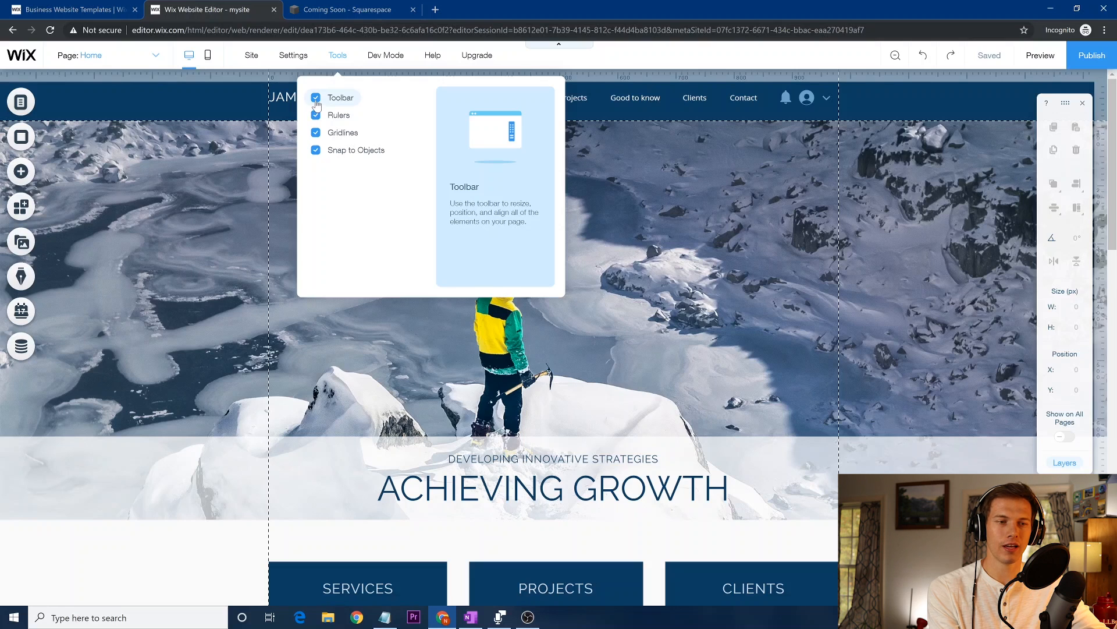
left_click(316, 97)
left_click(316, 116)
left_click(316, 116)
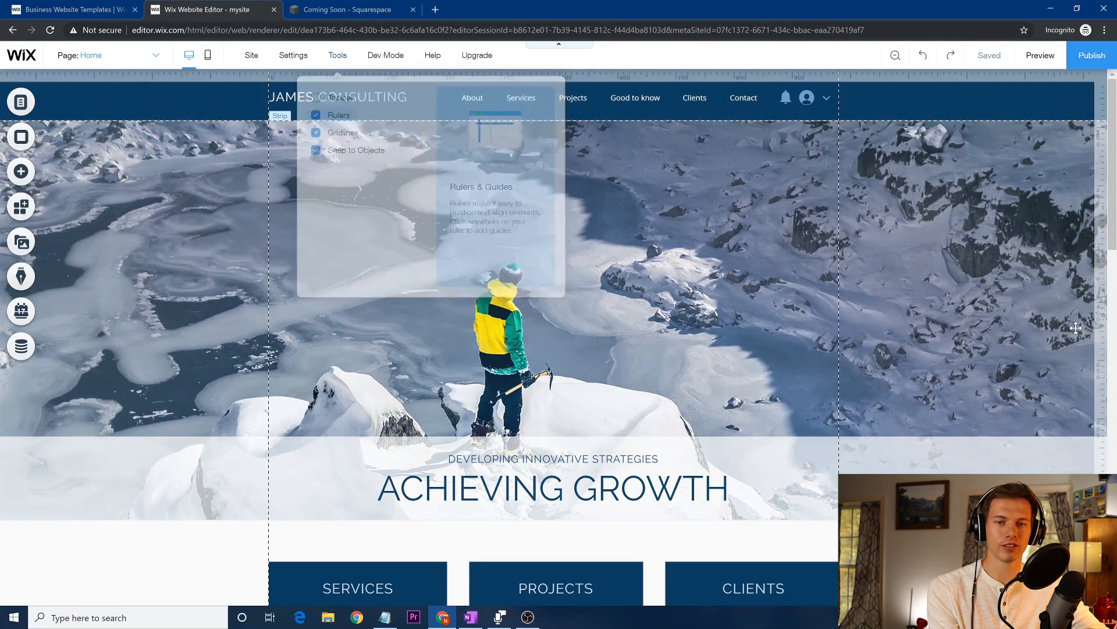
Step: Place a horizontal ruler guide across the hero image, shift it slightly upward, and add a vertical guide at about 462 px
left_click(1101, 336)
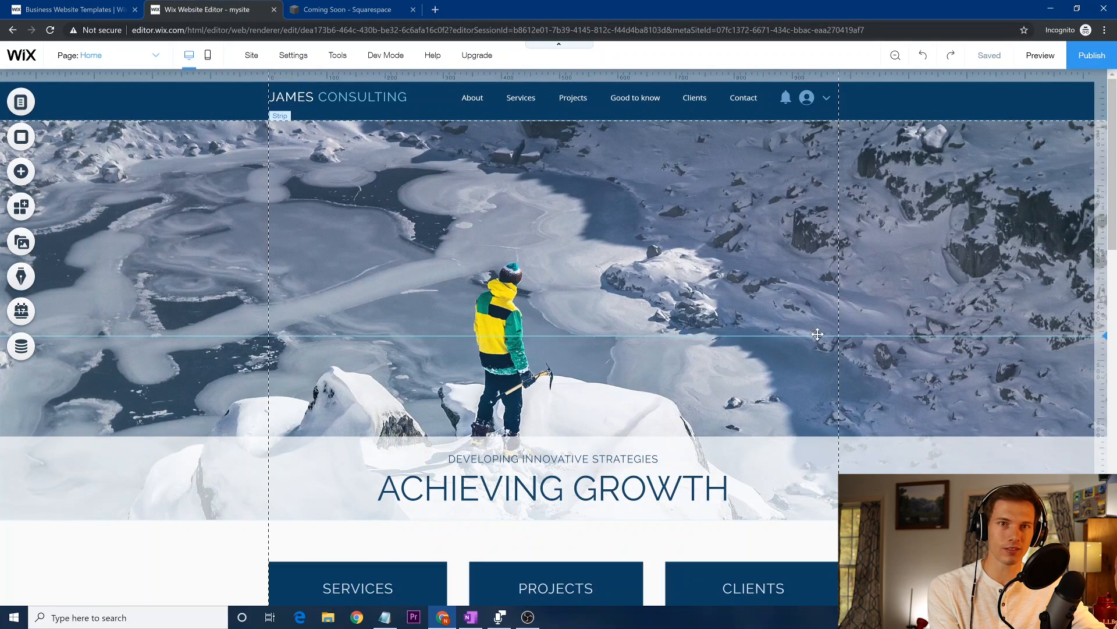
left_click_drag(1104, 336, 1102, 312)
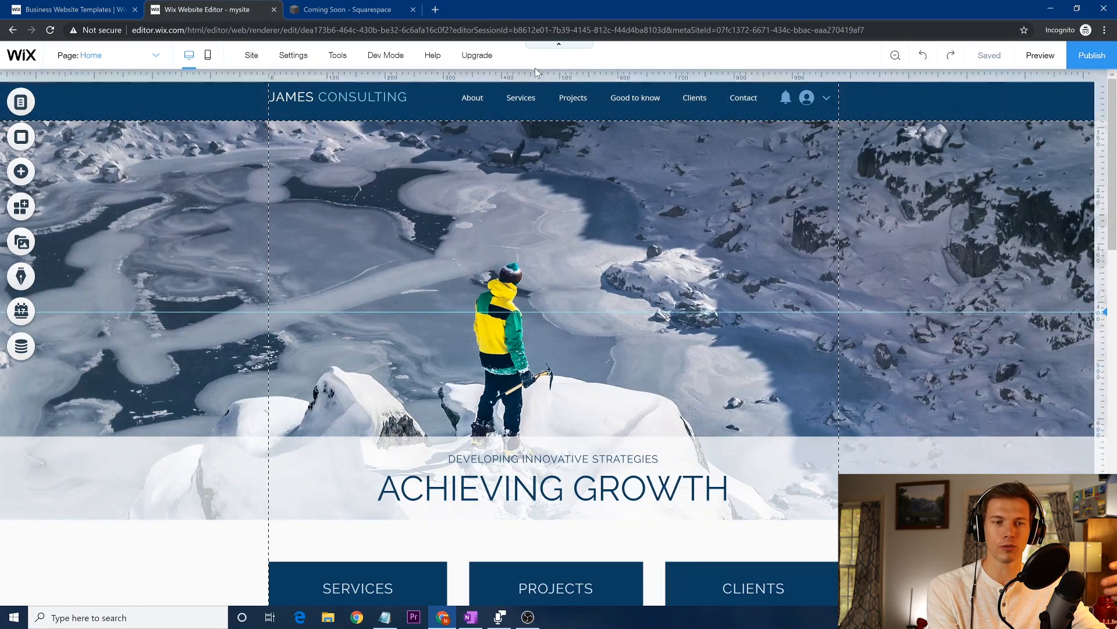
left_click(537, 73)
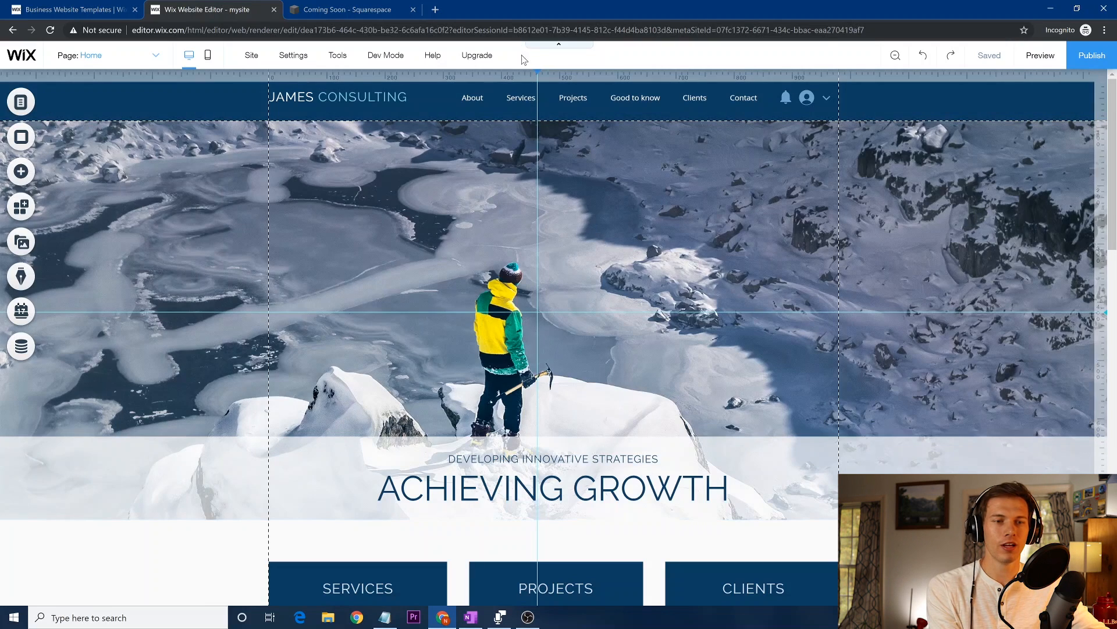
Step: Reposition the vertical guide by entering a new pixel value, and delete both the horizontal and vertical guides
mouse_move(536, 77)
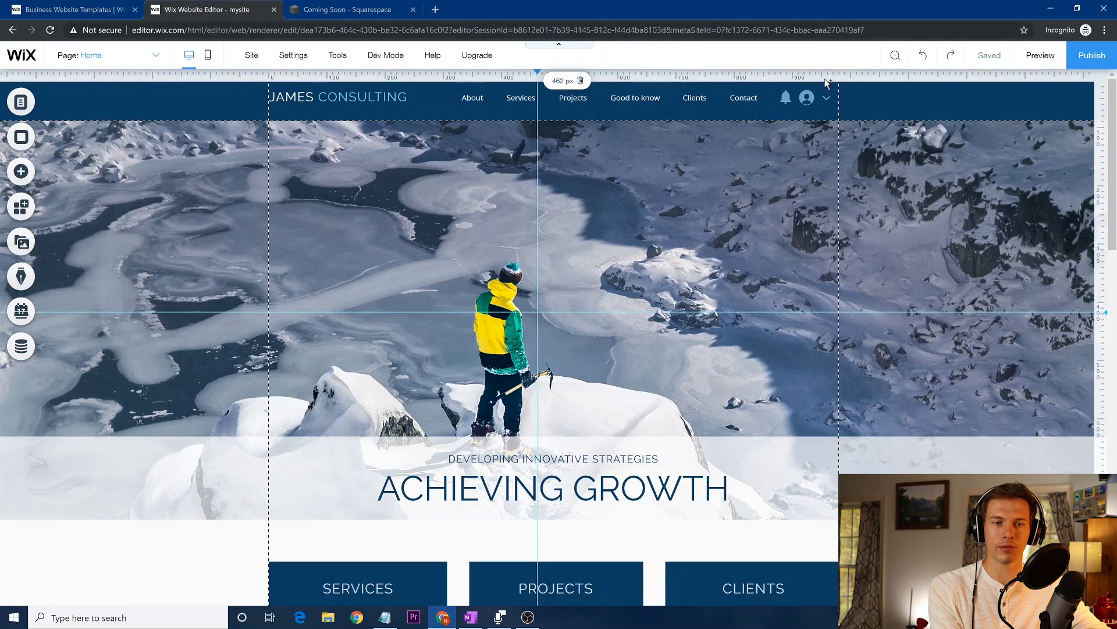
left_click(563, 81)
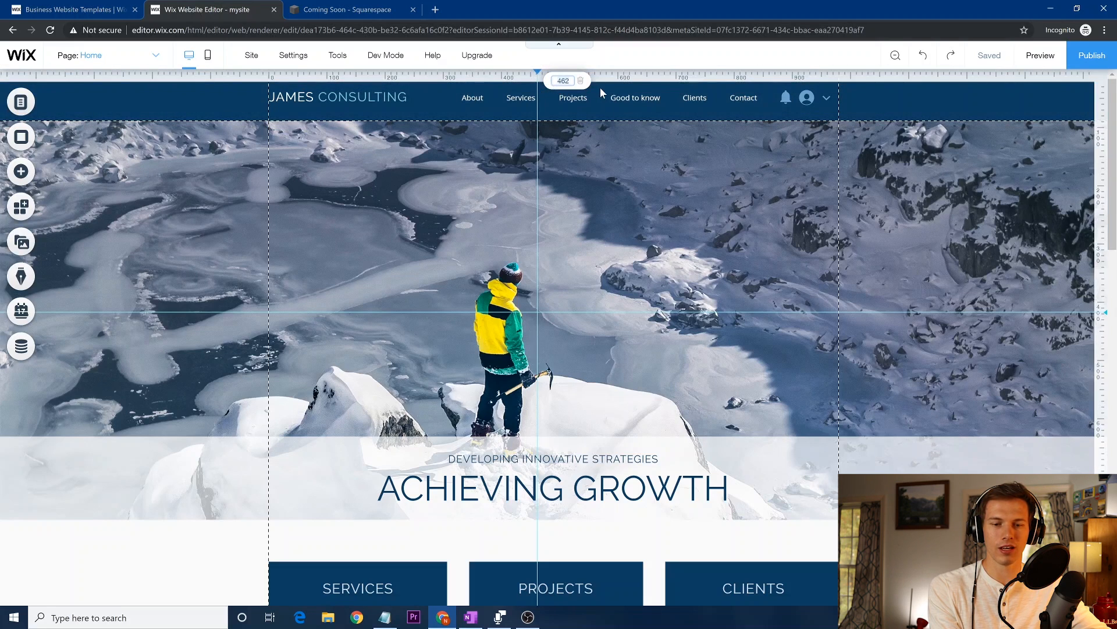
key("BackSpace")
key("BackSpace")
key("BackSpace")
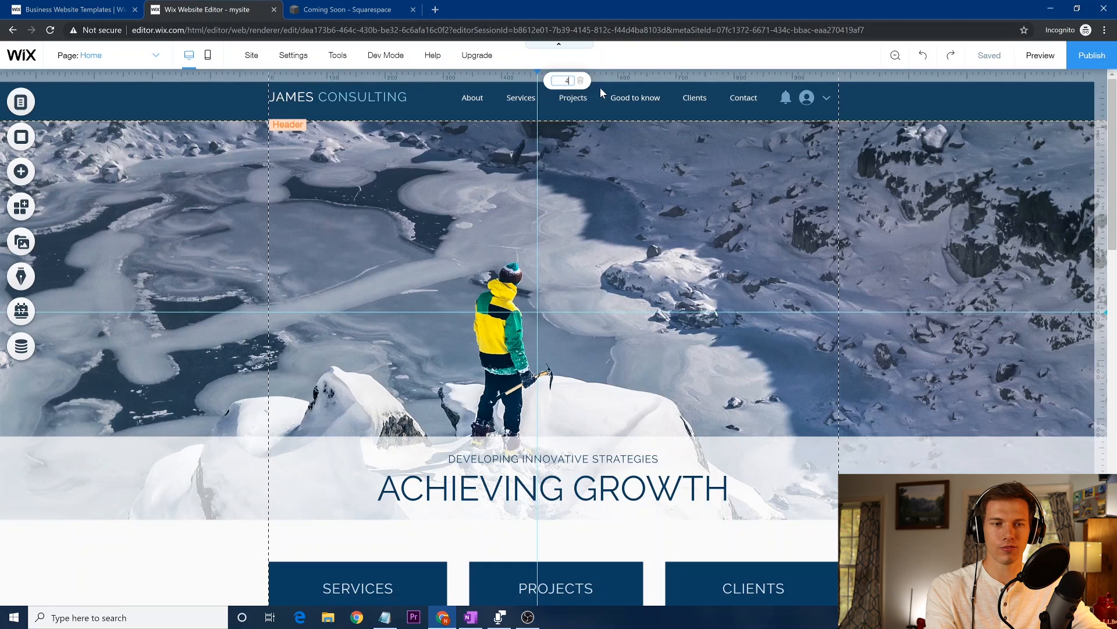
key("Return")
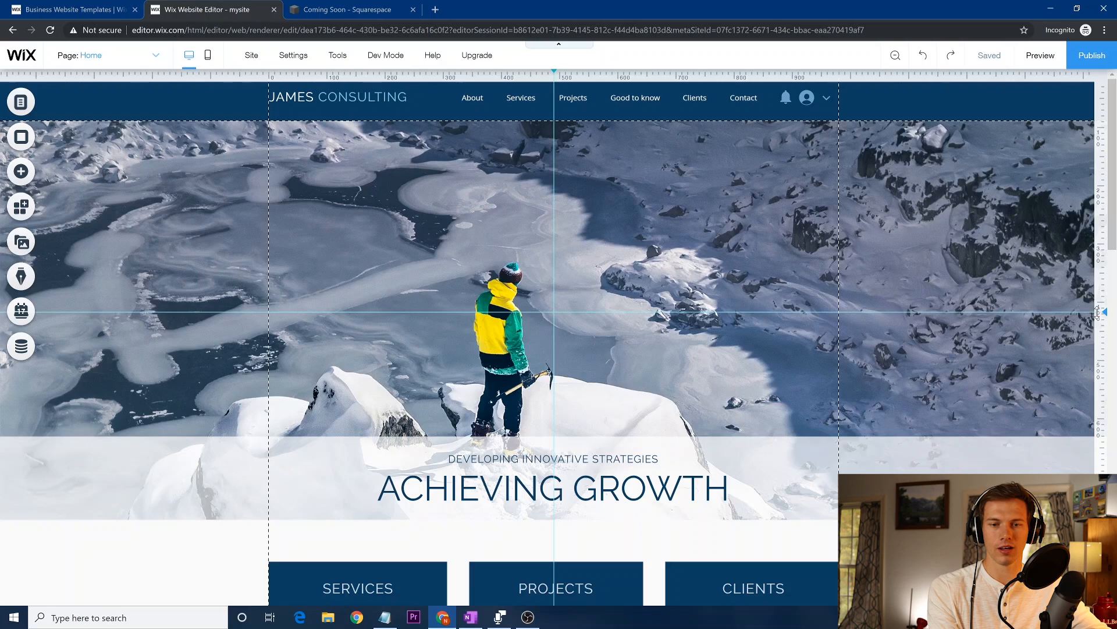
left_click(1103, 312)
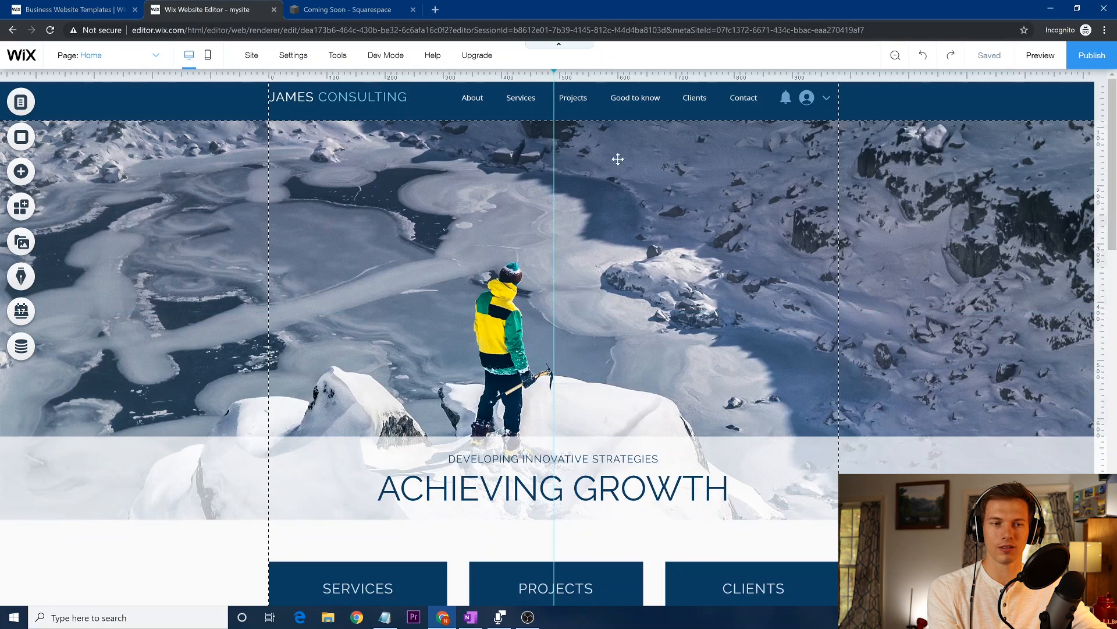
left_click(554, 79)
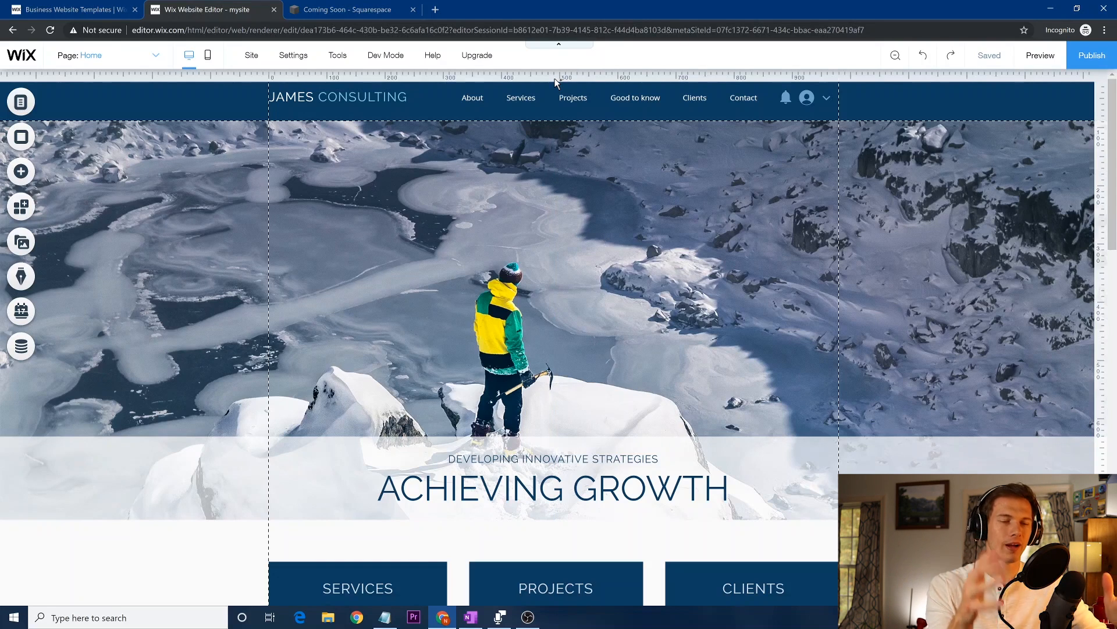
Step: Turn the editor's Gridlines off and back on
left_click(334, 64)
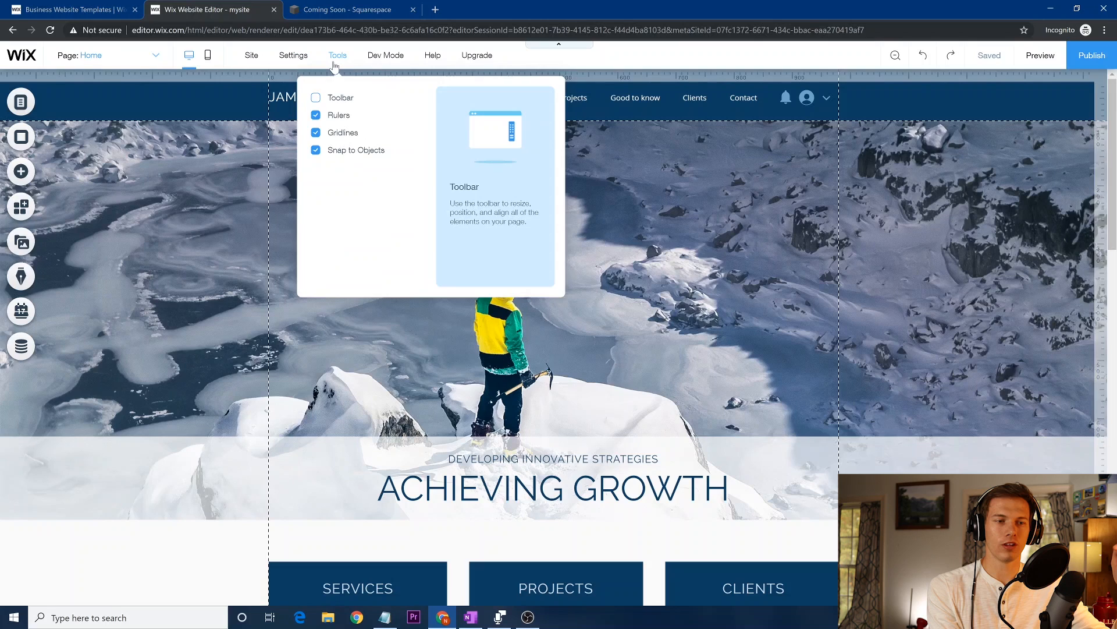
left_click(316, 132)
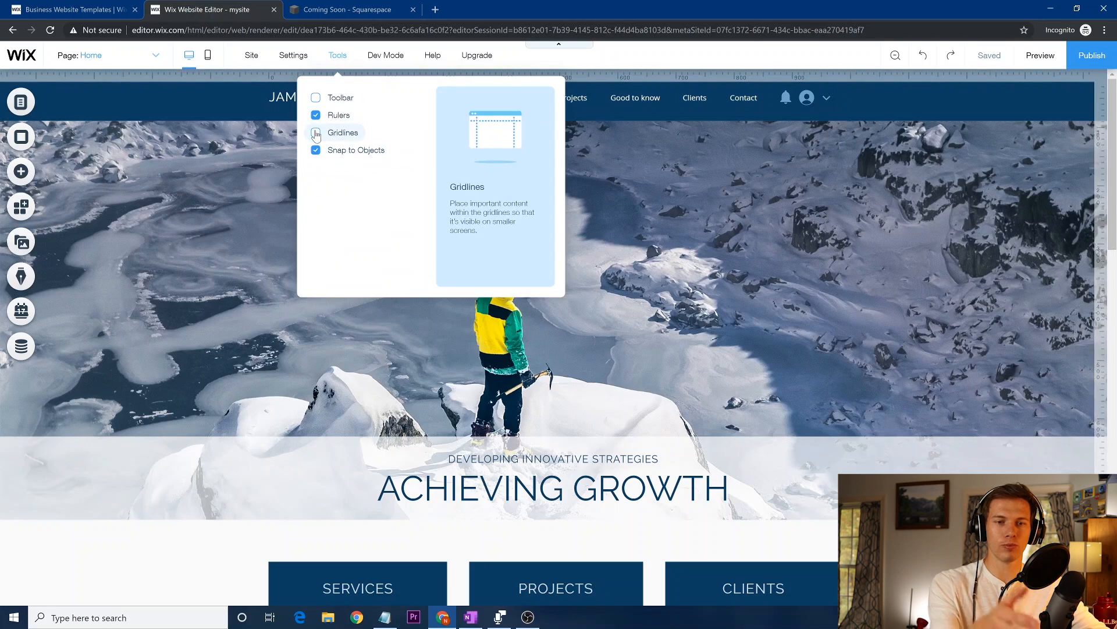
left_click(315, 133)
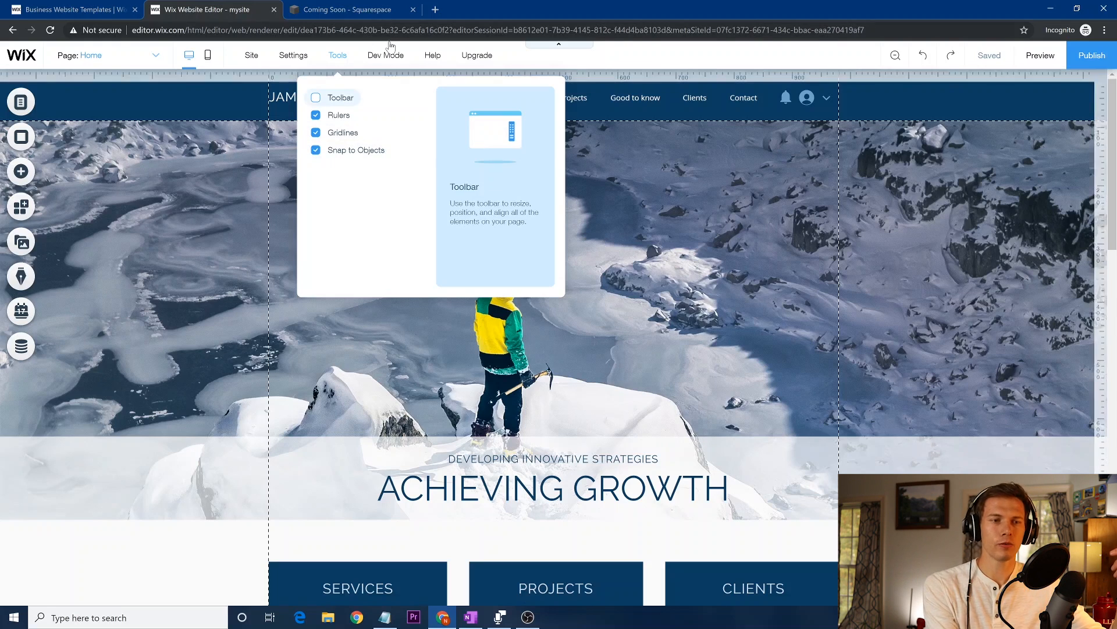
Step: Review the Corvid Dev Mode overview and the help options, opening and closing the Keyboard Shortcuts reference
mouse_move(390, 53)
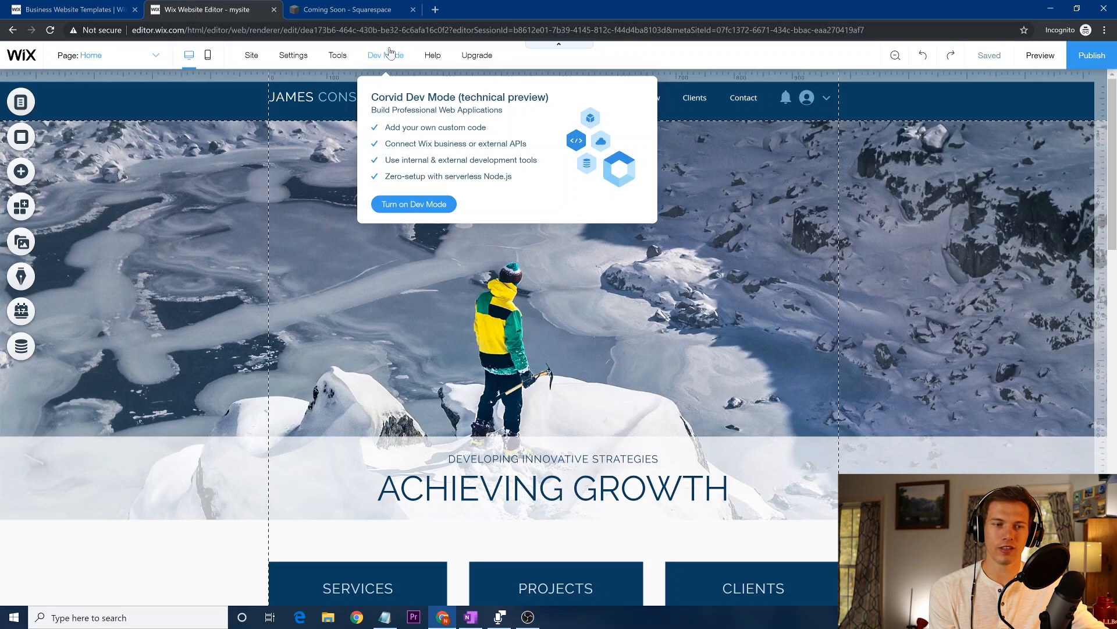
mouse_move(432, 57)
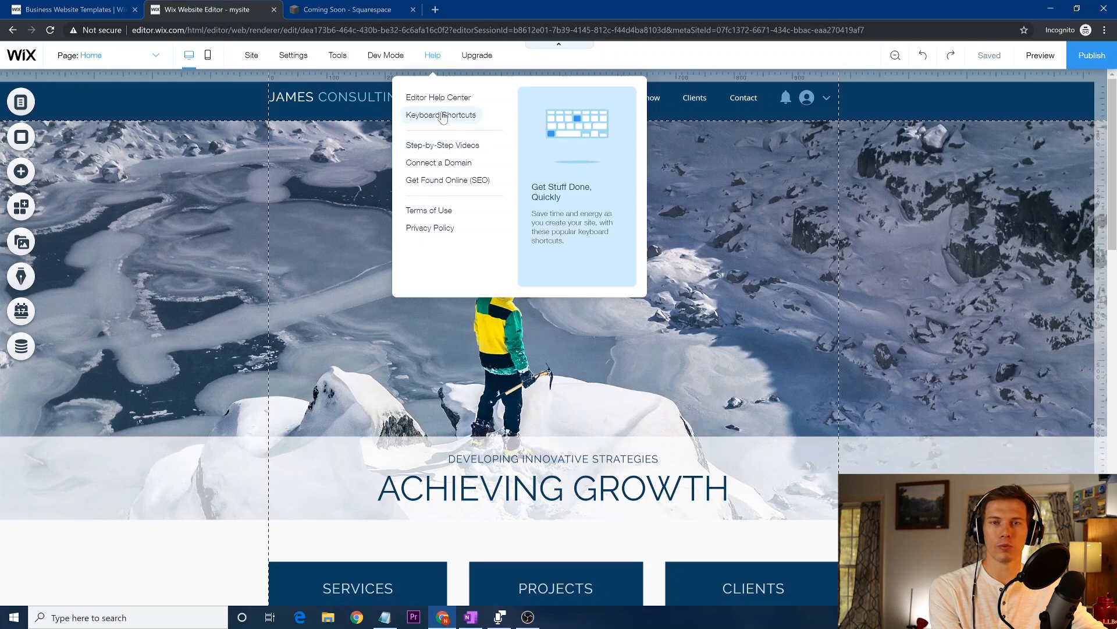
left_click(442, 115)
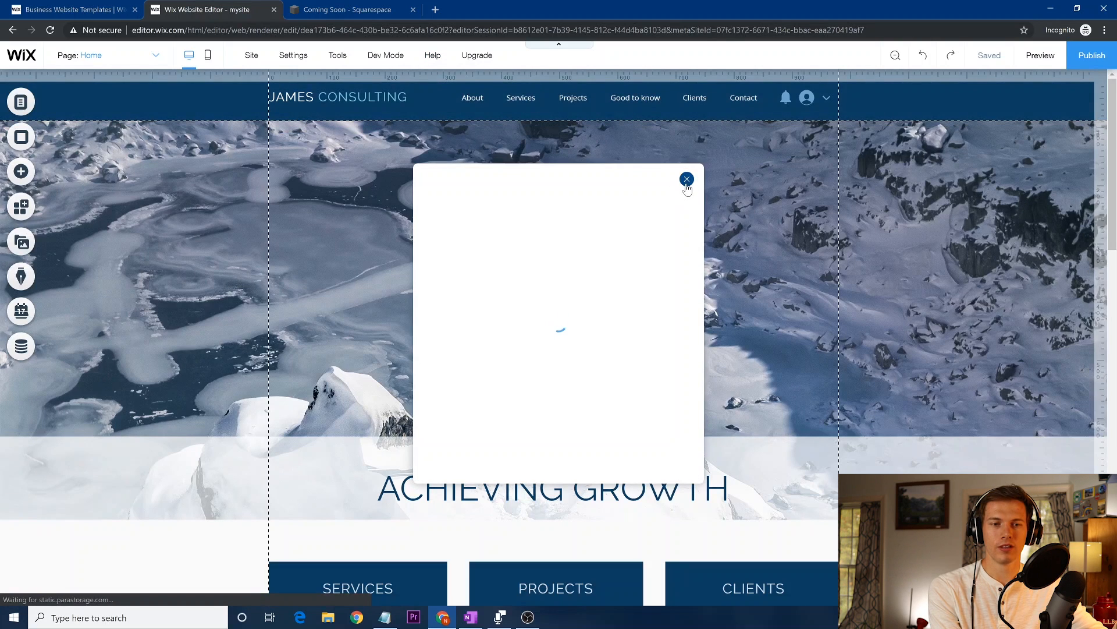
mouse_move(482, 62)
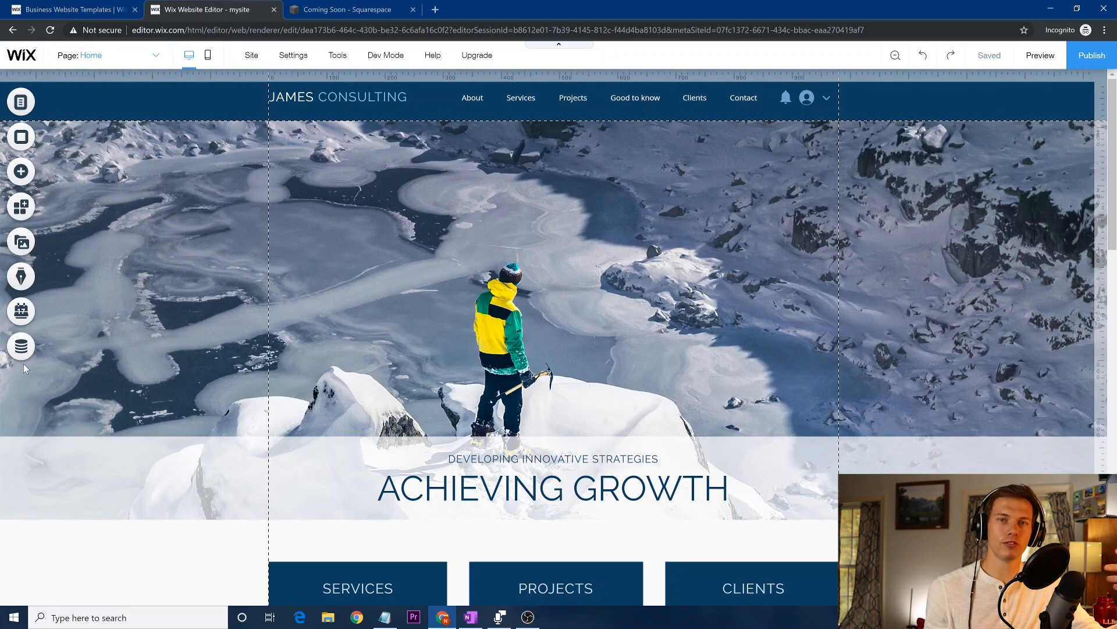
Step: Open the About page in the site menu and reorder it to sit directly below Projects
left_click(20, 105)
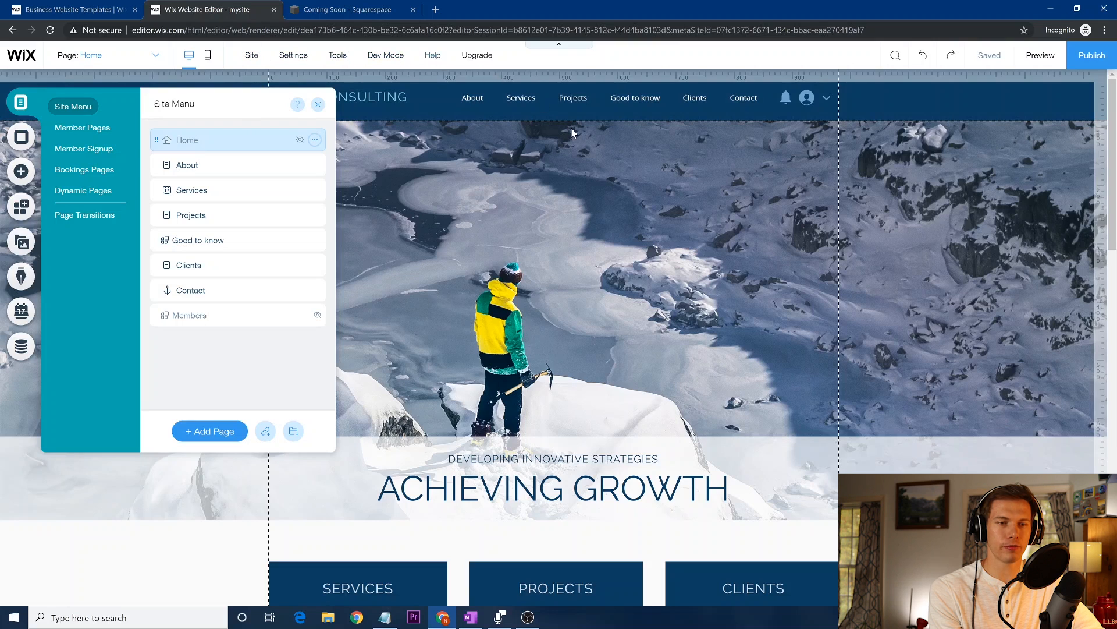
left_click(194, 169)
left_click_drag(153, 202, 156, 219)
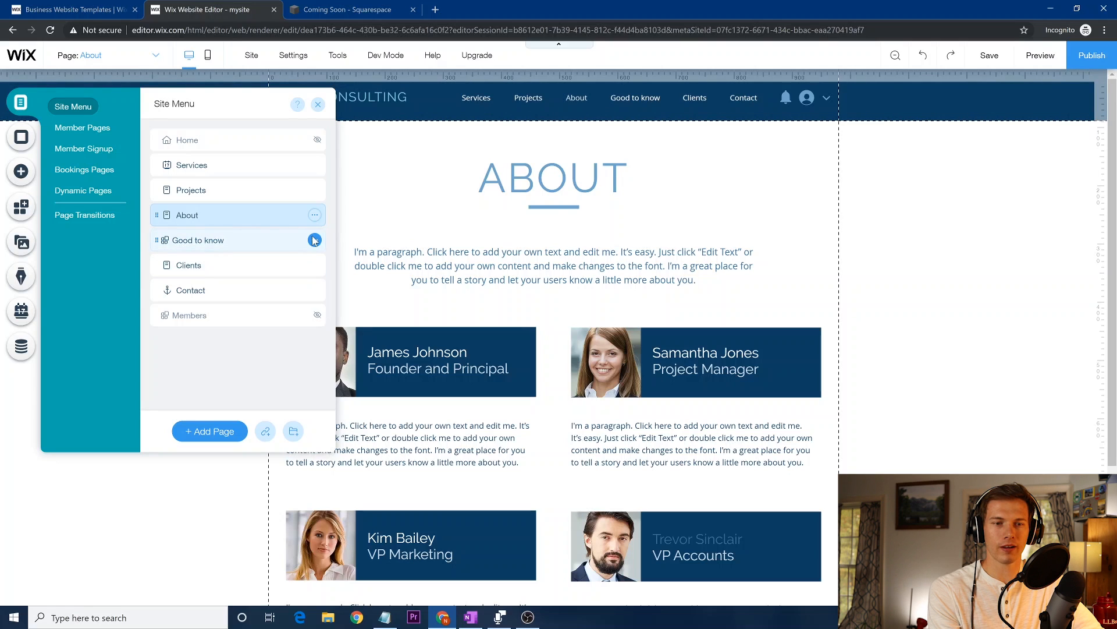
Step: Hide the Good to know page from the site menu and switch the editor to the Home page
left_click(314, 240)
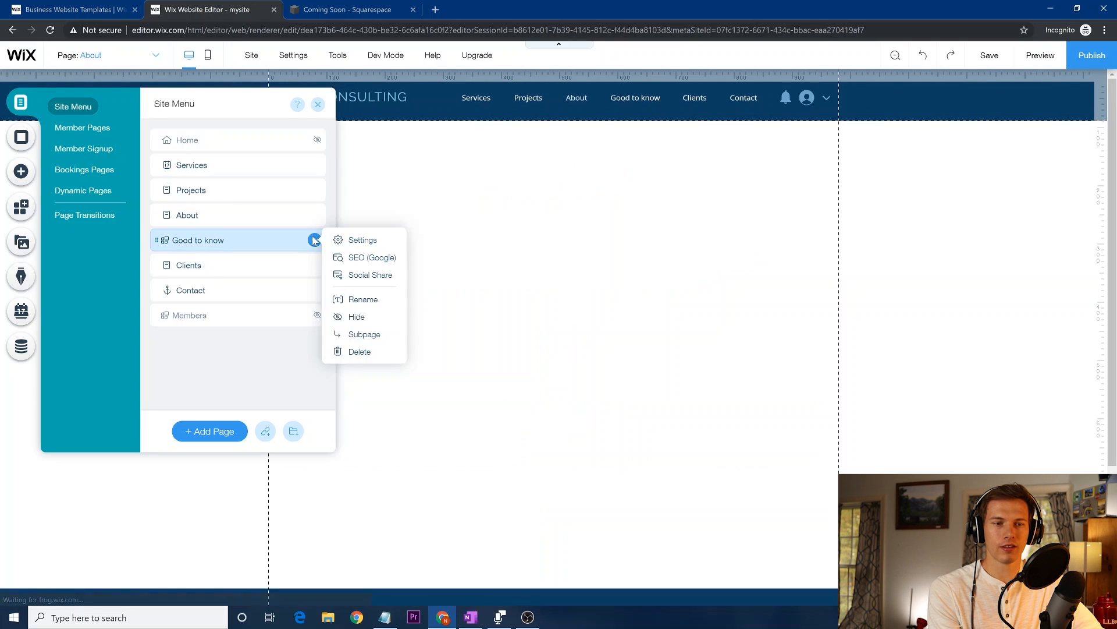
left_click(357, 317)
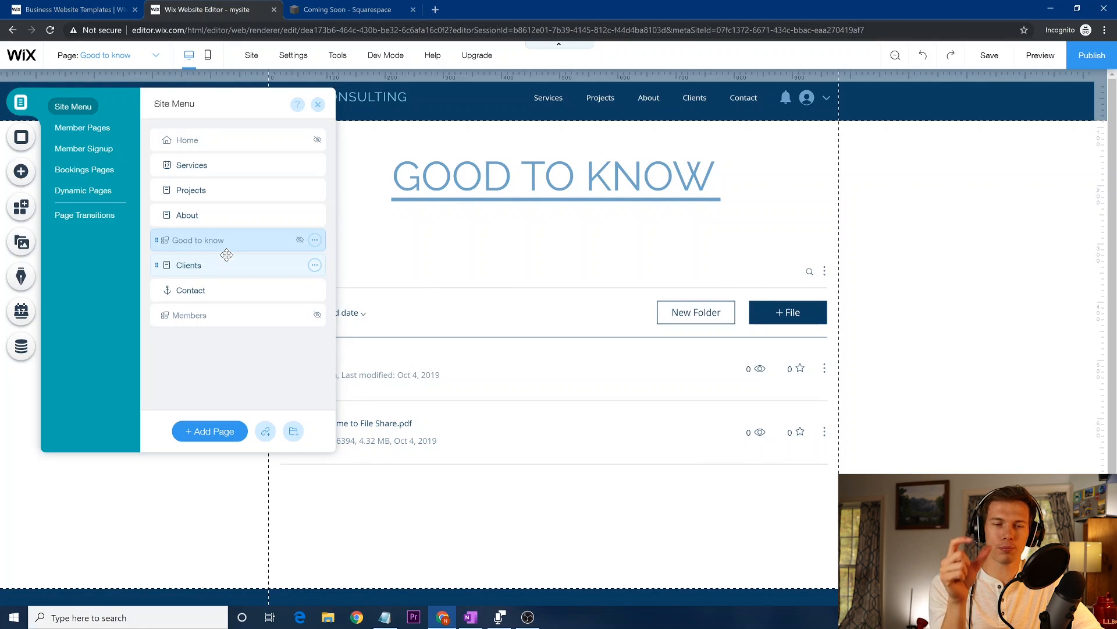
left_click(376, 103)
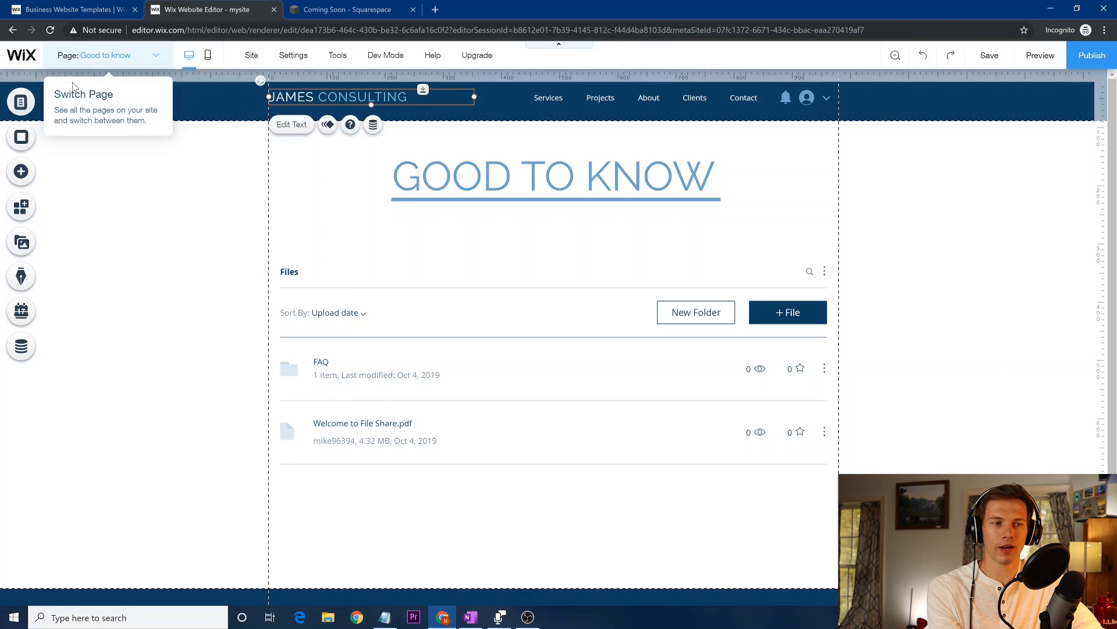
left_click(112, 55)
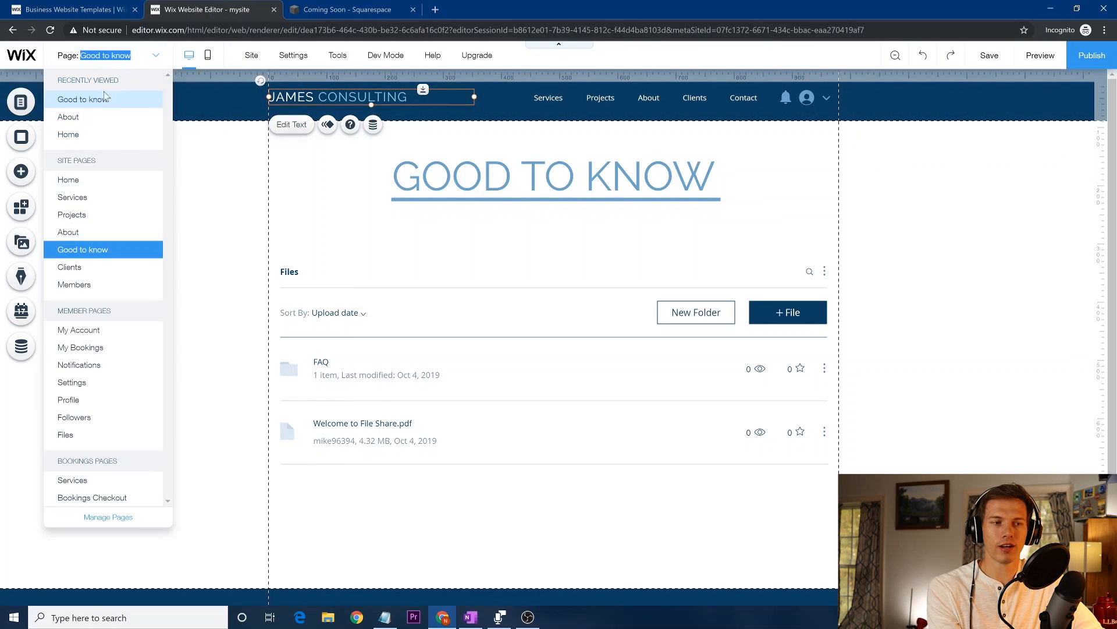
left_click(79, 139)
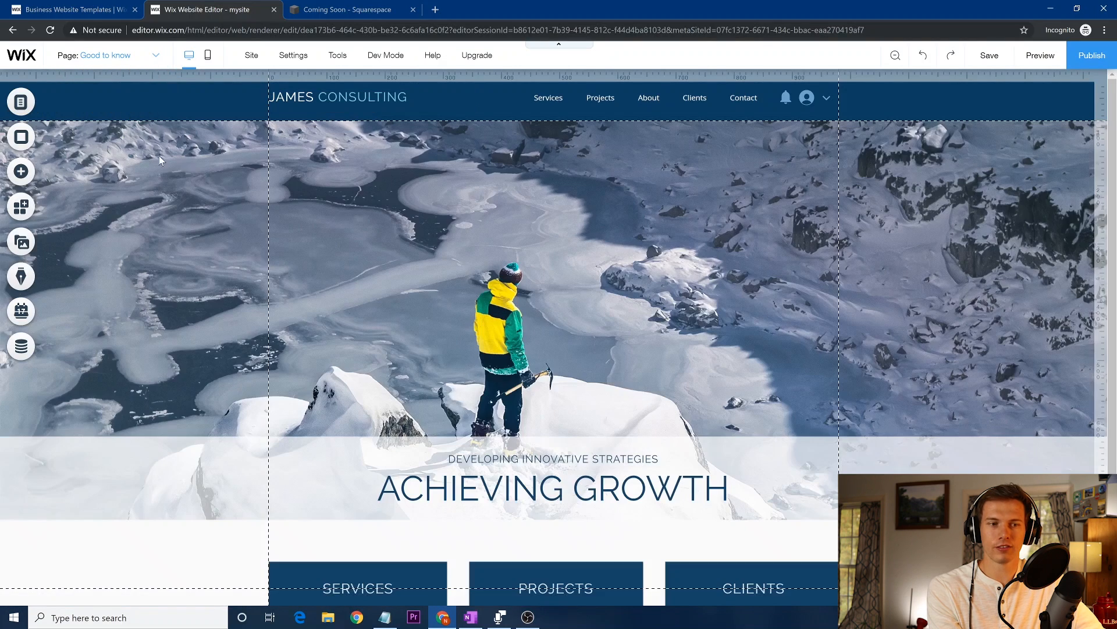
Step: On the Home page, open the link settings of the Projects column's More Info button and choose Good to know as the target page
scroll(595, 529, "down", 3)
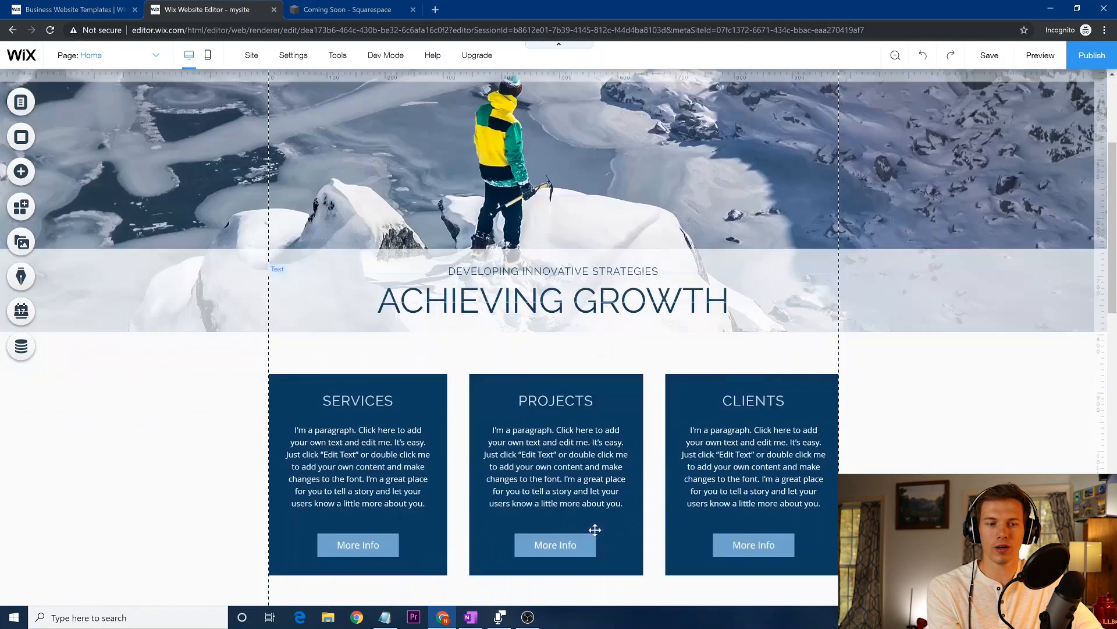
left_click(556, 534)
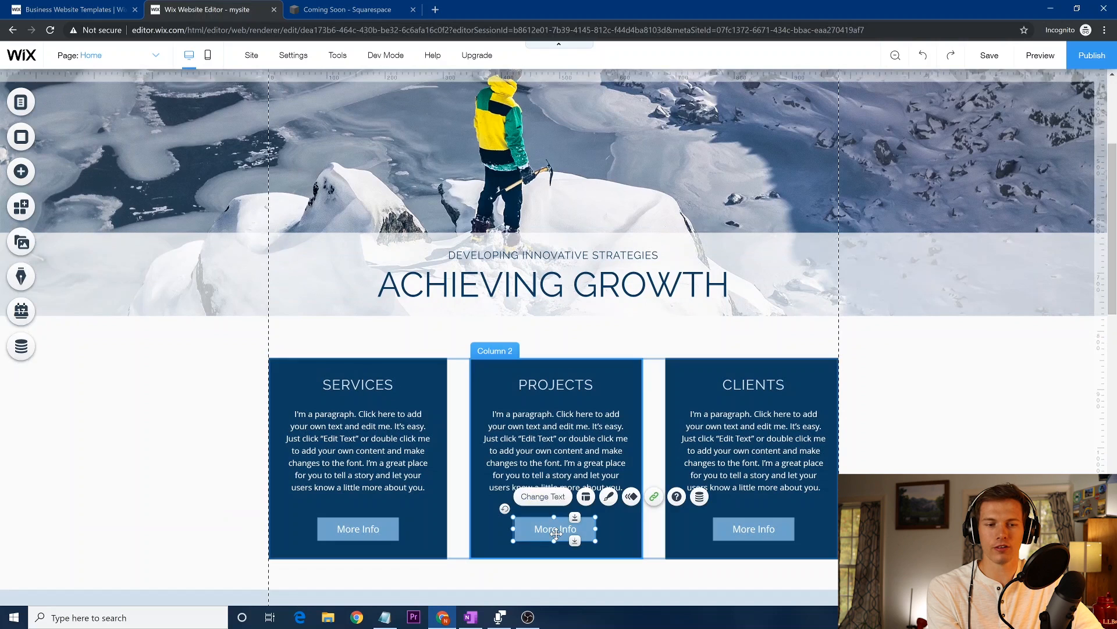
left_click(655, 497)
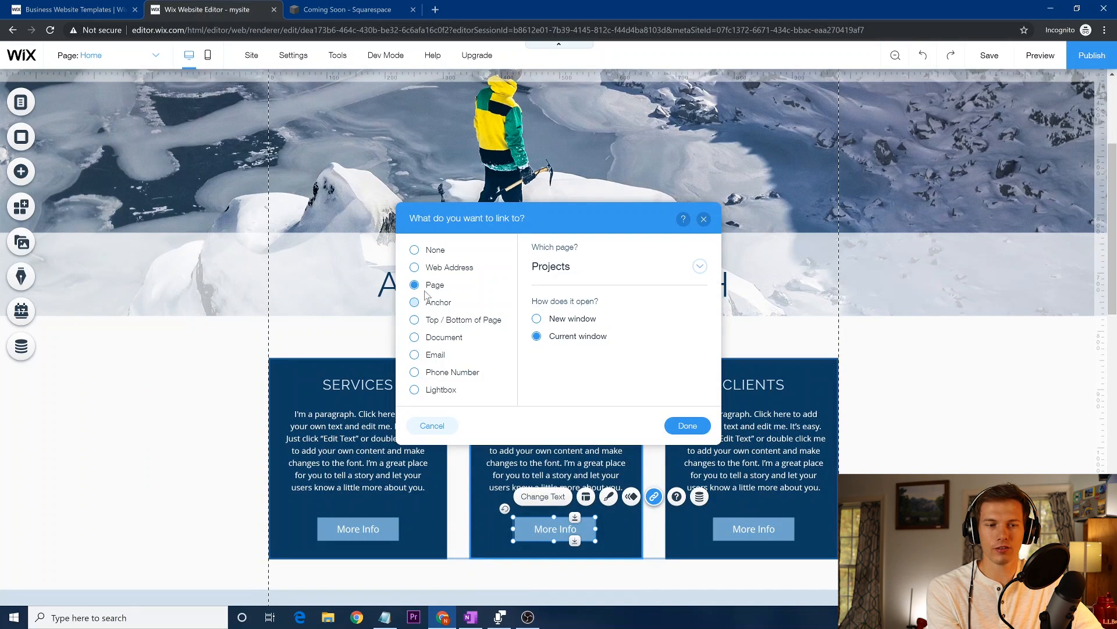
left_click(669, 273)
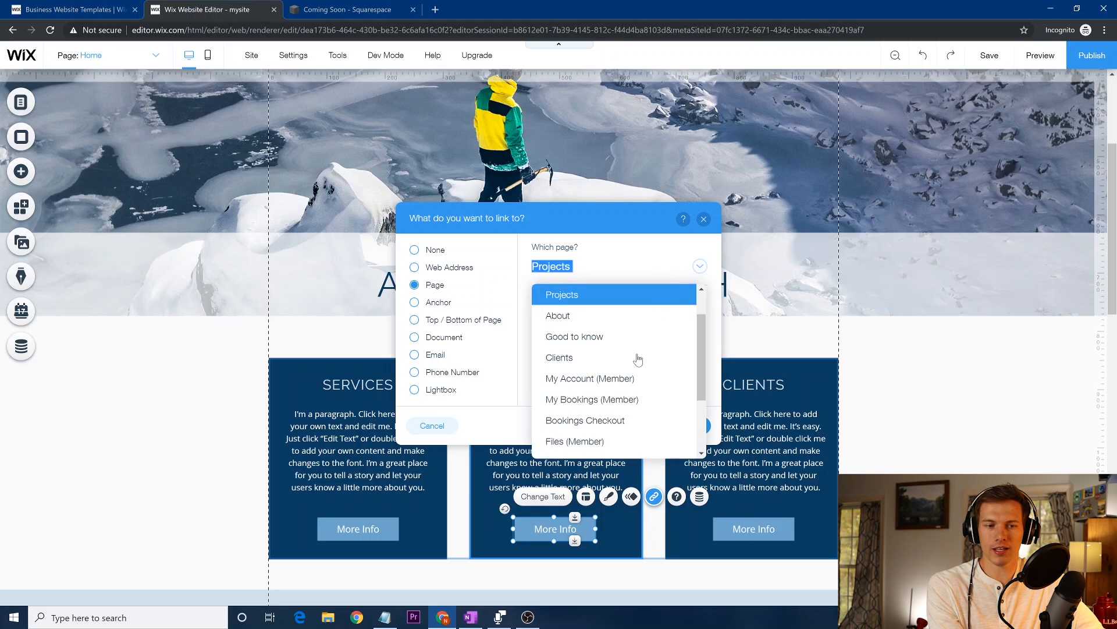
left_click(605, 341)
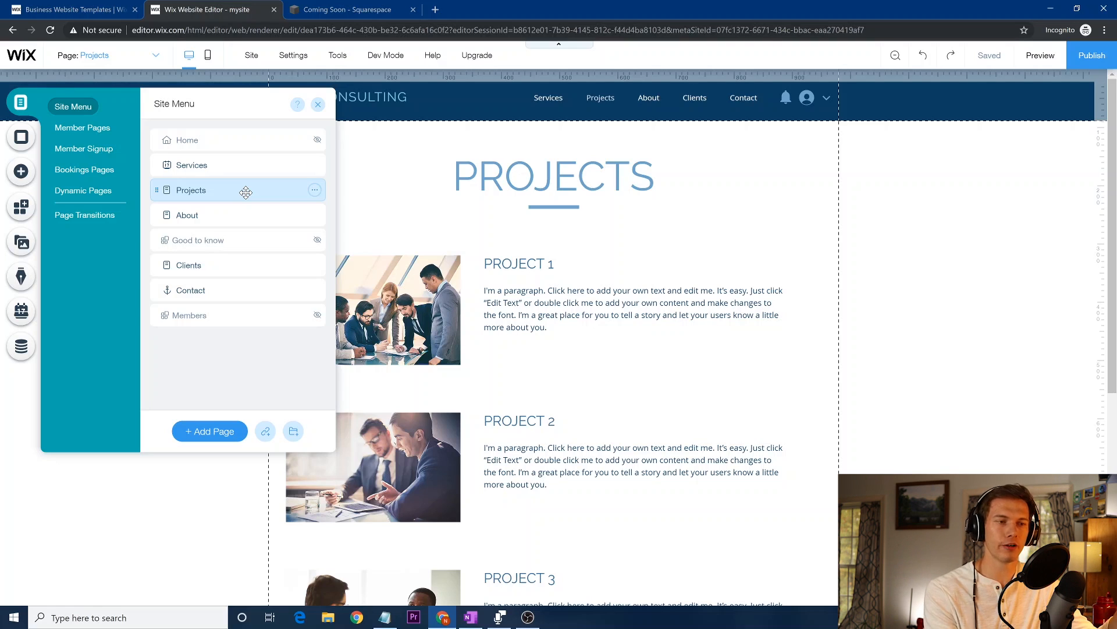
Step: Review the page background options and the Text, Image, Gallery, Vector Art, Shape and Interactive elements available to add on the Projects page
left_click(21, 143)
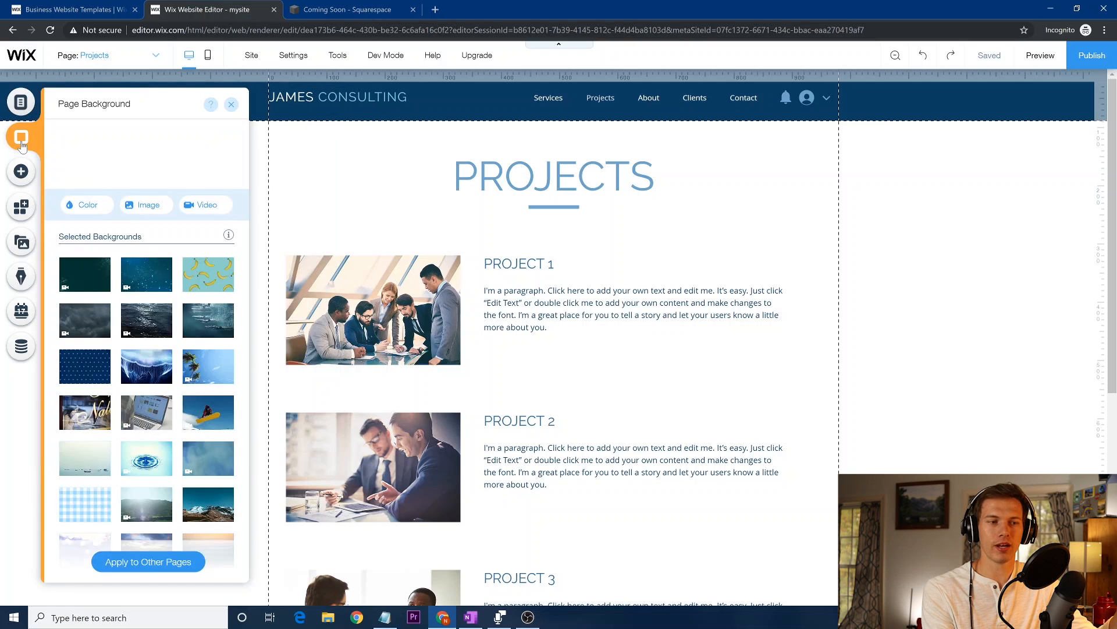
left_click(21, 172)
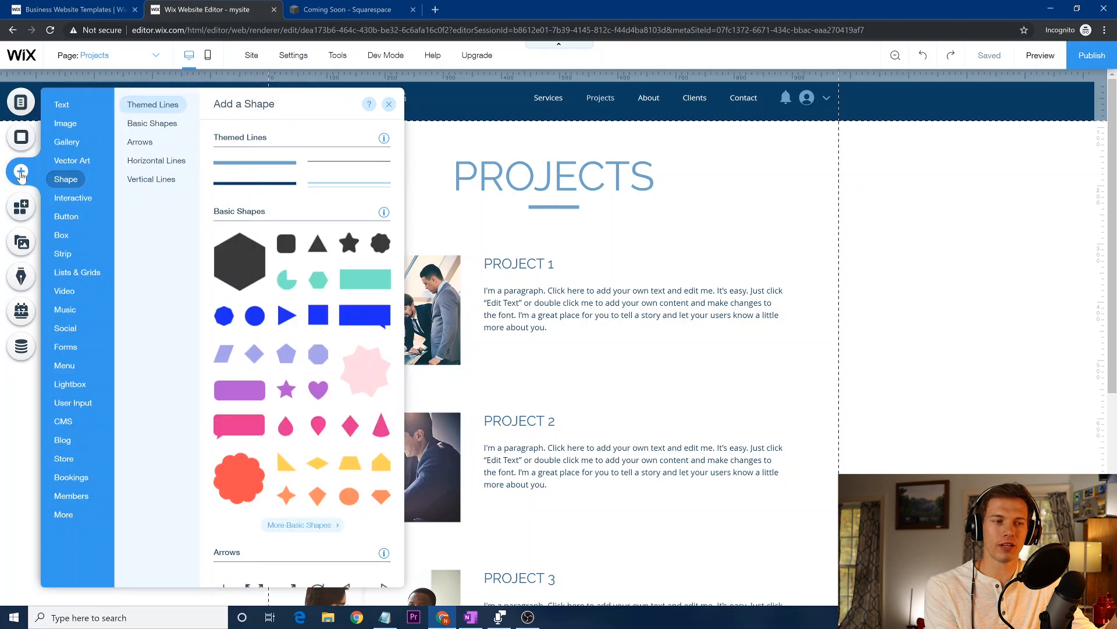
left_click(63, 105)
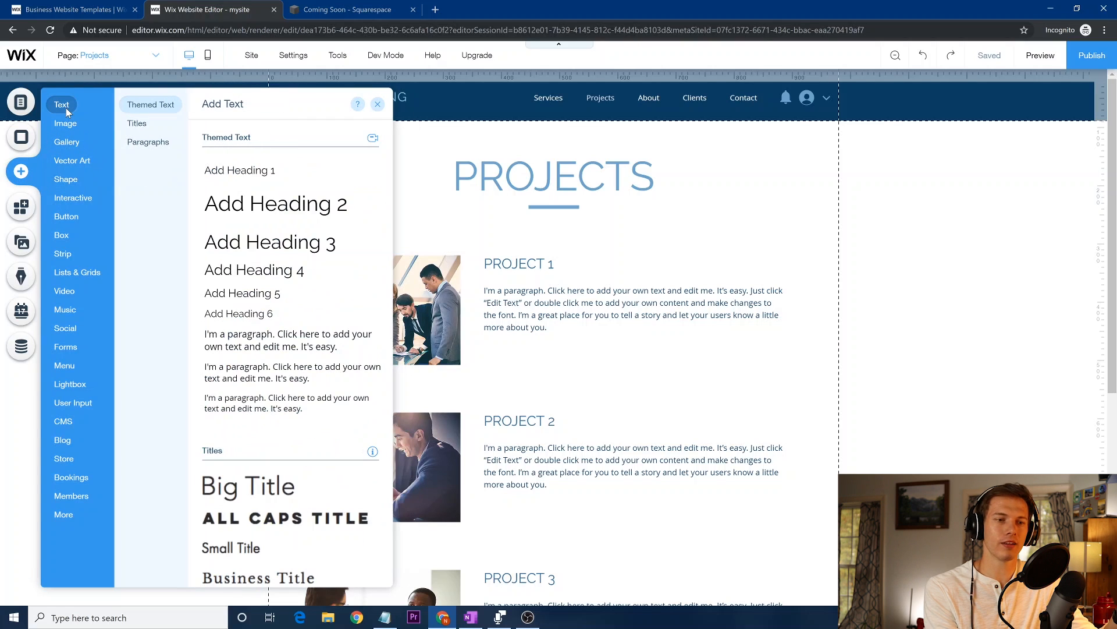
left_click(69, 123)
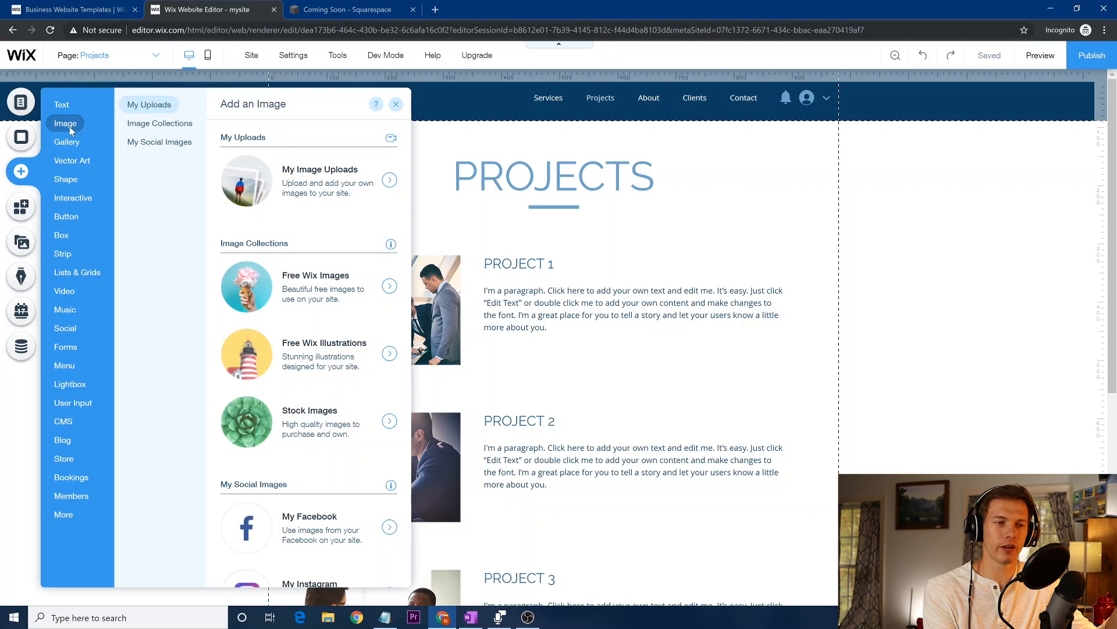
left_click(68, 141)
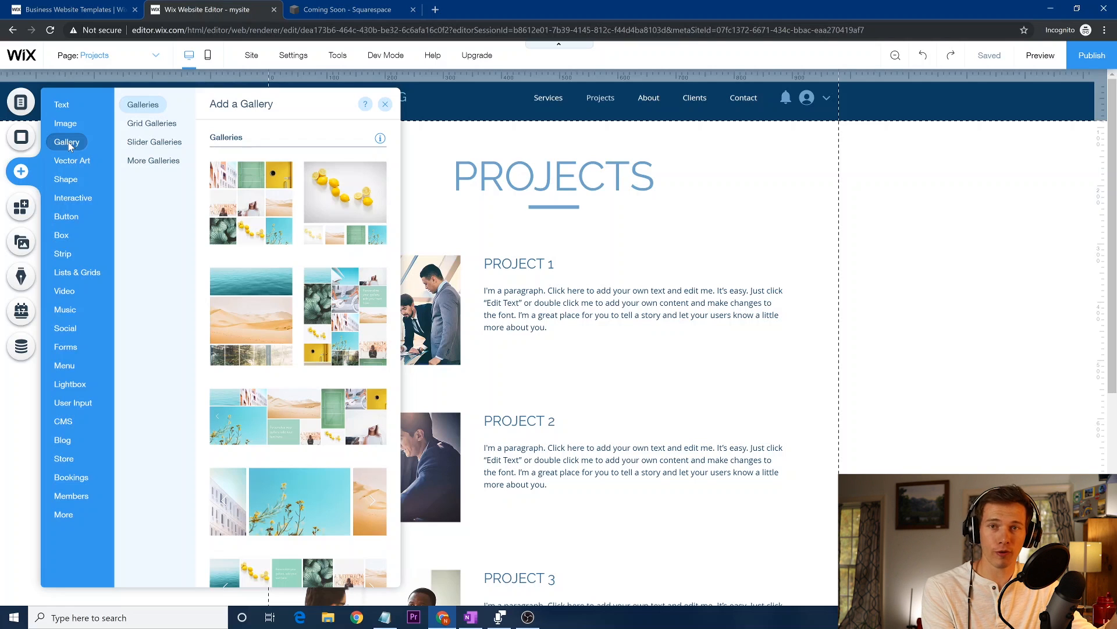
left_click(70, 160)
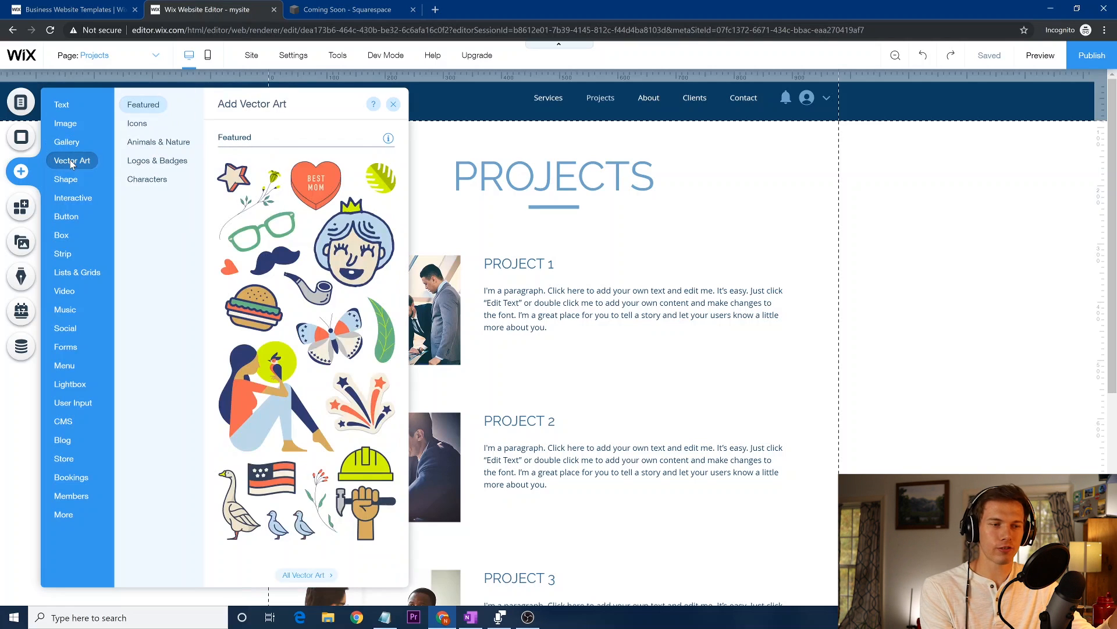
mouse_move(67, 181)
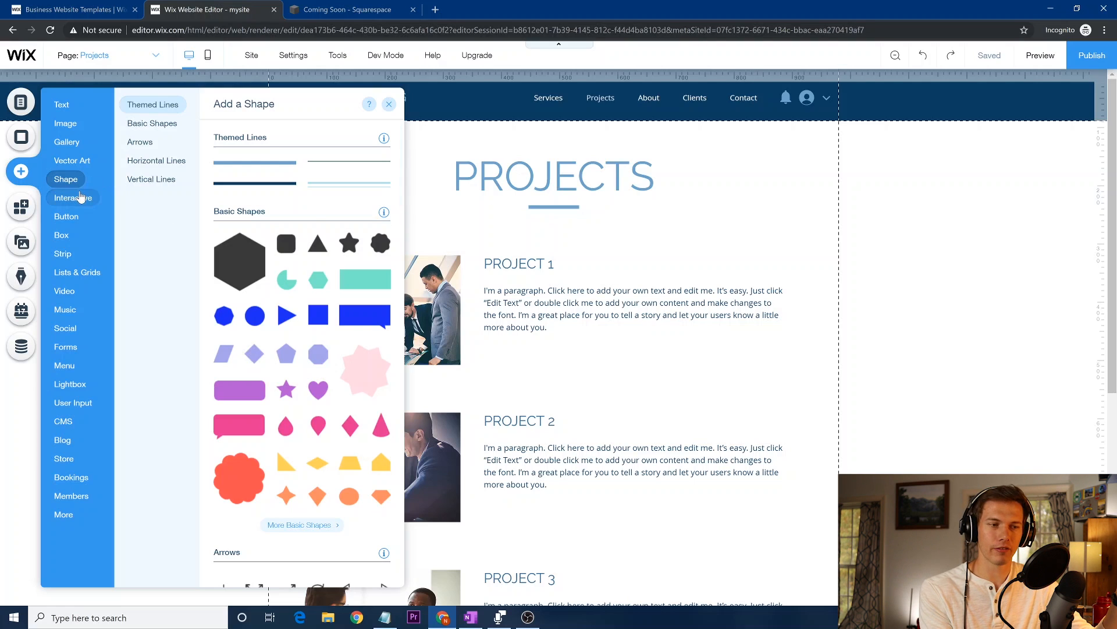
left_click(80, 198)
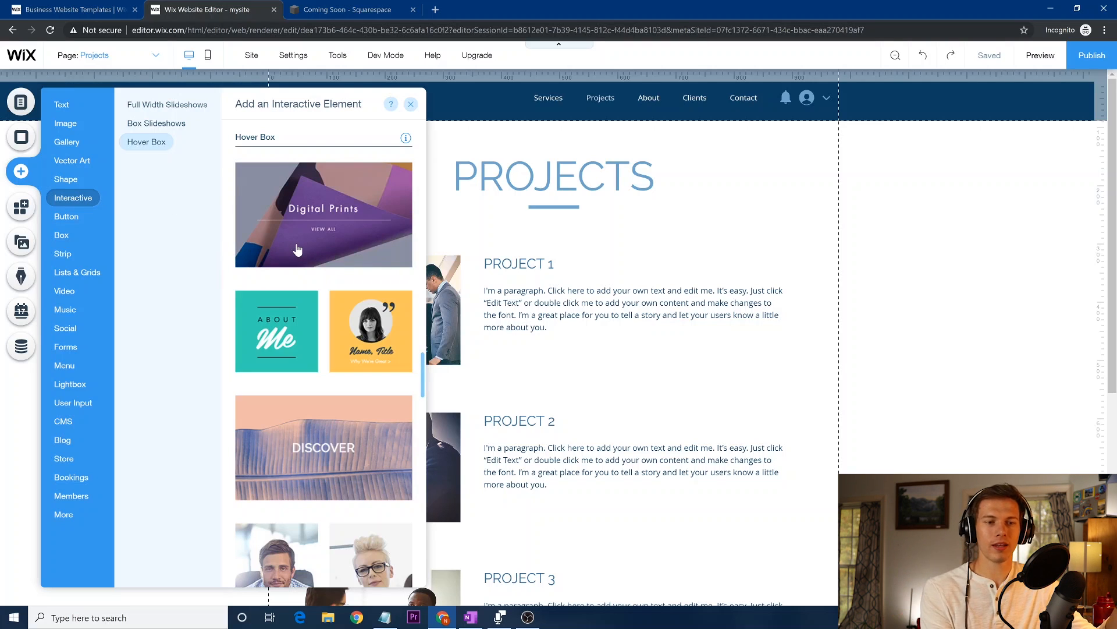
left_click(918, 392)
Step: Look through the Projects page down to its footer, and check the button designs available to add
scroll(920, 394, "down", 4)
scroll(920, 393, "down", 2)
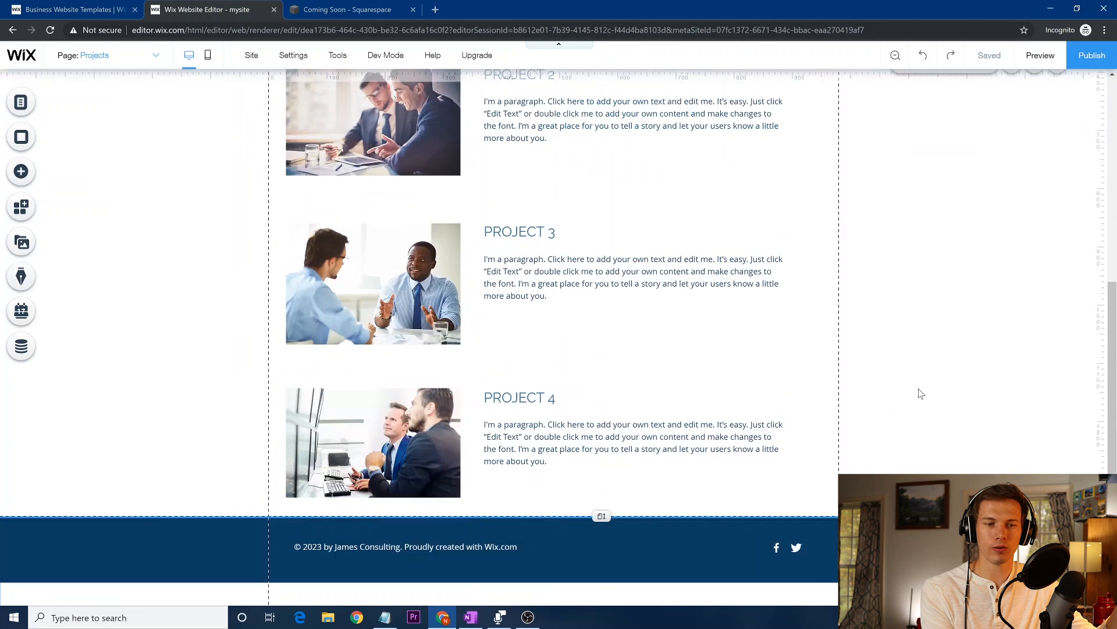
scroll(637, 370, "up", 6)
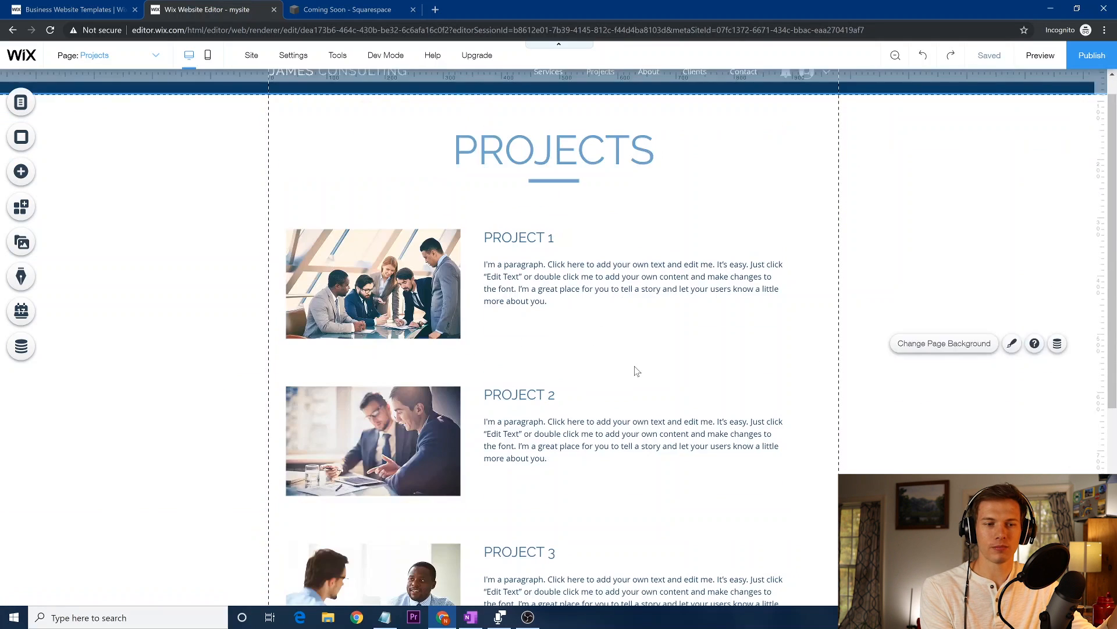
scroll(637, 371, "up", 1)
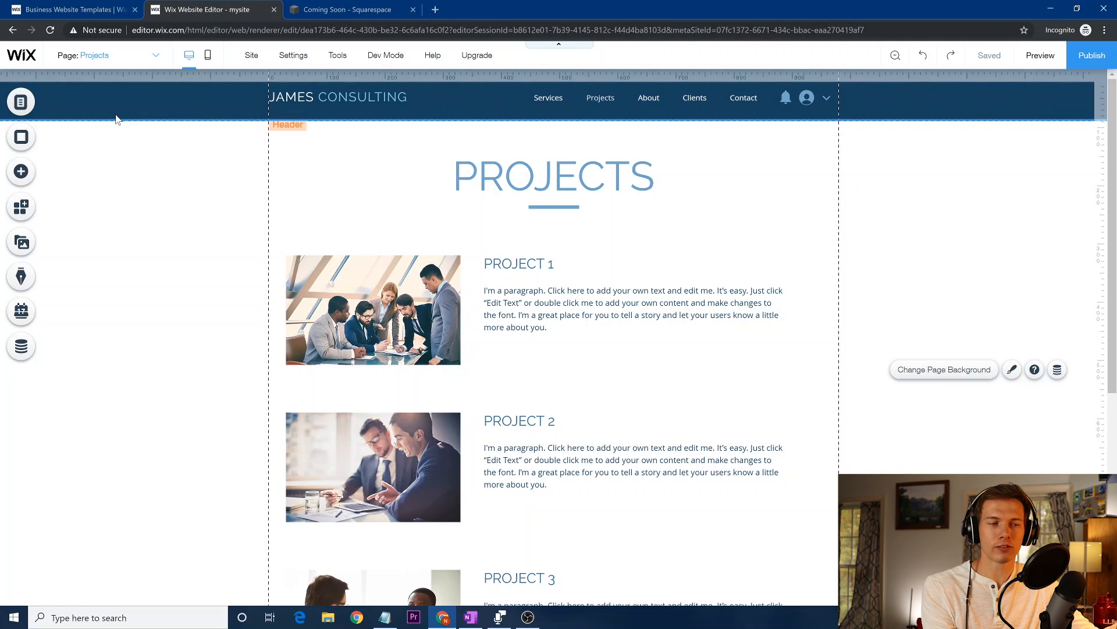
left_click(22, 172)
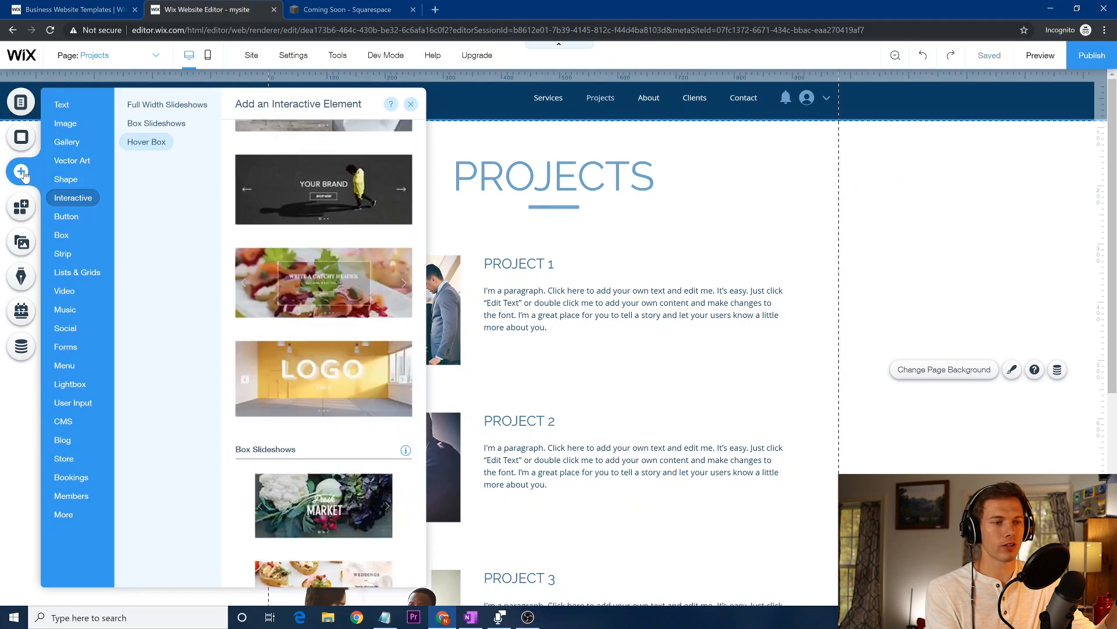
left_click(58, 218)
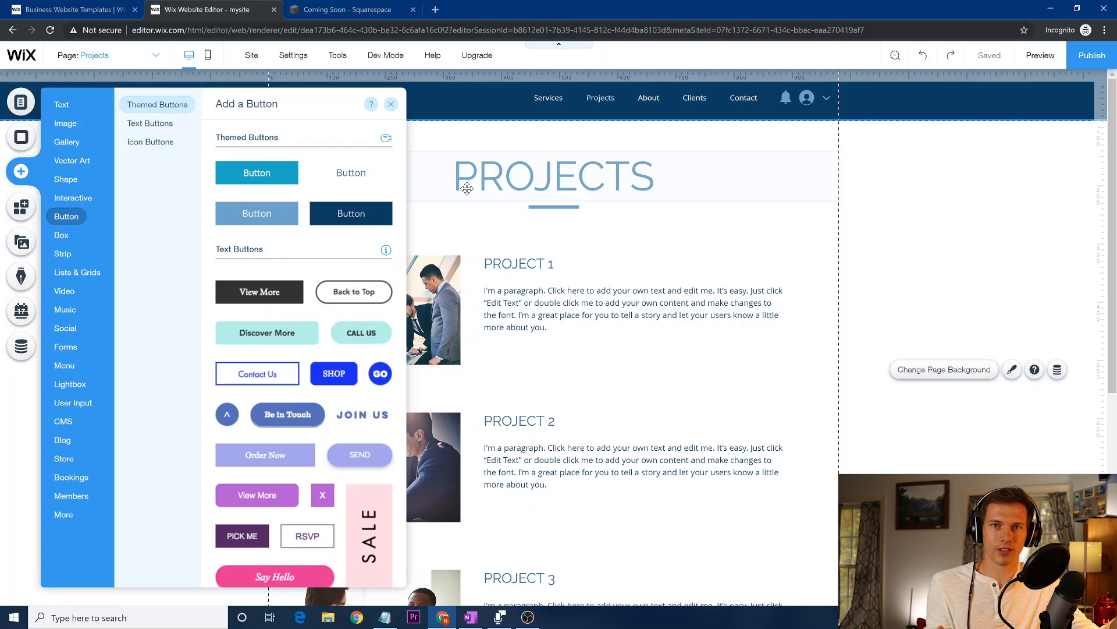
left_click(924, 207)
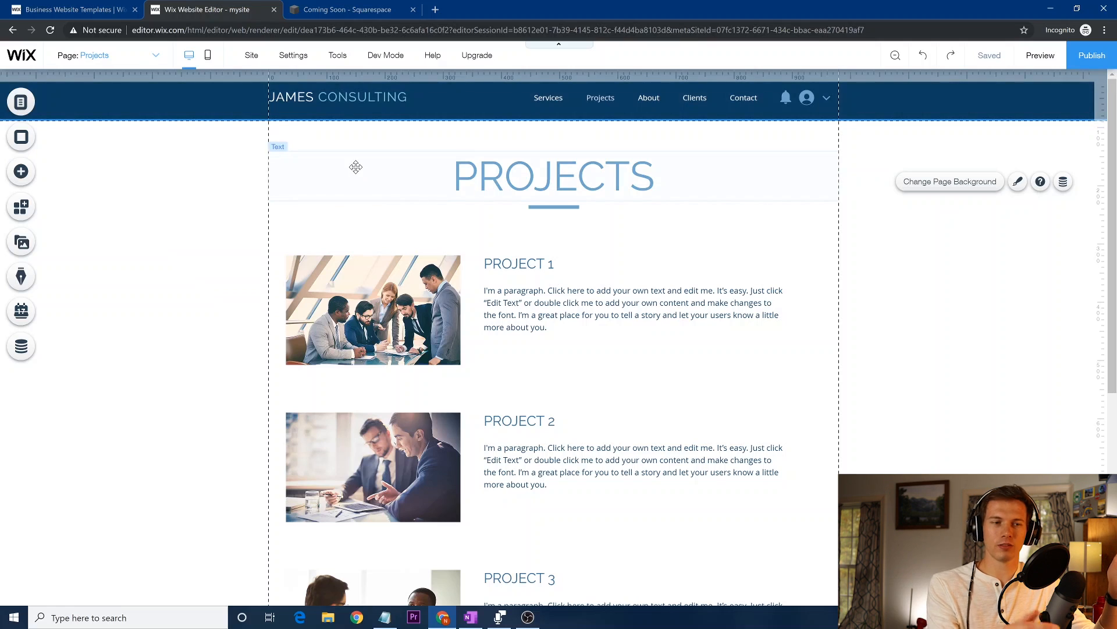
Step: Change the site title in the header to MIKE CONSULTING
double_click(294, 97)
left_click(315, 97)
key("BackSpace")
key("BackSpace")
key("BackSpace")
key("BackSpace")
key("BackSpace")
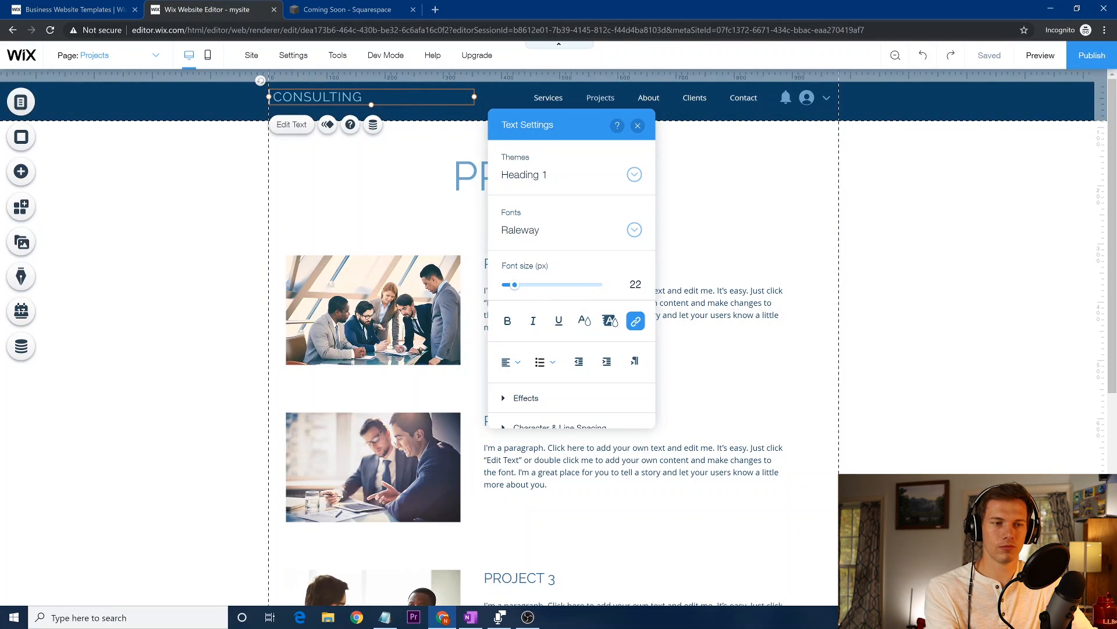
type("Mike")
key("BackSpace")
key("BackSpace")
key("BackSpace")
type("IKE")
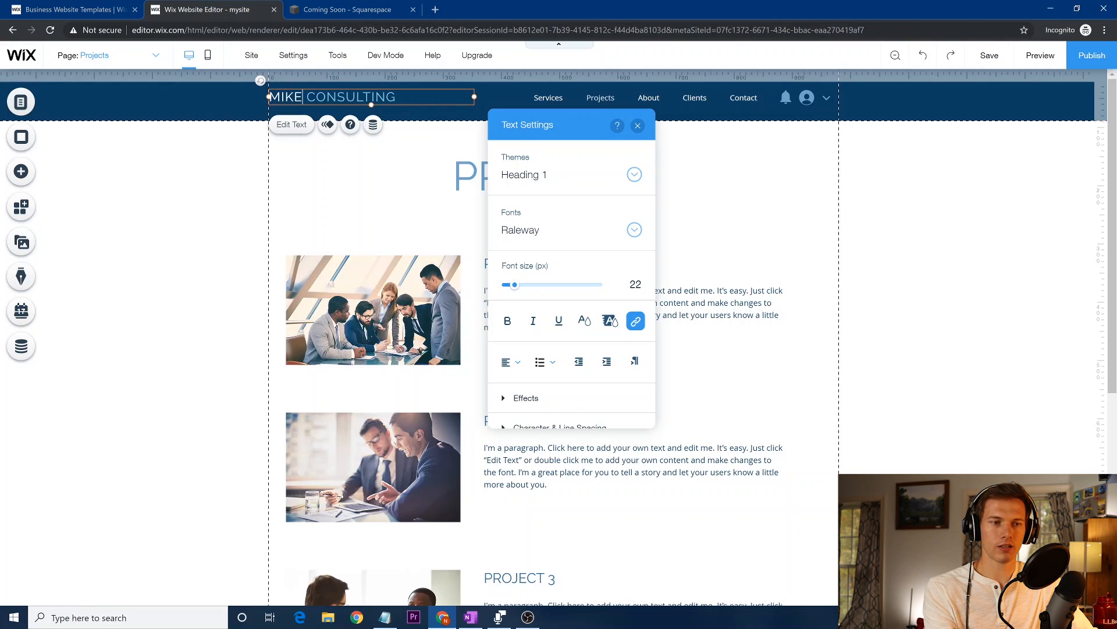
left_click(210, 213)
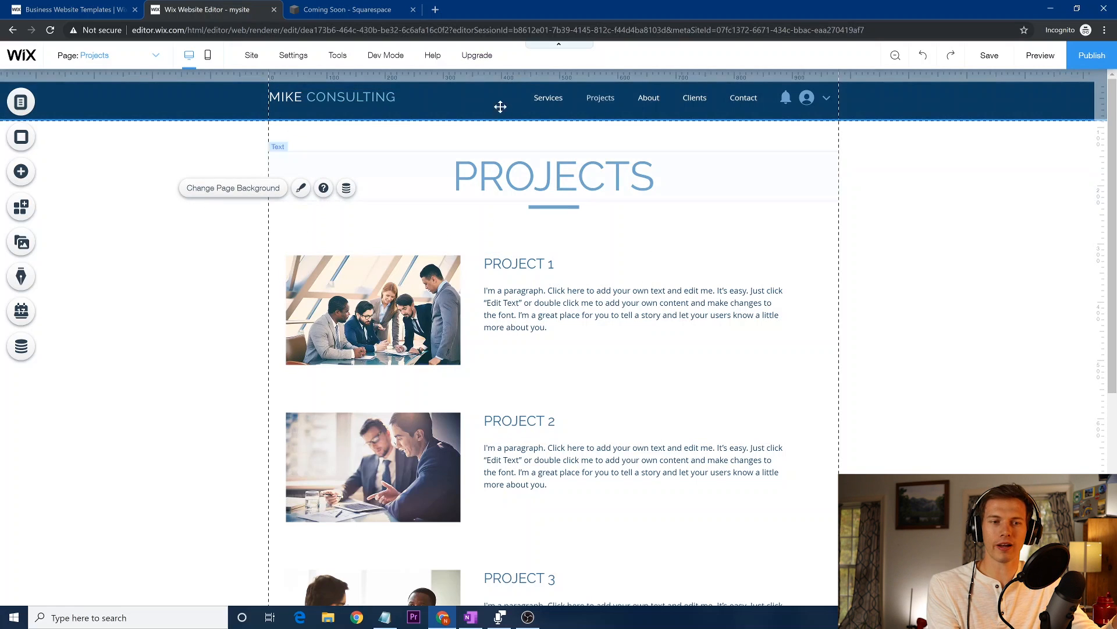
Step: Browse the addable elements, including Bookings, and extend the Projects page's footer downward
scroll(966, 337, "down", 2)
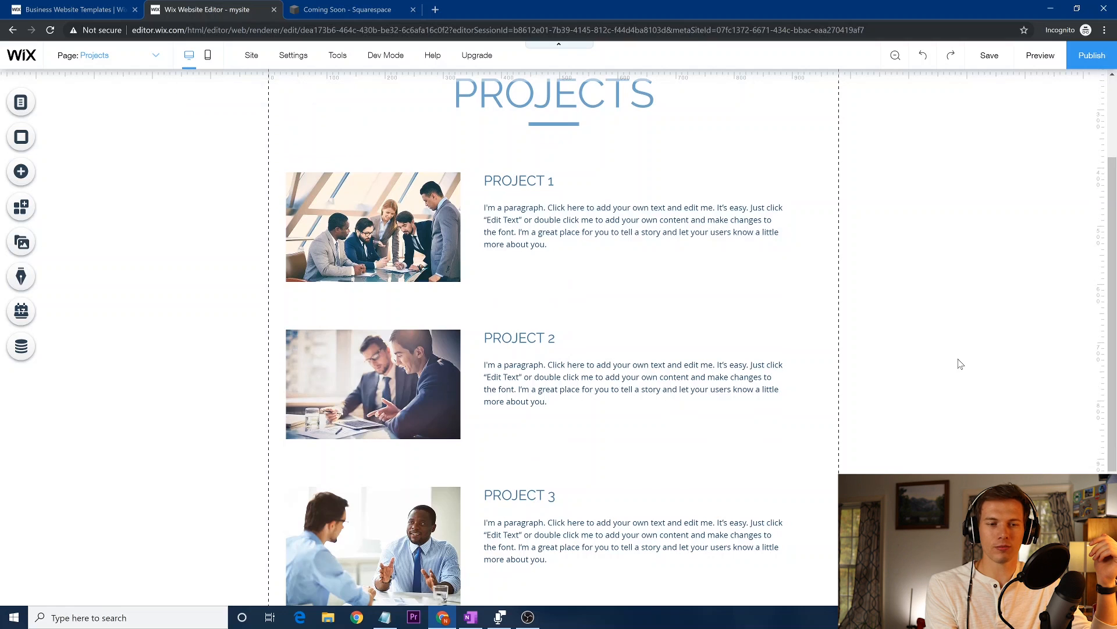
scroll(958, 363, "down", 1)
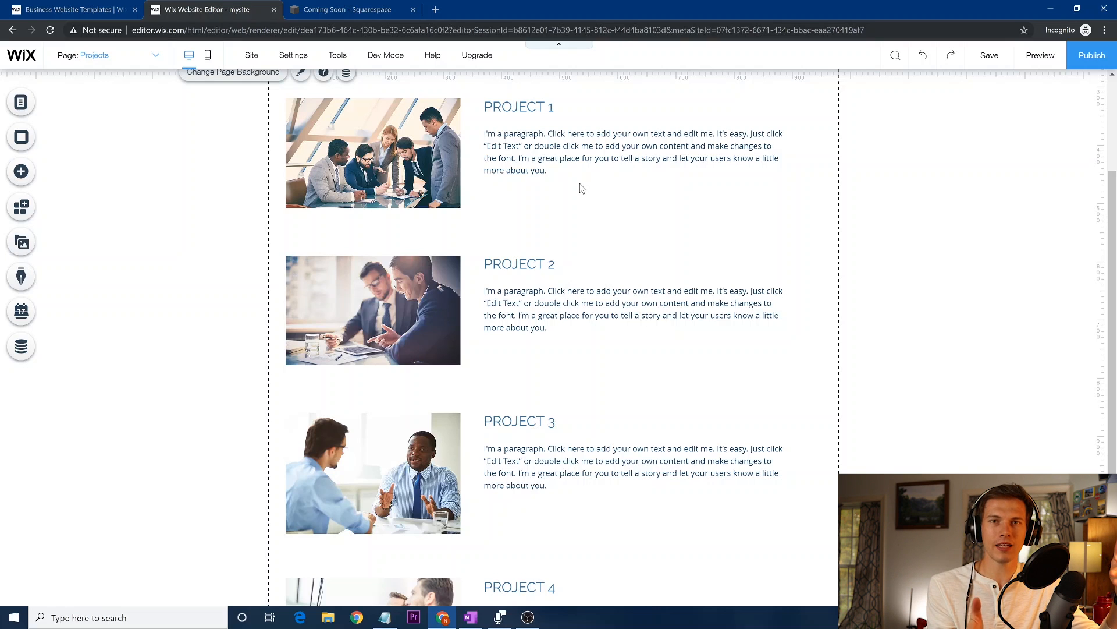
scroll(952, 397, "down", 3)
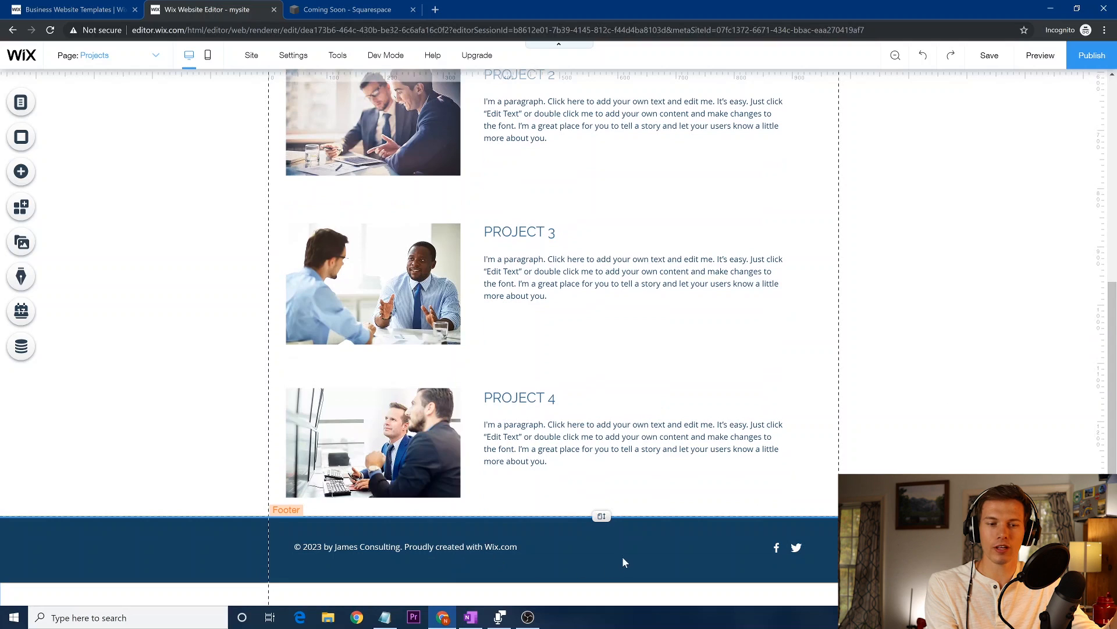
left_click(30, 185)
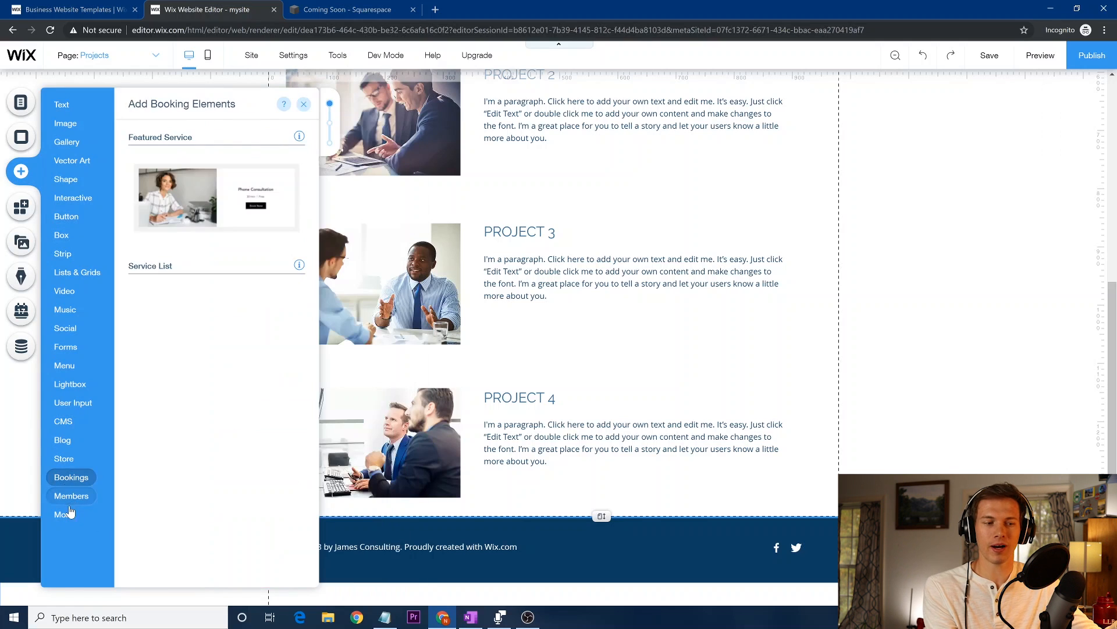
mouse_move(69, 513)
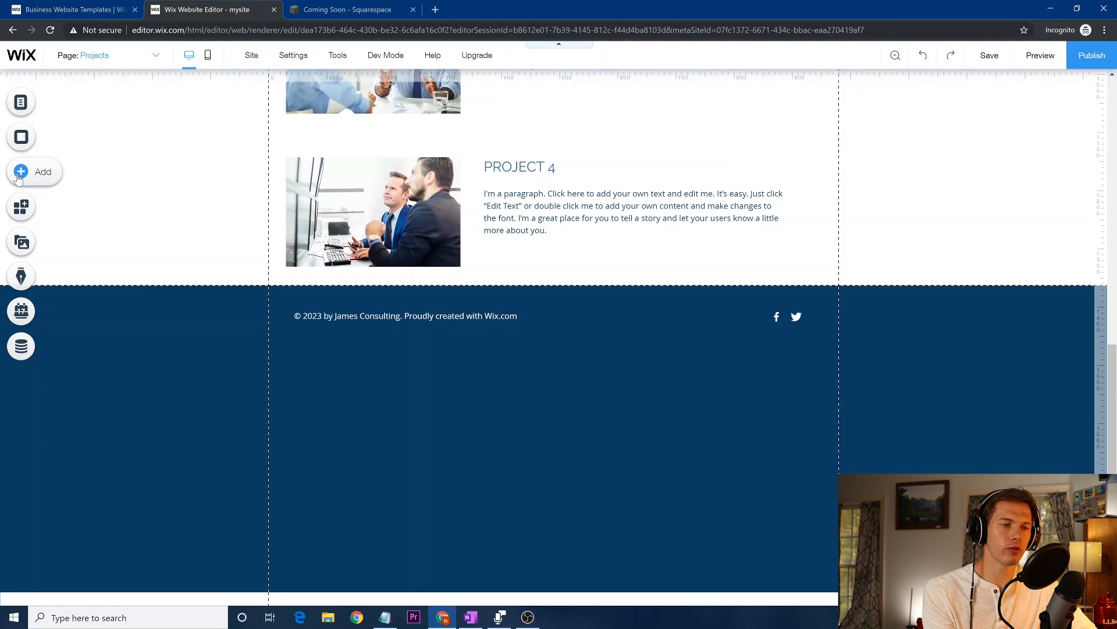
Step: Add the blue-shaded Get In Touch contact form with name, email, phone, address and message fields below Project 4
left_click(20, 175)
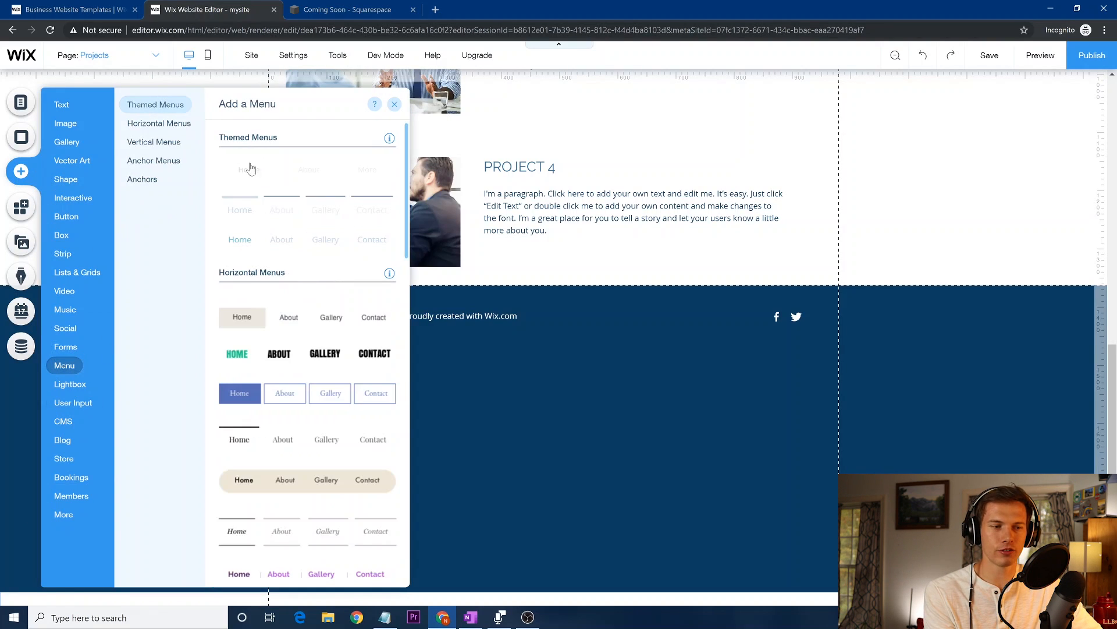
mouse_move(74, 349)
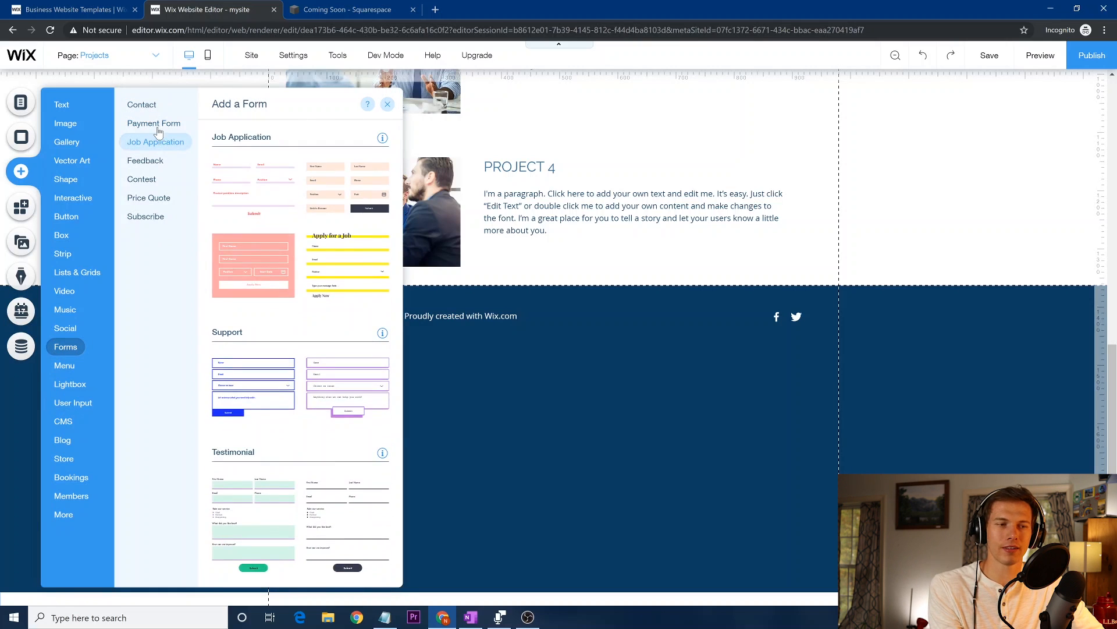
mouse_move(154, 120)
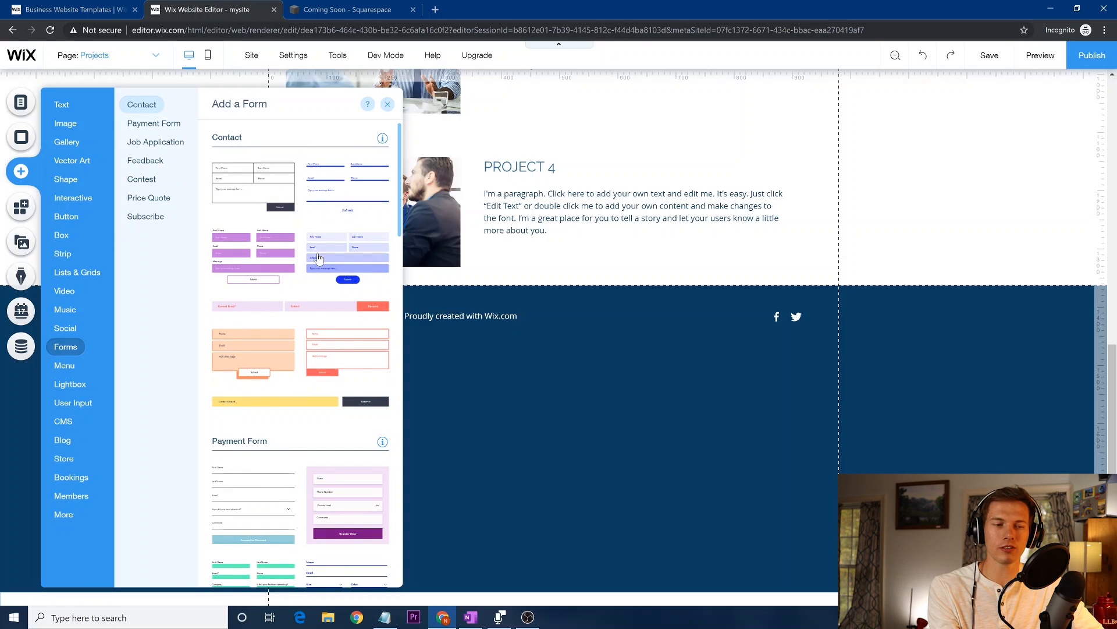
left_click_drag(333, 249, 563, 450)
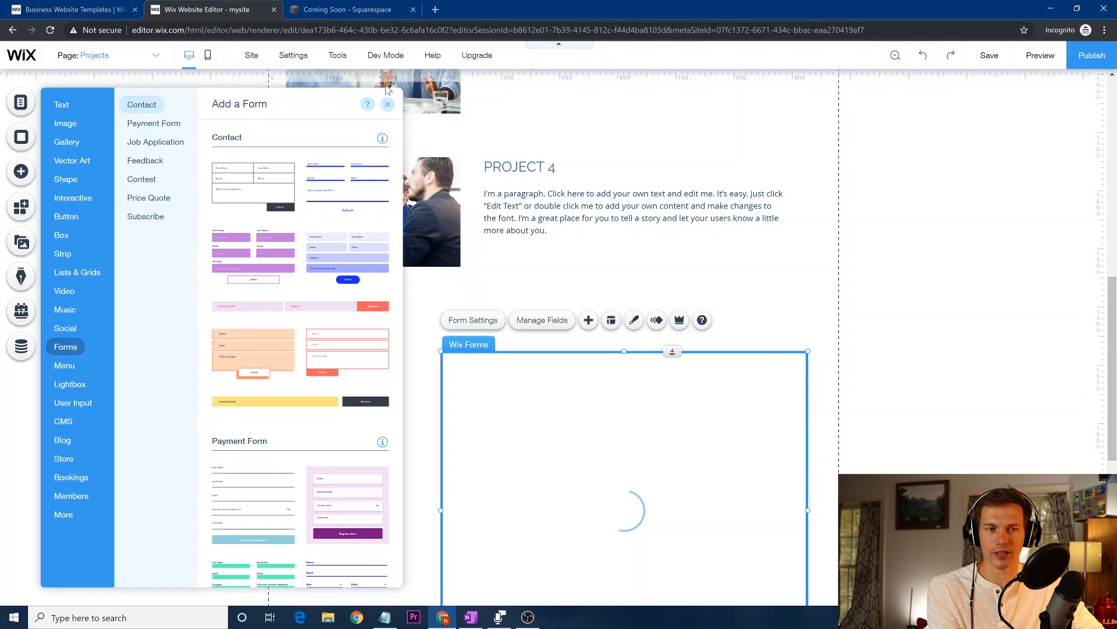
left_click(387, 104)
left_click(397, 118)
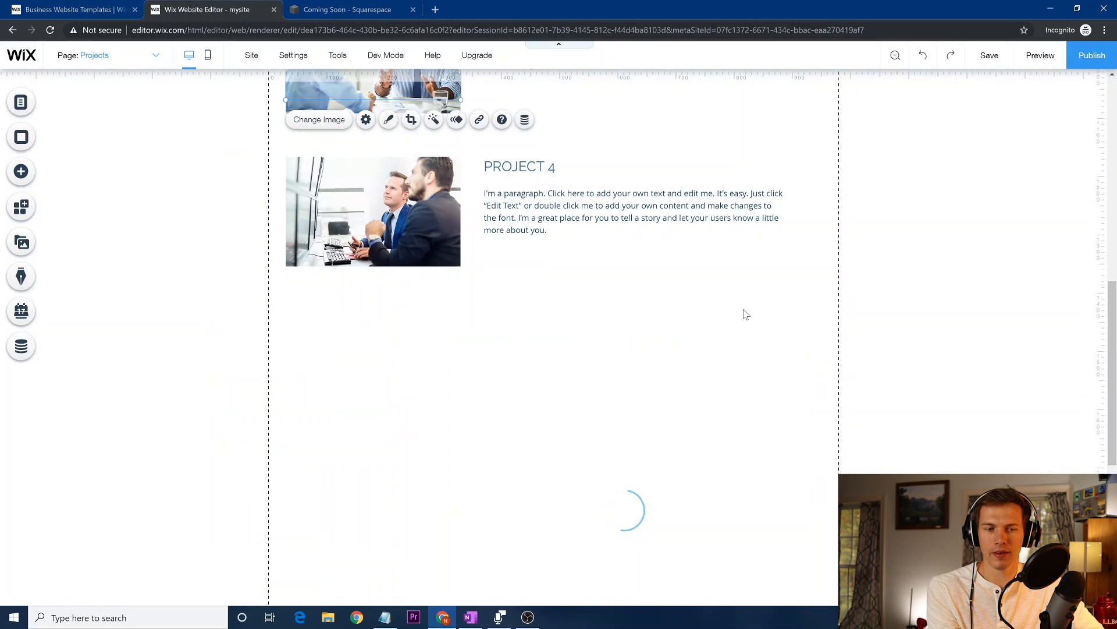
Step: Move the Get In Touch form down to the footer and attach it to the footer section
scroll(744, 314, "down", 6)
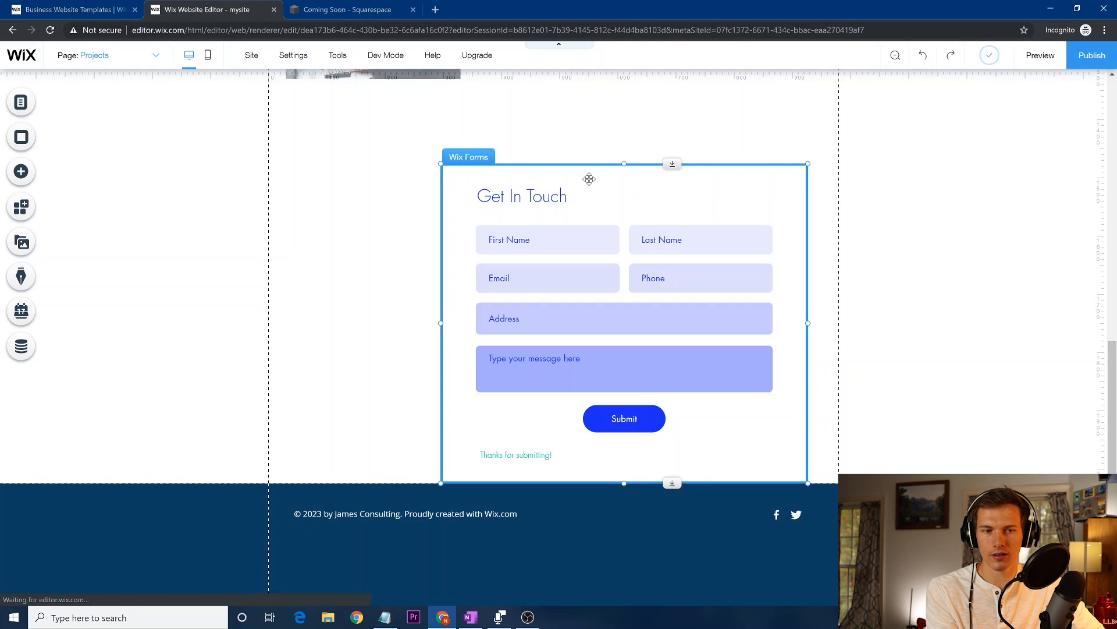
left_click_drag(590, 173, 607, 513)
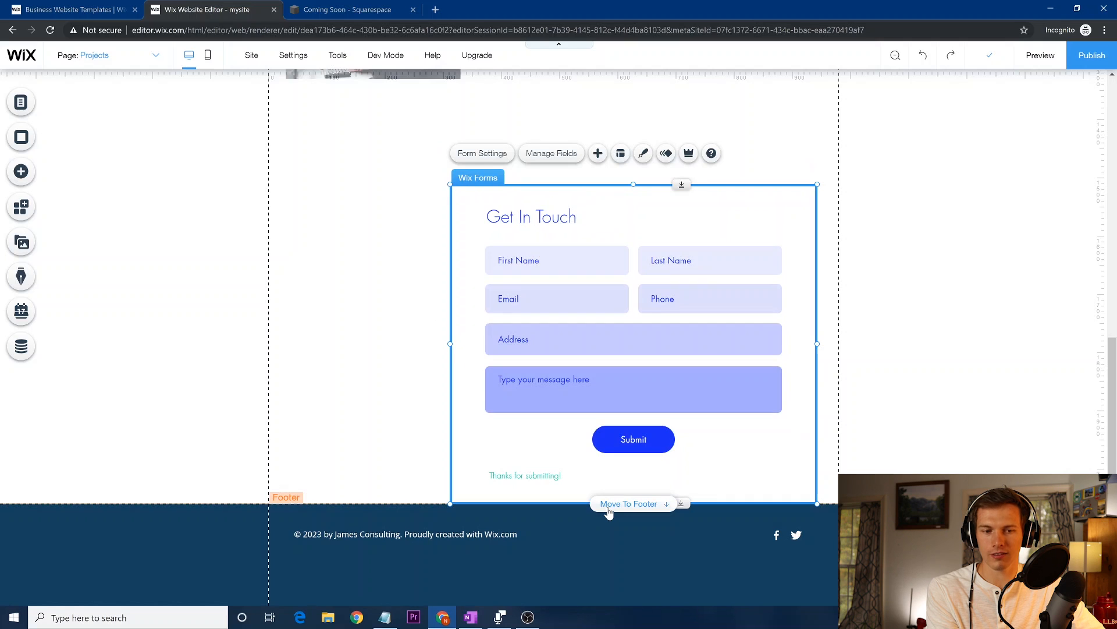
left_click(608, 510)
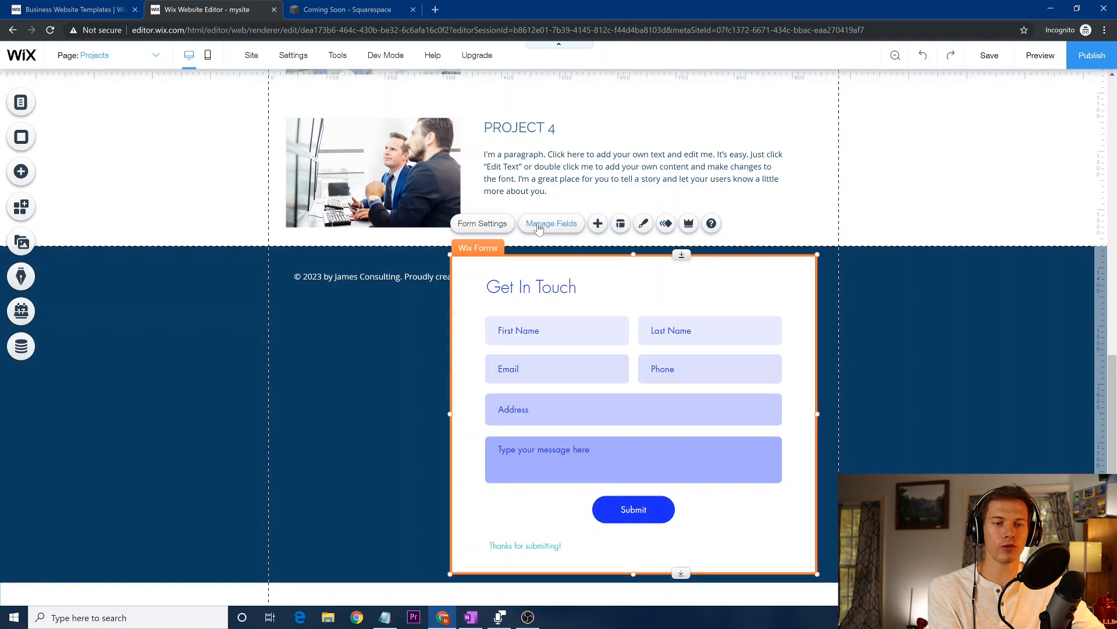
Step: Check the First Name field's options in the Get In Touch form and browse the video elements that can be added
left_click(539, 227)
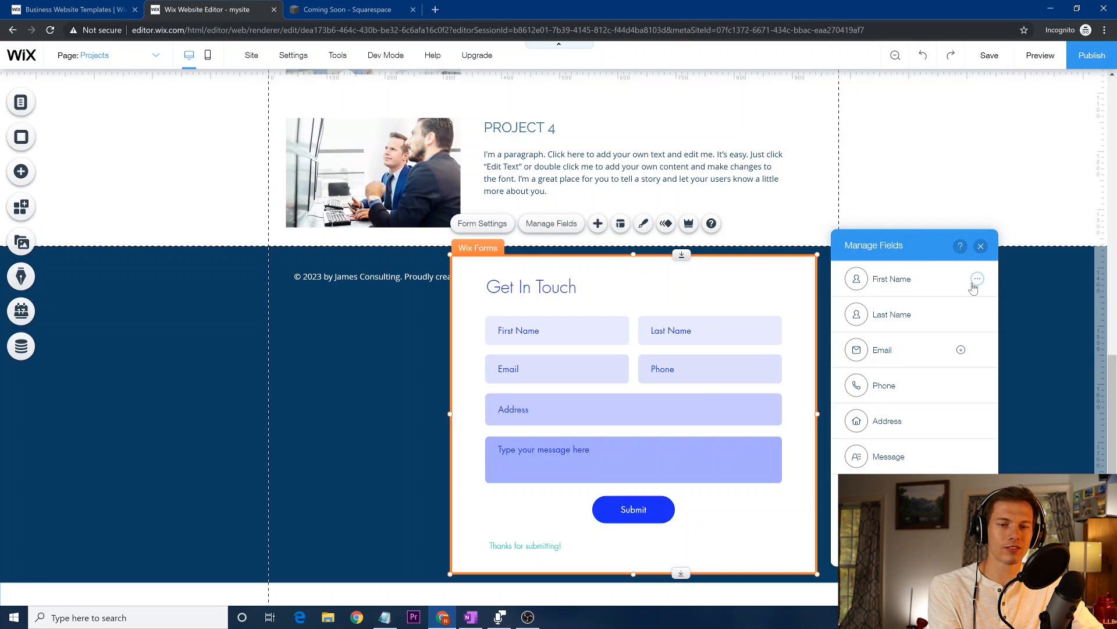
left_click(977, 280)
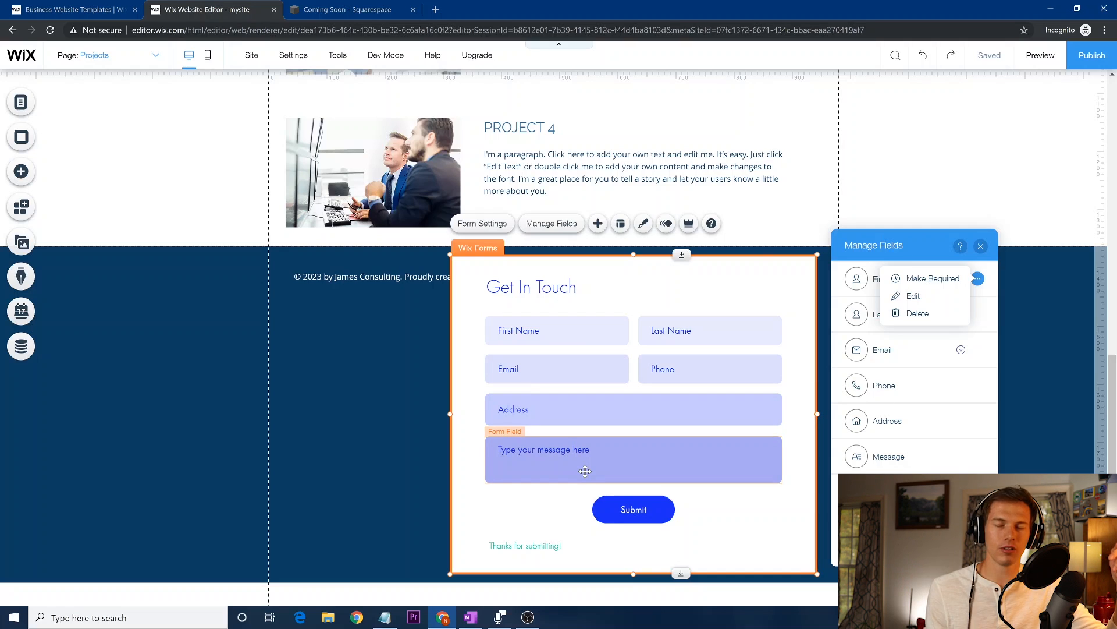
left_click(29, 177)
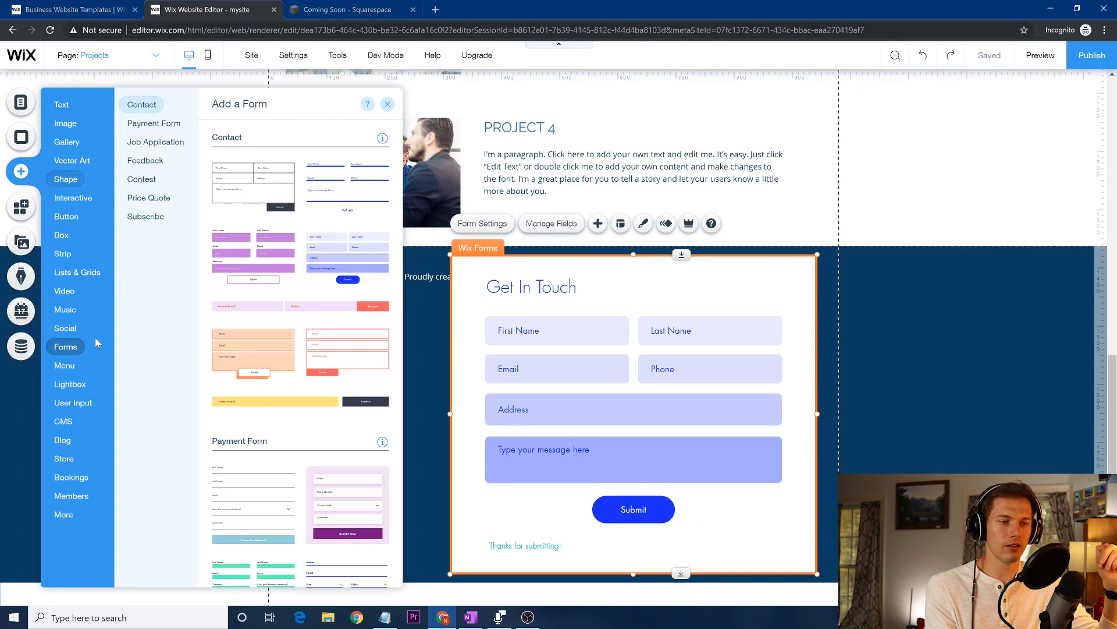
mouse_move(73, 292)
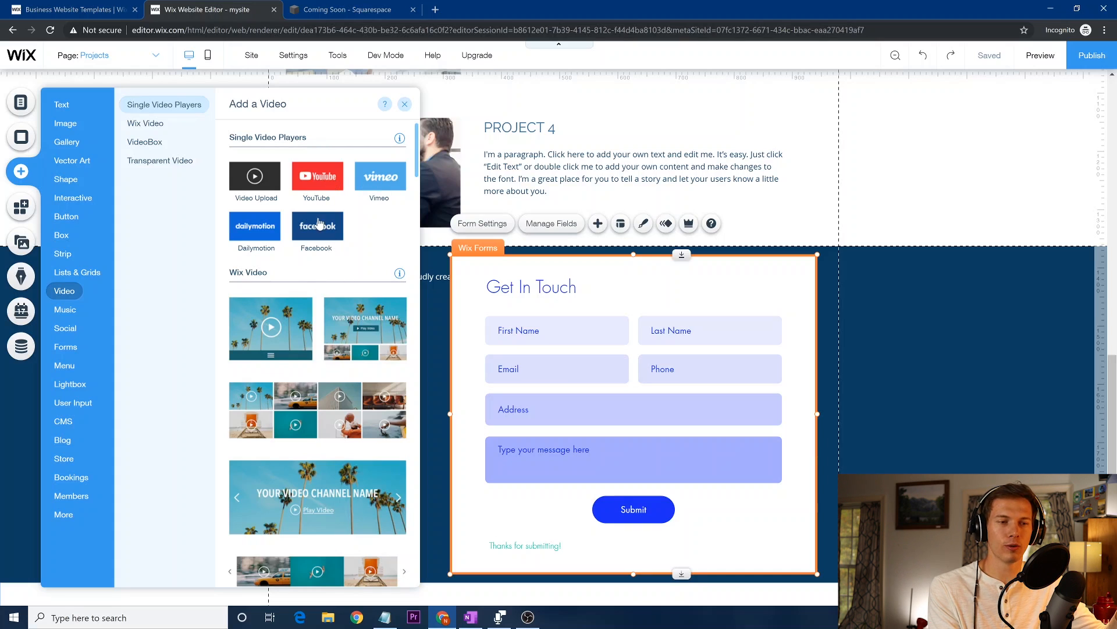
left_click(146, 124)
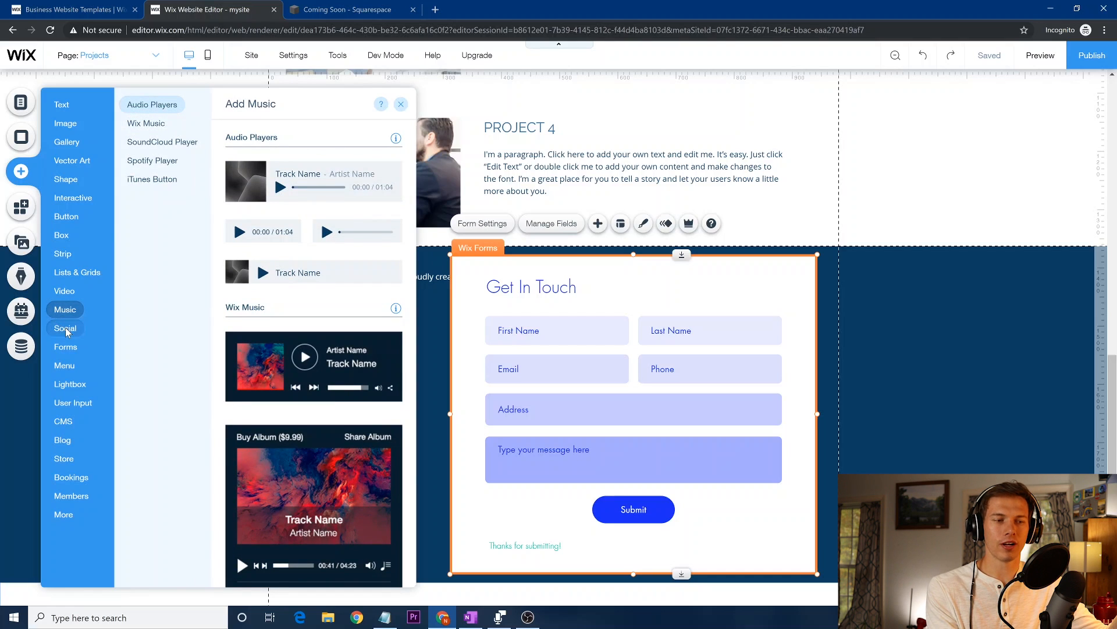
Step: Add the Instagram Feed app from the social tools to the Projects page and view its account connection settings
mouse_move(68, 333)
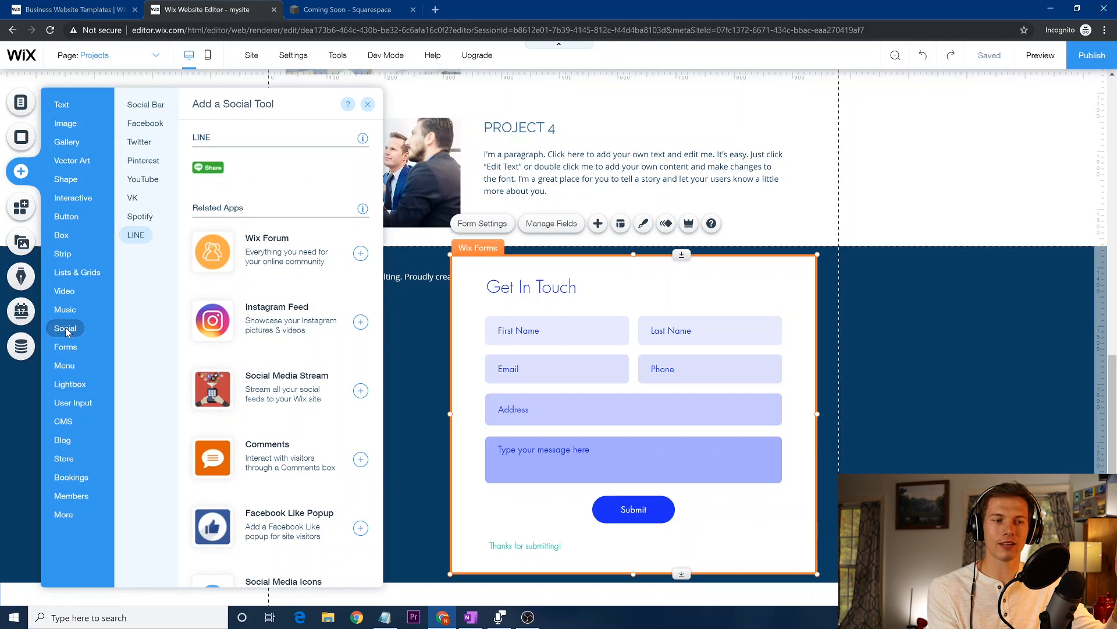
left_click(154, 110)
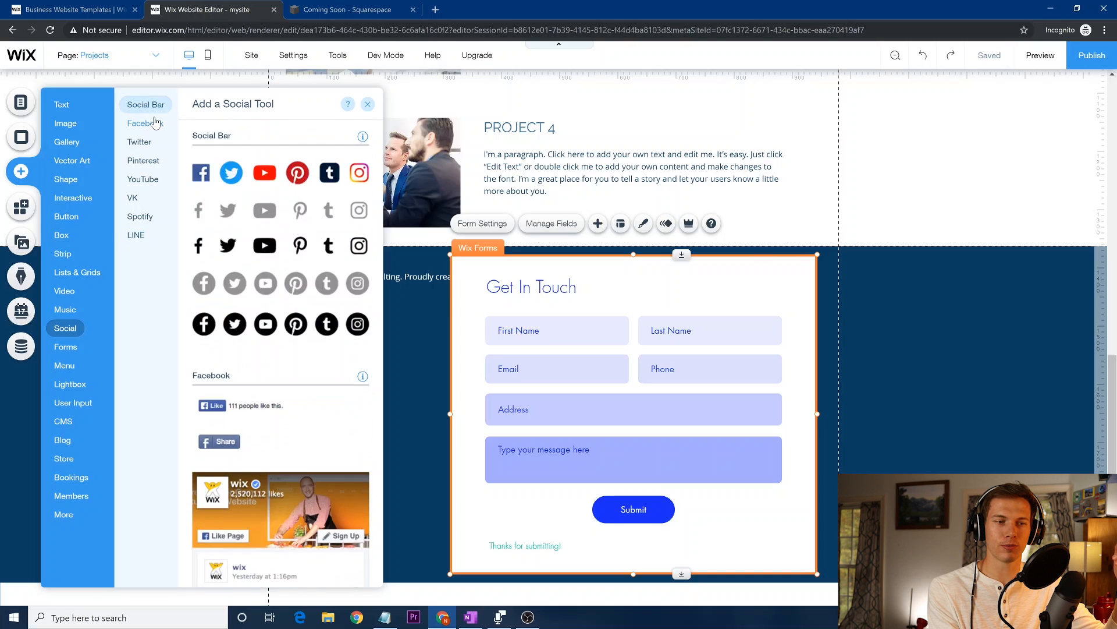
left_click(132, 239)
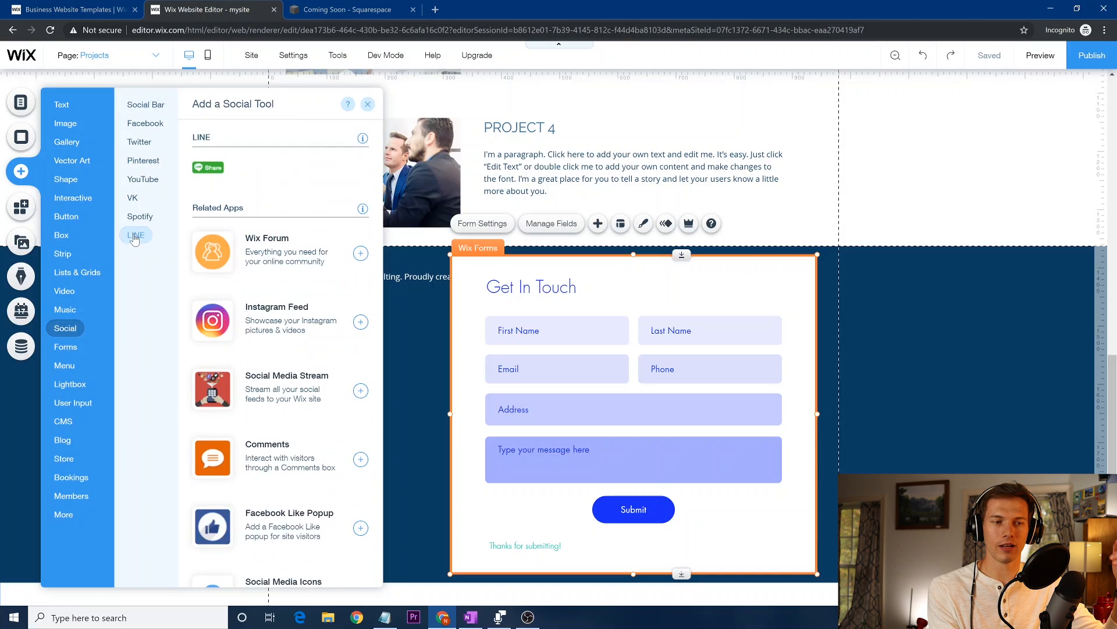
left_click(361, 323)
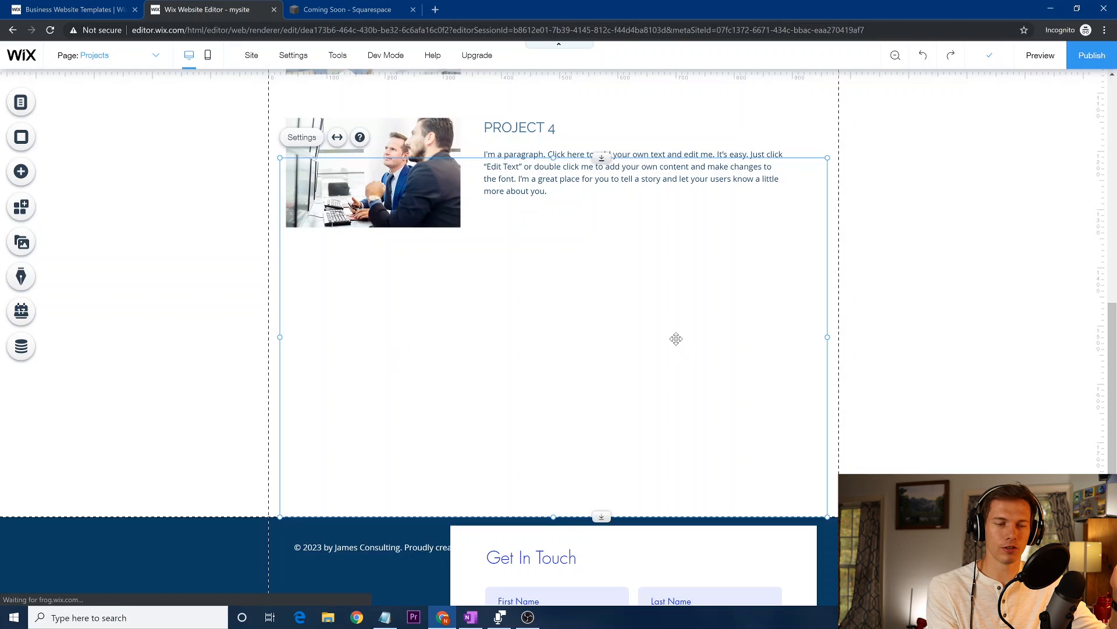
left_click(301, 138)
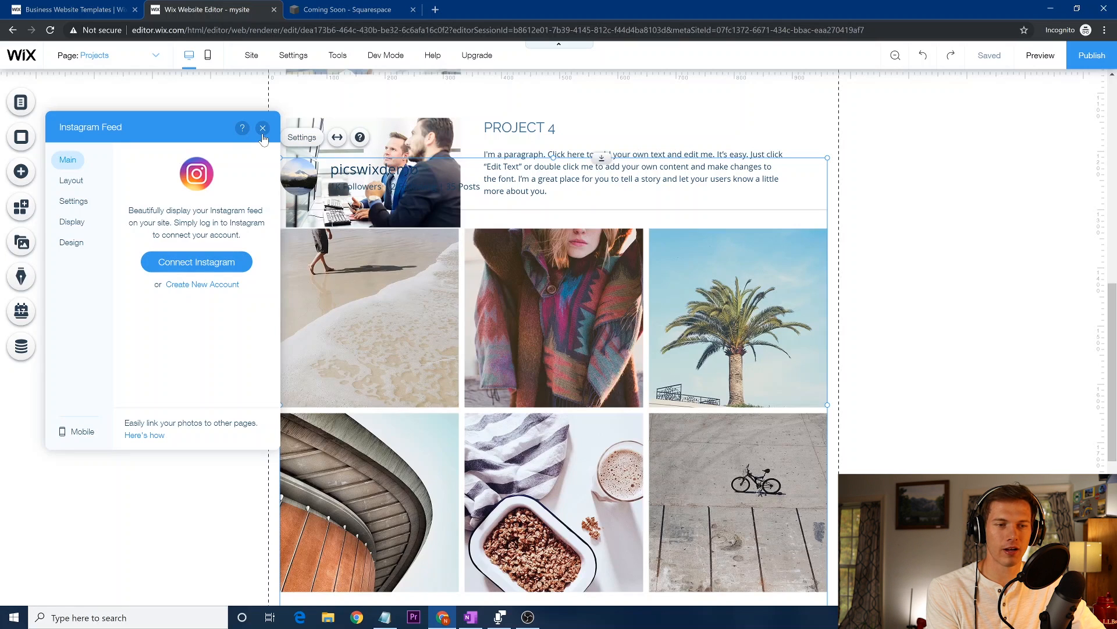
left_click(263, 127)
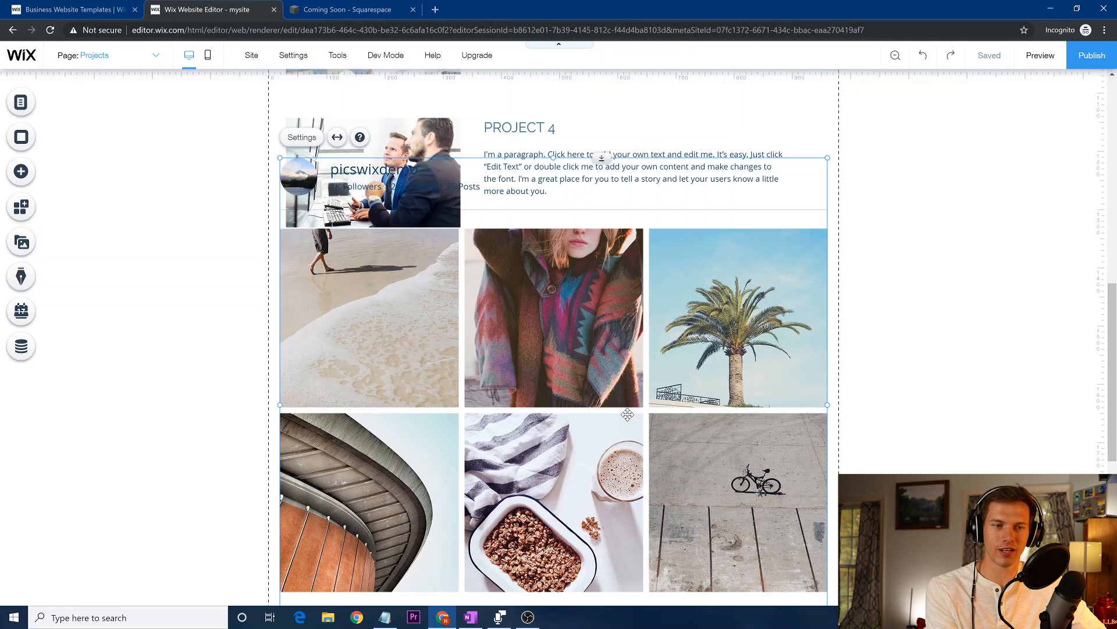
scroll(1014, 450, "up", 10)
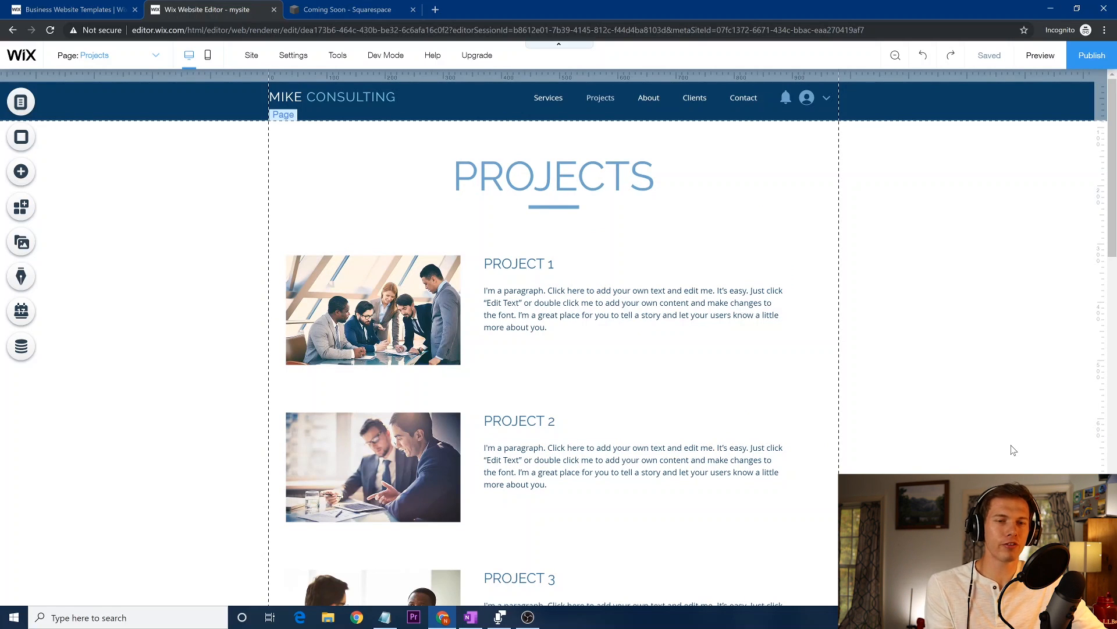
scroll(1014, 449, "down", 2)
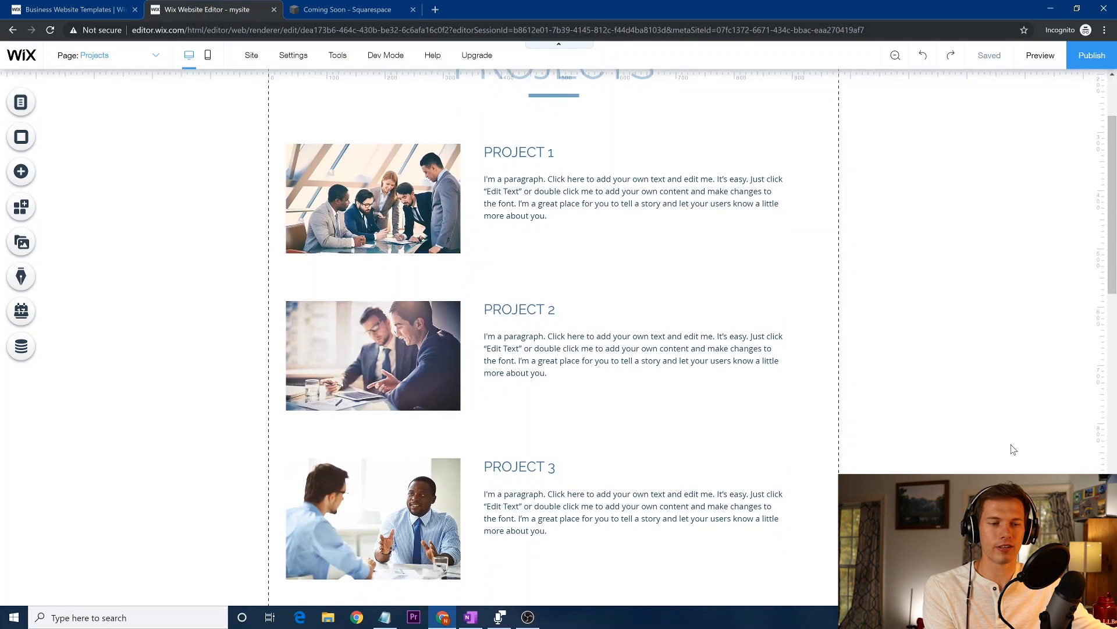
scroll(1013, 450, "down", 10)
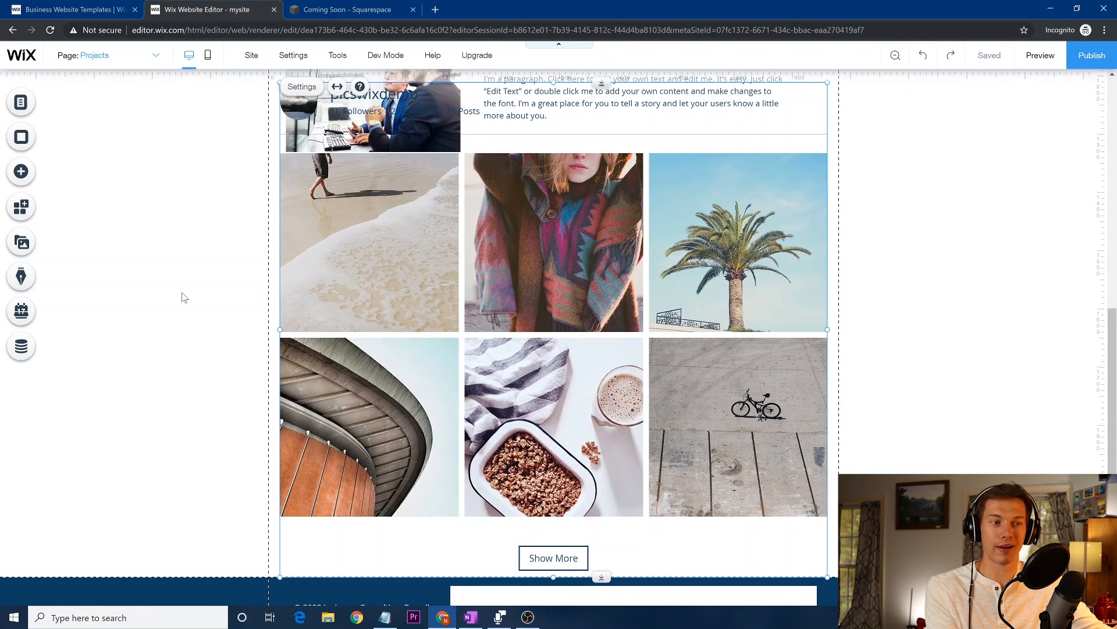
Step: Add the Welcome (Full Screen) lightbox to the Home page and review its trigger settings
left_click(21, 172)
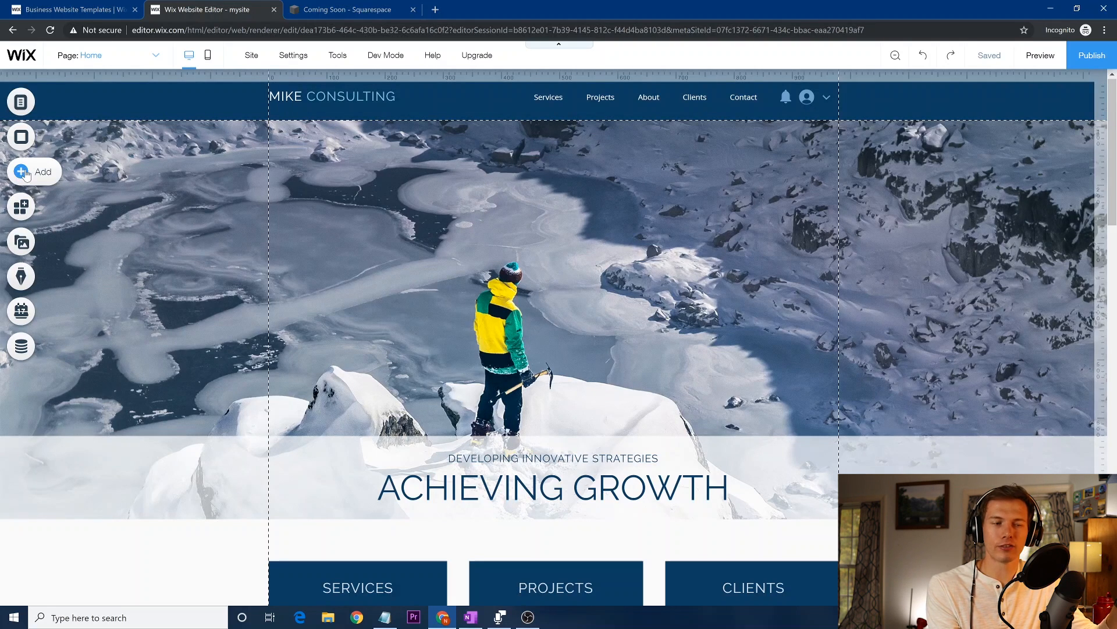
left_click(18, 172)
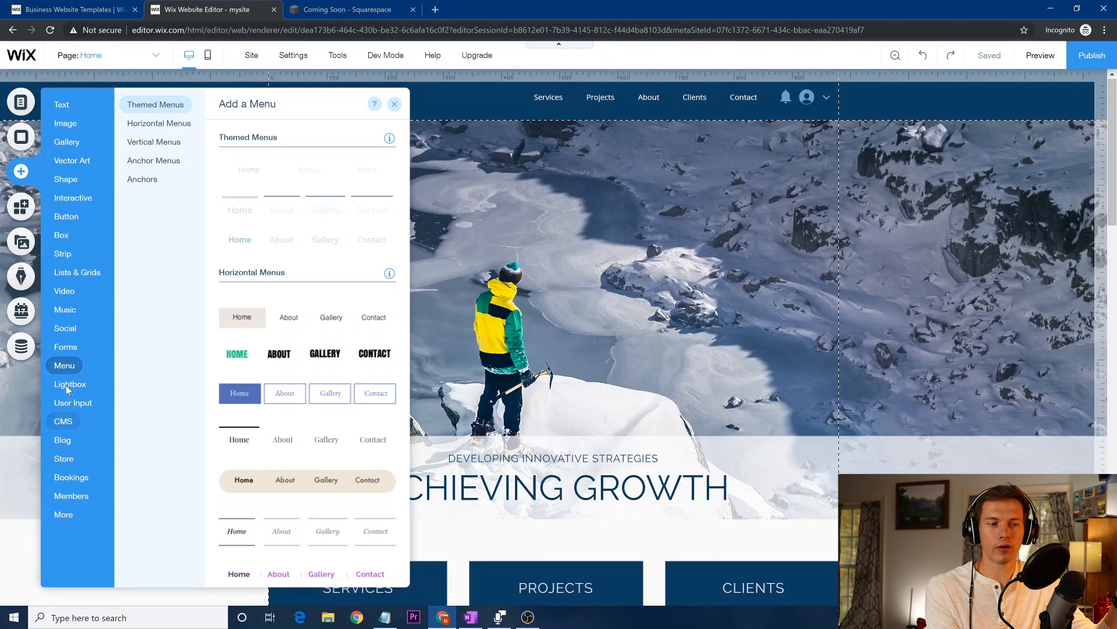
mouse_move(68, 387)
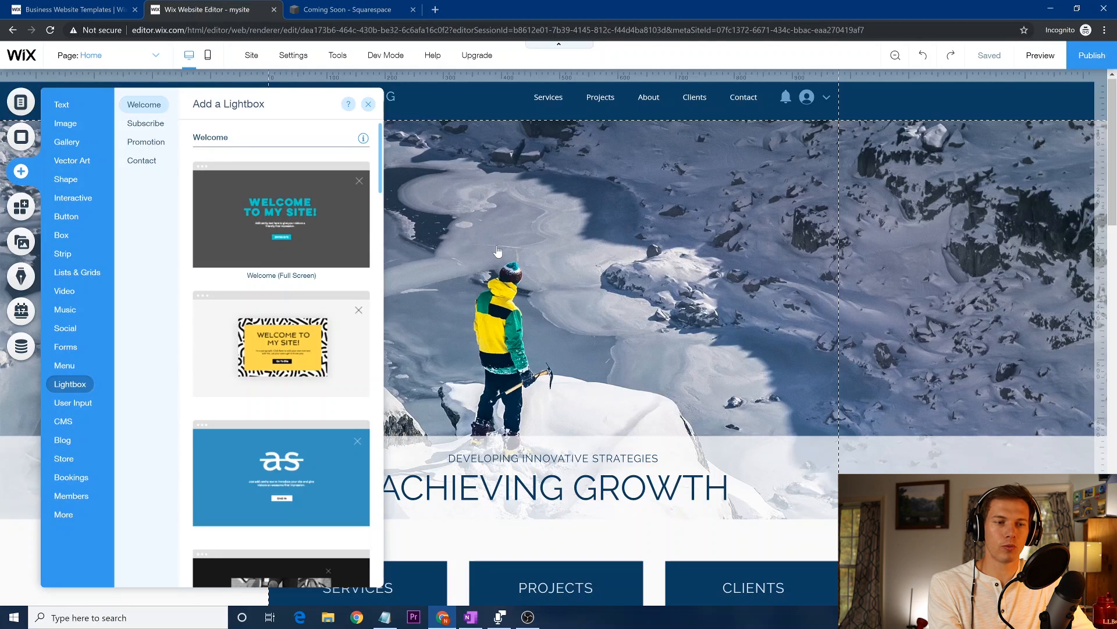
left_click(320, 211)
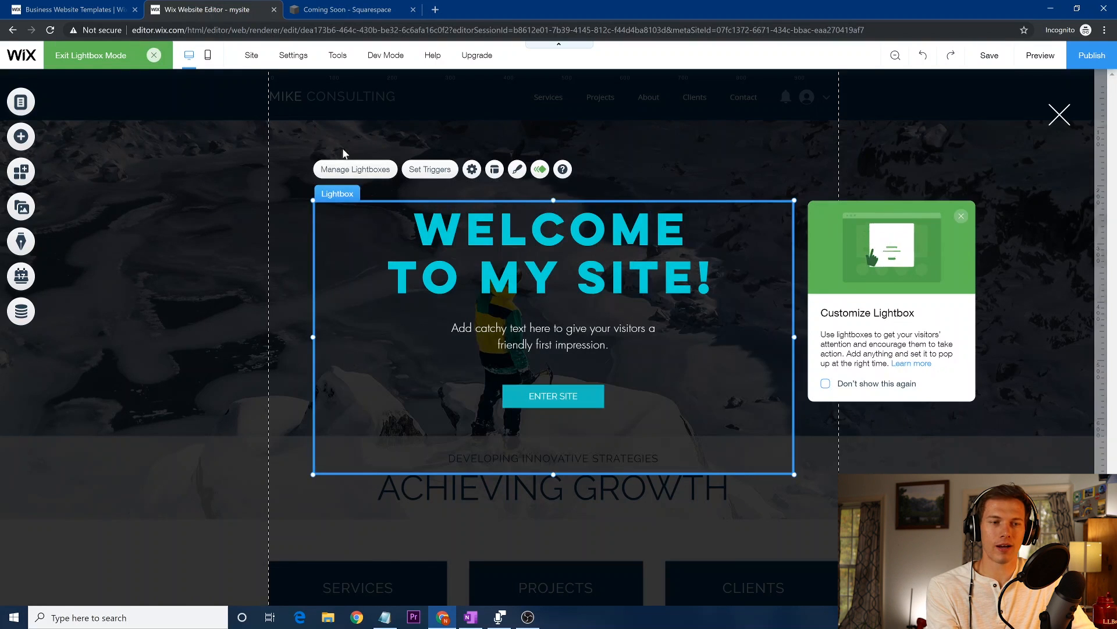
left_click(961, 216)
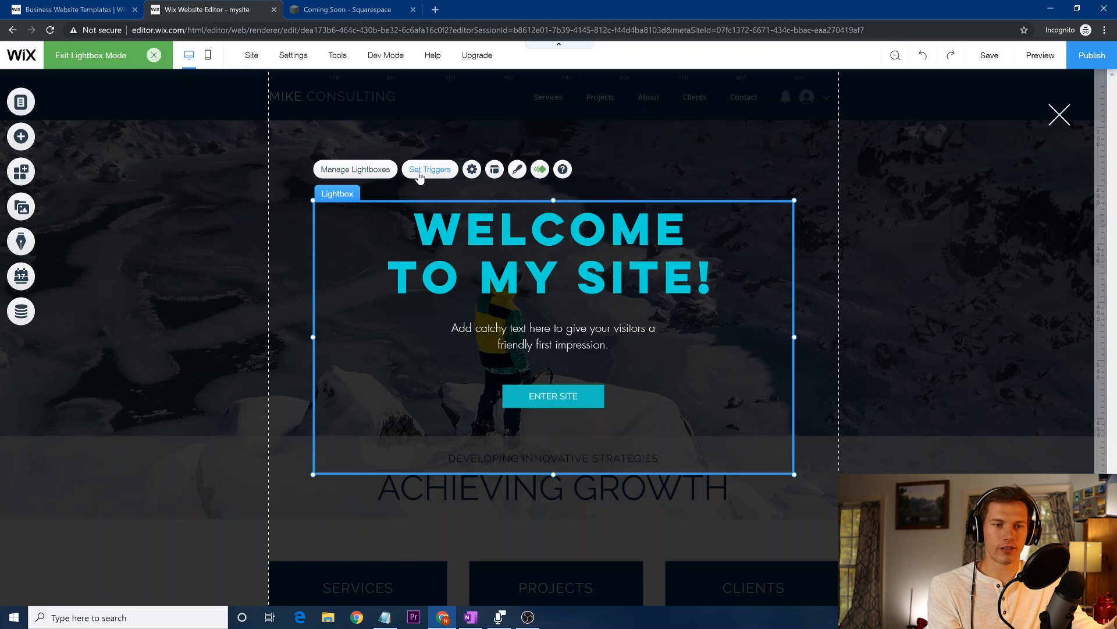
left_click(419, 175)
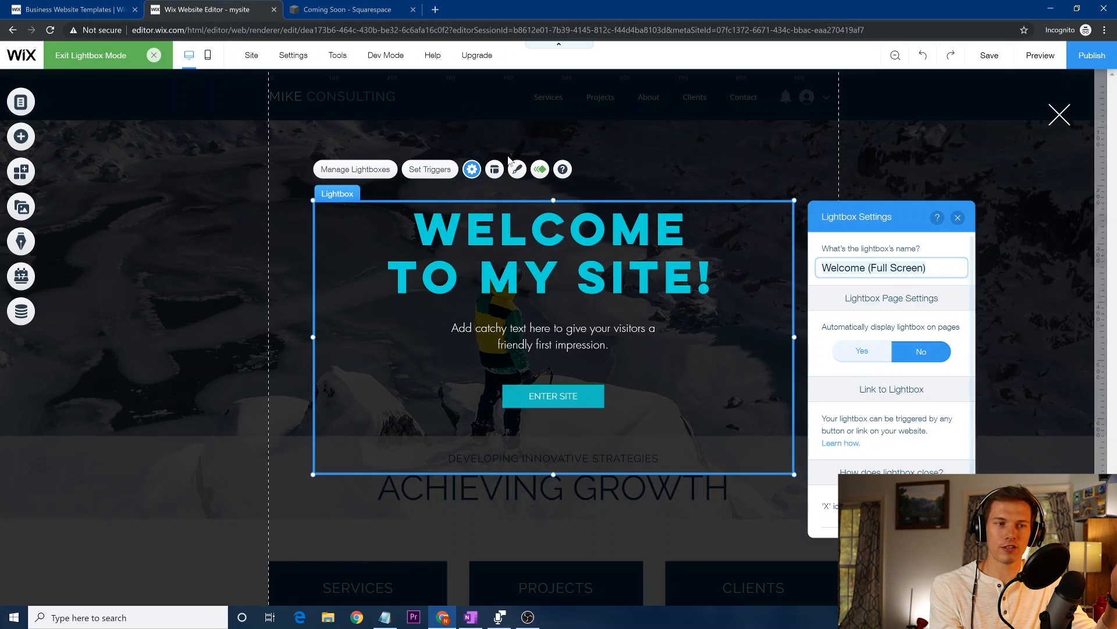
scroll(890, 459, "down", 1)
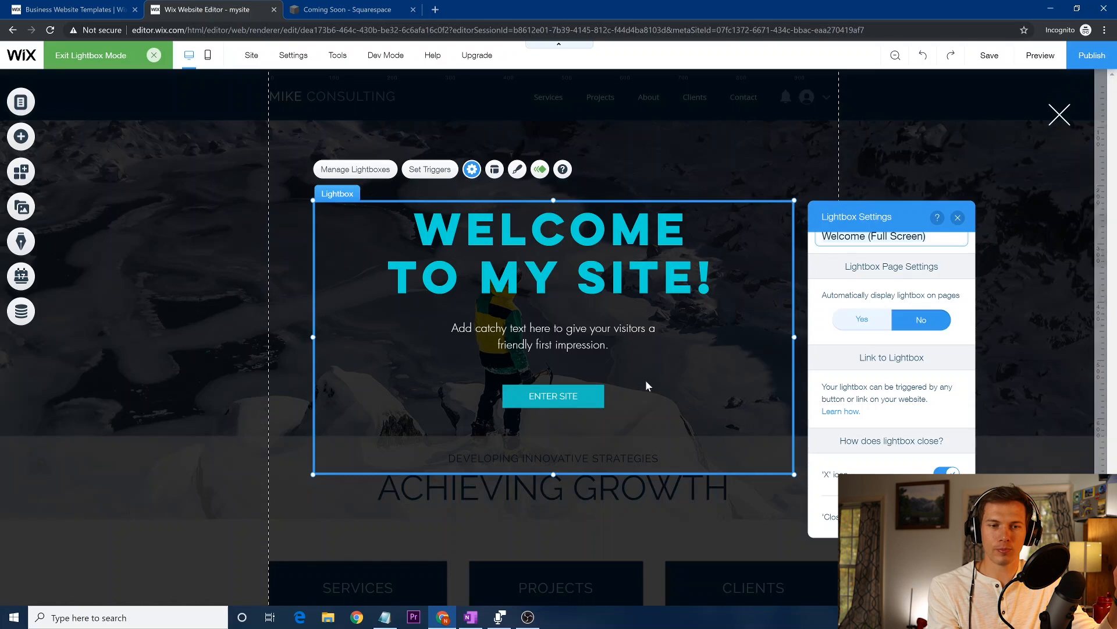
Step: Delete the first of the two Welcome (Full Screen) lightboxes in the site's lightbox list
left_click(349, 169)
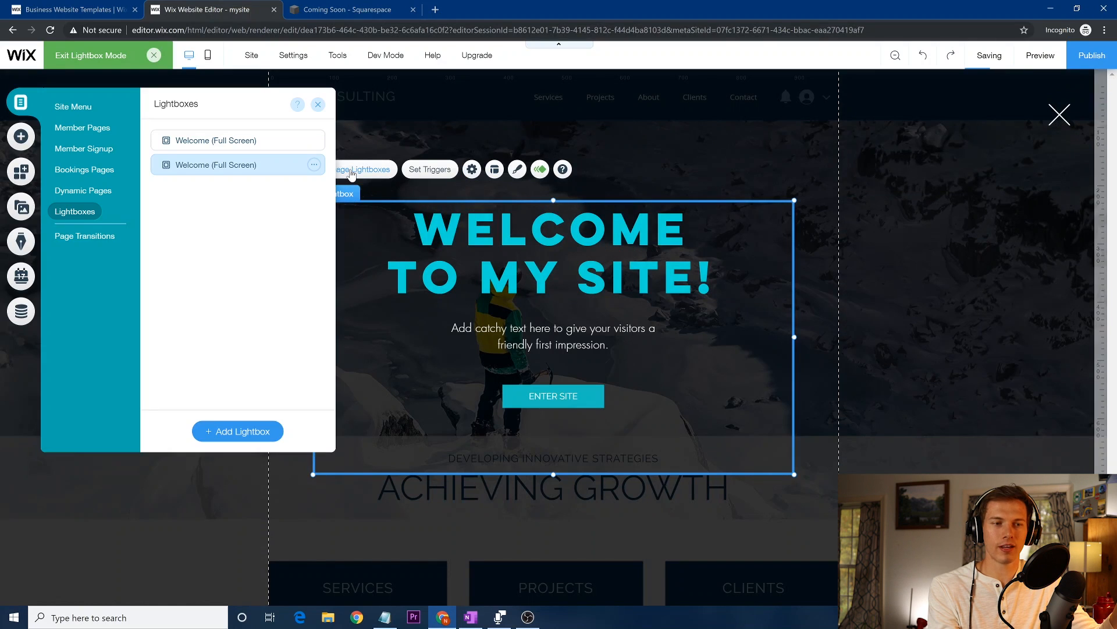
left_click(314, 141)
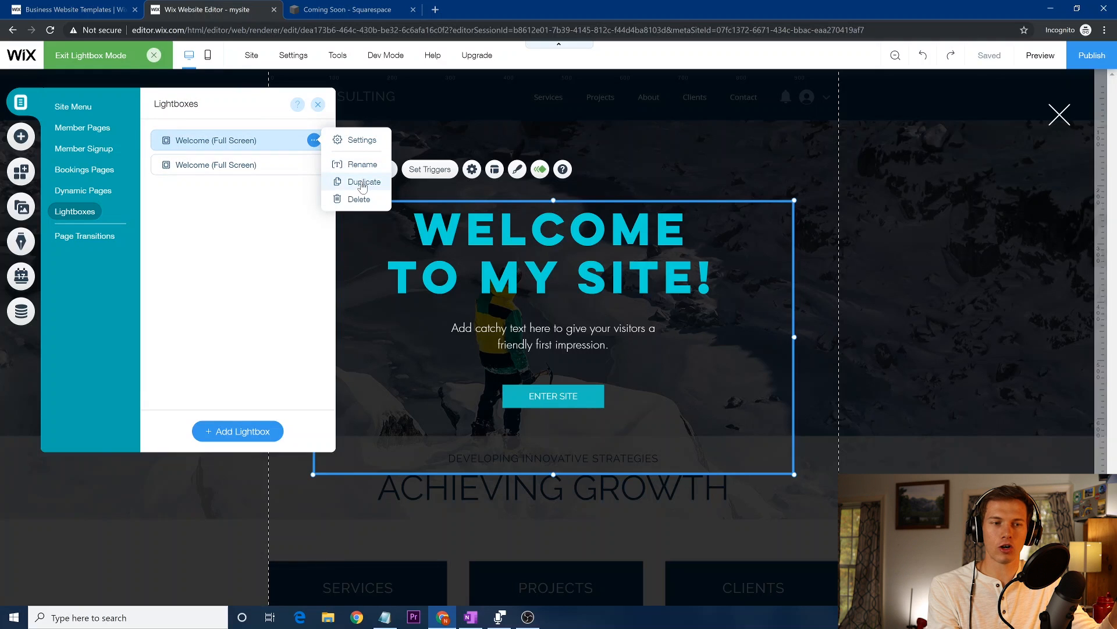
left_click(349, 200)
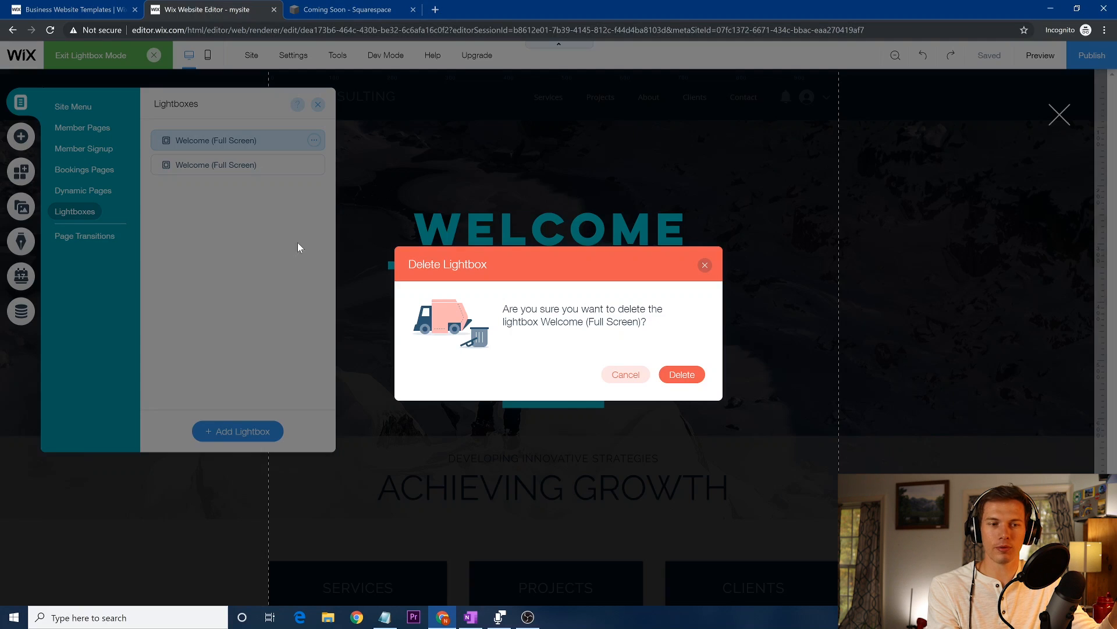
left_click(682, 375)
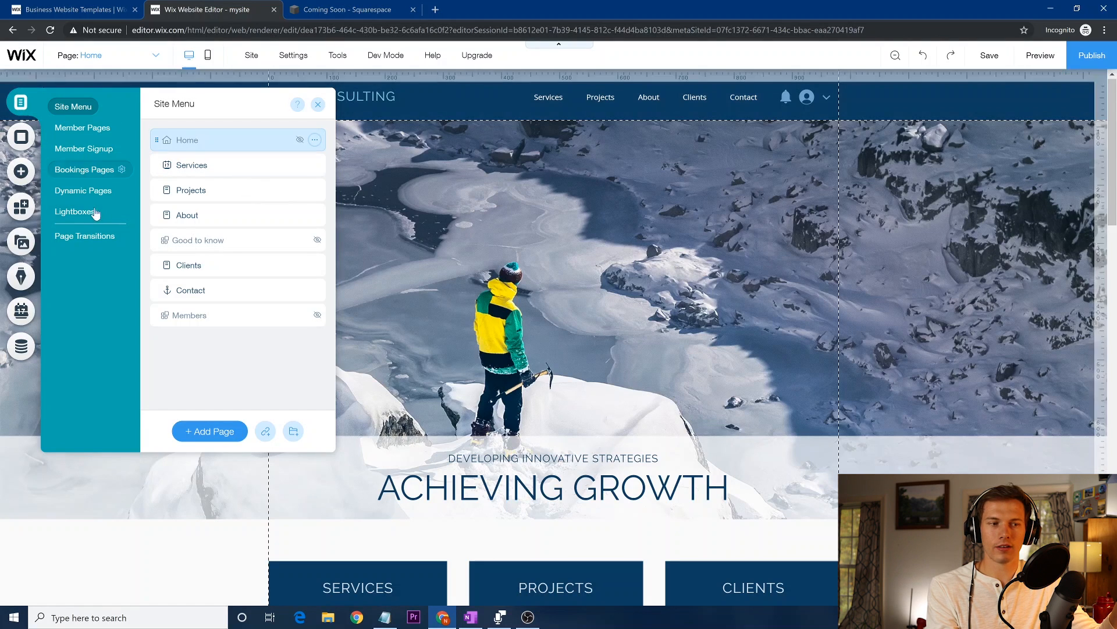
Step: Open the remaining Welcome (Full Screen) lightbox from the lightbox list, view its options and exit lightbox mode
left_click(66, 216)
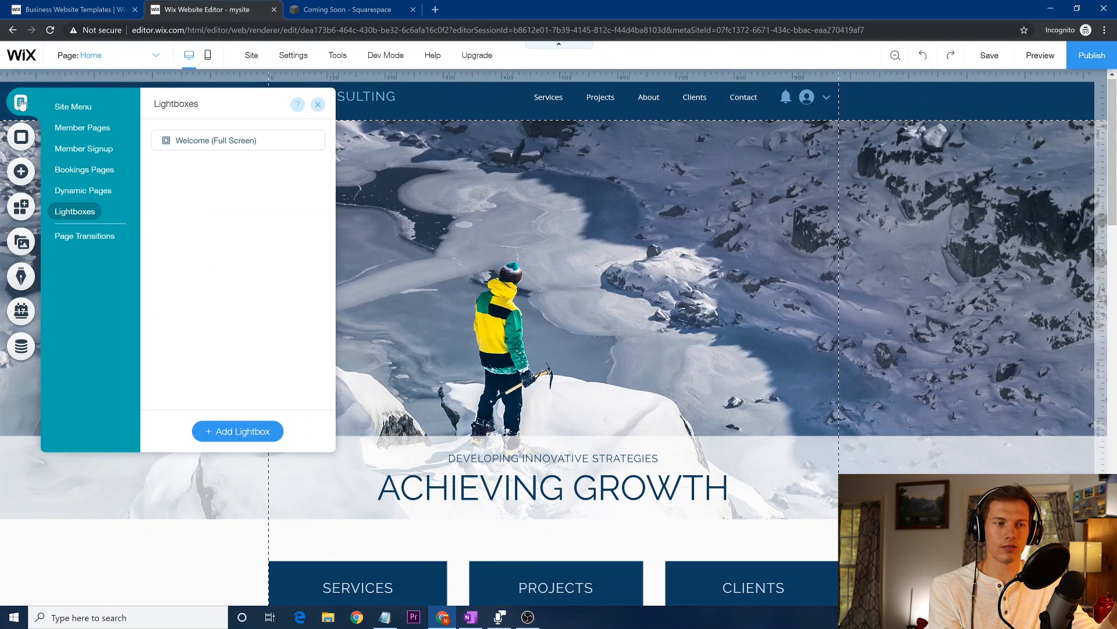
mouse_move(220, 146)
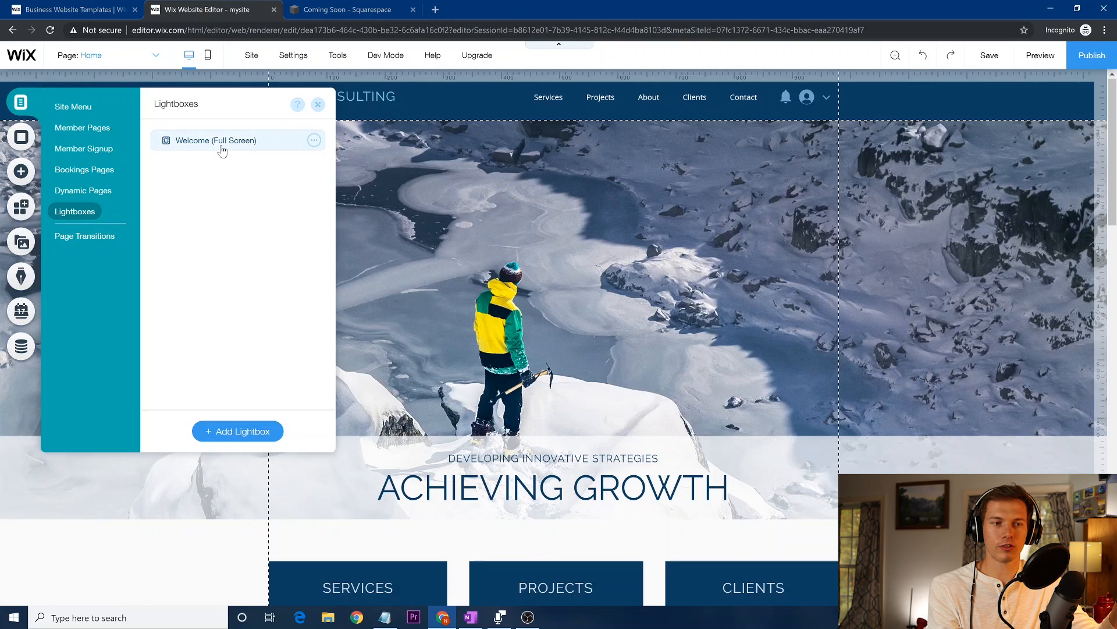
left_click(314, 142)
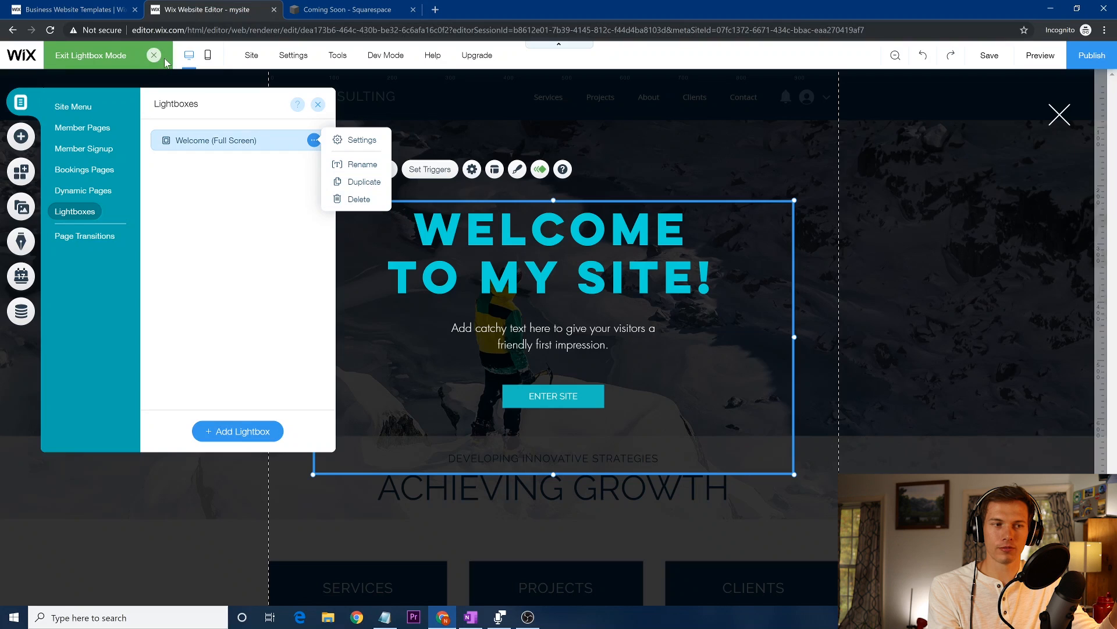
left_click(153, 58)
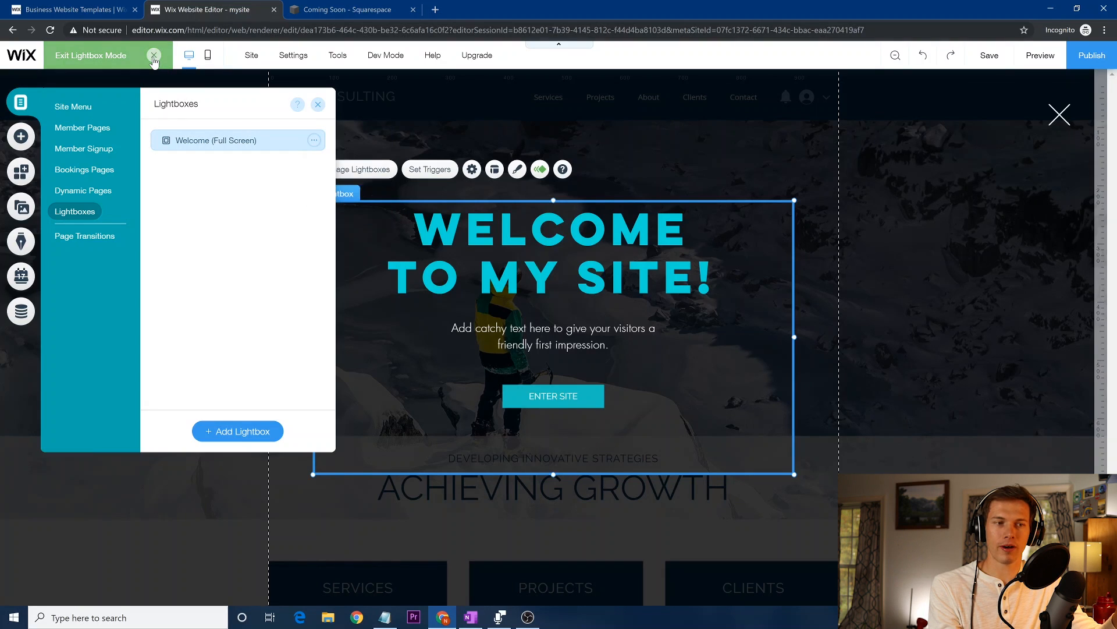
left_click(319, 105)
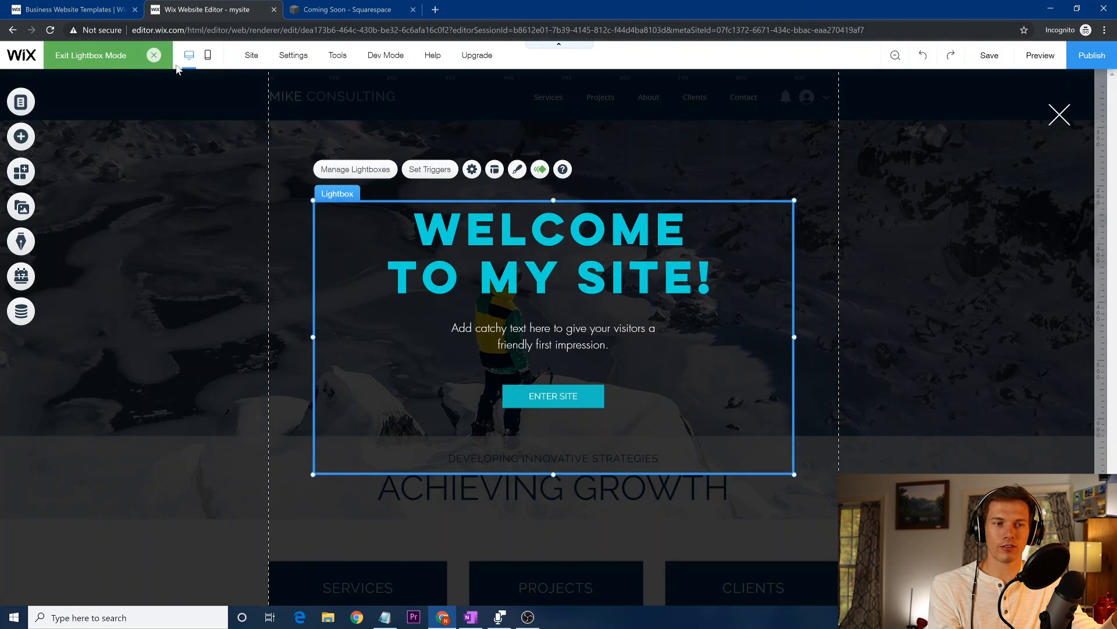
left_click(155, 57)
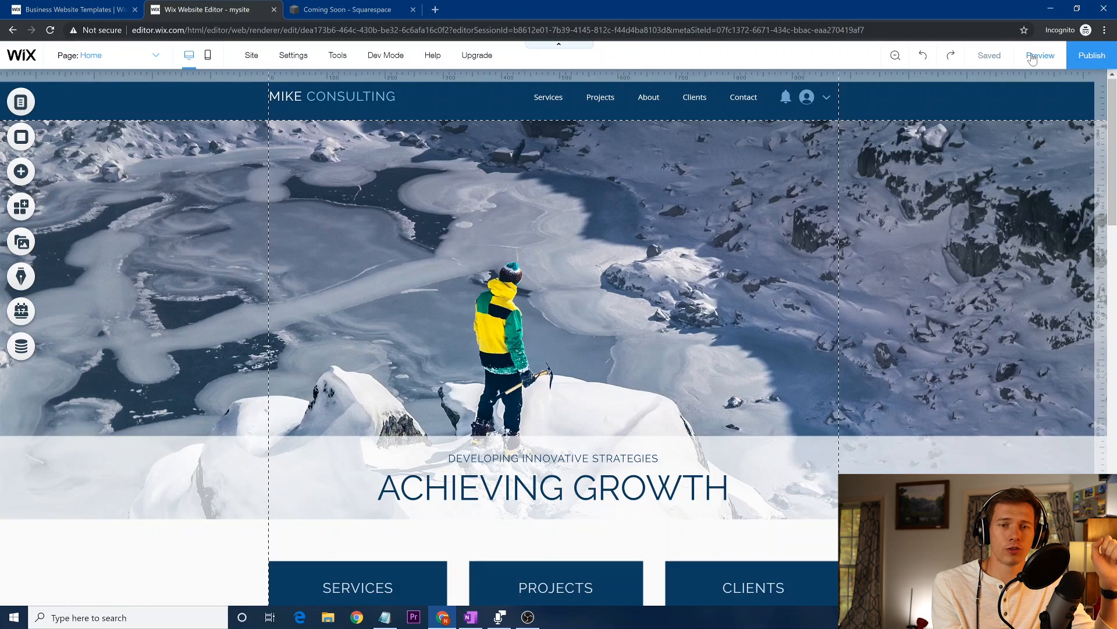
Step: Publish the site and look through the live home page at obrtravel.com
left_click(988, 58)
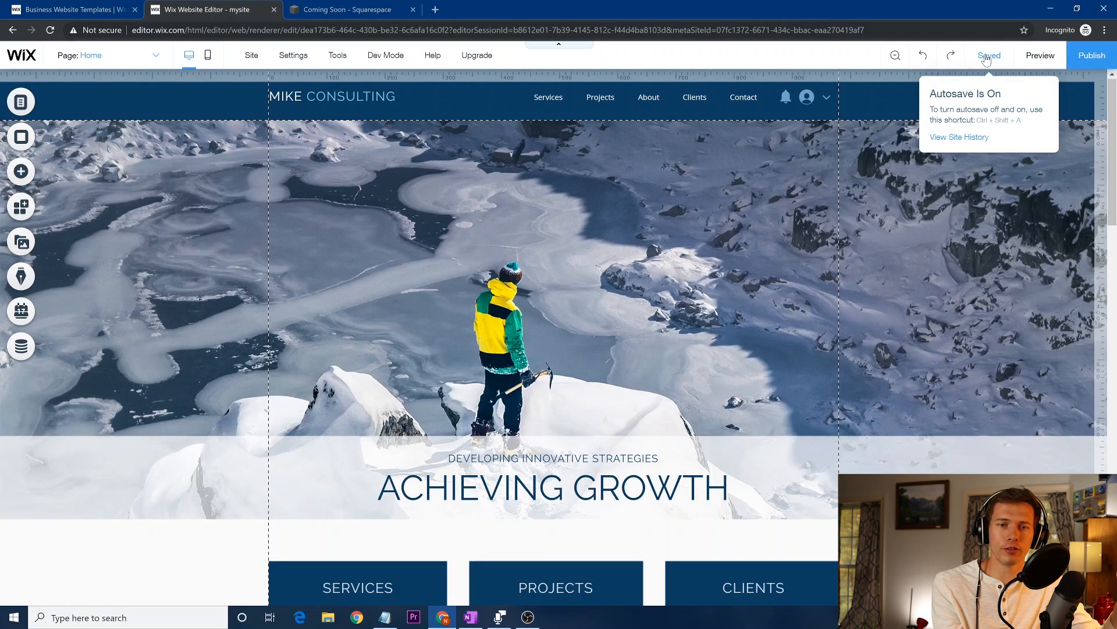
left_click(1093, 57)
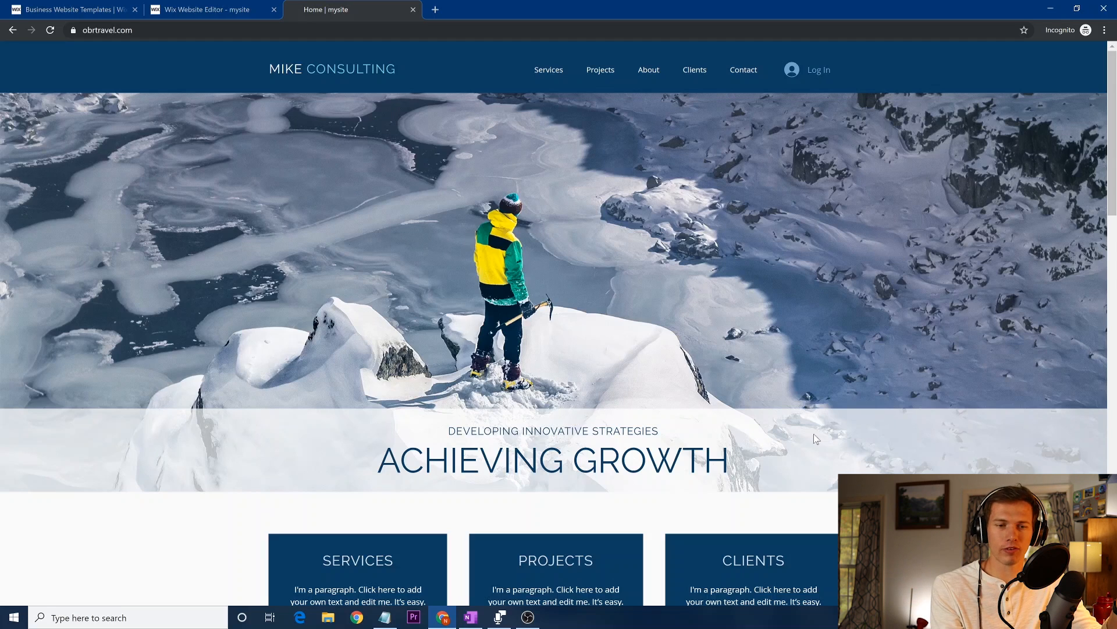
scroll(811, 437, "down", 10)
scroll(812, 428, "up", 10)
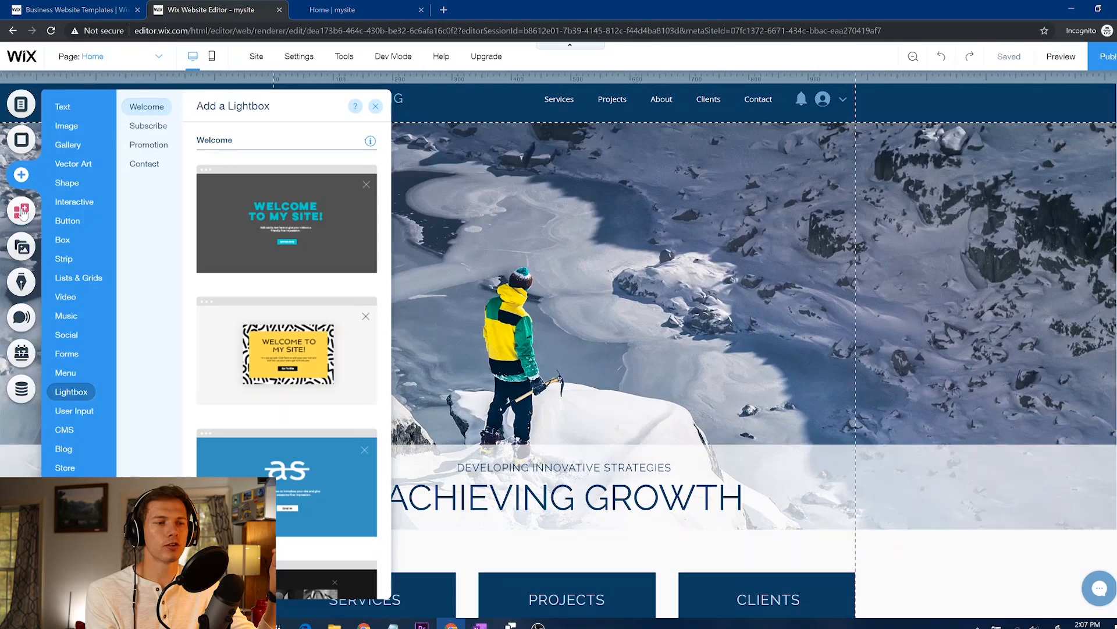
Step: Look through the featured apps and categories in the Wix App Market, and close it
left_click(22, 212)
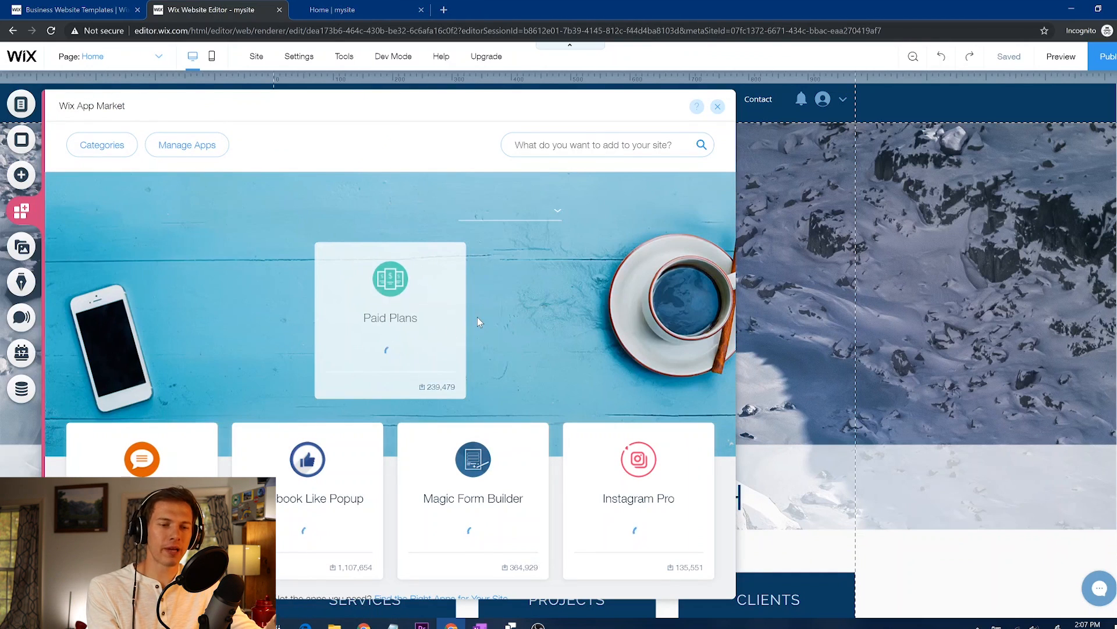
scroll(477, 316, "down", 2)
scroll(477, 320, "down", 3)
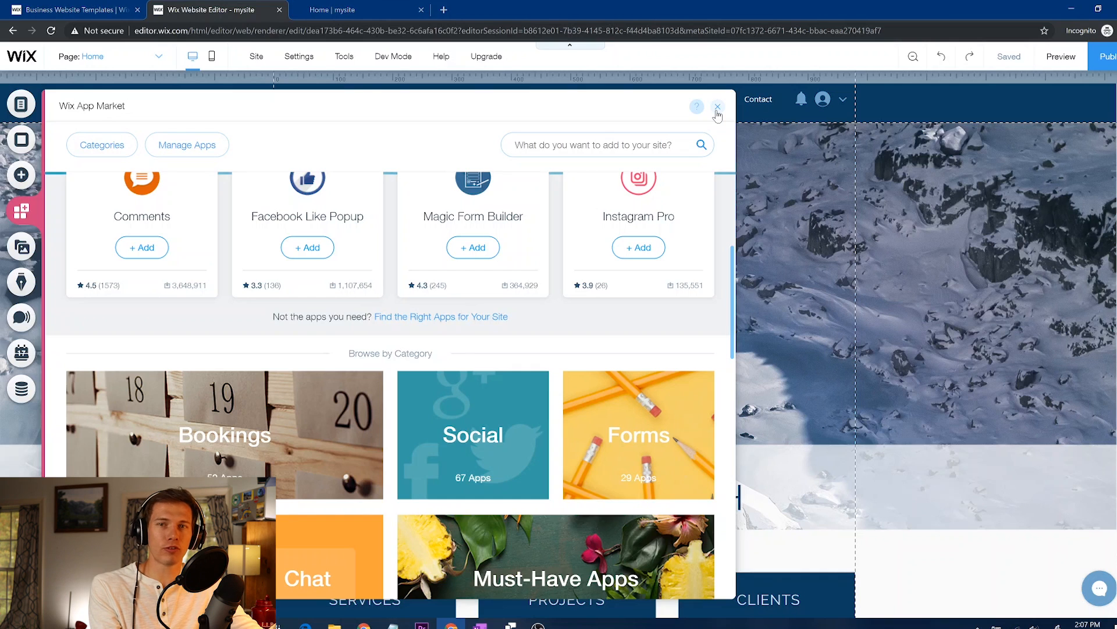
left_click(718, 107)
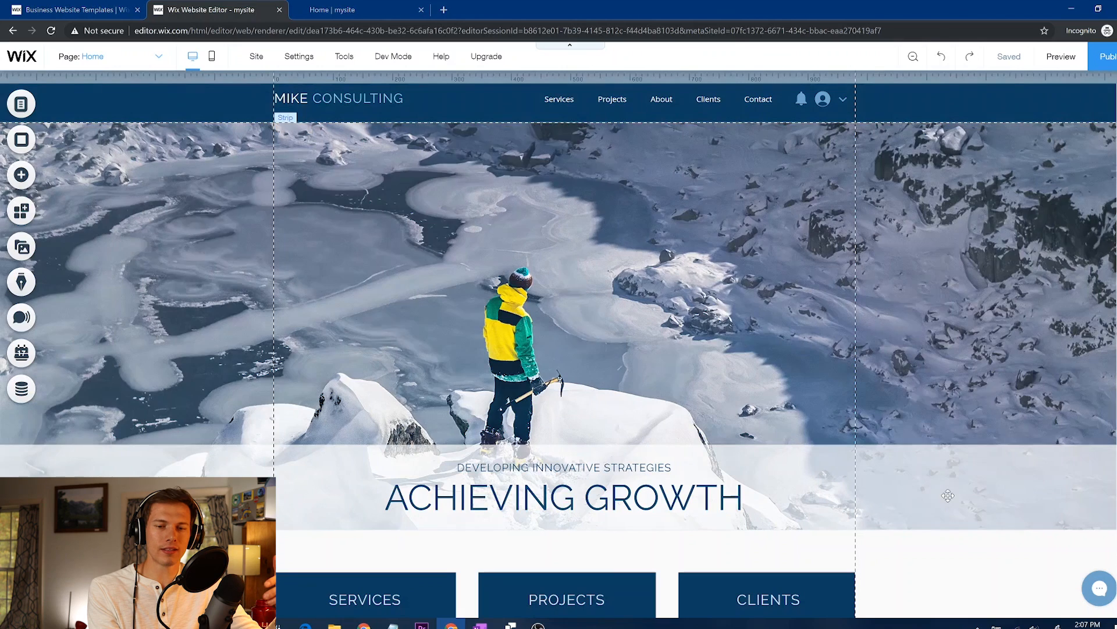
Step: Open the Wix Chat widget's settings, review its quick actions and visitor and member chat options, and close them
left_click(1106, 599)
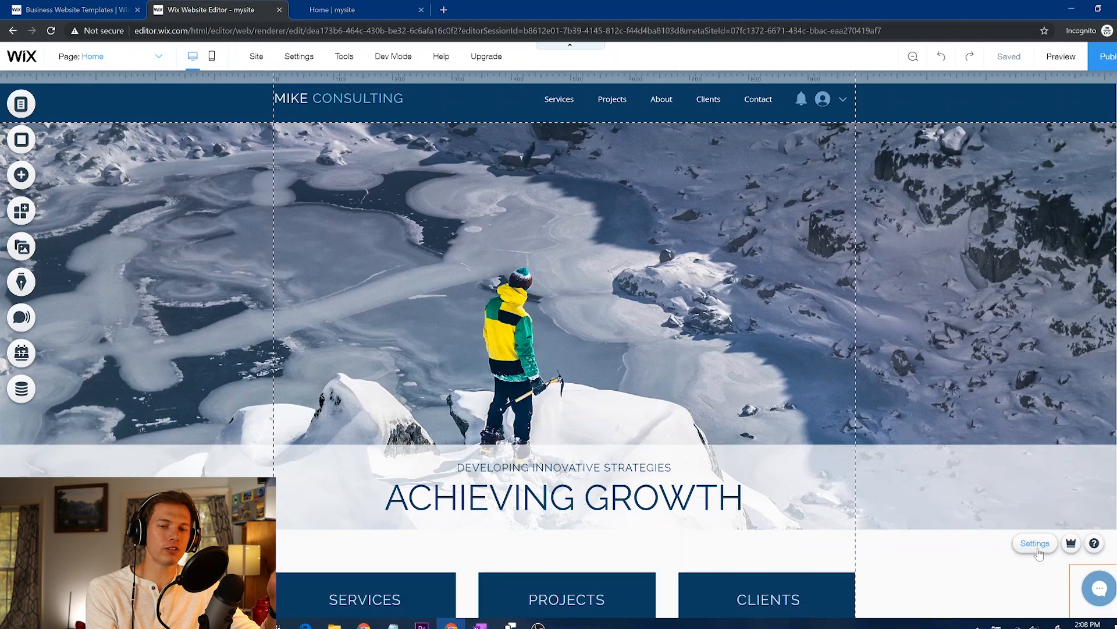
left_click(1039, 551)
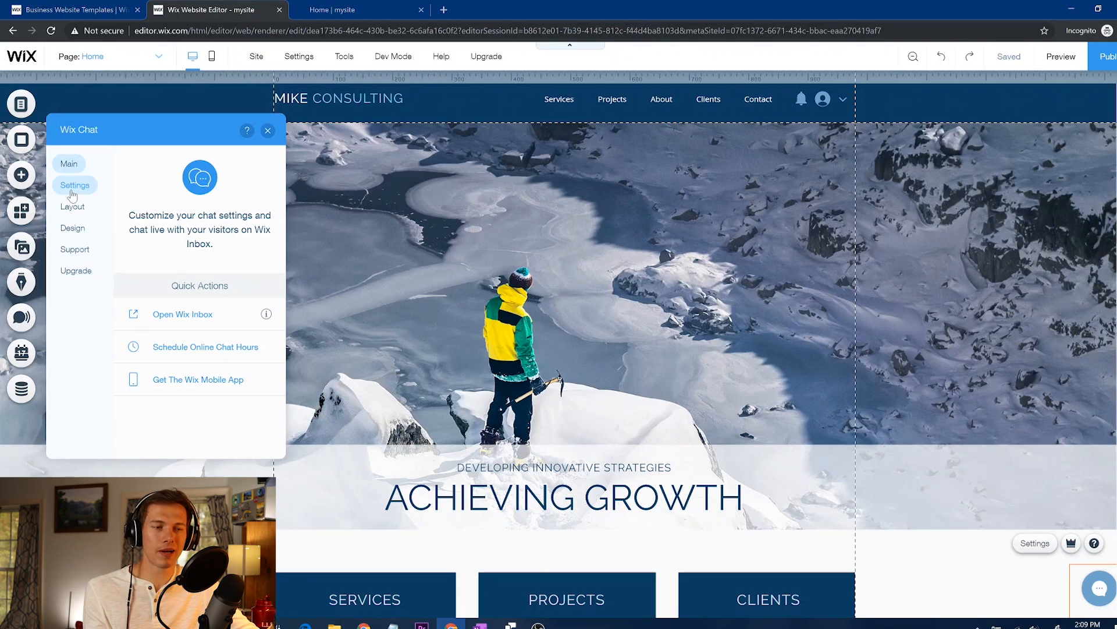
left_click(72, 193)
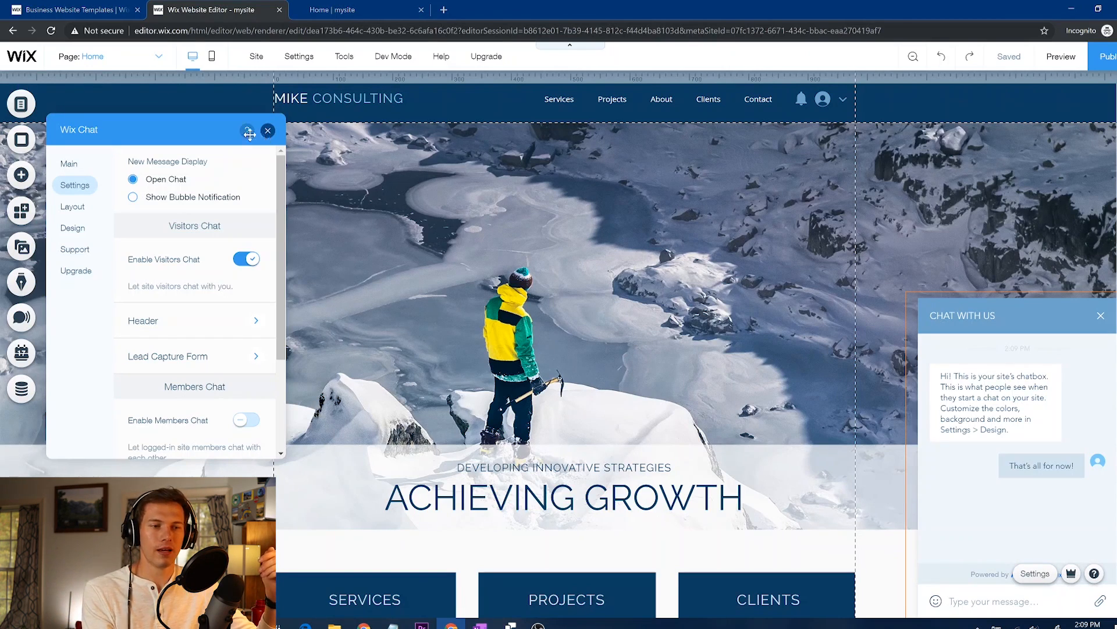
left_click(269, 131)
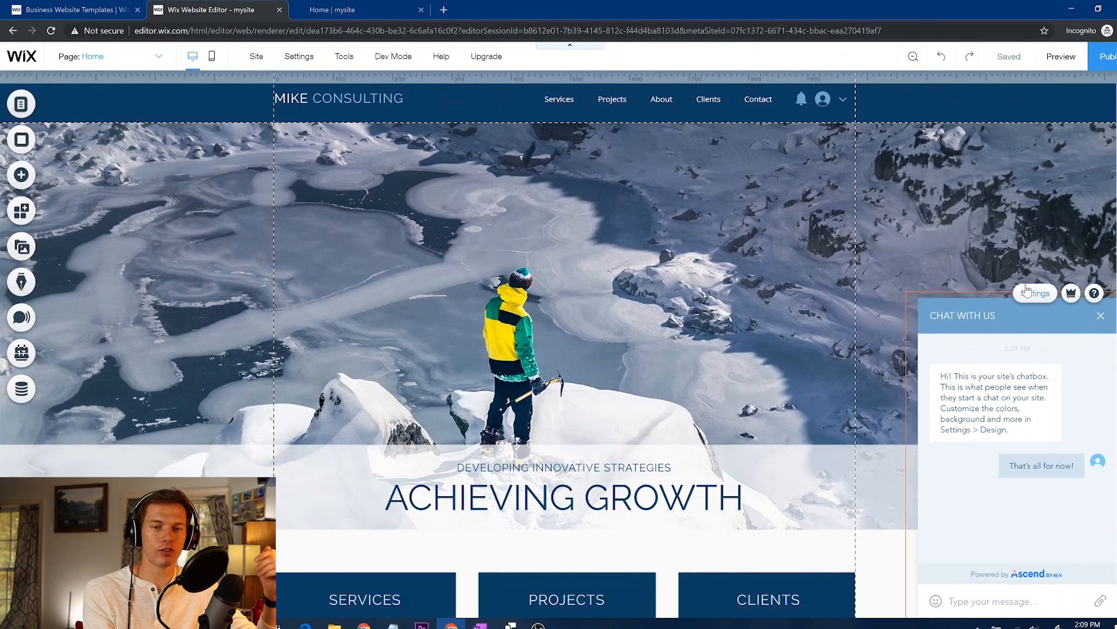
Step: Delete the Wix Chat box from the site
left_click(806, 310)
left_click(989, 331)
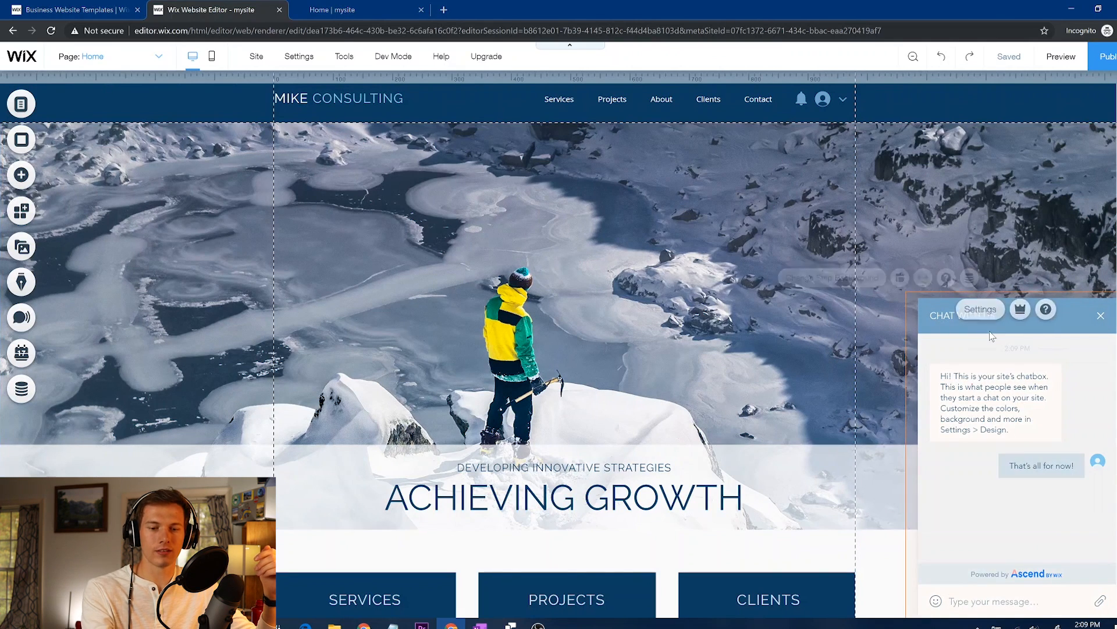
key("Delete")
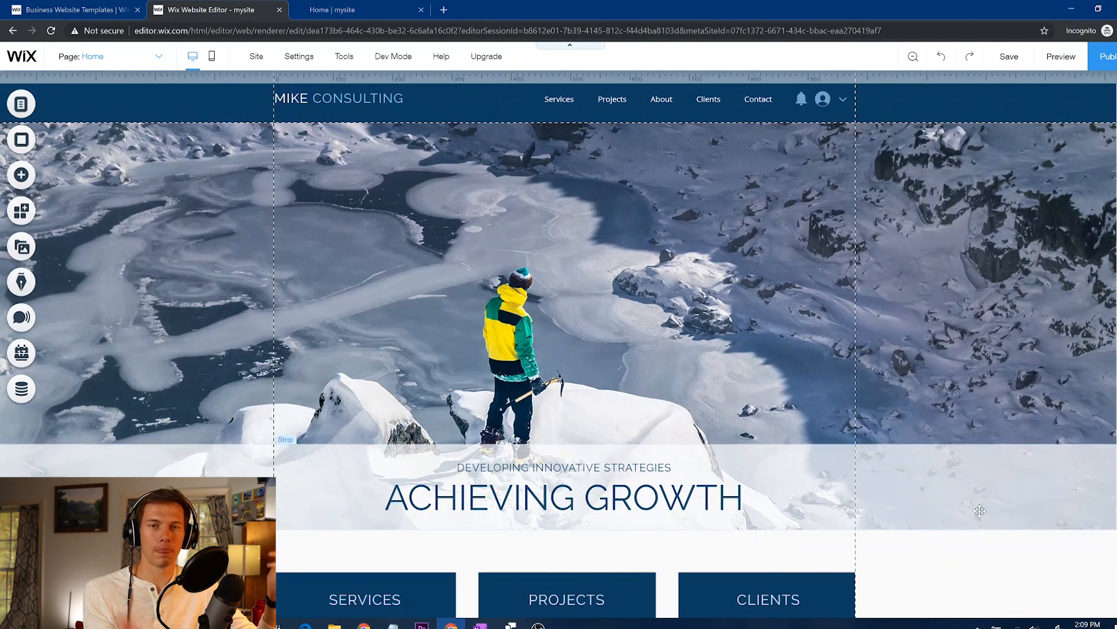
Step: Look over the Home page sections from the Achieving Growth banner through the three service columns to About Us
scroll(694, 393, "down", 7)
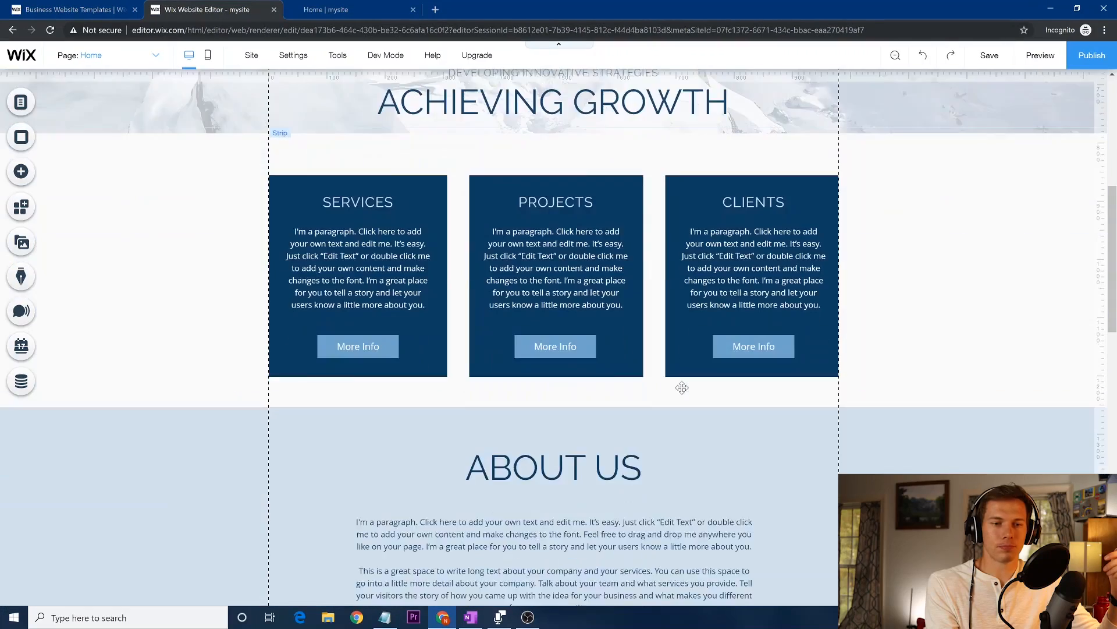
scroll(695, 393, "up", 1)
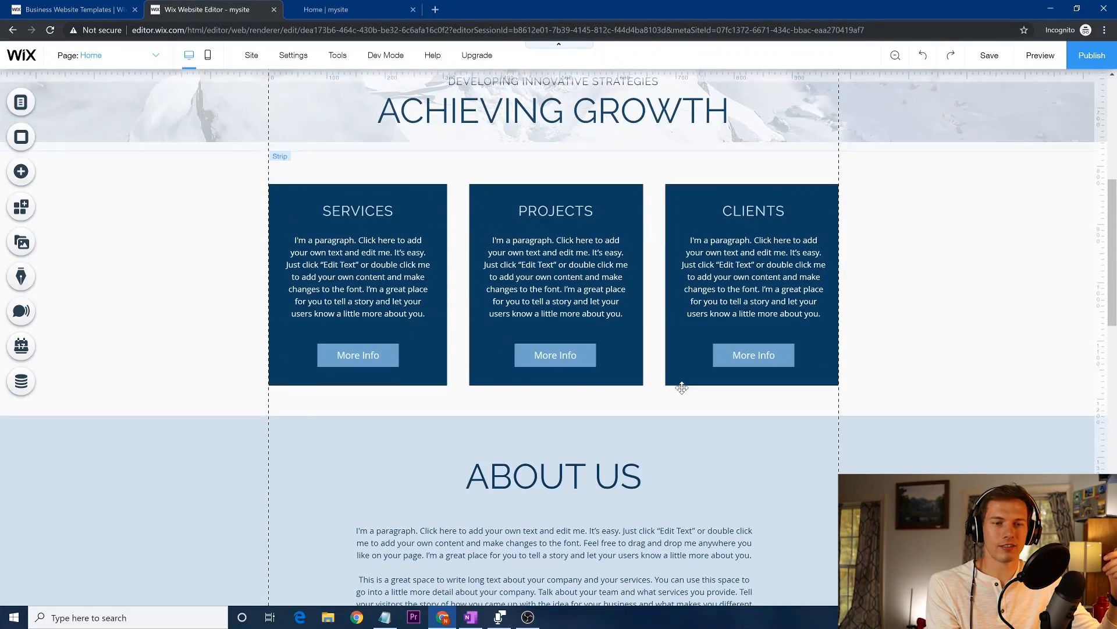
scroll(682, 387, "up", 2)
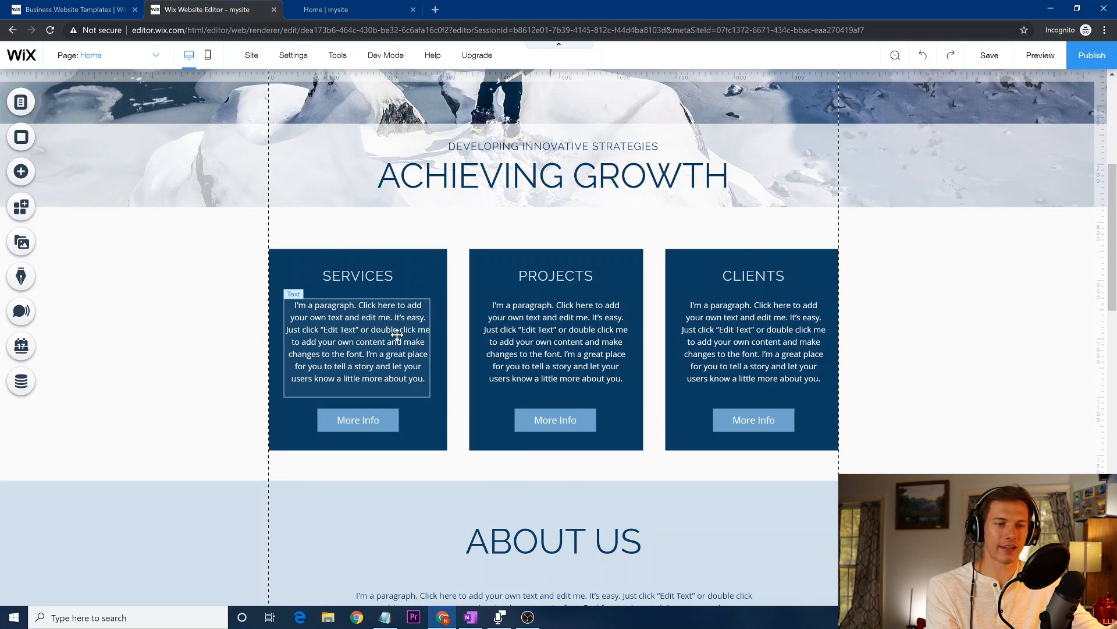
left_click(397, 335)
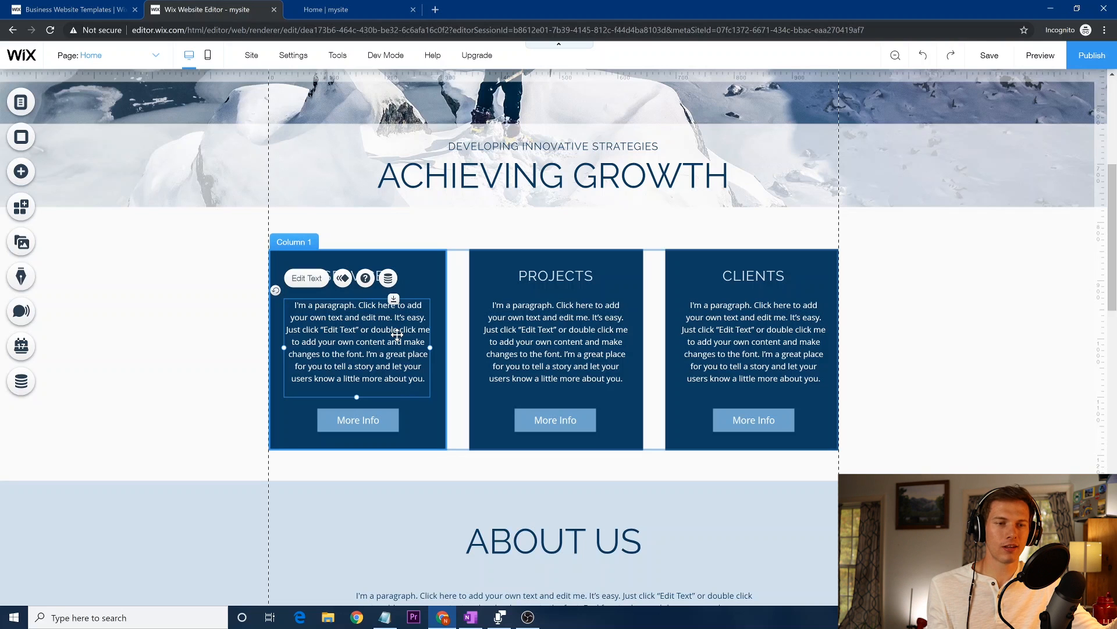
scroll(397, 334, "up", 5)
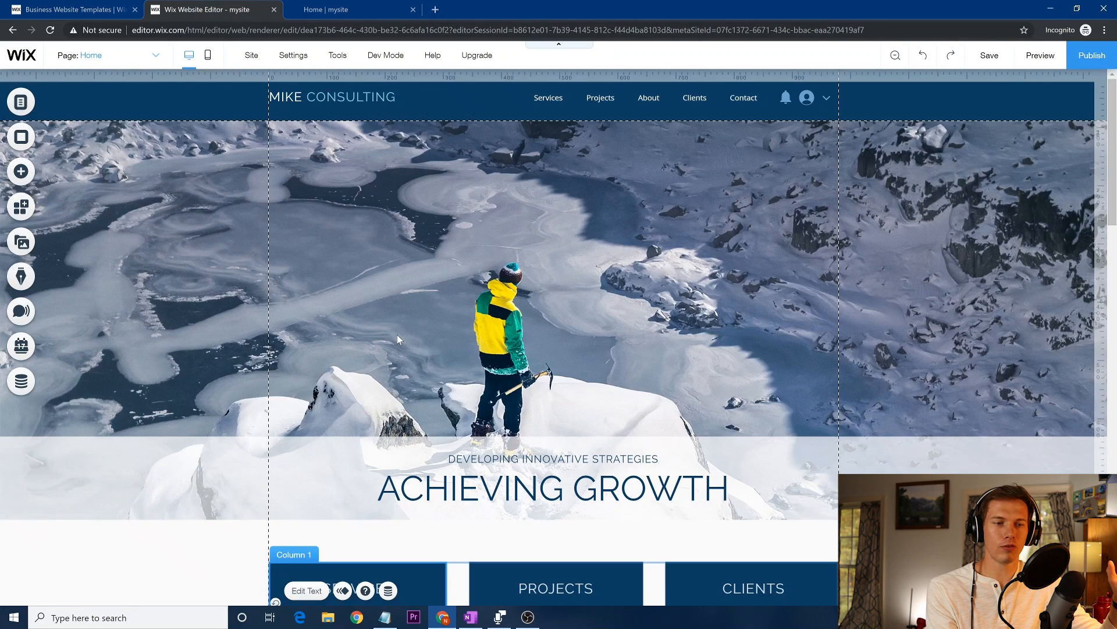
scroll(570, 263, "down", 7)
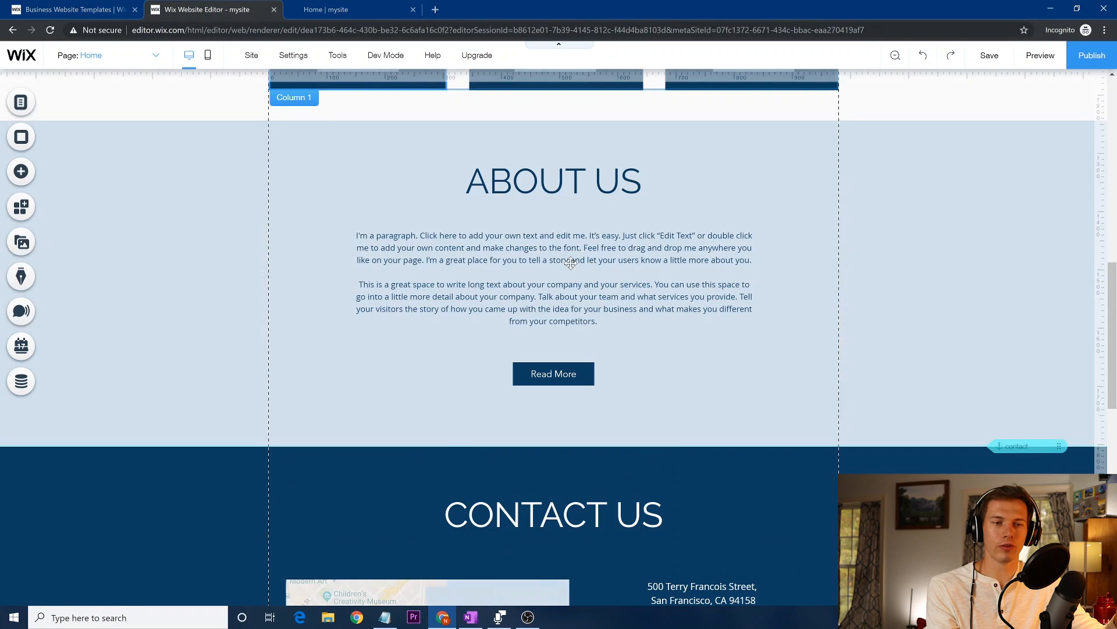
scroll(570, 263, "up", 4)
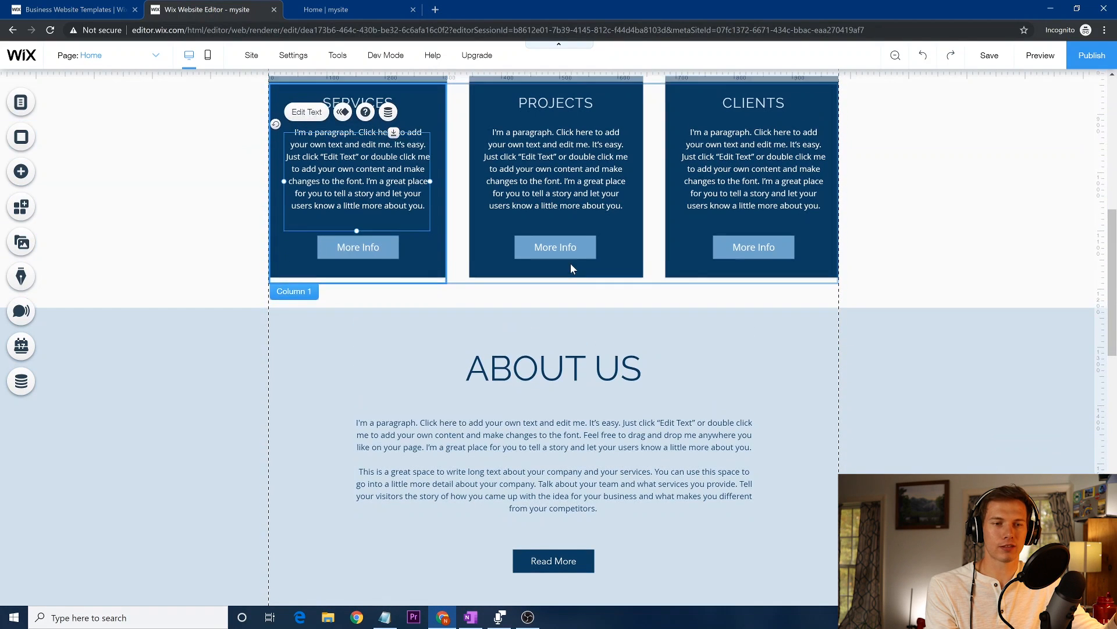
scroll(571, 268, "up", 2)
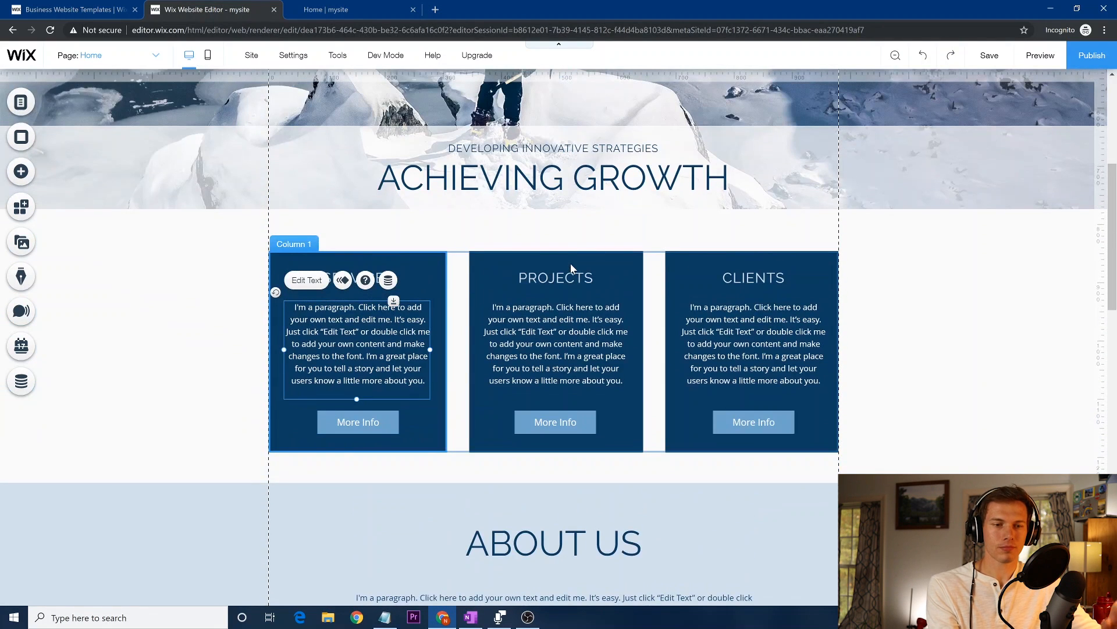
Step: Link the words "Edit Text" in the Projects column's paragraph to the Home page, opening in the current window
left_click(554, 329)
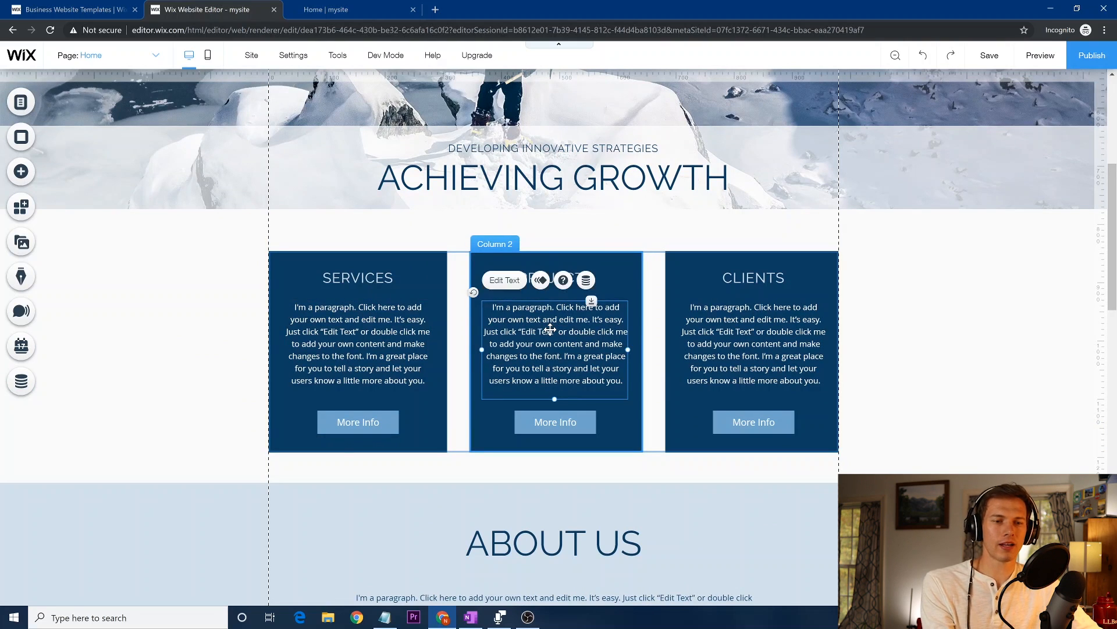
double_click(550, 330)
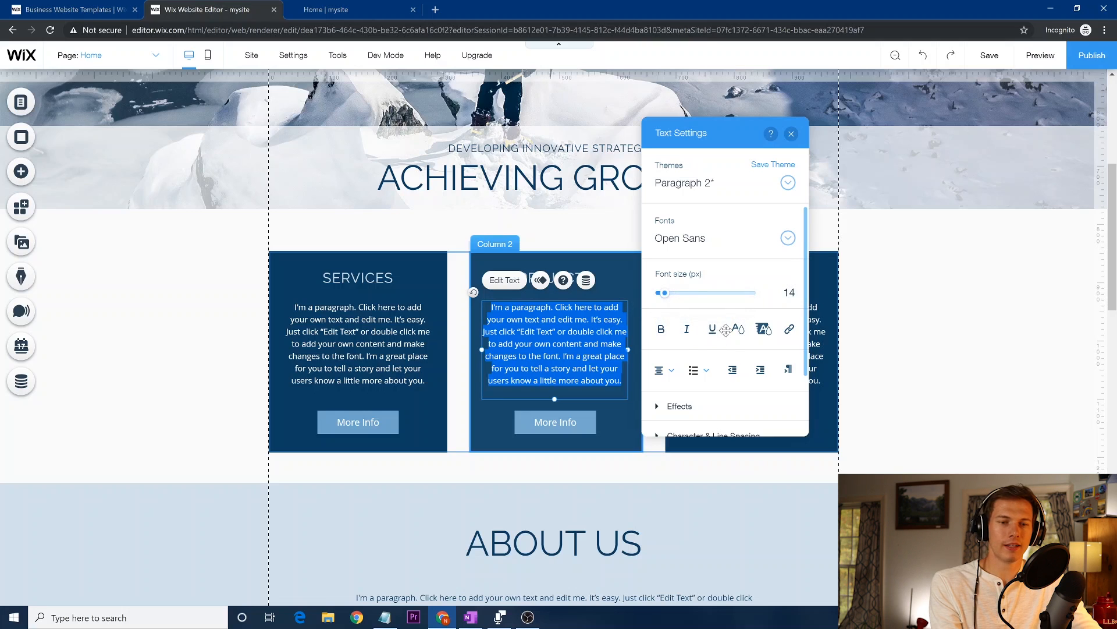
left_click(582, 349)
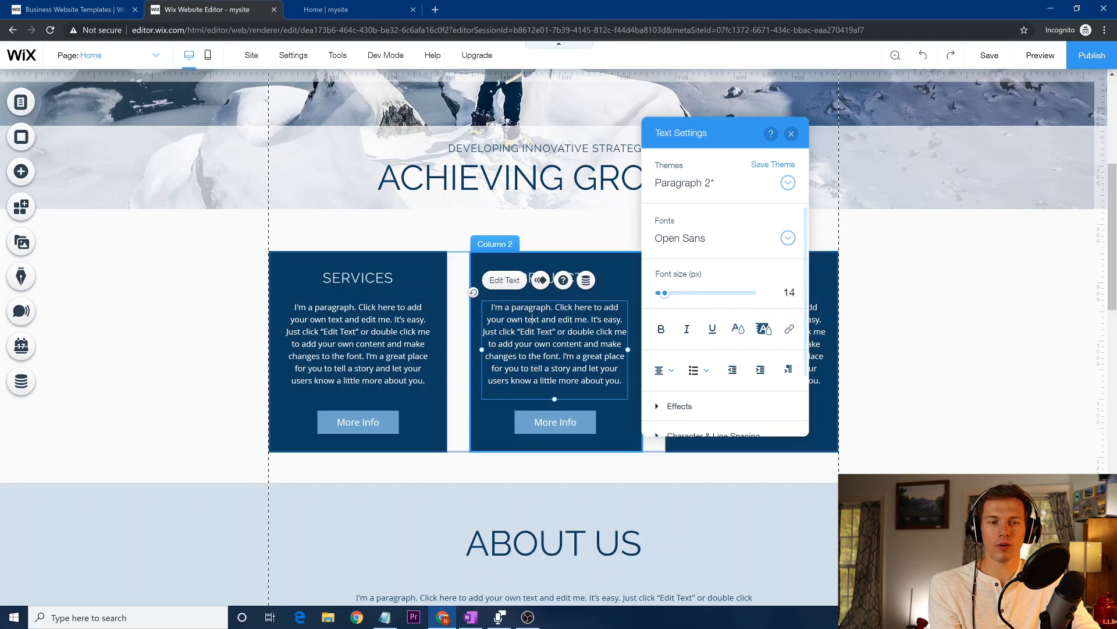
double_click(532, 331)
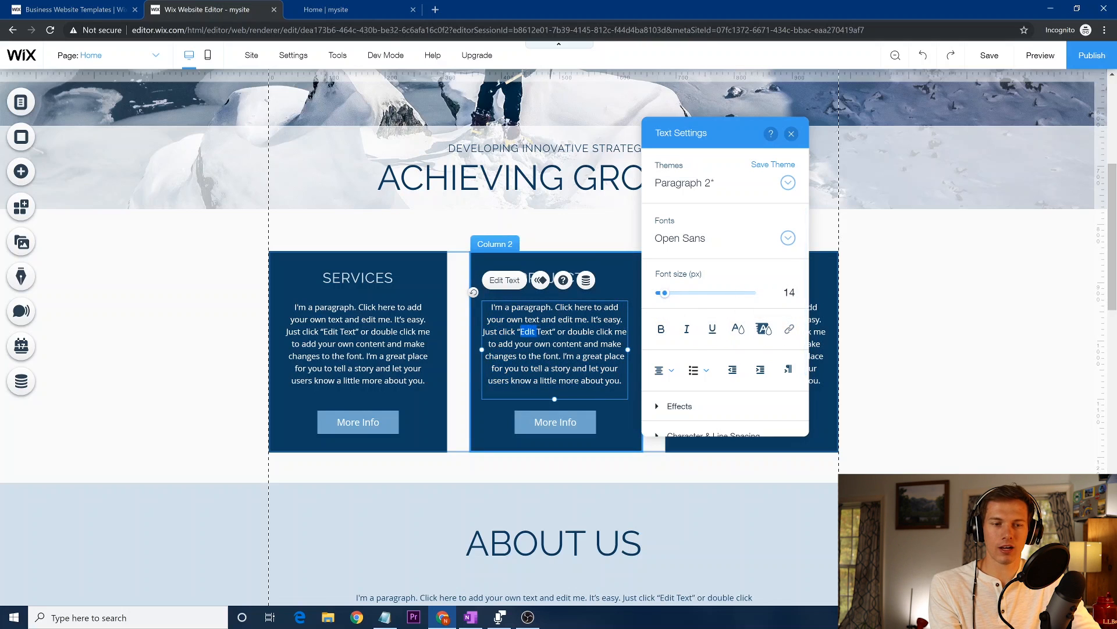
left_click(790, 330)
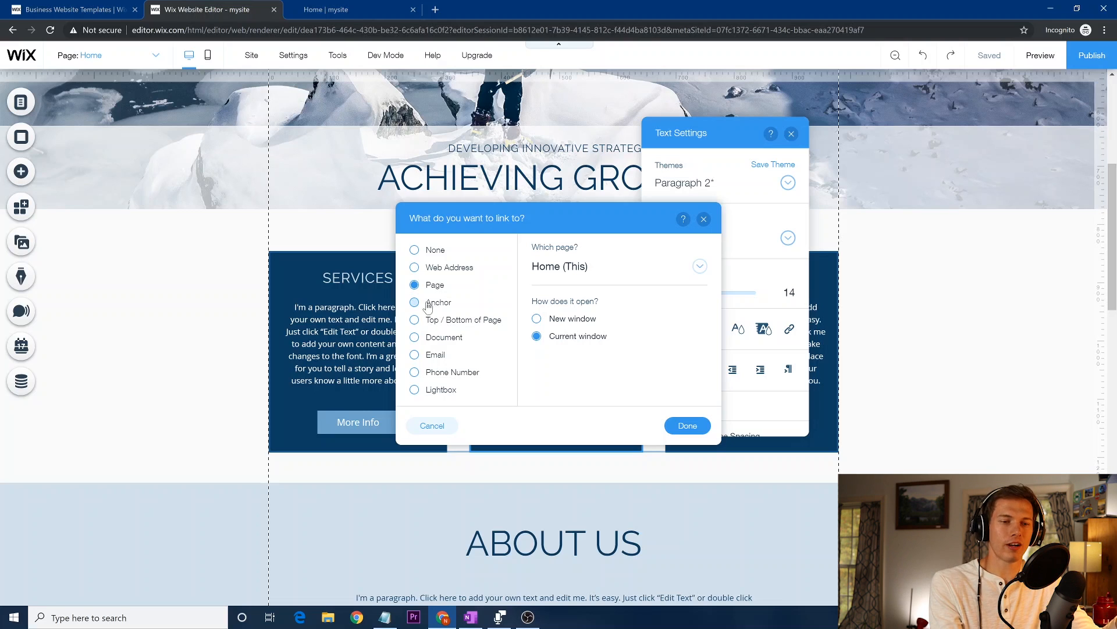
left_click(688, 425)
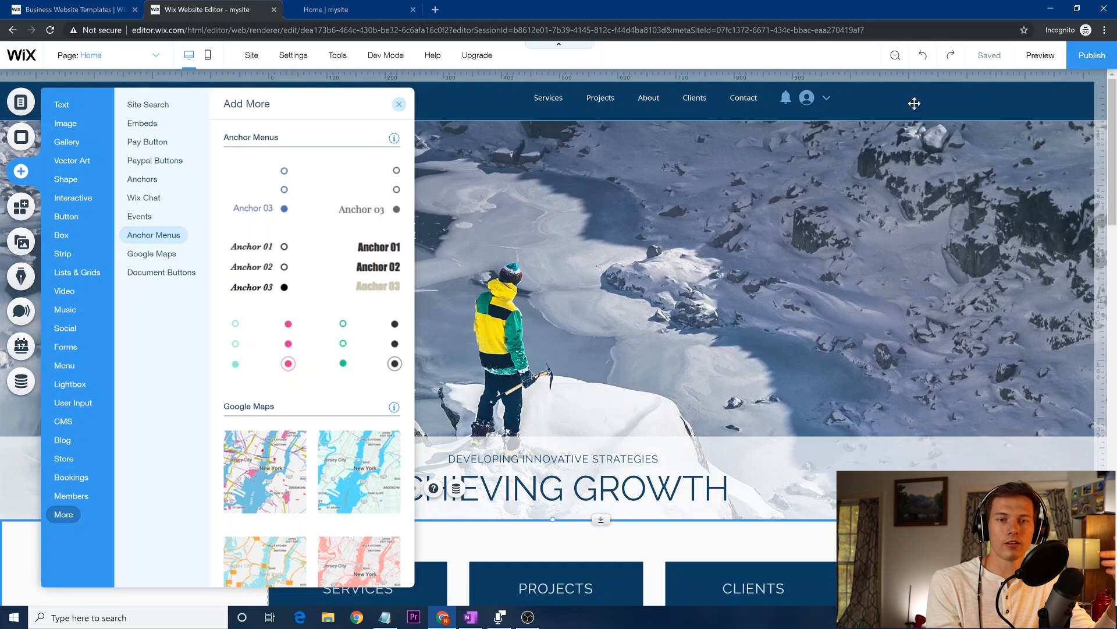
Step: Dismiss the add-element choices and locate the contact anchor above the Contact Us section on the Home page
left_click(913, 106)
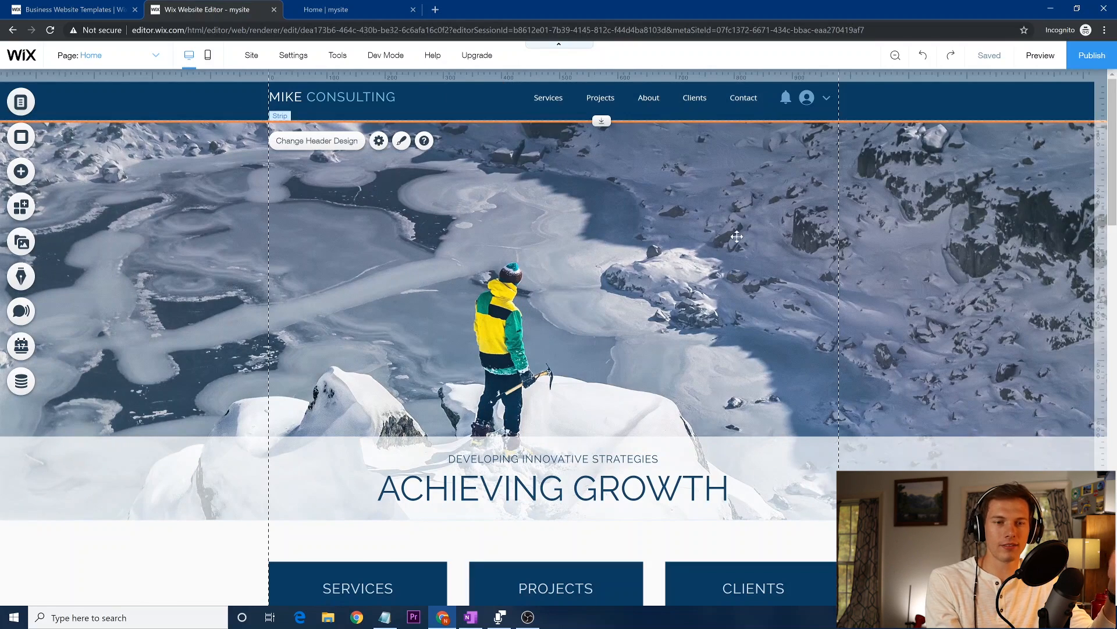
scroll(768, 221, "down", 20)
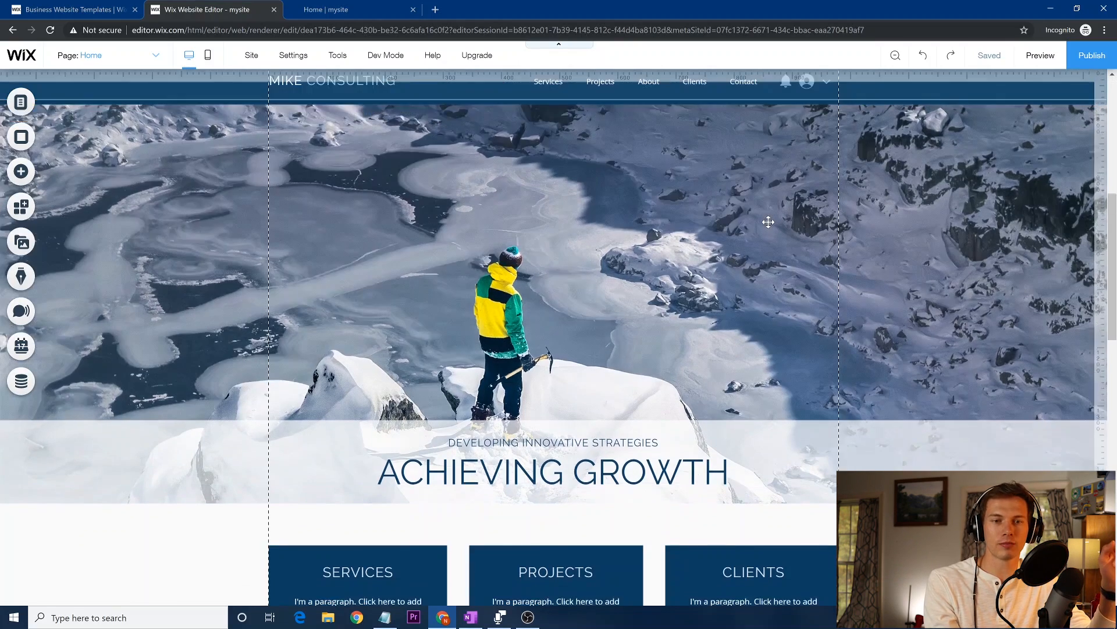
scroll(768, 221, "up", 5)
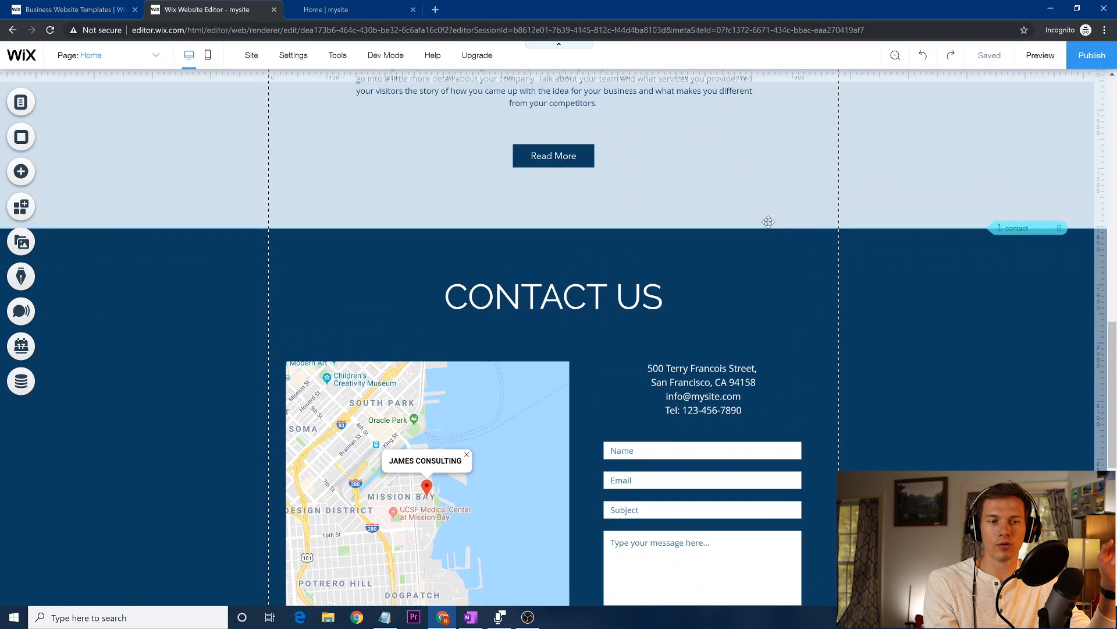
scroll(768, 221, "down", 1)
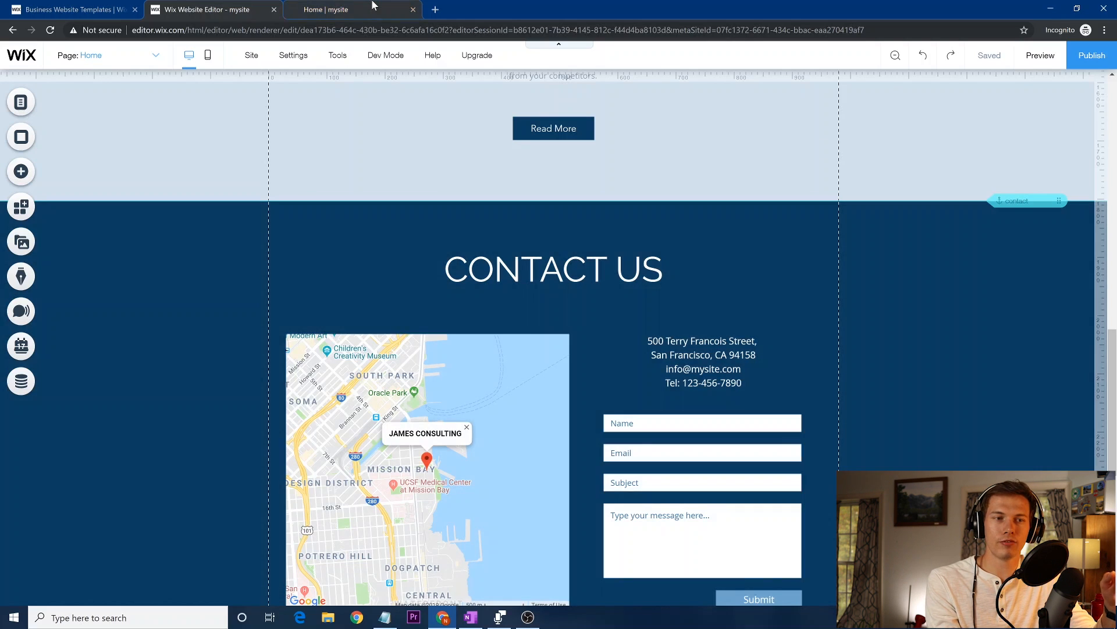
Step: Test the Contact menu link on the live site, and return to the editor to view the Anchor Menus elements
left_click(373, 5)
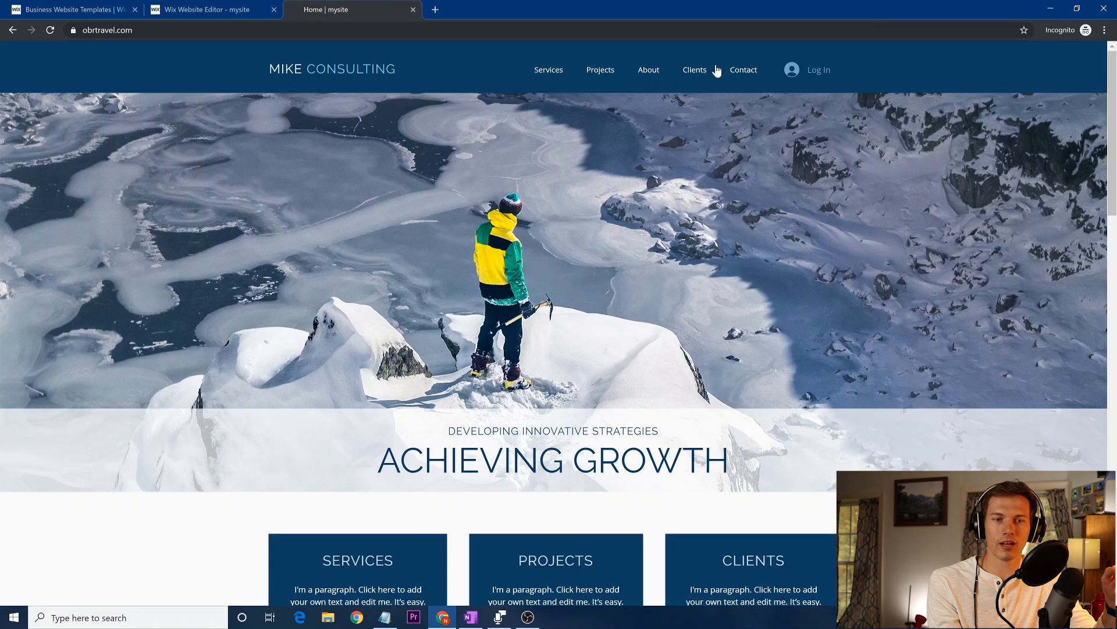
left_click(744, 71)
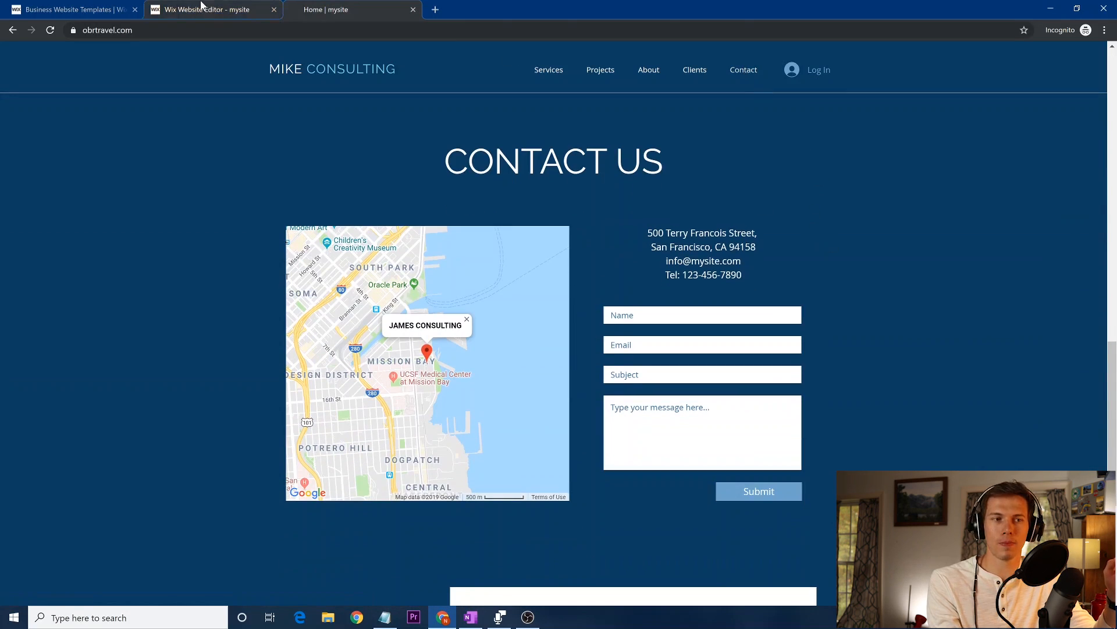
left_click(202, 7)
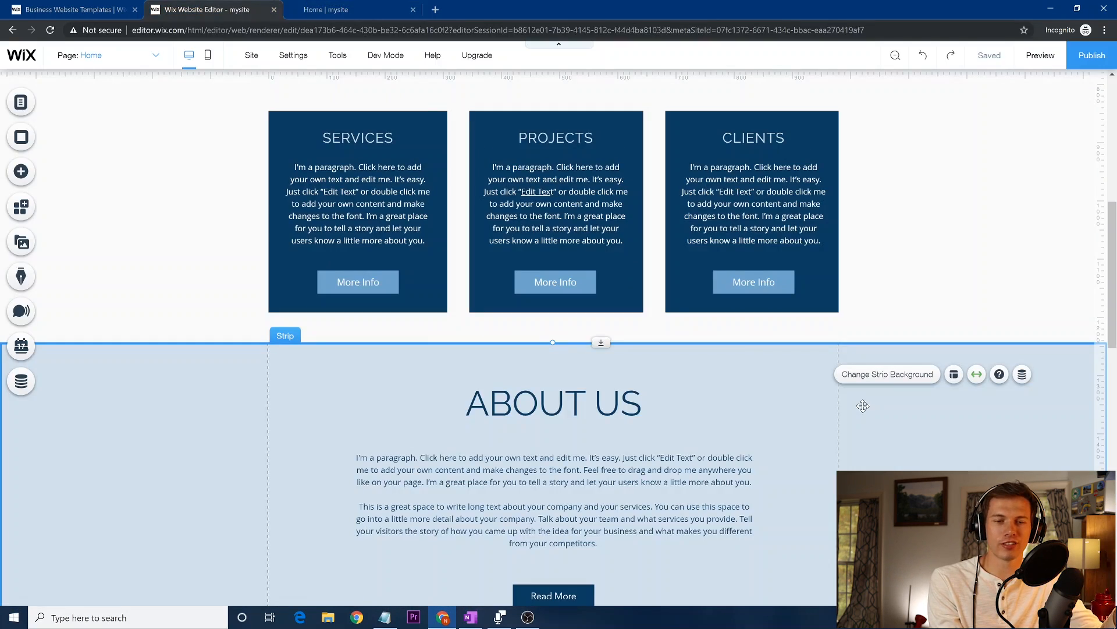
left_click(21, 174)
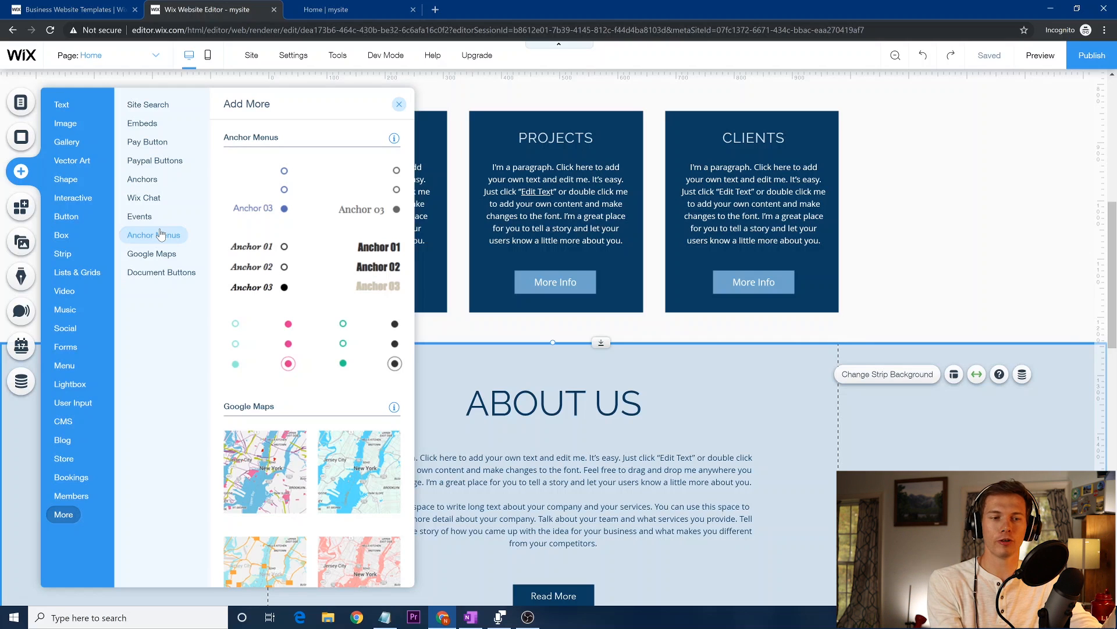
left_click(1044, 436)
Step: Shift the contact anchor slightly below the upper edge of the Contact Us strip, and delete the anchor
scroll(1033, 449, "down", 8)
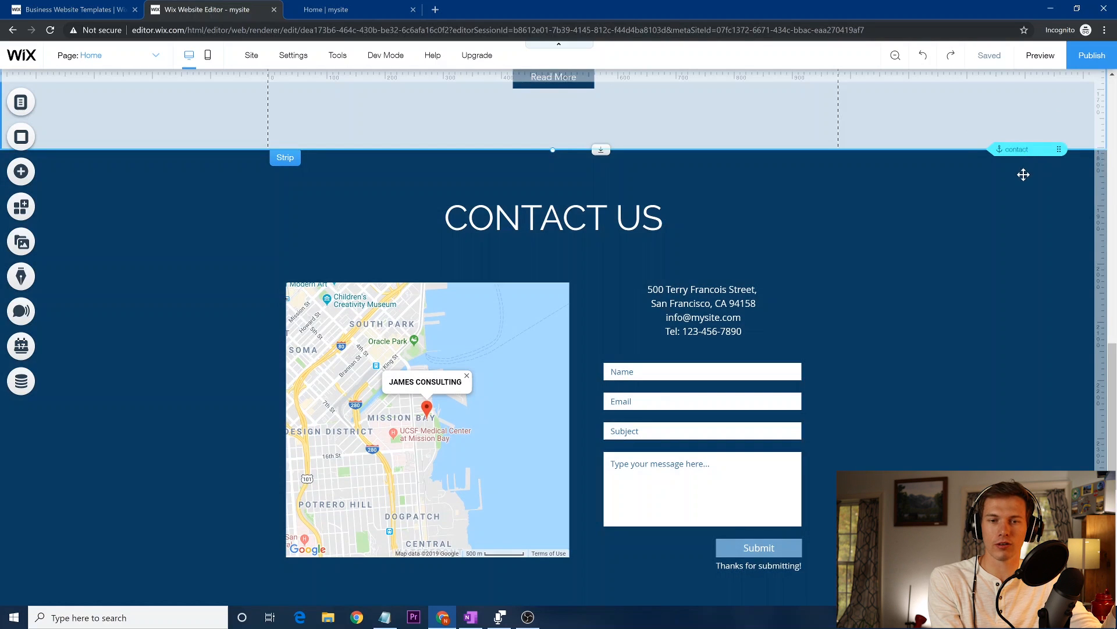
left_click_drag(1024, 150, 1025, 176)
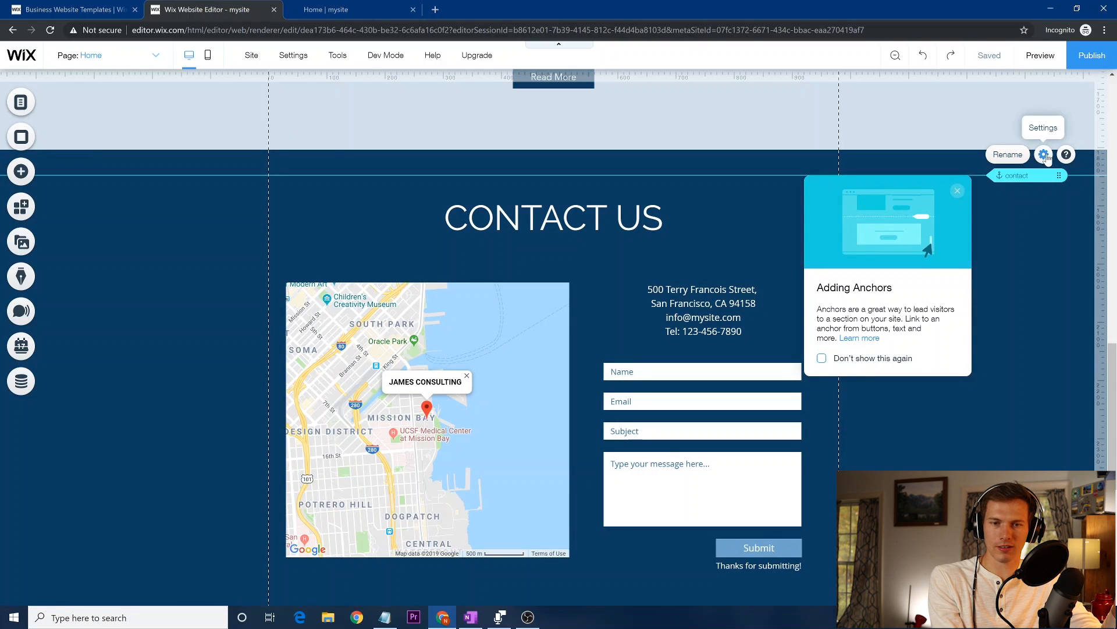
left_click(1044, 154)
left_click_drag(1016, 181, 1014, 173)
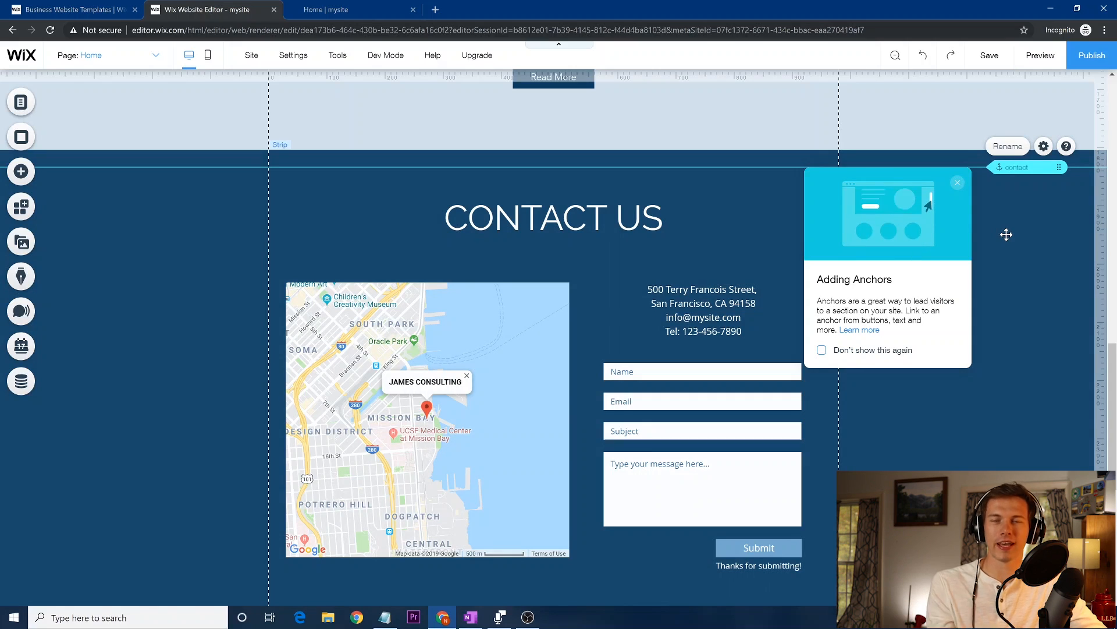
key("Delete")
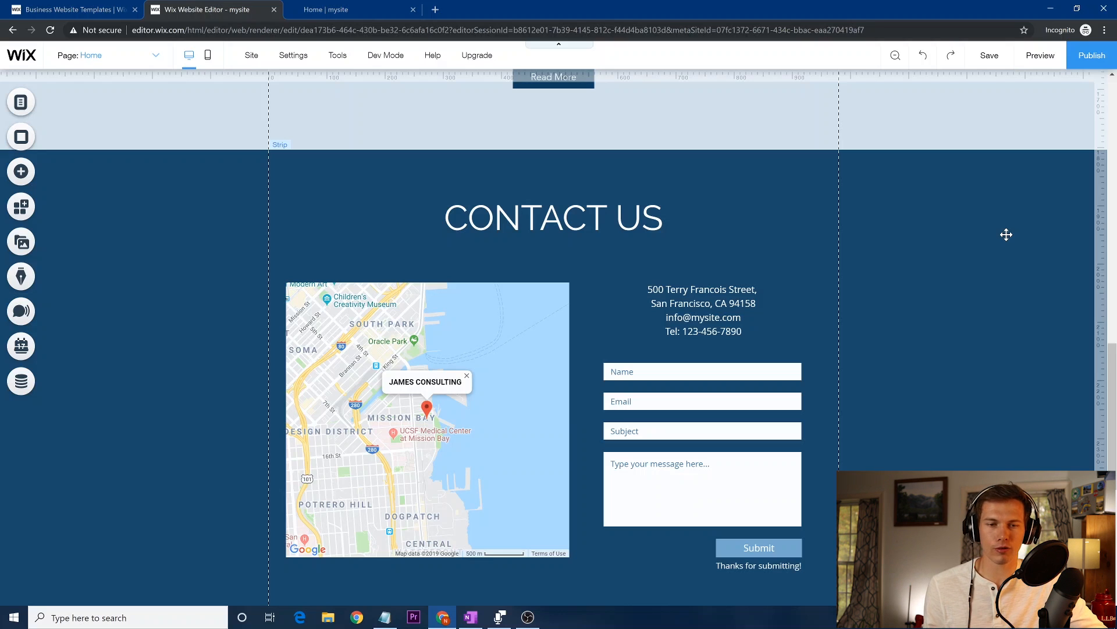
Step: Undo the contact anchor's deletion, and review the whole Home page layout in the zoomed-out view
key("ctrl+z")
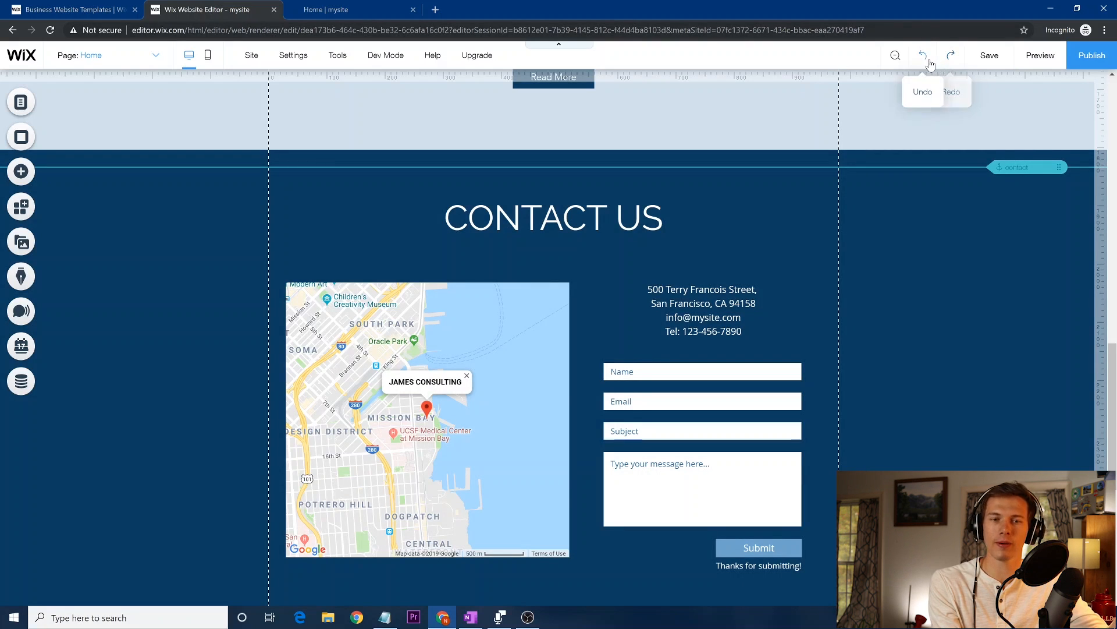
left_click(895, 57)
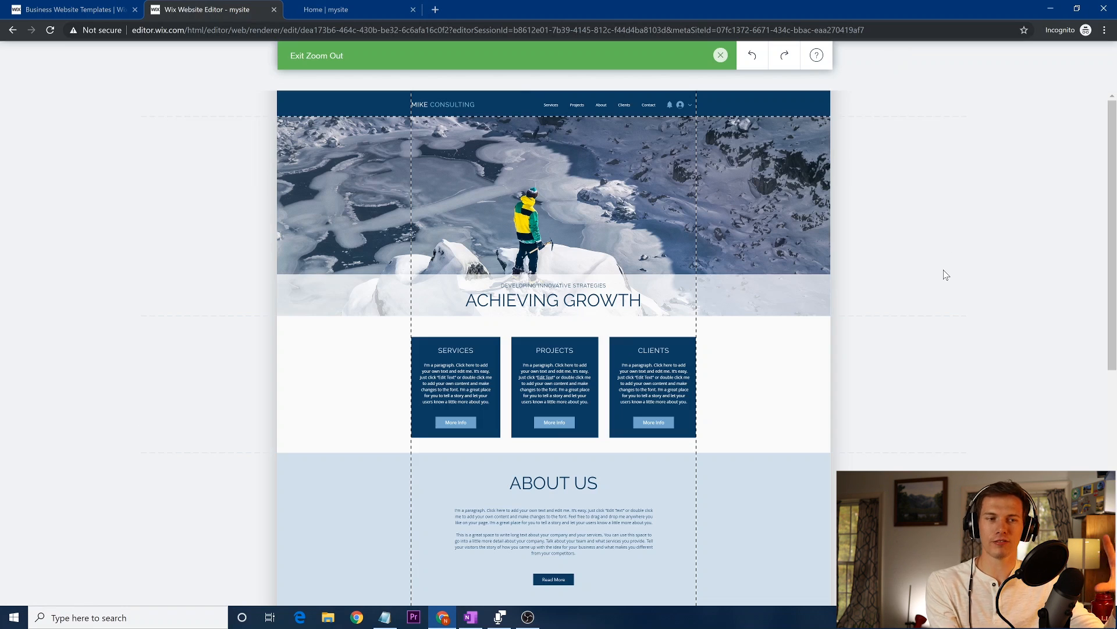
mouse_move(945, 275)
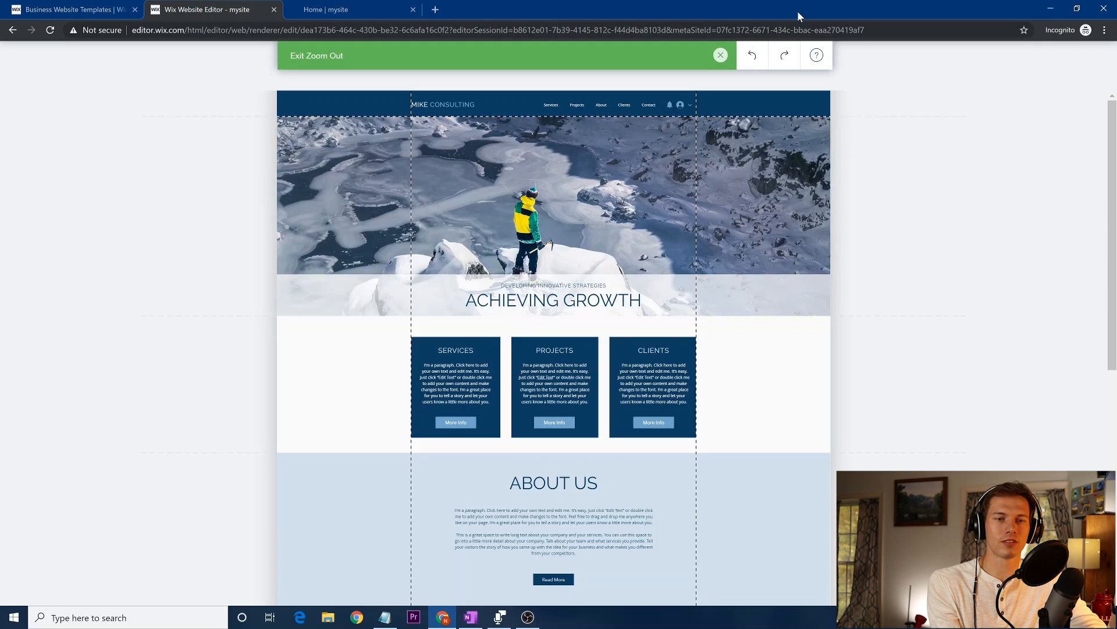
scroll(798, 316, "down", 5)
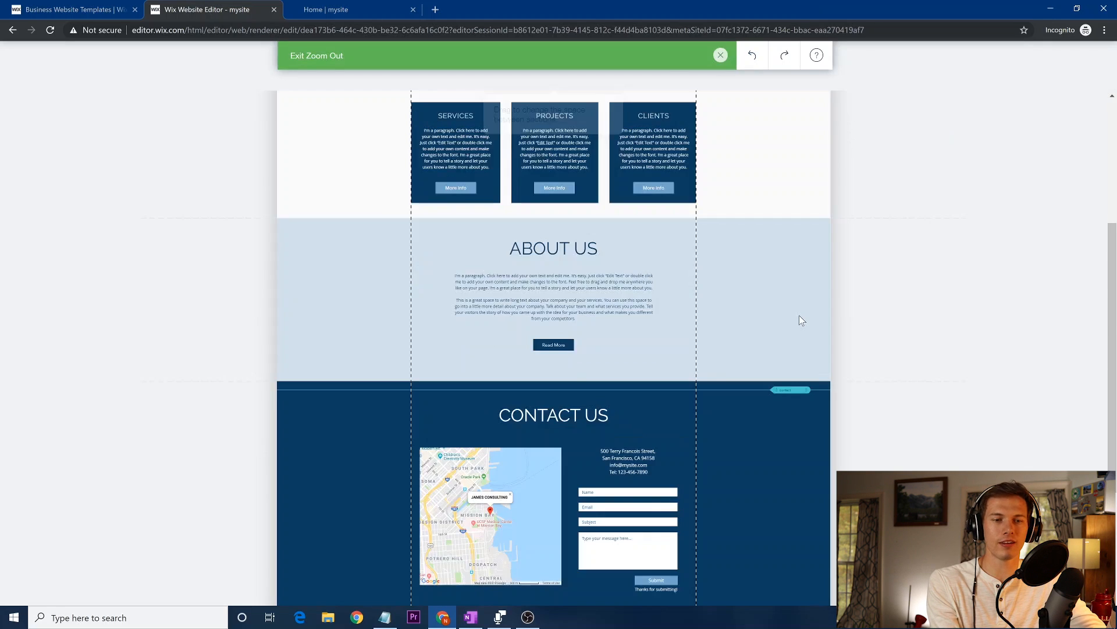
scroll(798, 316, "up", 4)
scroll(799, 317, "up", 3)
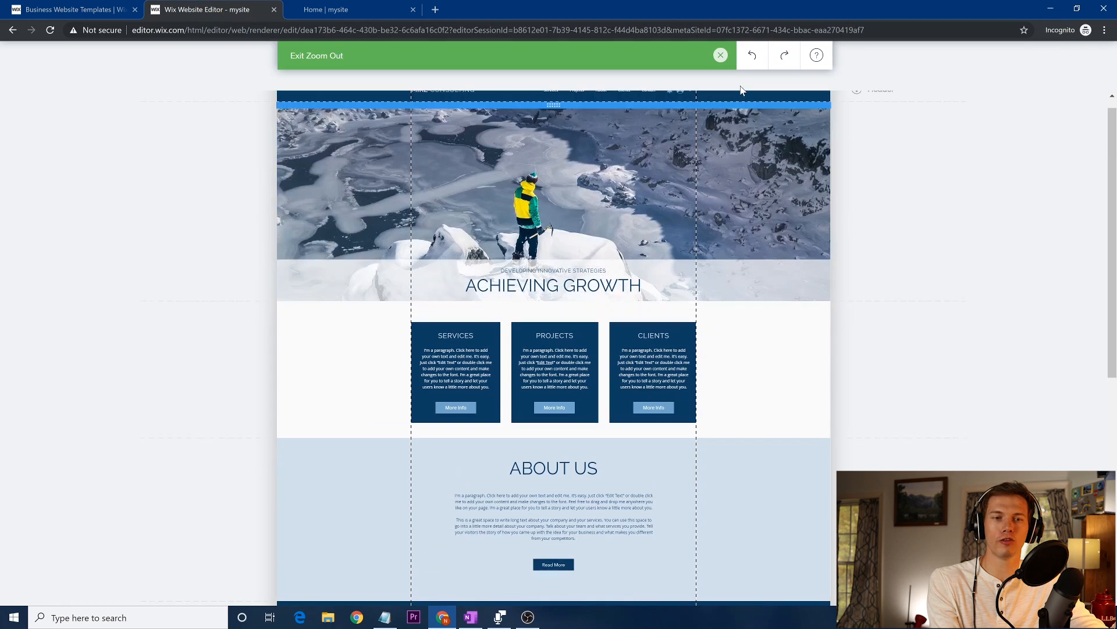
left_click(721, 56)
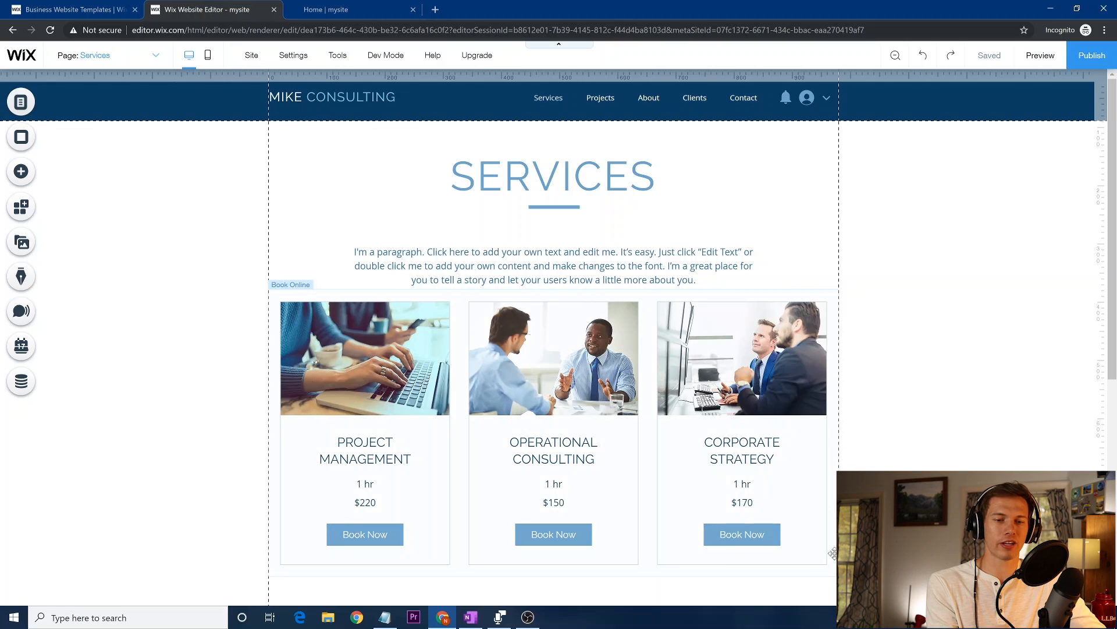
Step: Examine the Services page's Google SEO settings, including its title, description, page URL and search visibility
scroll(911, 449, "down", 2)
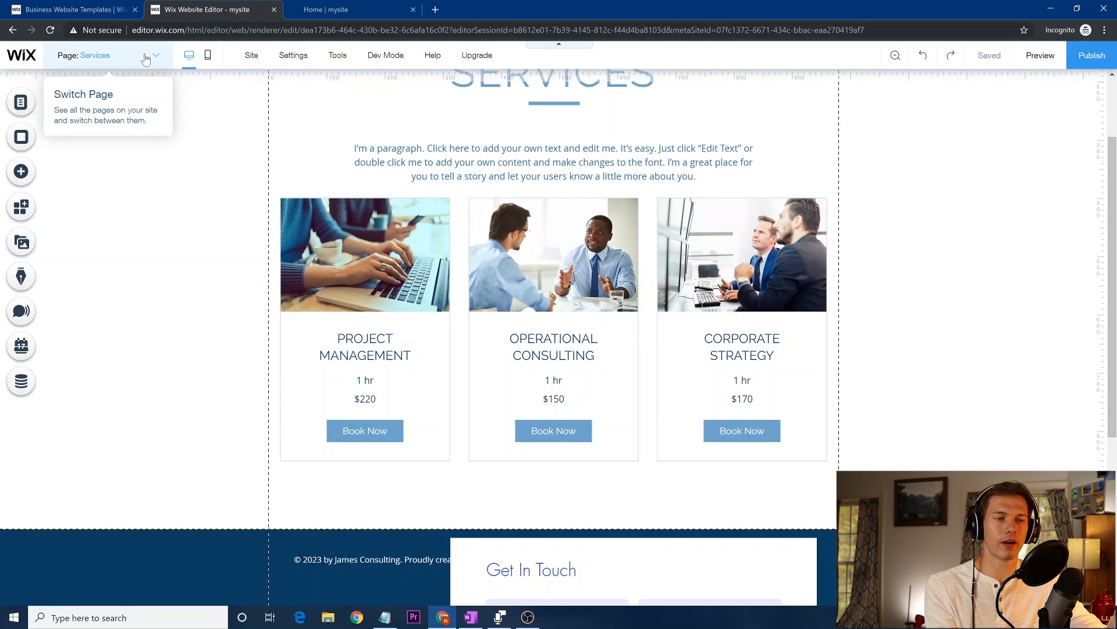
left_click(23, 104)
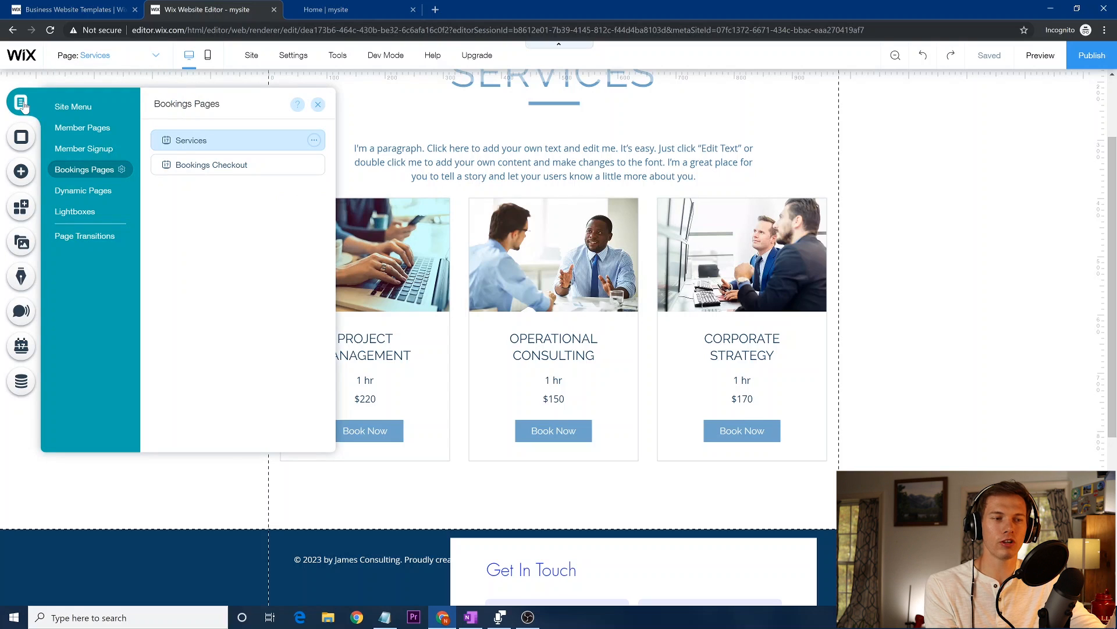
left_click(74, 106)
mouse_move(313, 165)
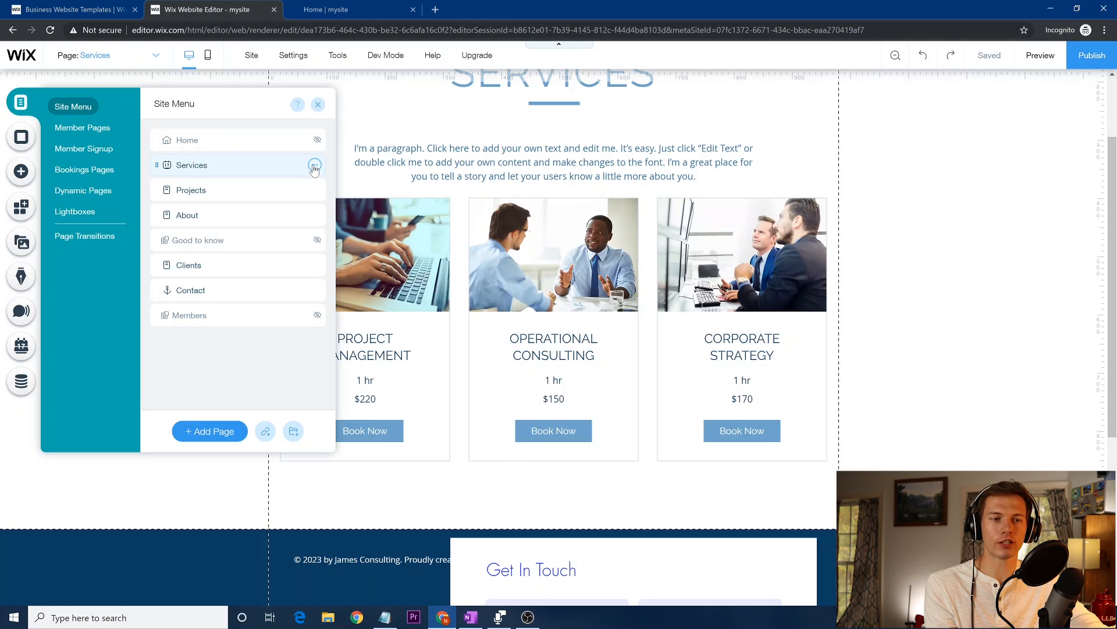
left_click(314, 166)
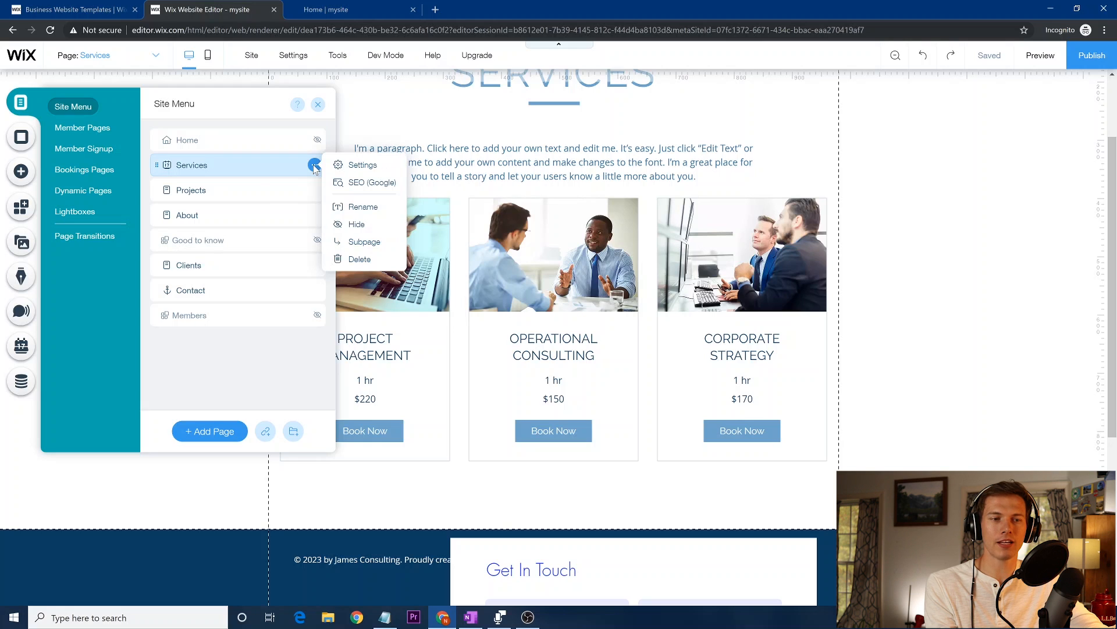
left_click(369, 182)
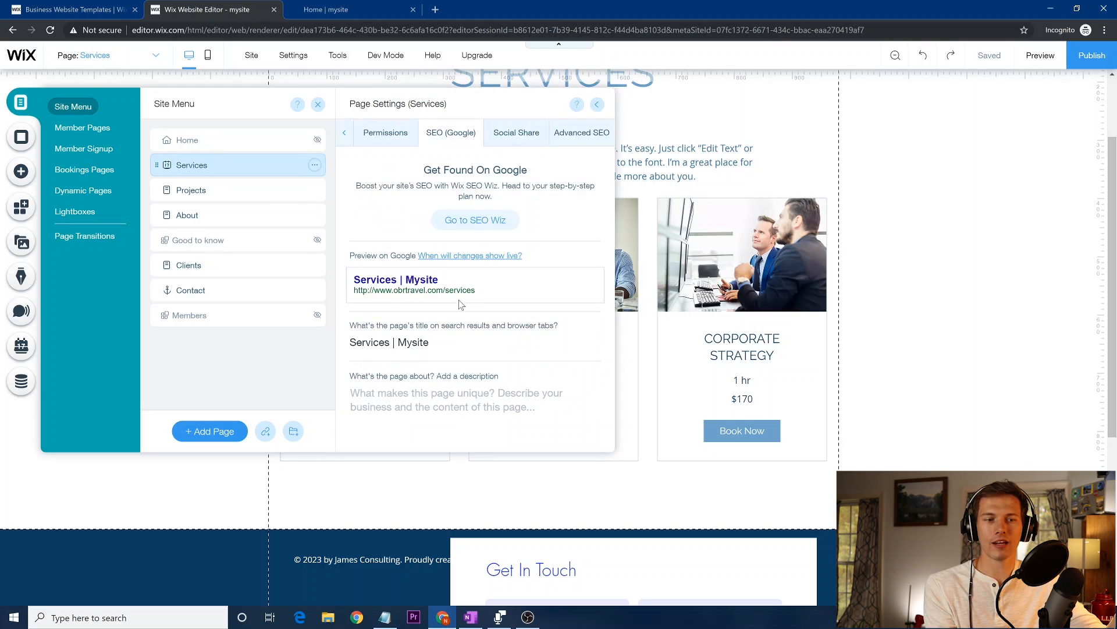
scroll(561, 302, "down", 3)
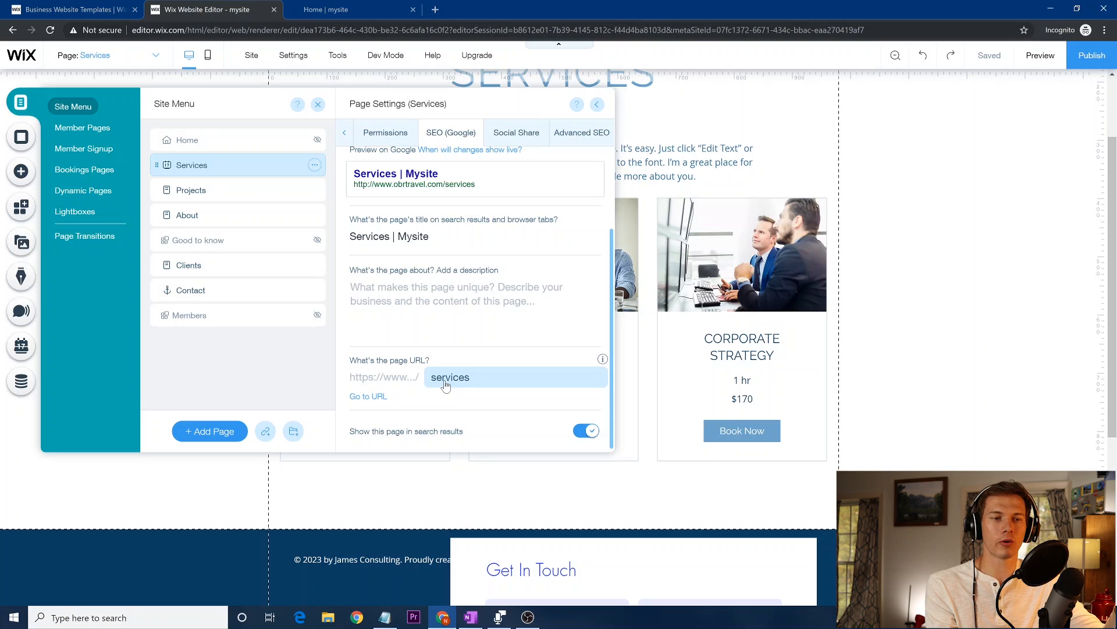
Step: Restrict viewing of the Good to know page to Members Only in its page permissions
left_click(306, 240)
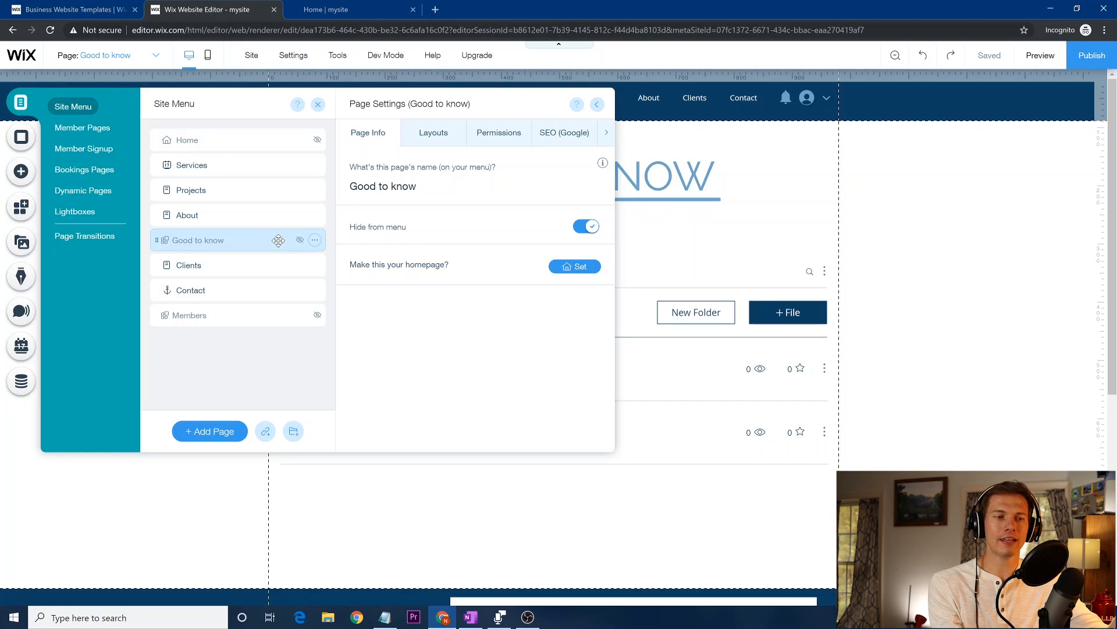
left_click(314, 241)
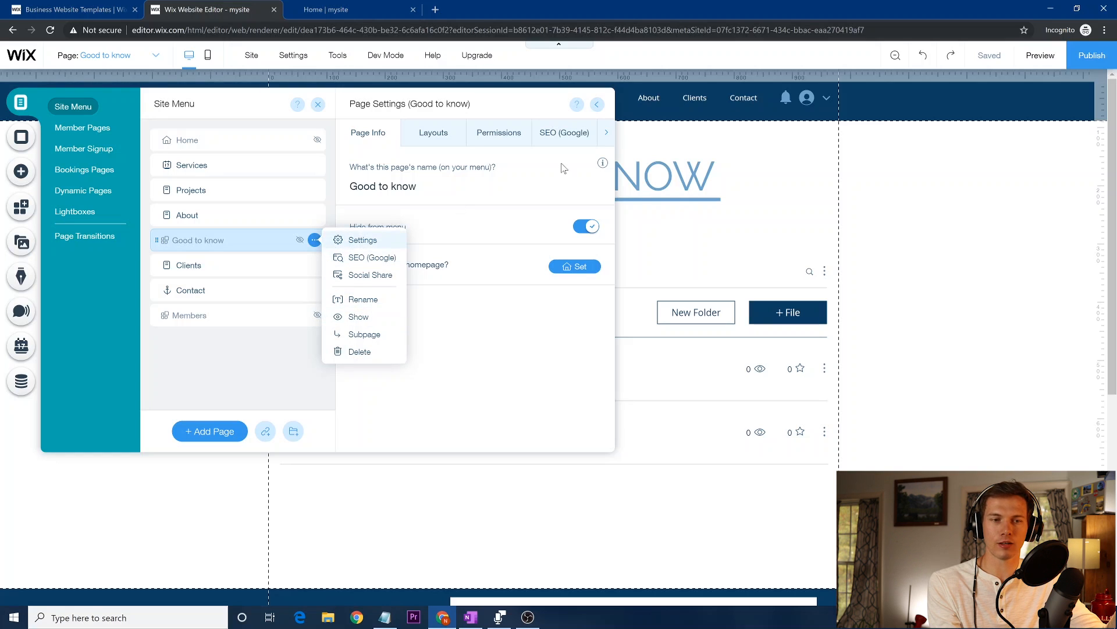
left_click(605, 138)
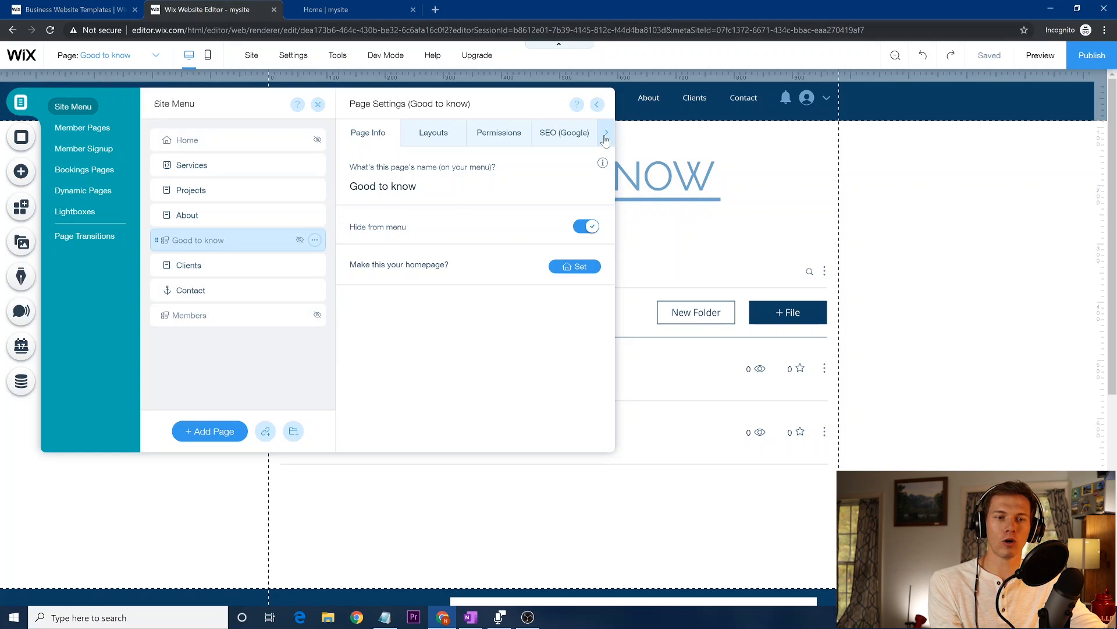
left_click(606, 138)
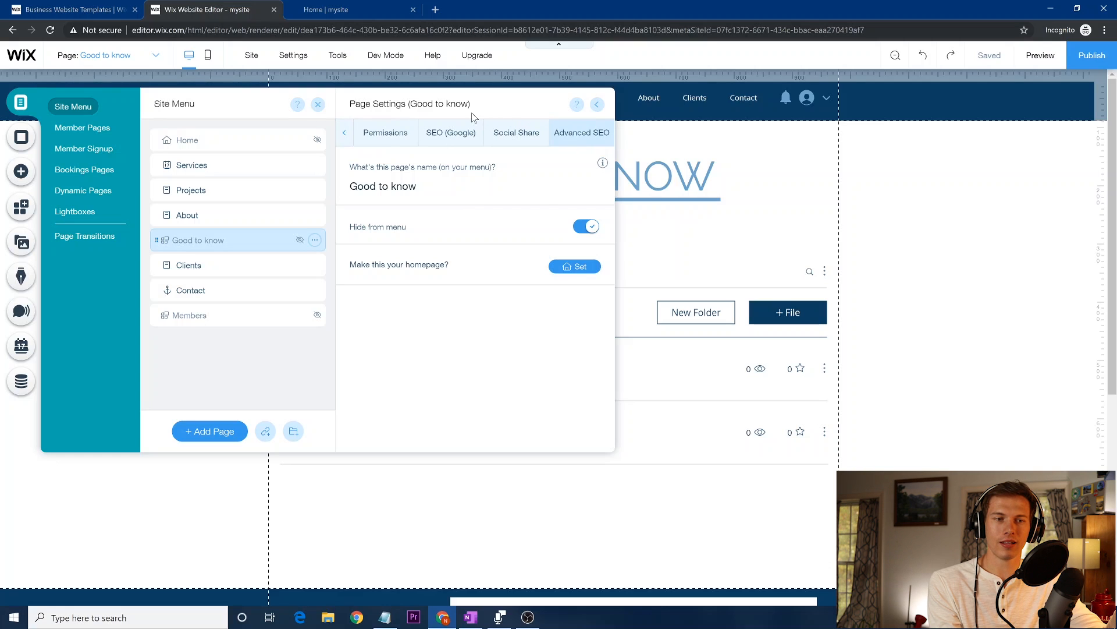
left_click(380, 132)
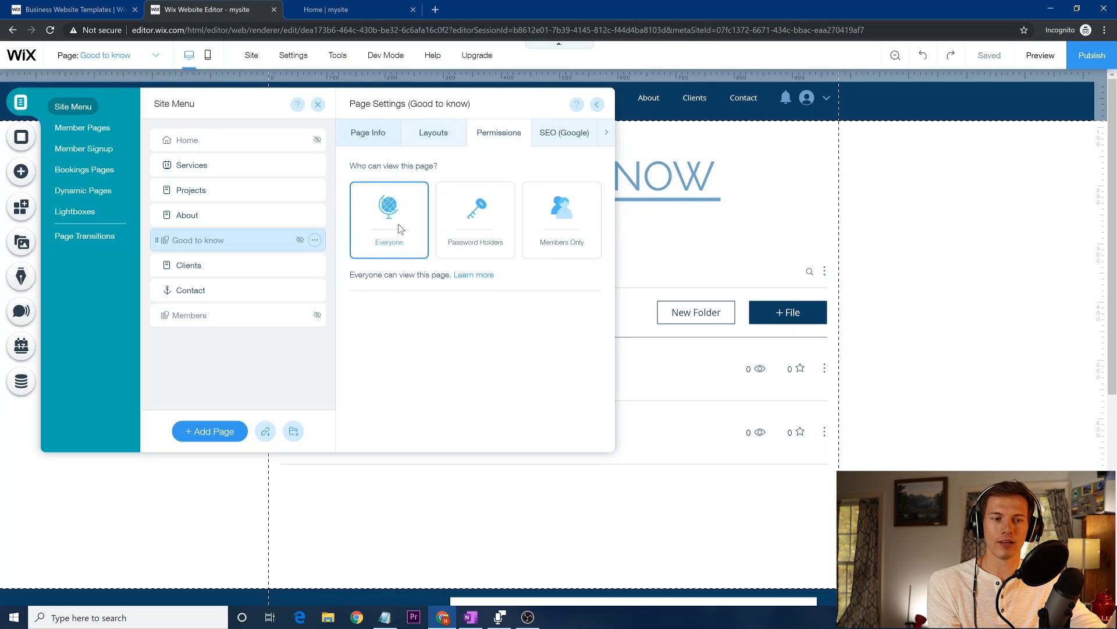
left_click(576, 217)
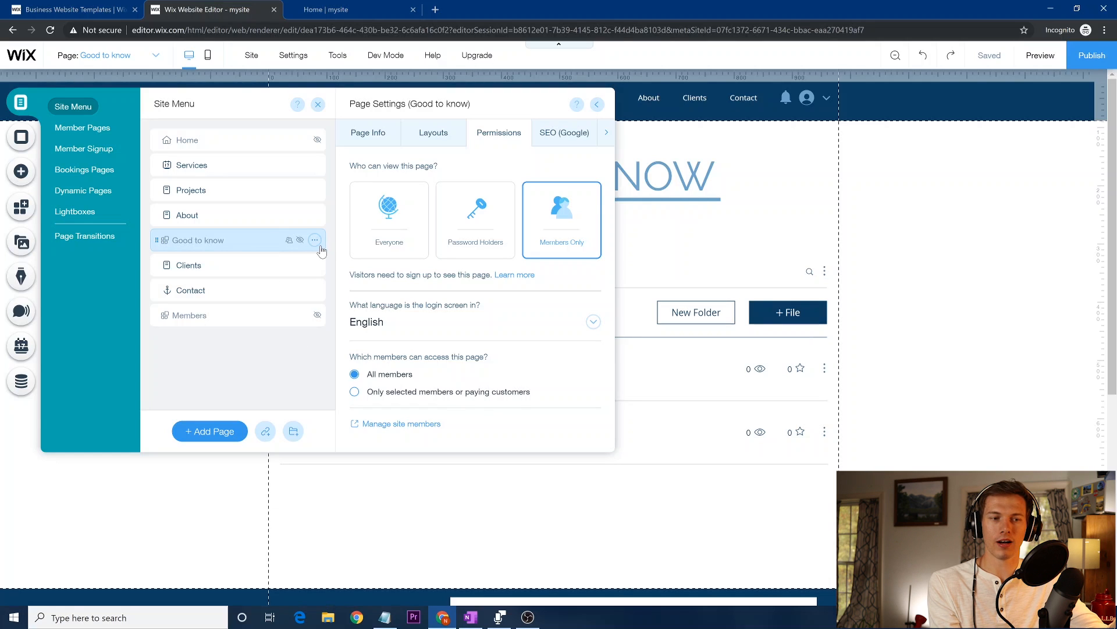
Step: Change the Good to know page's URL ending to "member" in its Google SEO settings
left_click(565, 132)
scroll(473, 382, "down", 3)
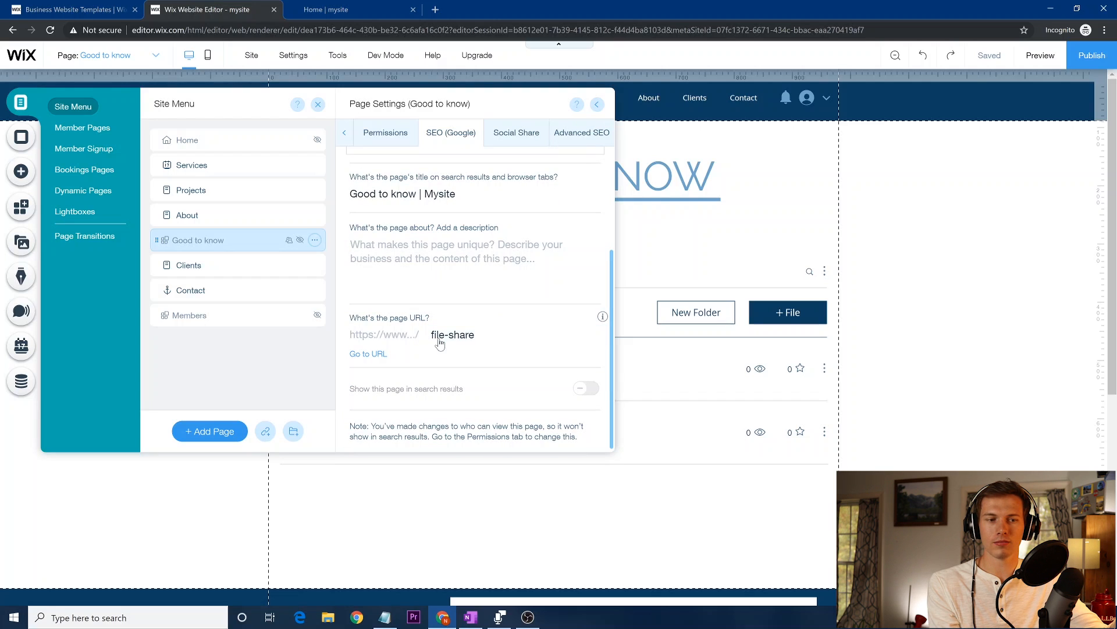
left_click(466, 344)
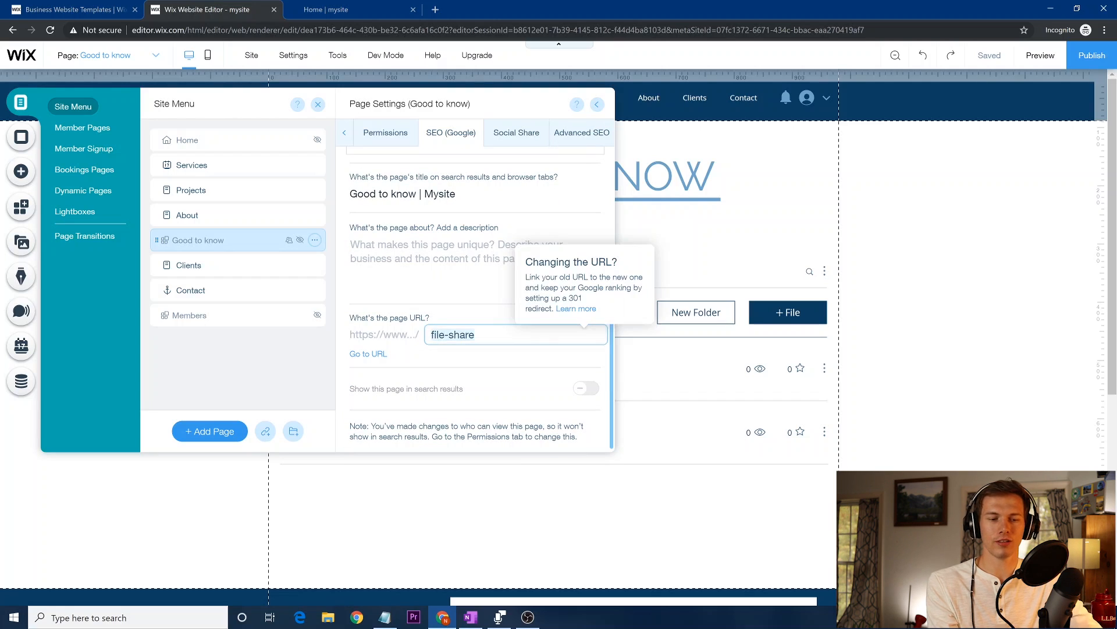
type("m")
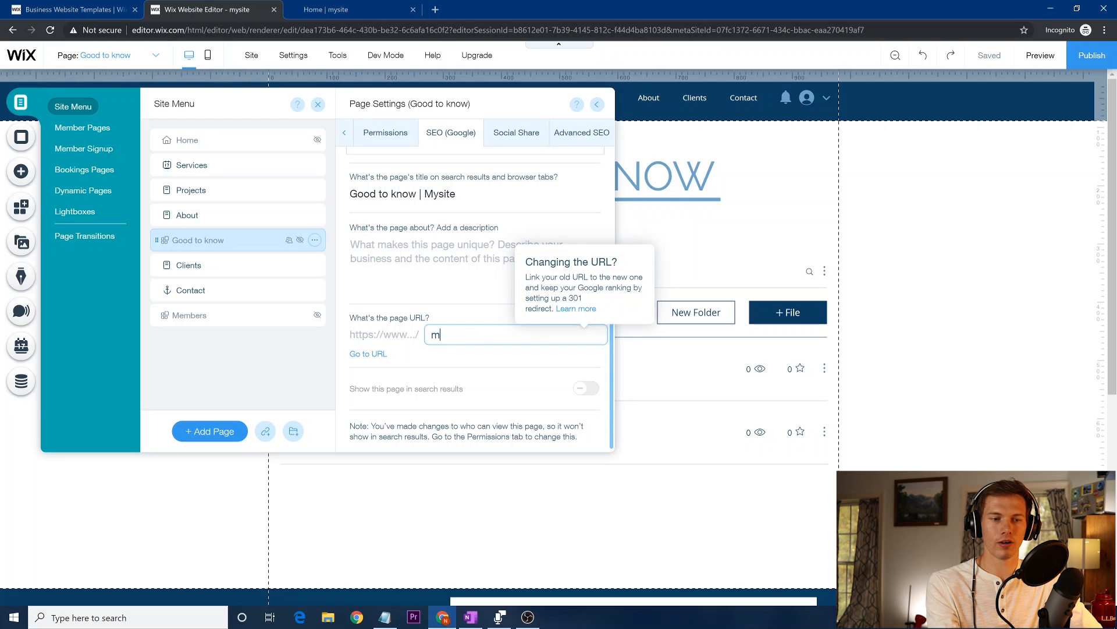
type("ember")
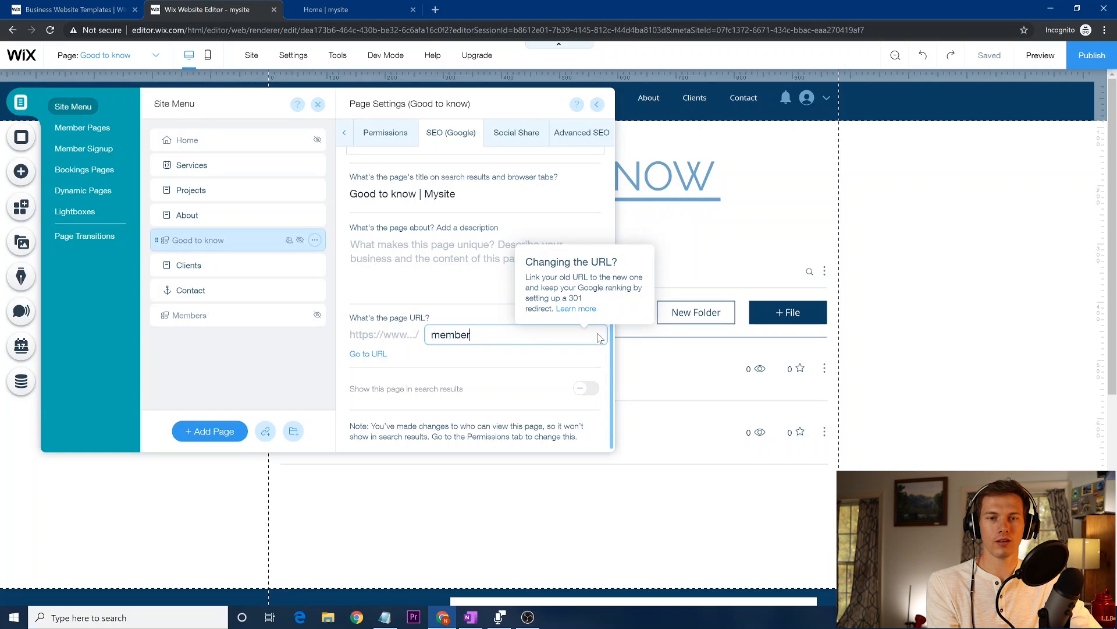
left_click(1100, 73)
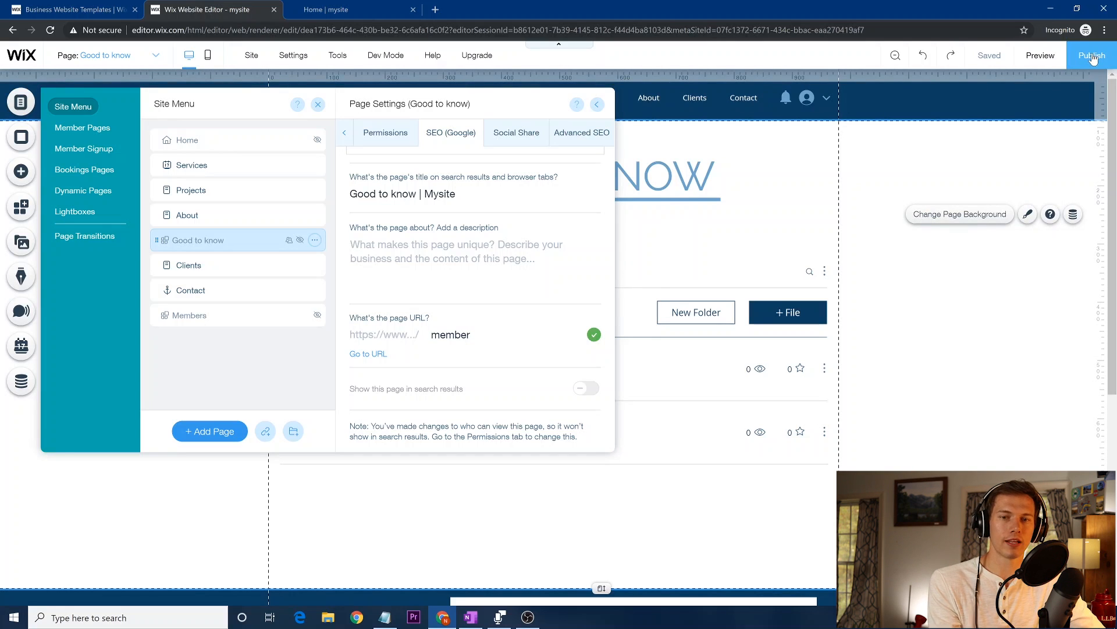
Step: Publish the site, check the live obrtravel.com/member page, and return to the editor, dismissing the publishing confirmation
left_click(1093, 56)
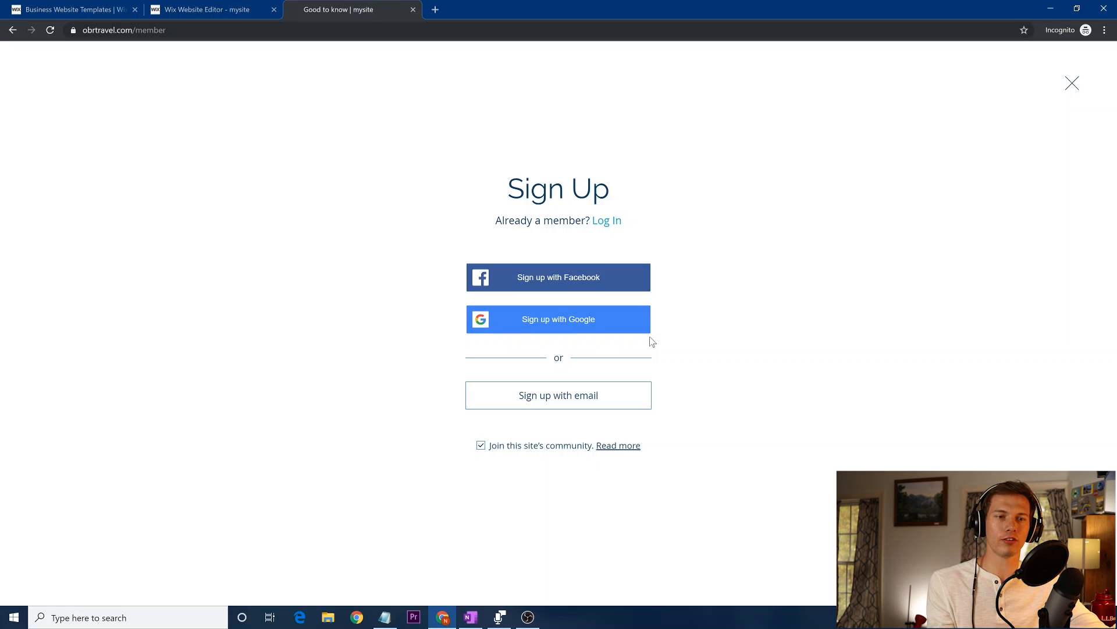
left_click(205, 6)
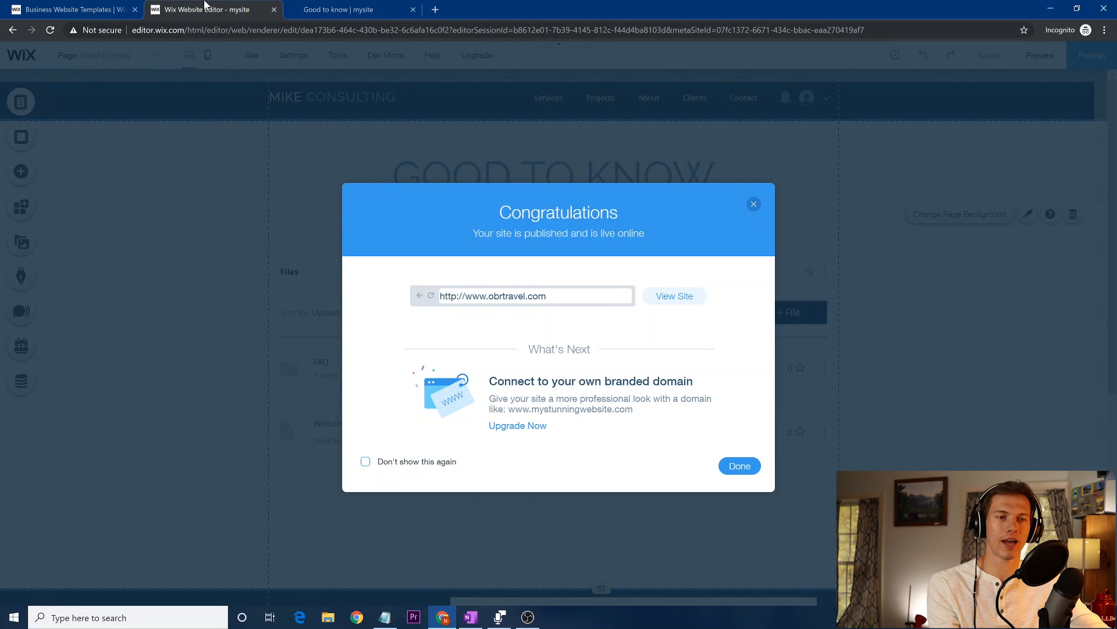
left_click(753, 205)
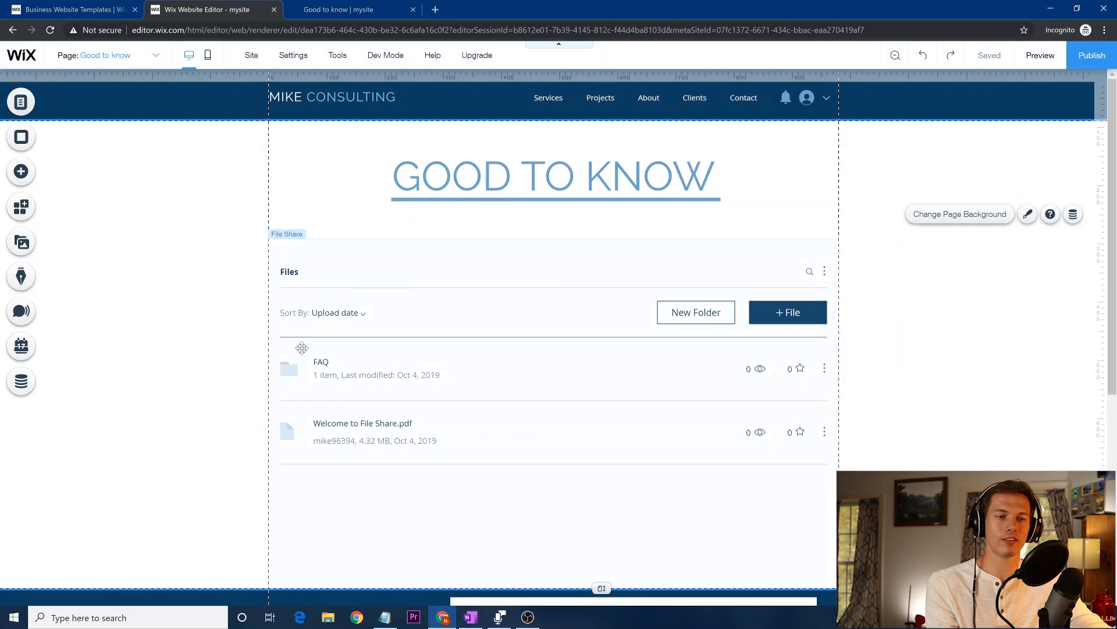
Step: Switch the editor from the Good to know page to the Home page
left_click(143, 56)
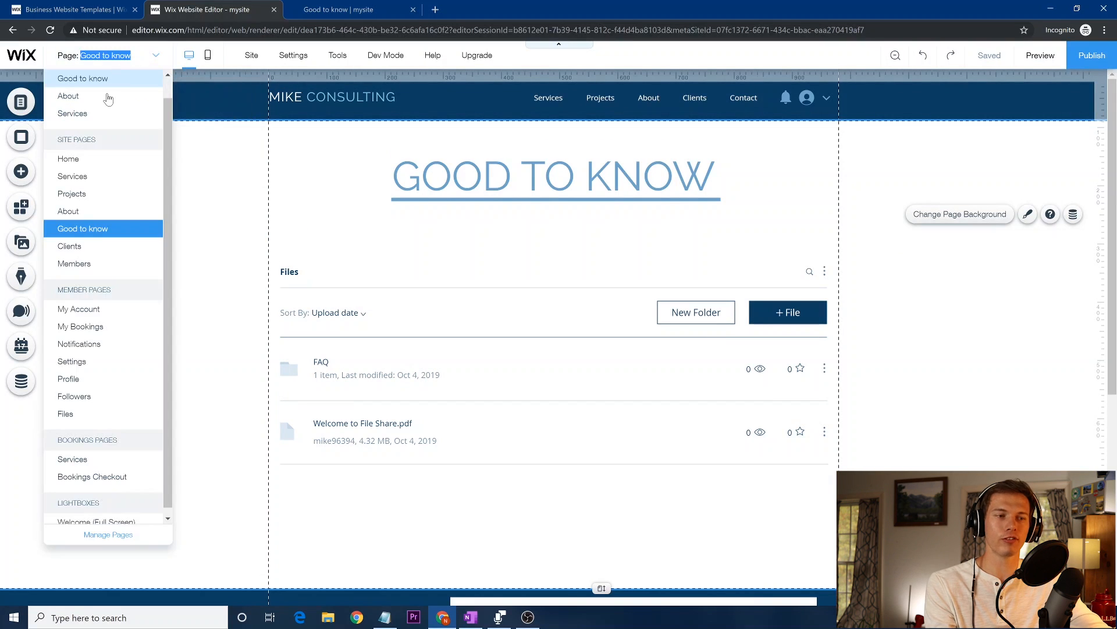
scroll(100, 144, "up", 1)
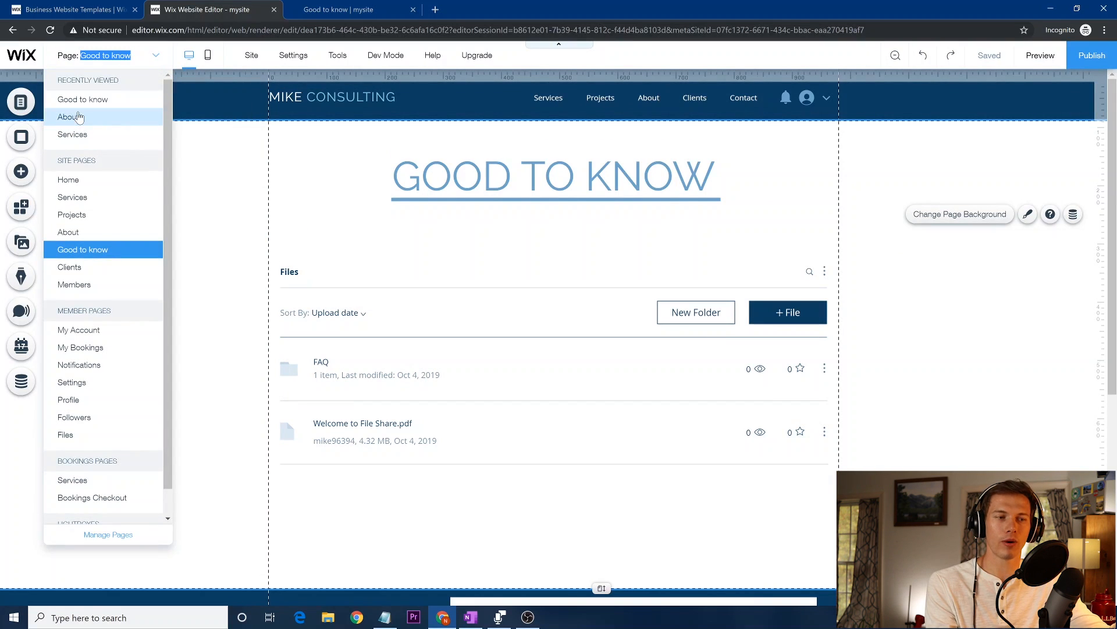
left_click(85, 182)
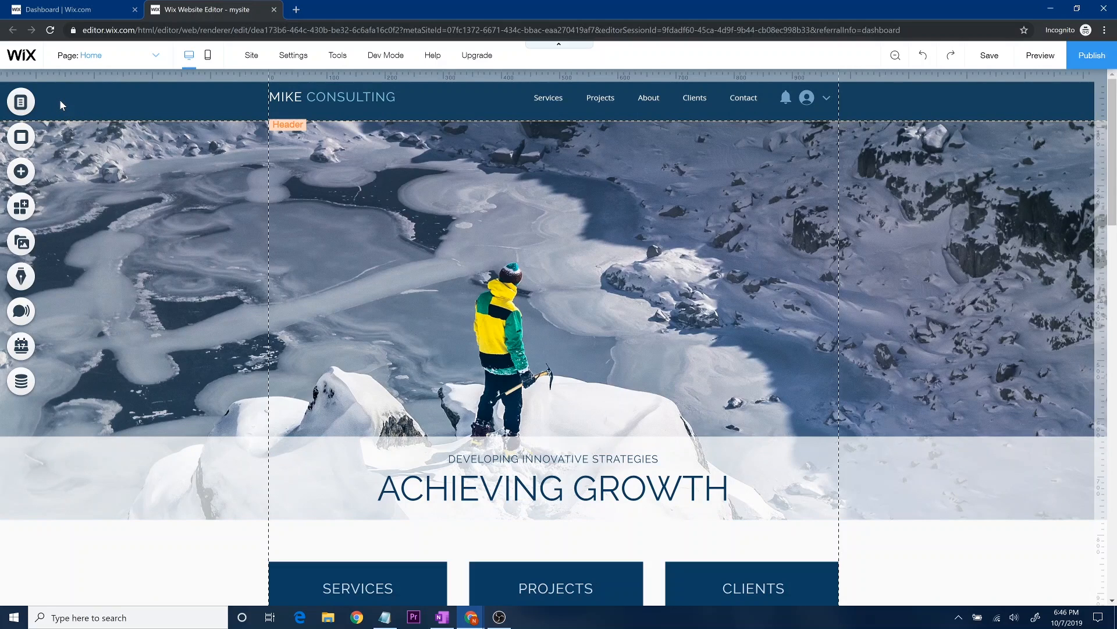
Step: Add a blank page named "New Page" to the site and hide it from the site menu
left_click(20, 103)
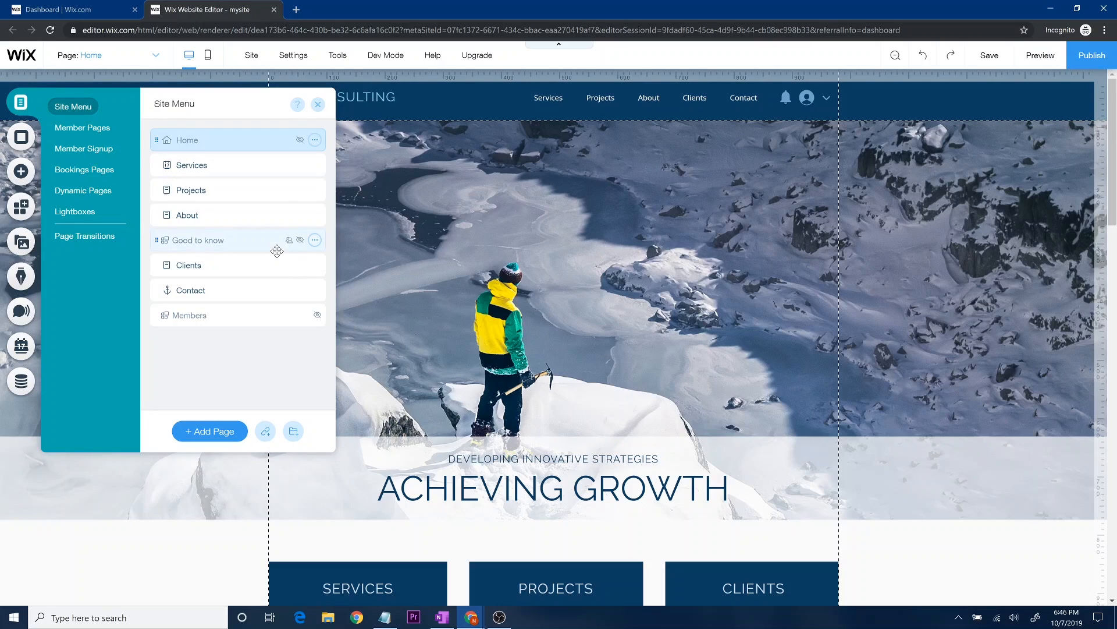
left_click(202, 431)
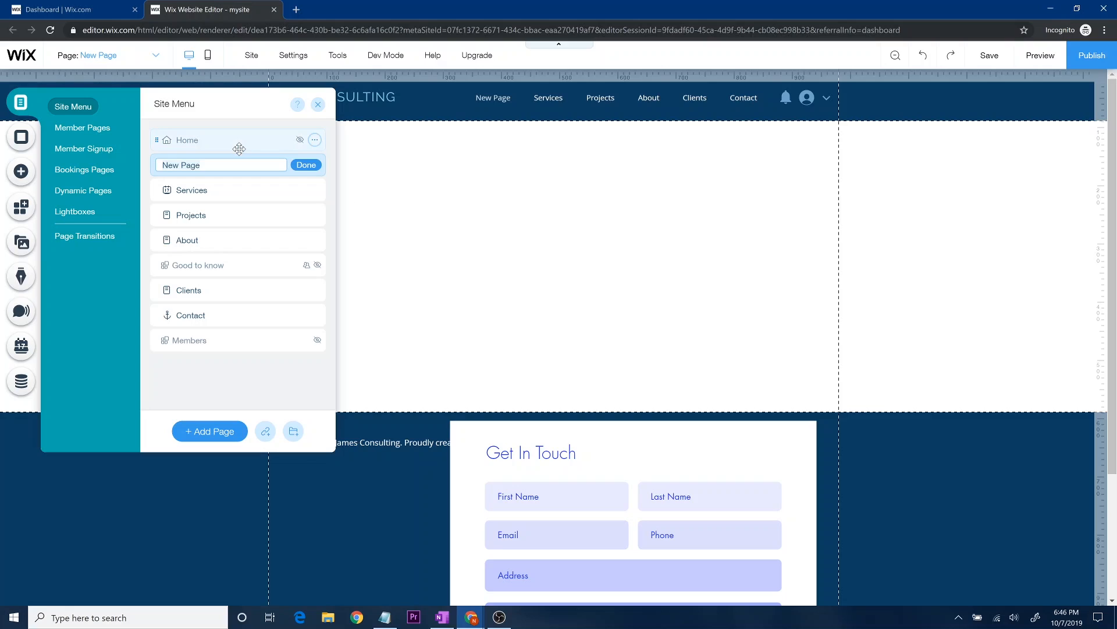
left_click(306, 165)
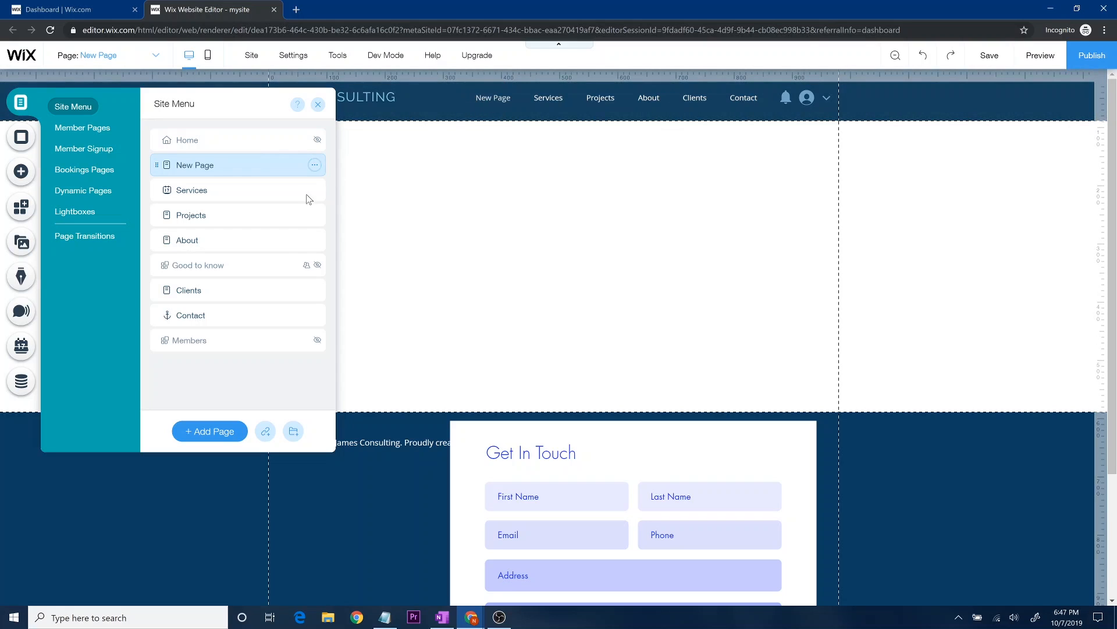
left_click(315, 166)
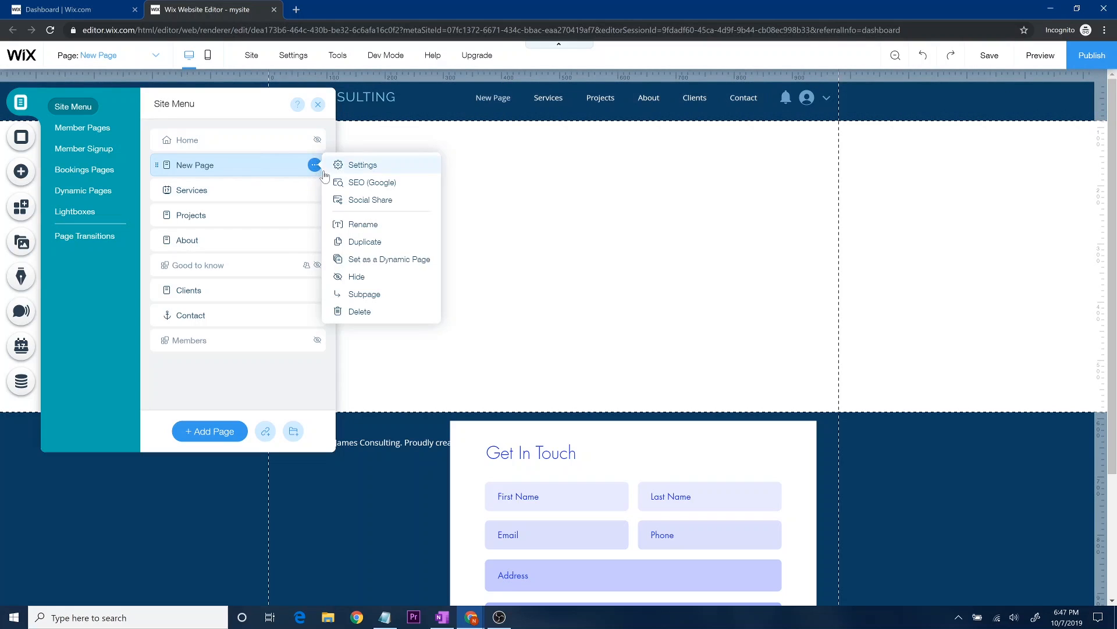
left_click(394, 277)
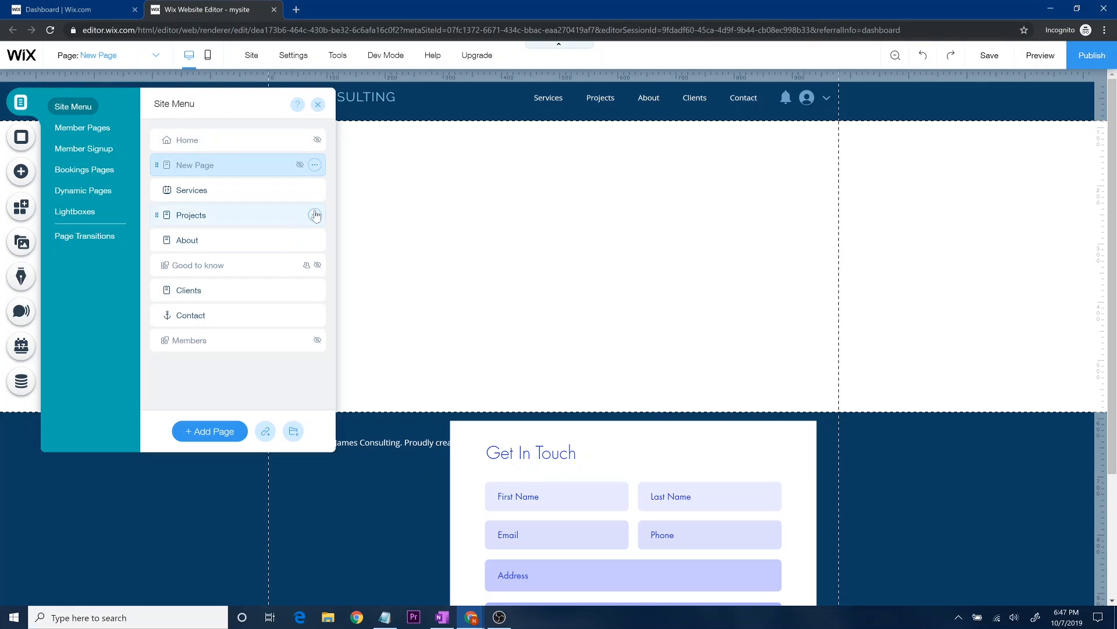
left_click(316, 168)
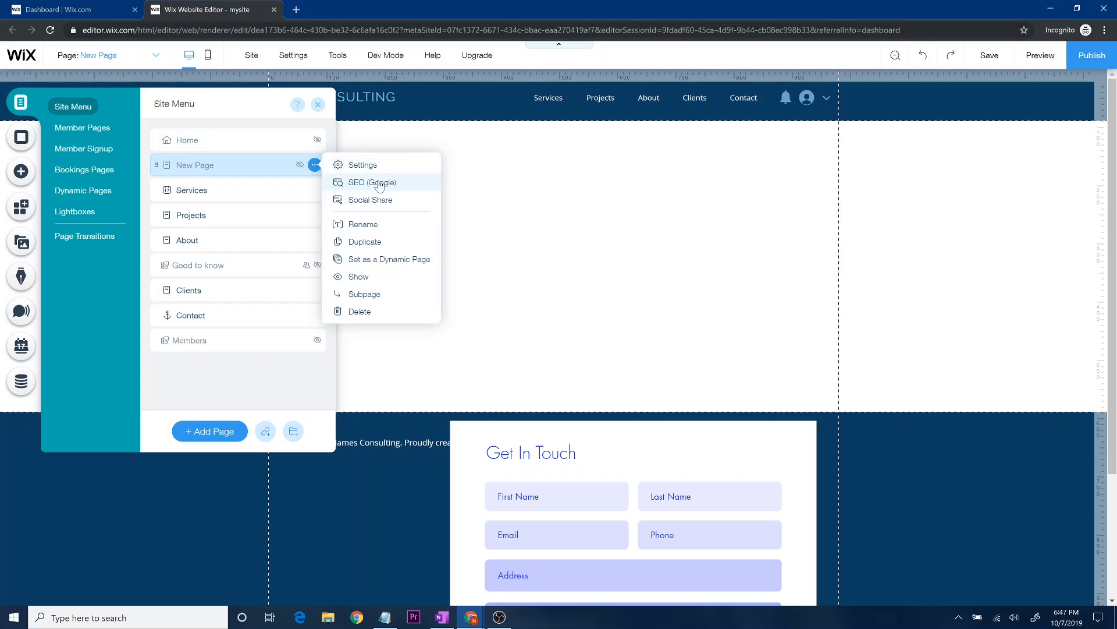
left_click(563, 222)
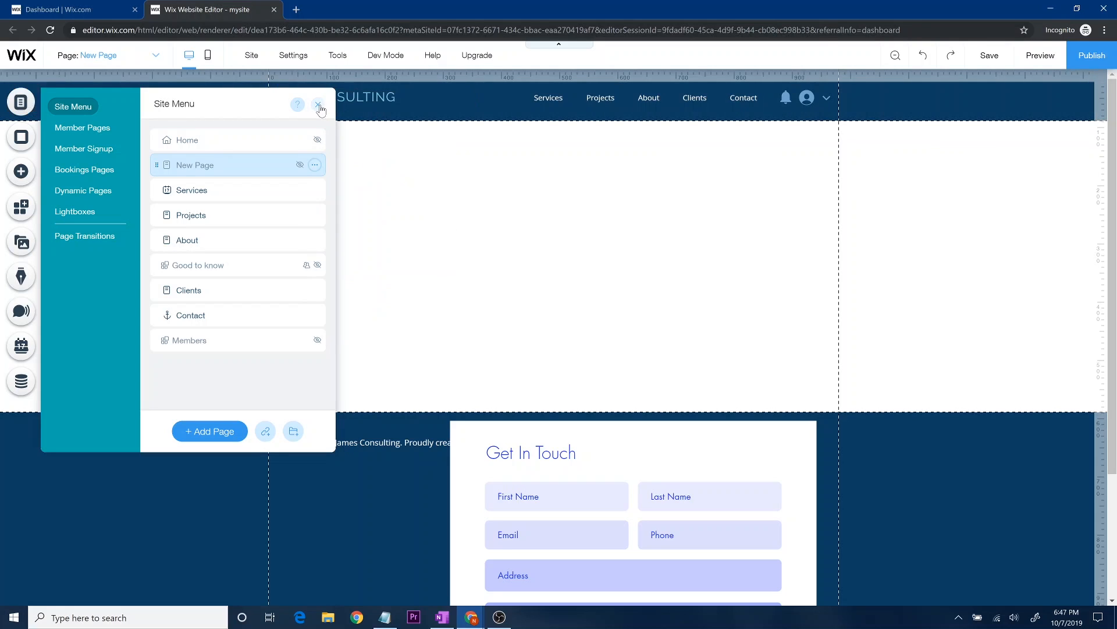
left_click(319, 107)
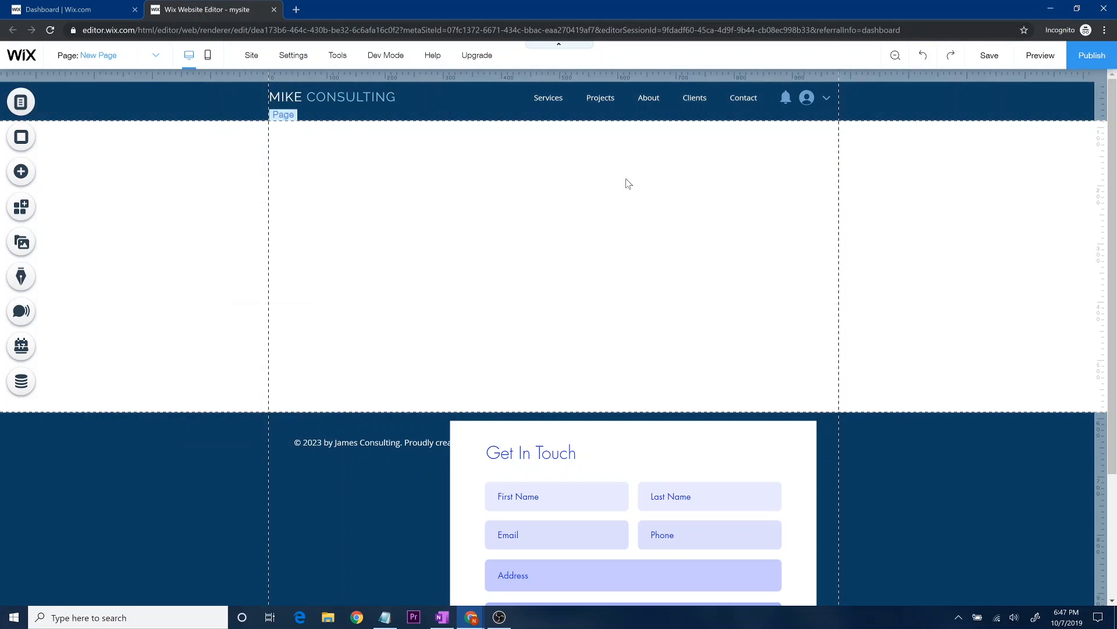
Step: Add the "Your Brand" strip from the Welcome strip designs to the blank New Page, directly below the header
left_click(21, 174)
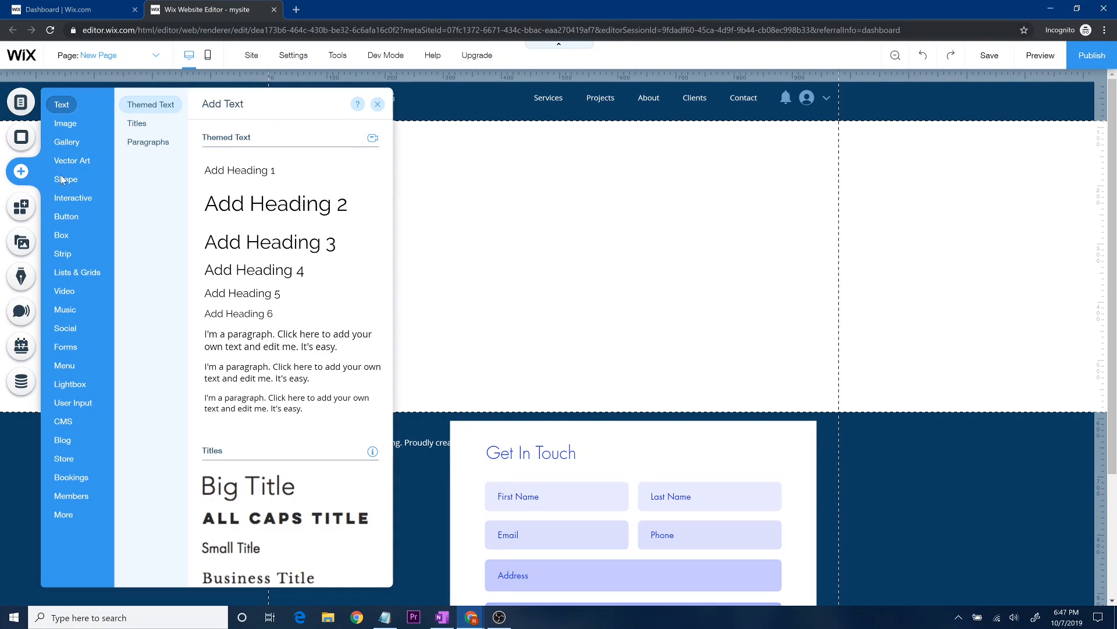
left_click(67, 141)
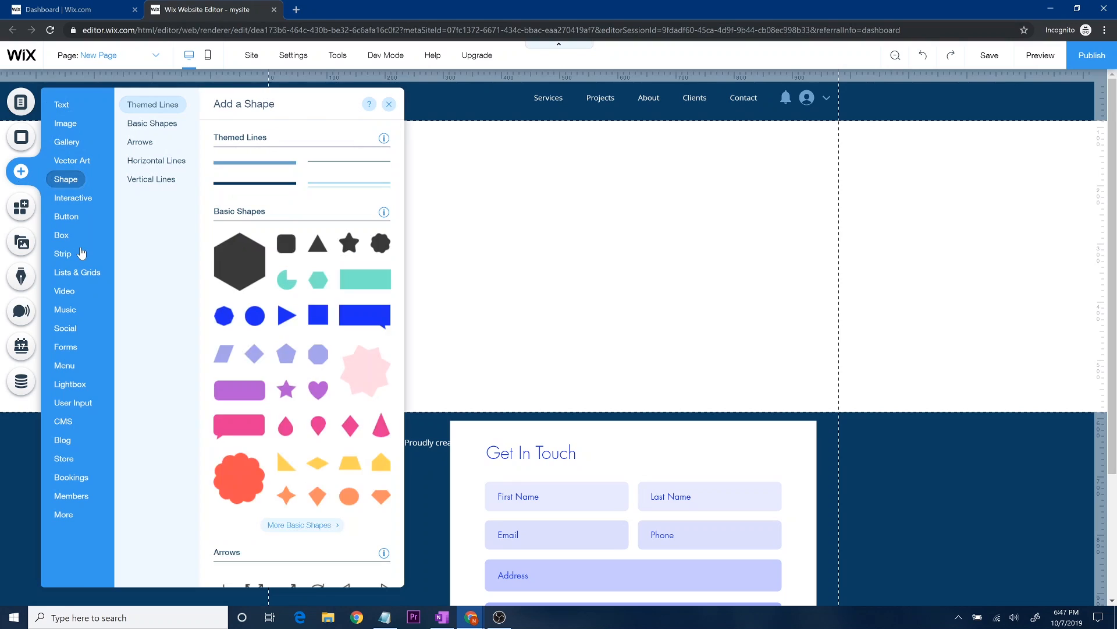
mouse_move(64, 257)
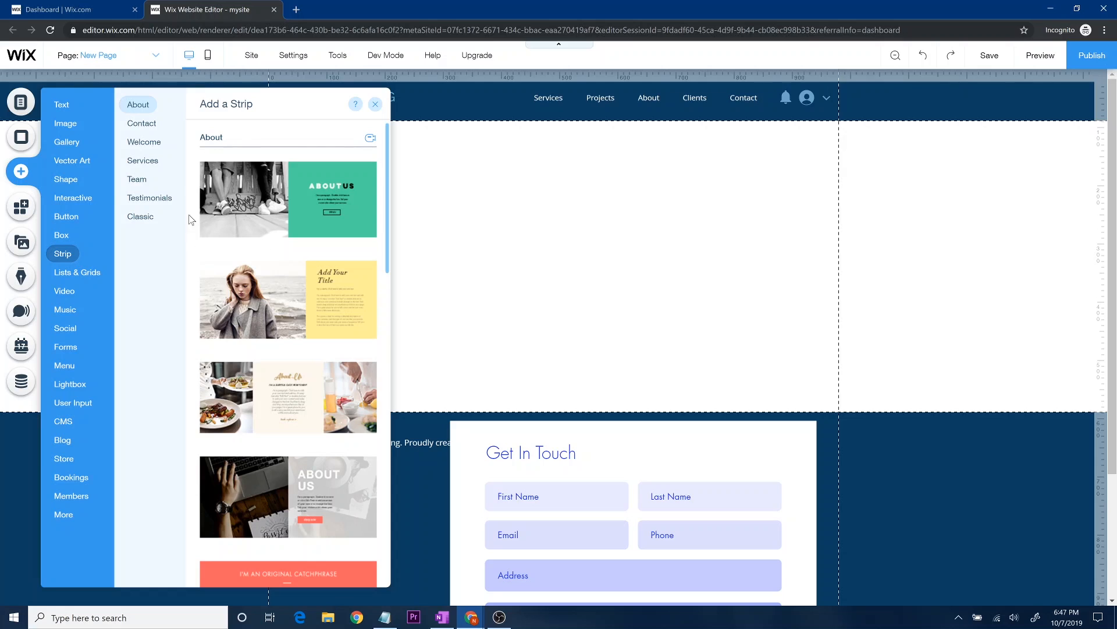
left_click(147, 143)
left_click(142, 124)
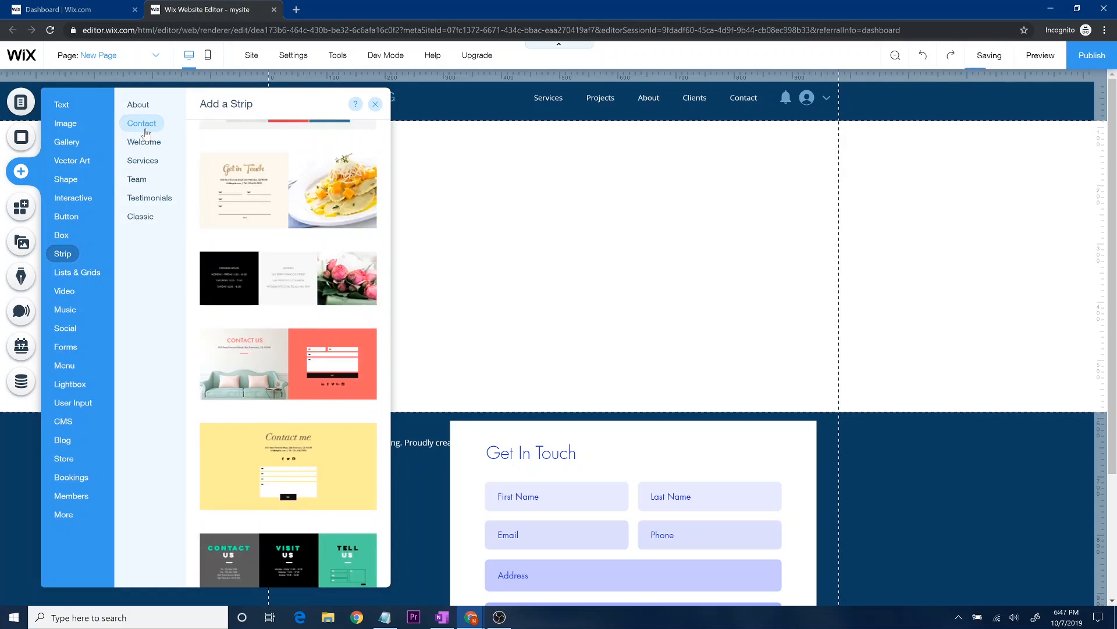
left_click(140, 145)
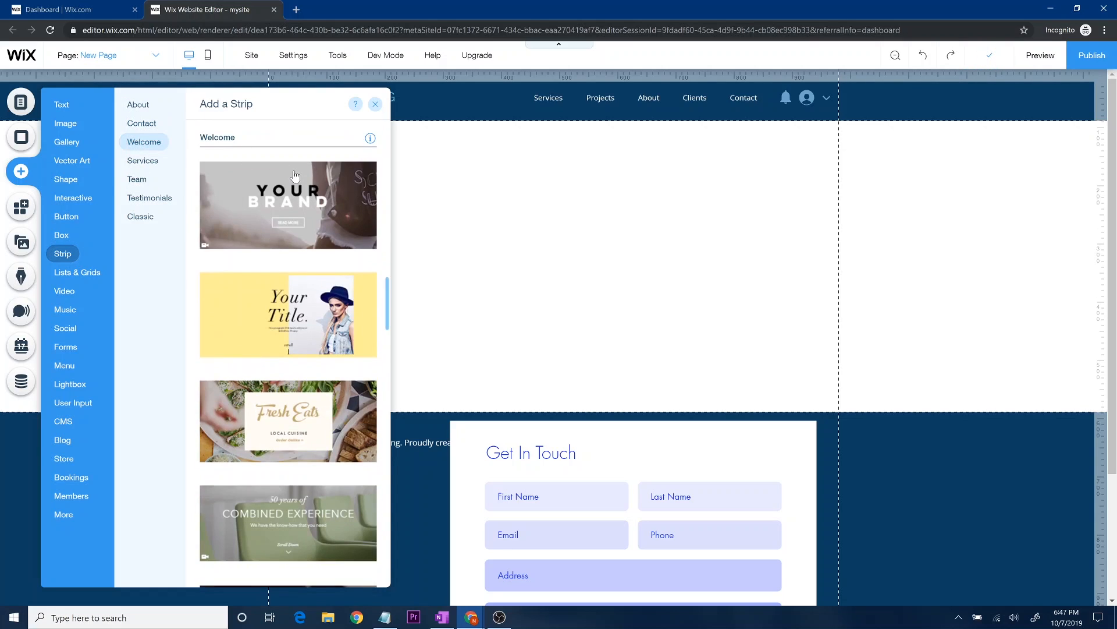
left_click_drag(332, 199, 532, 231)
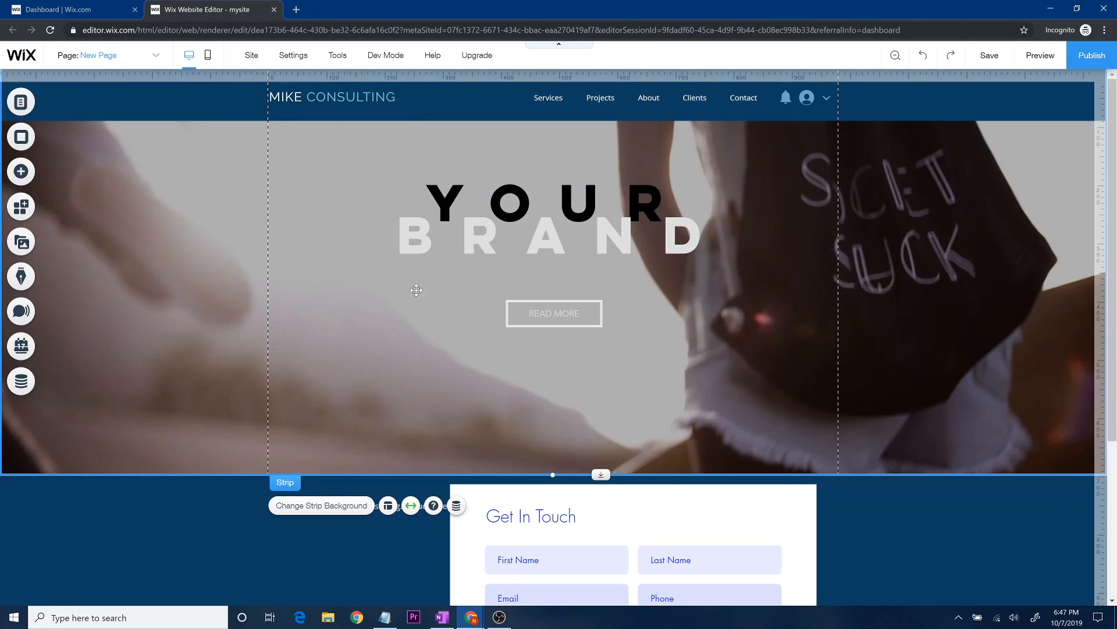
Step: Browse the background choices and the image library available for the "Your Brand" strip without changing its background
left_click(236, 262)
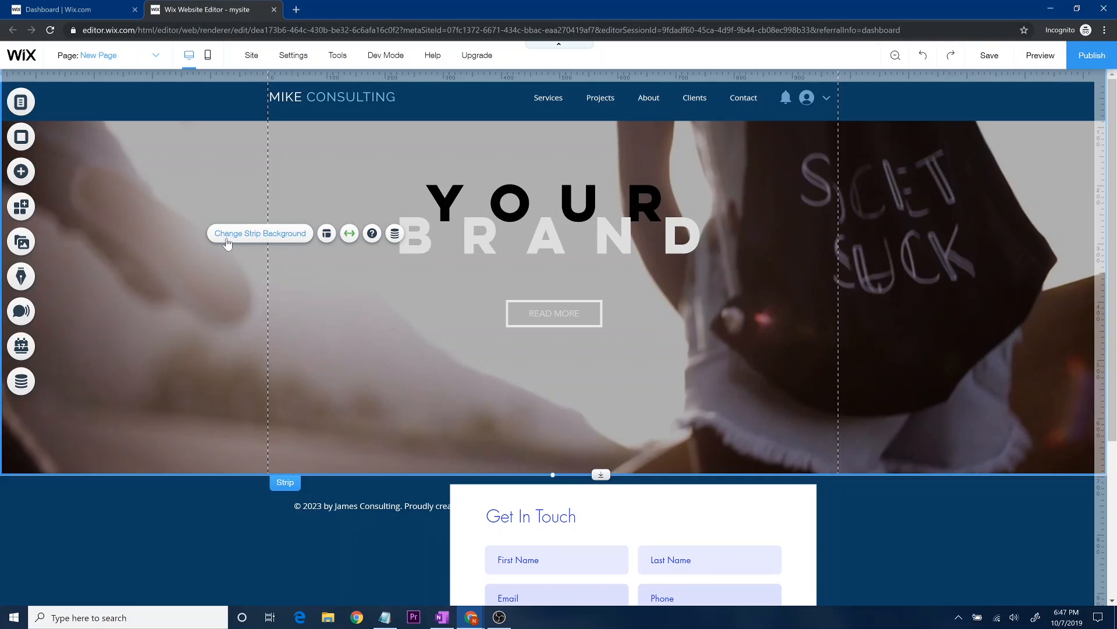
left_click(226, 237)
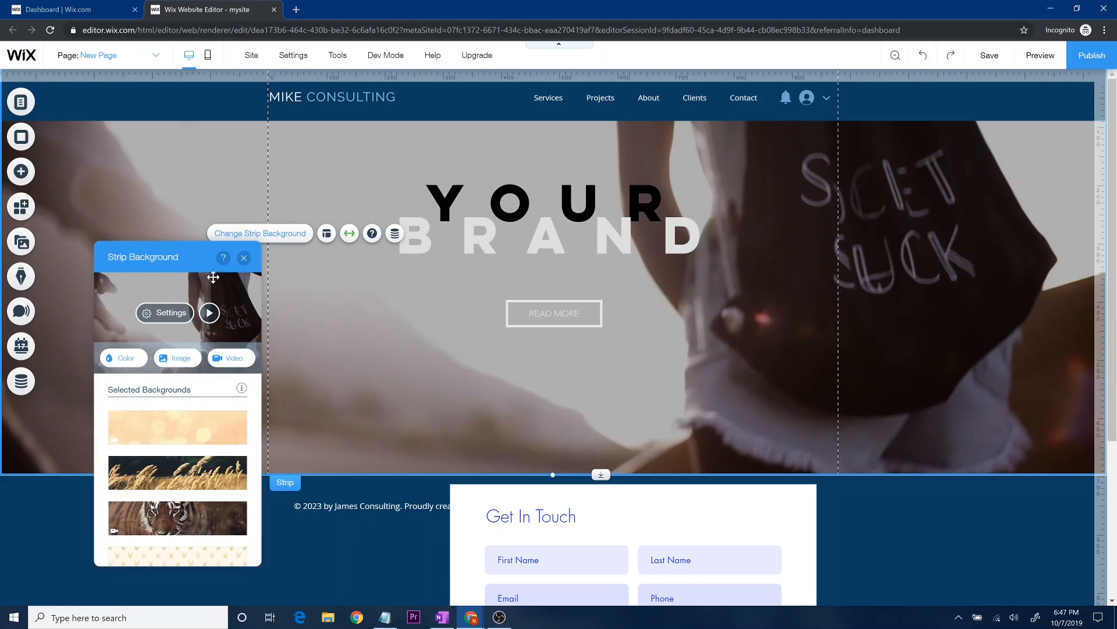
scroll(189, 465, "down", 5)
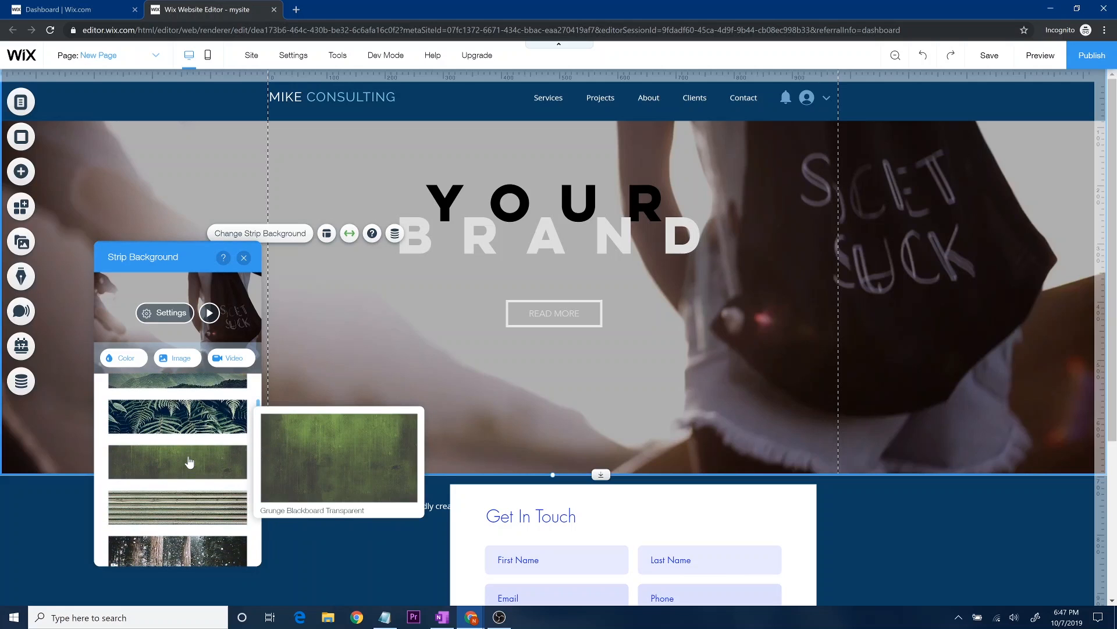
scroll(189, 465, "down", 2)
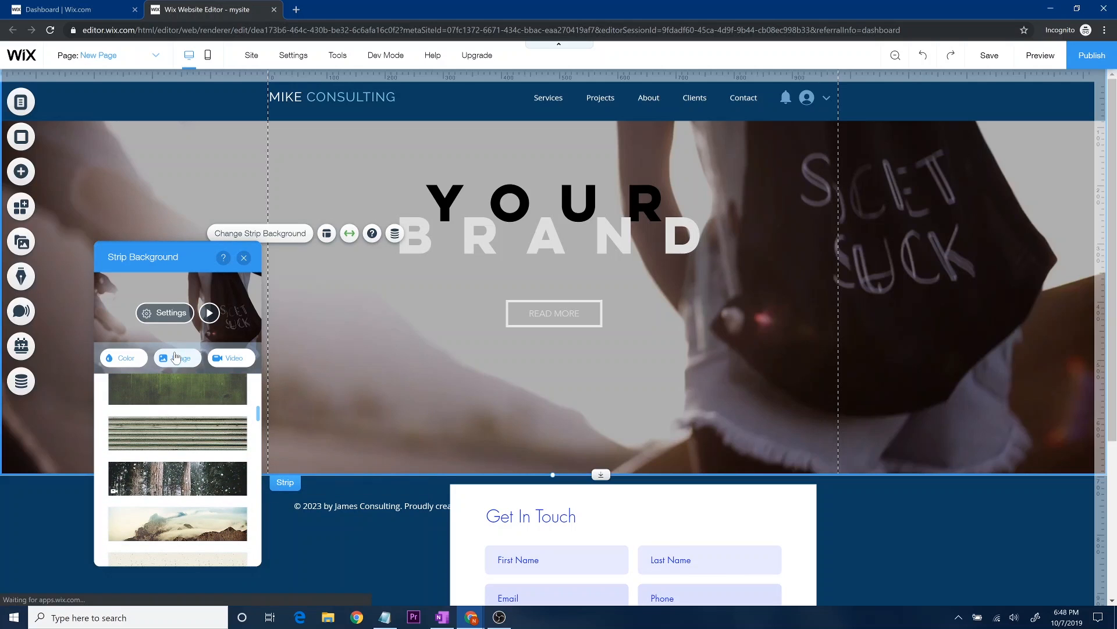
left_click(176, 356)
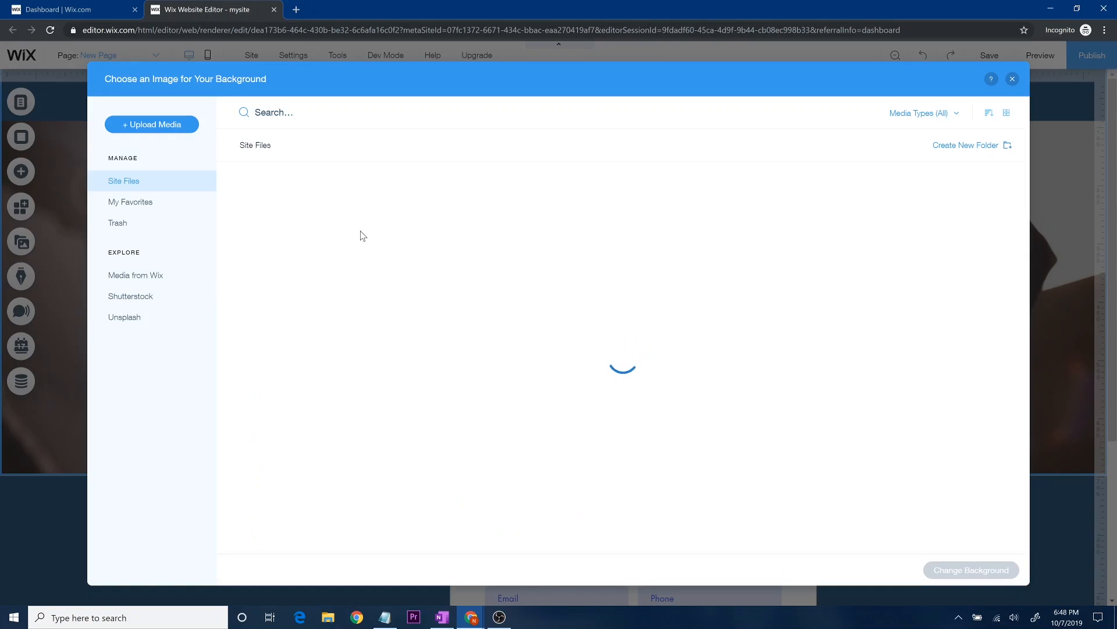
left_click(1012, 78)
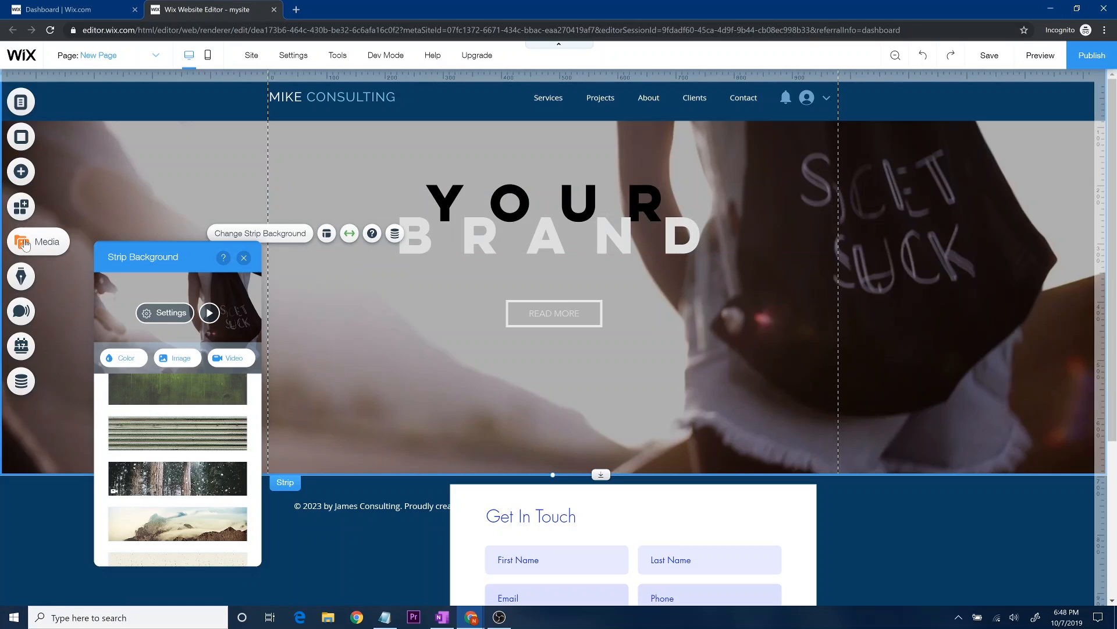
Step: Add the chocolate truffles video from the Free Wix Videos to the page and move it up onto the "Your Brand" strip
left_click(24, 242)
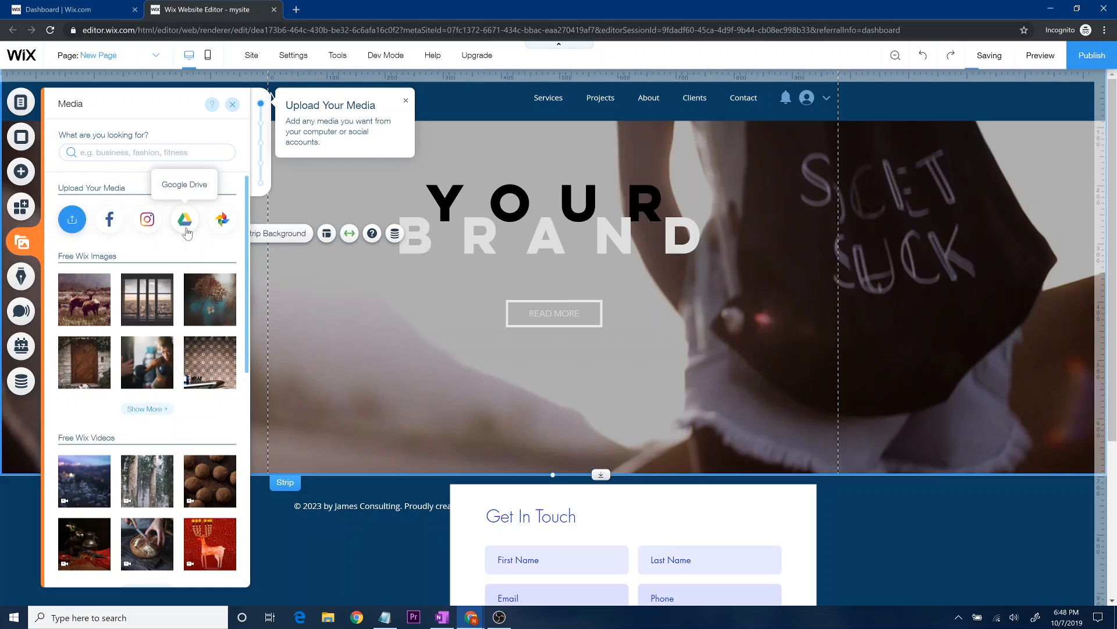
mouse_move(172, 285)
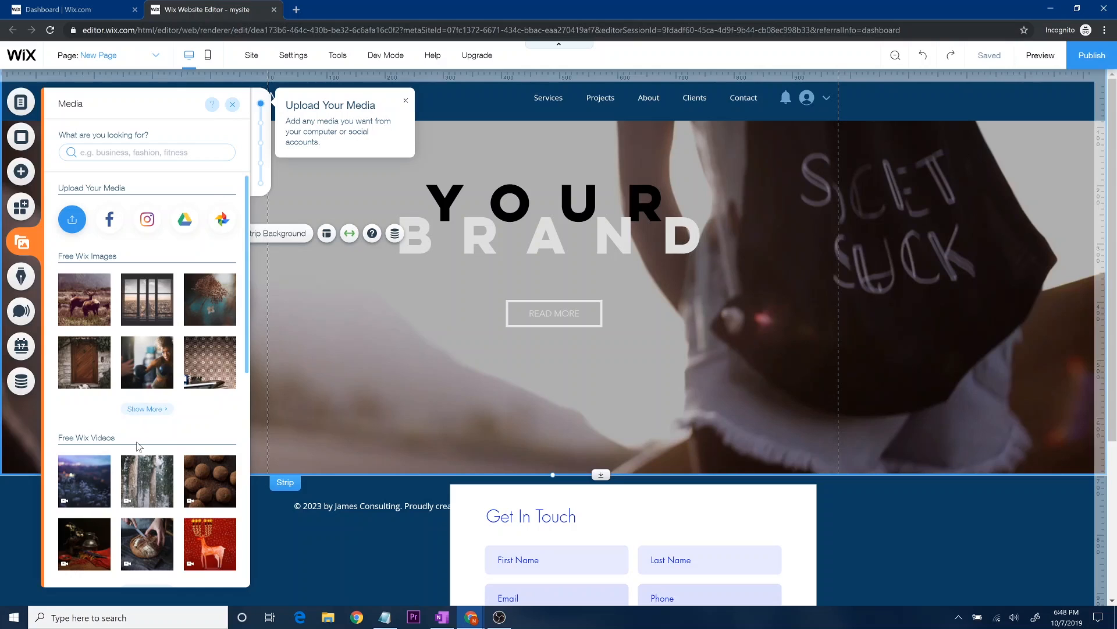
scroll(149, 465, "down", 3)
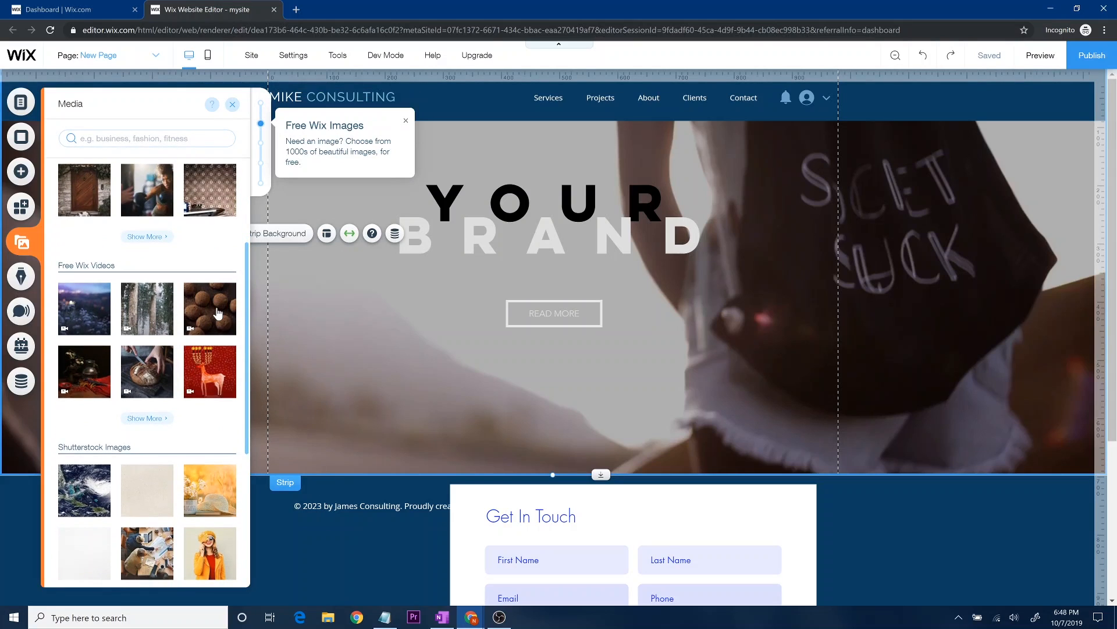
mouse_move(215, 314)
left_click_drag(215, 314, 444, 361)
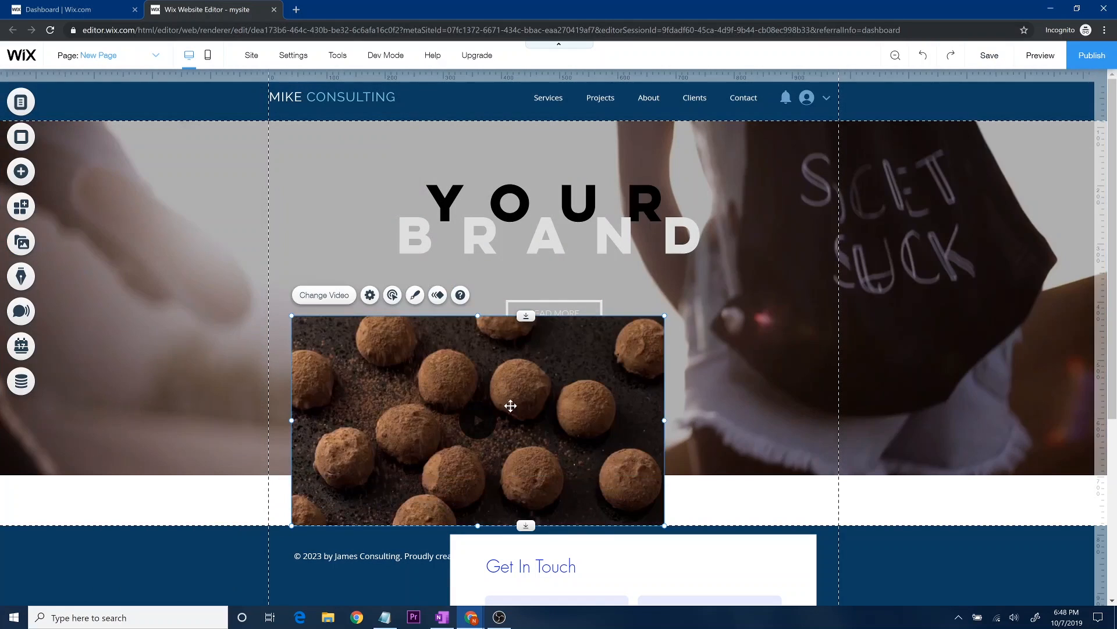
left_click_drag(462, 365, 475, 324)
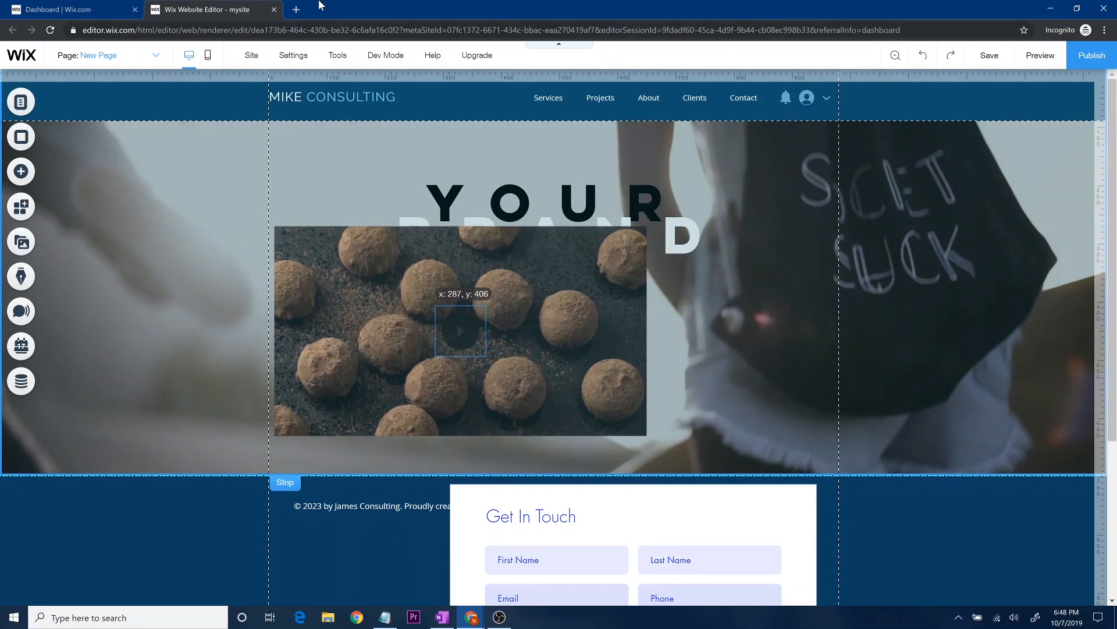
Step: View the santrelmedia.com home page in a new browser tab and return to the Wix editor
left_click(296, 9)
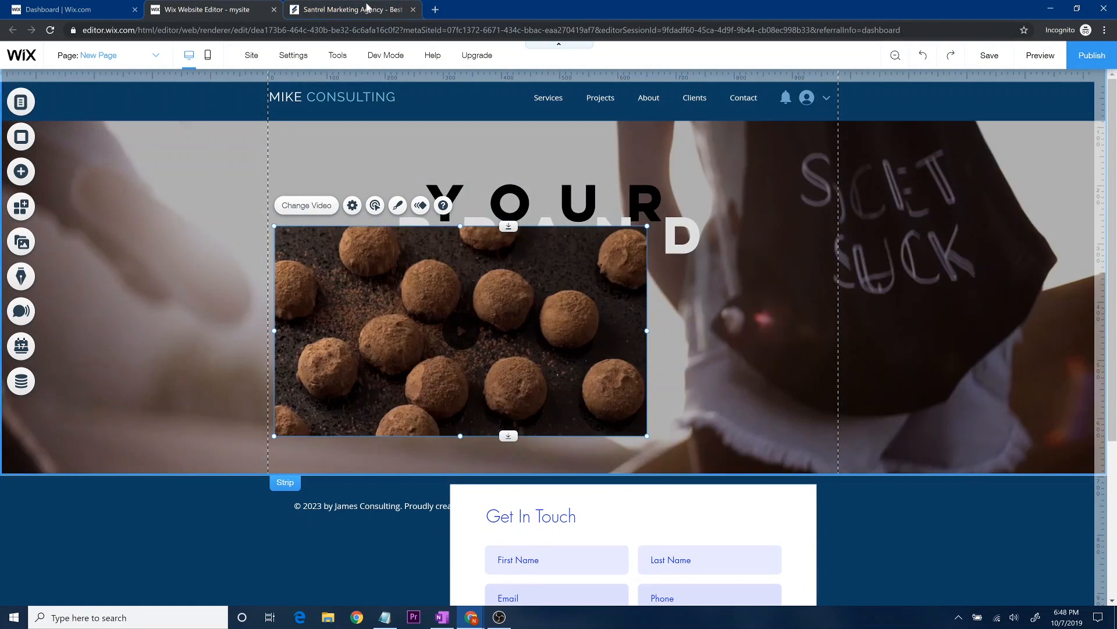
left_click(367, 8)
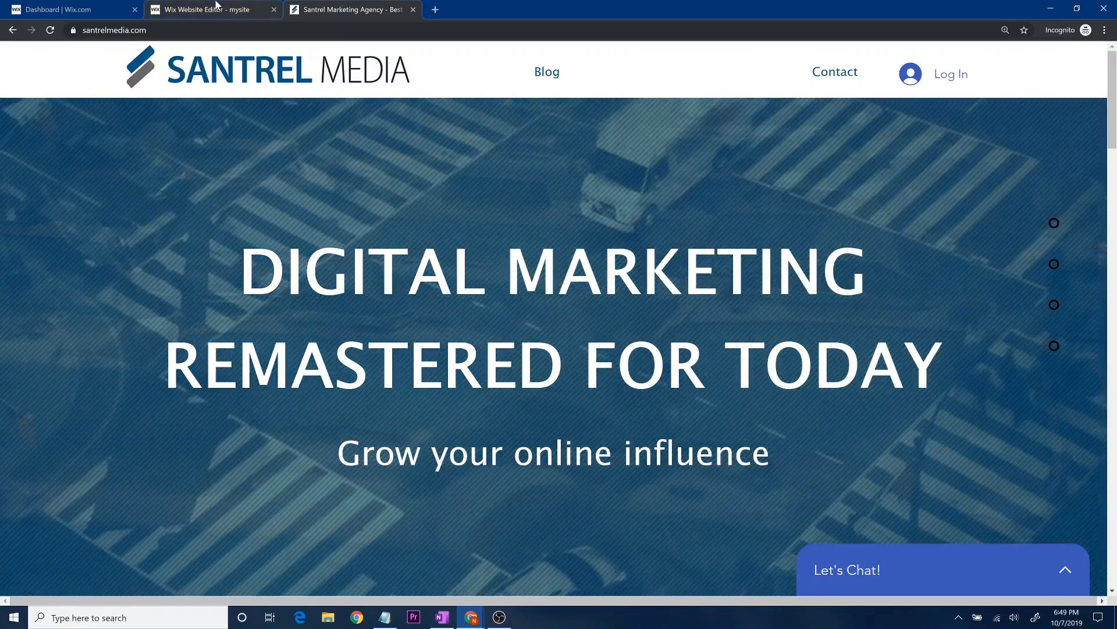
left_click(220, 9)
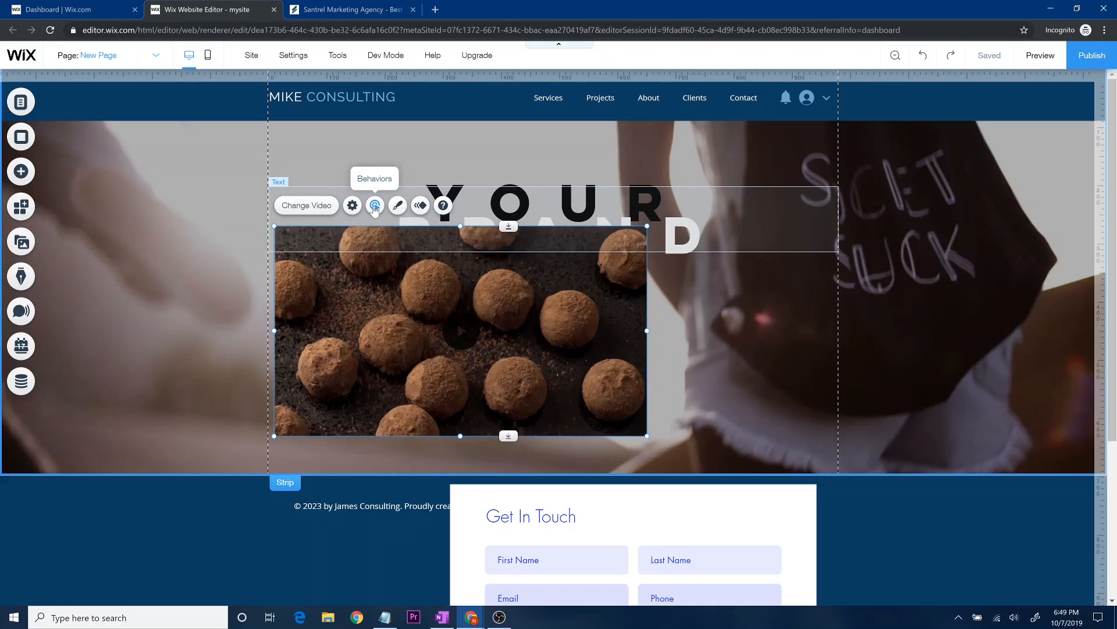
Step: Check the truffles video's behavior settings for starting, pausing and ending, and remove the video from the strip
left_click(375, 206)
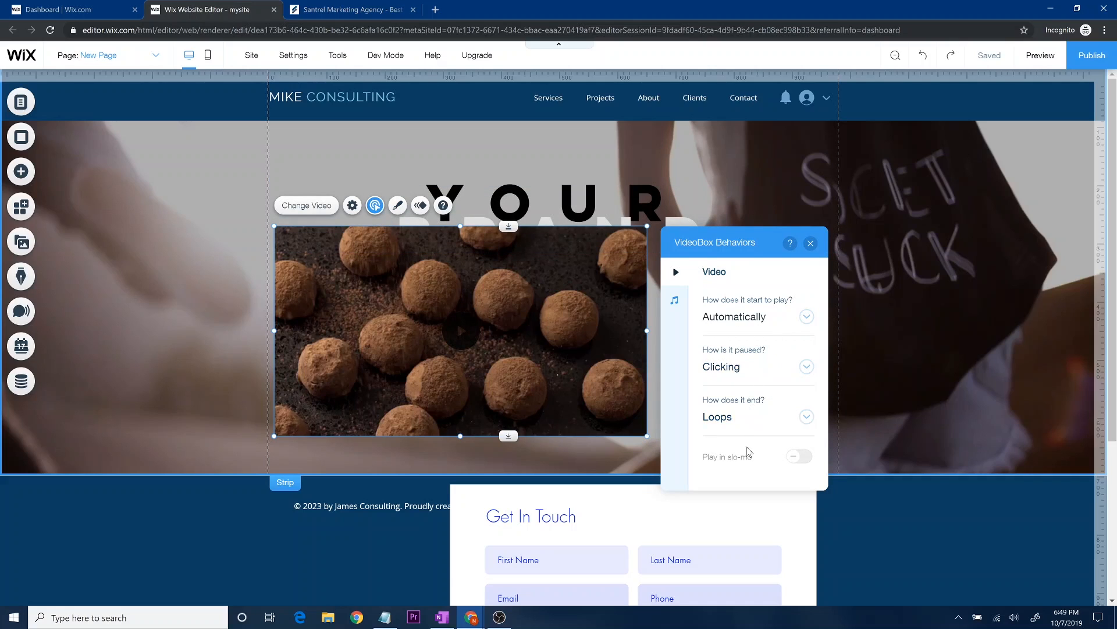
left_click(810, 243)
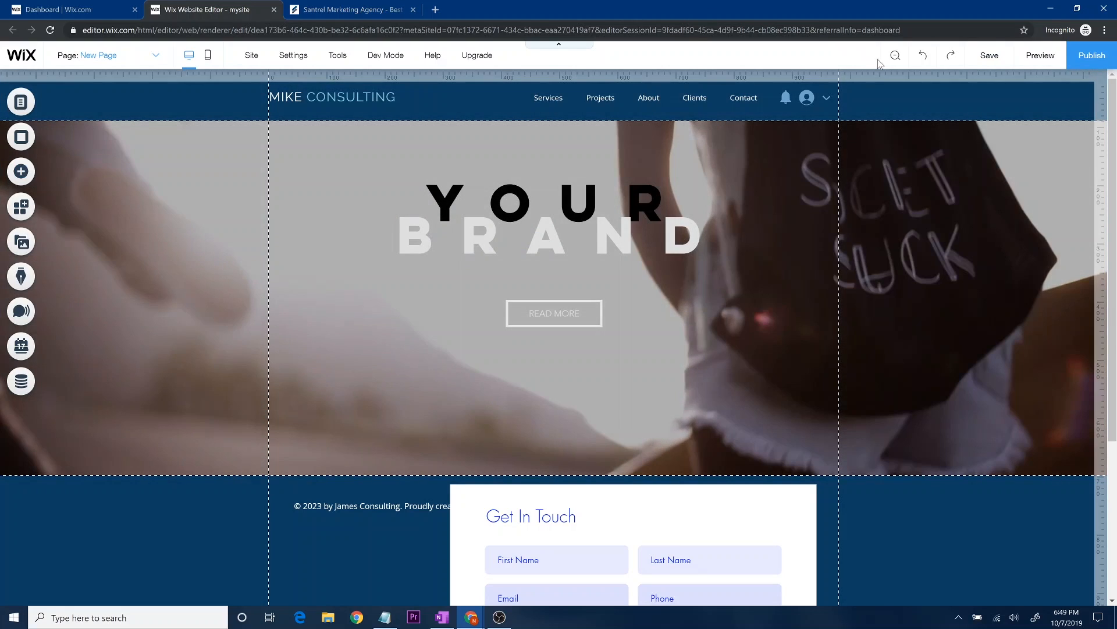
left_click(896, 60)
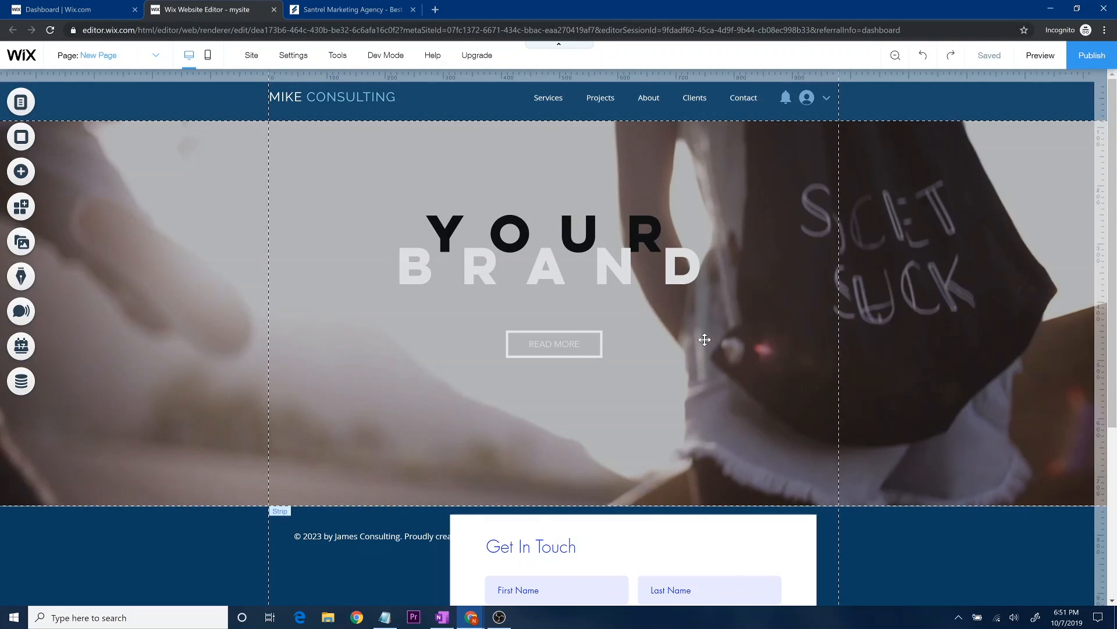
Step: Delete the "Get In Touch" form from the footer area
scroll(705, 339, "down", 4)
scroll(706, 337, "up", 3)
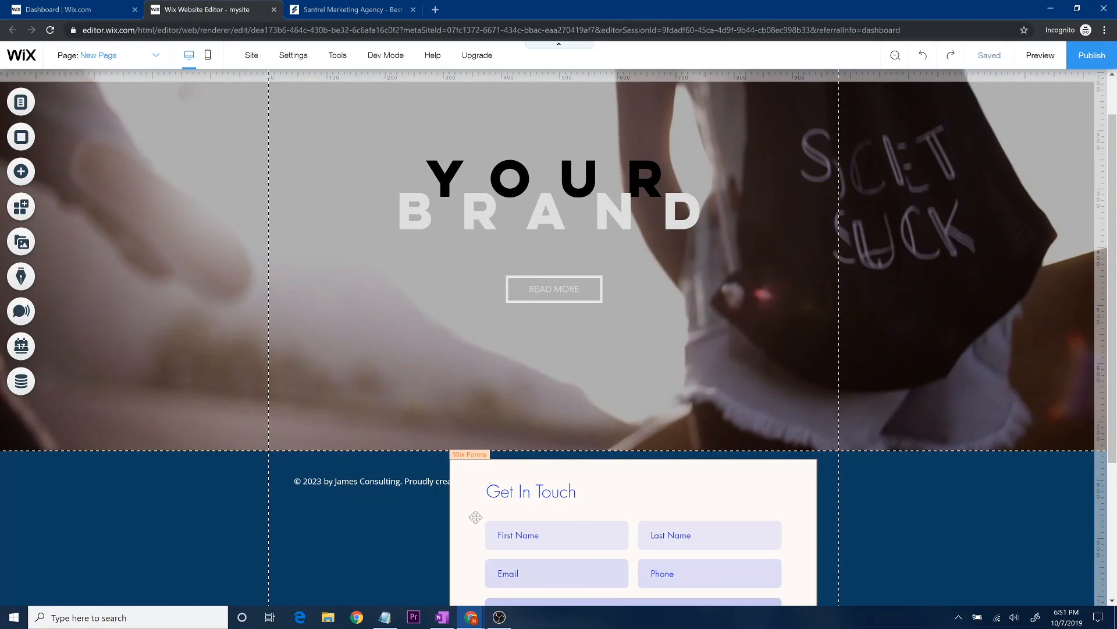
left_click(484, 492)
left_click(474, 487)
key("Delete")
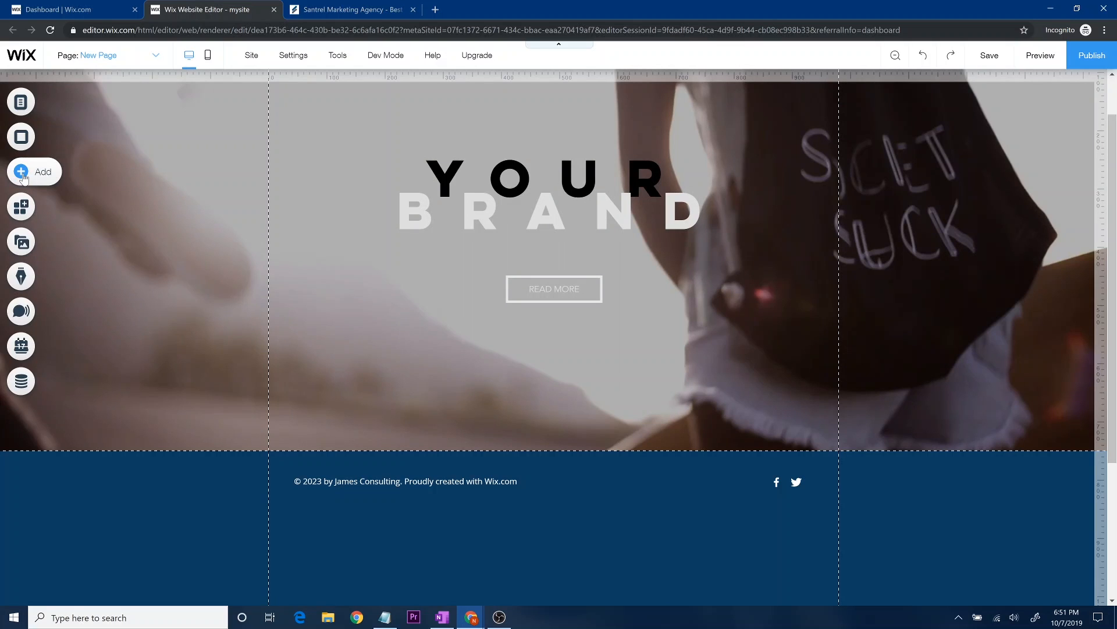
Step: Add the "What People Say" testimonials strip below the "Your Brand" strip and move it down slightly to leave a gap between them
left_click(22, 172)
left_click(144, 216)
left_click(153, 198)
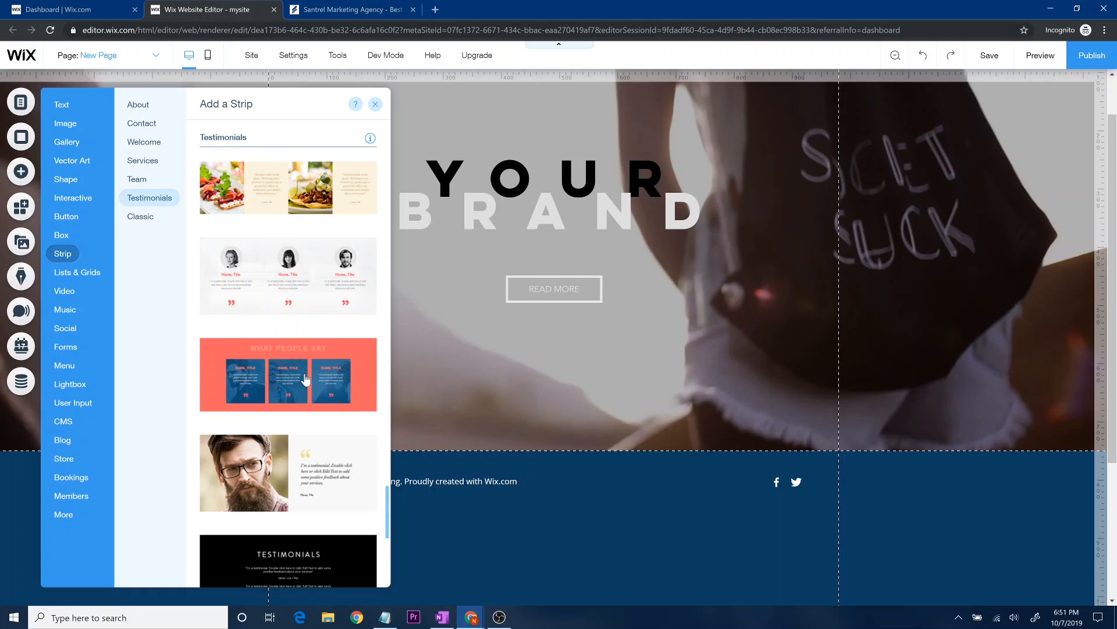
left_click(305, 378)
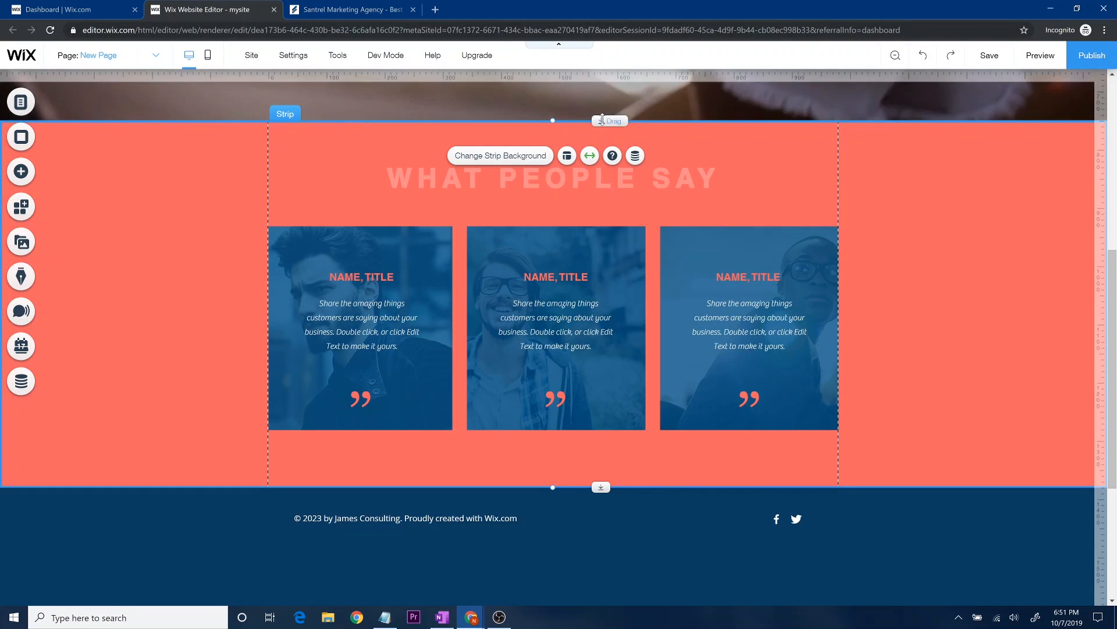
left_click_drag(597, 141, 601, 164)
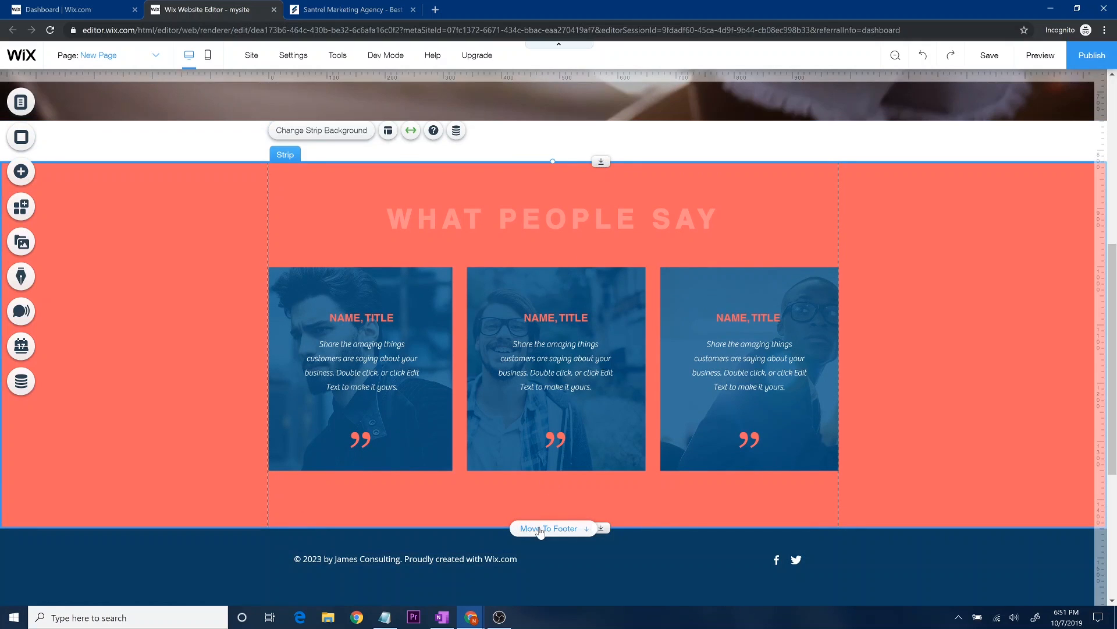
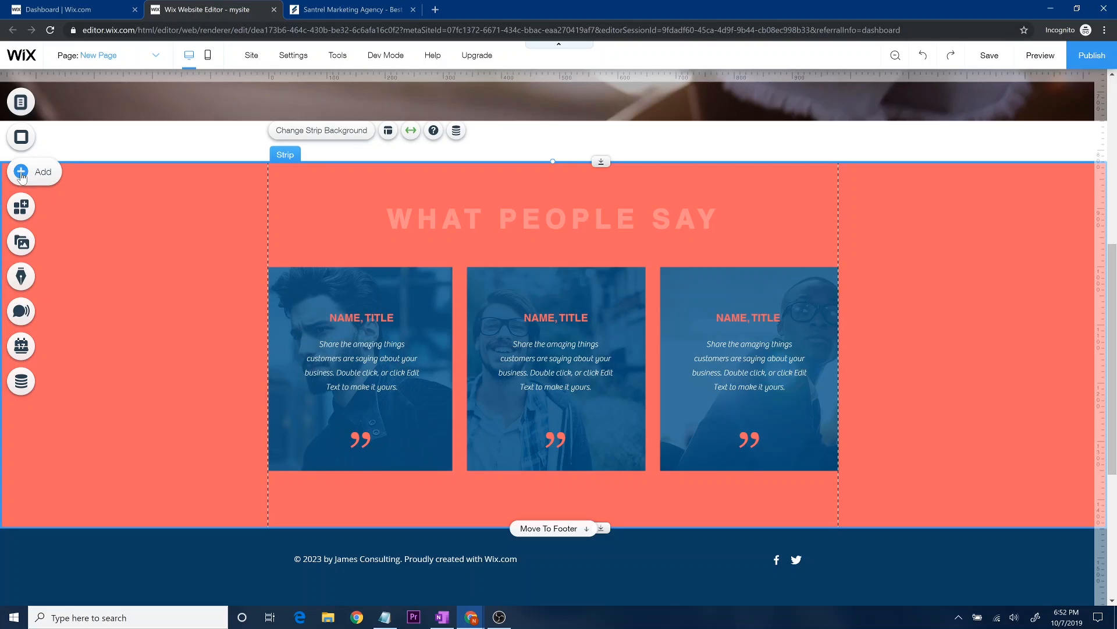
Step: Place the yellow "Name, Title" hover box over the third testimonial card and display its hover state
left_click(21, 173)
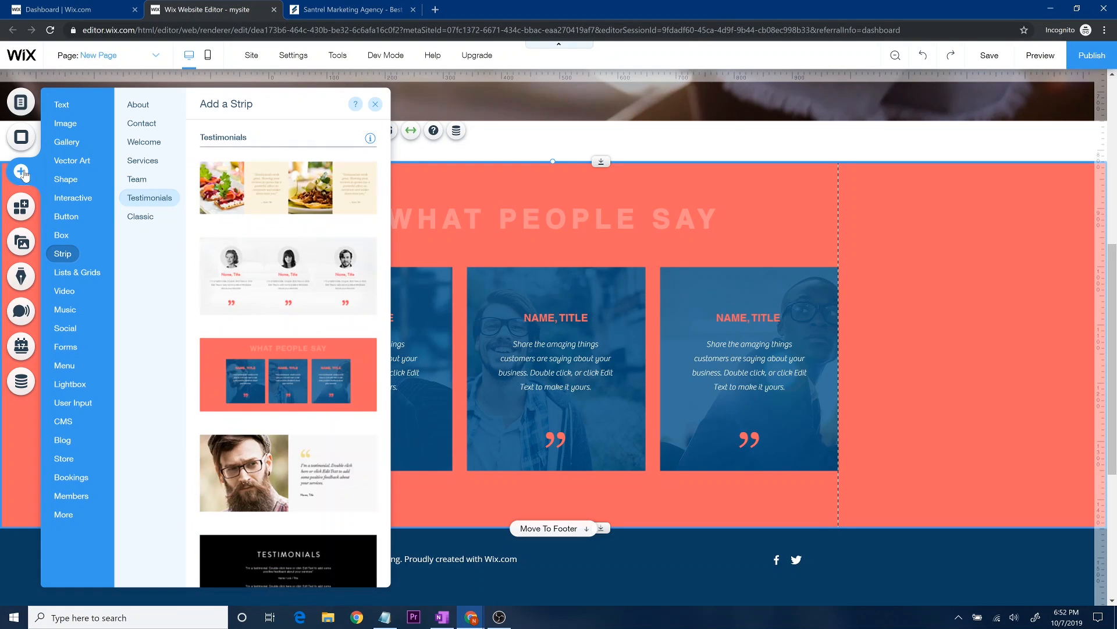
left_click(74, 199)
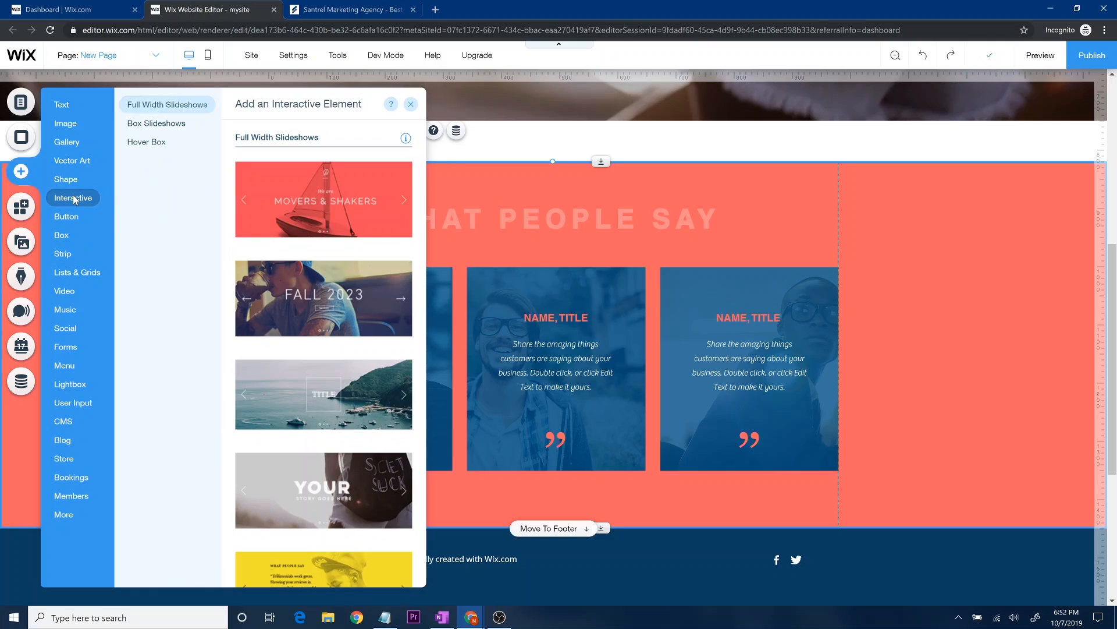
left_click(154, 142)
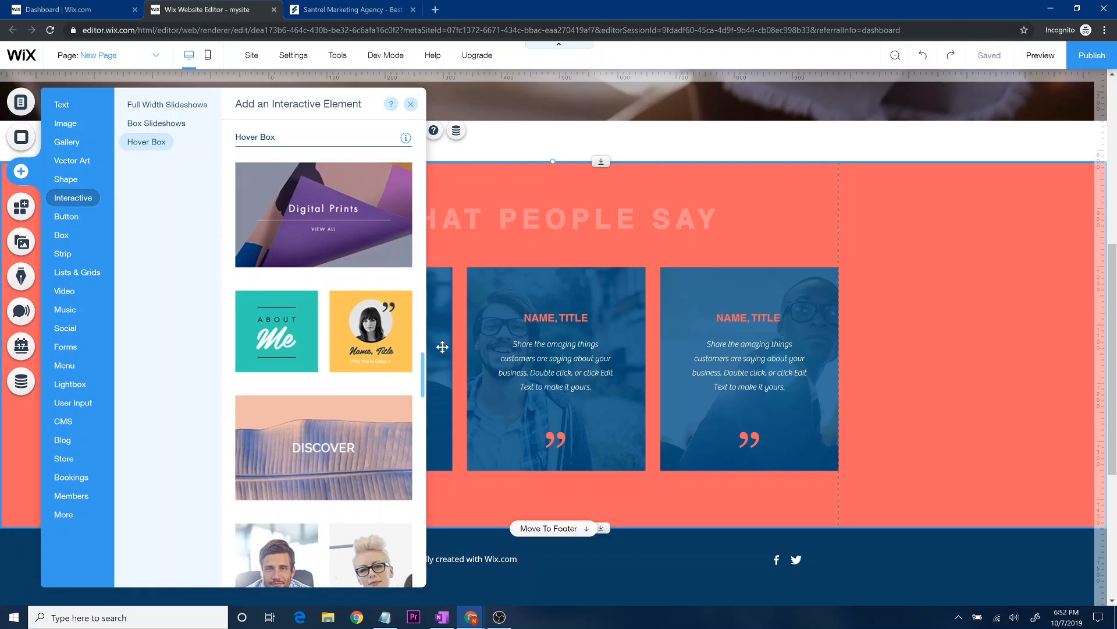
left_click_drag(362, 317, 736, 321)
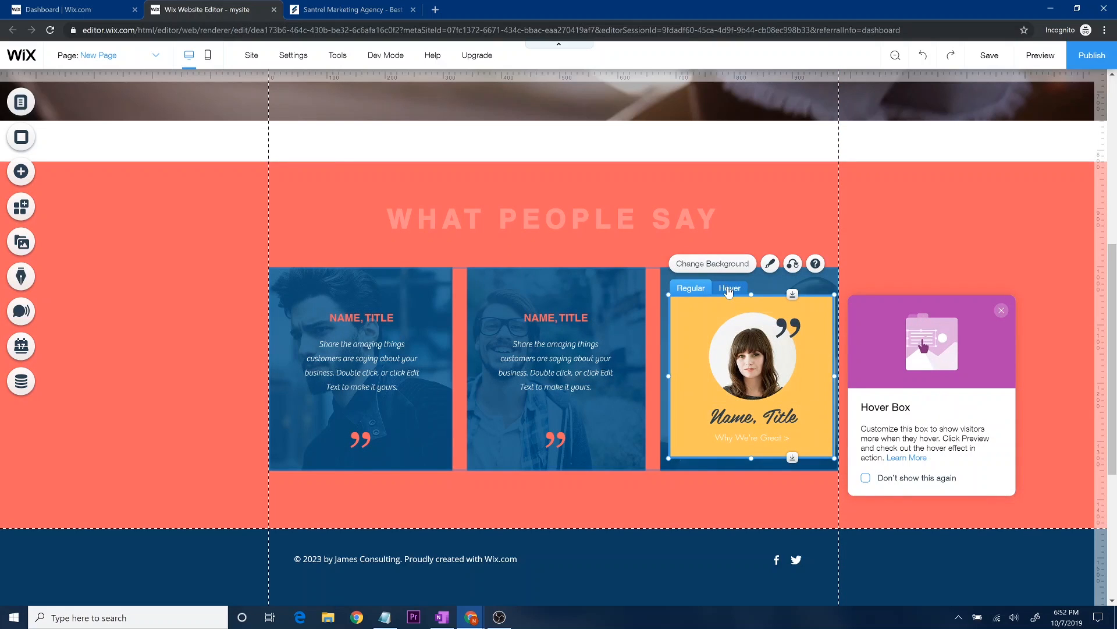
left_click(729, 289)
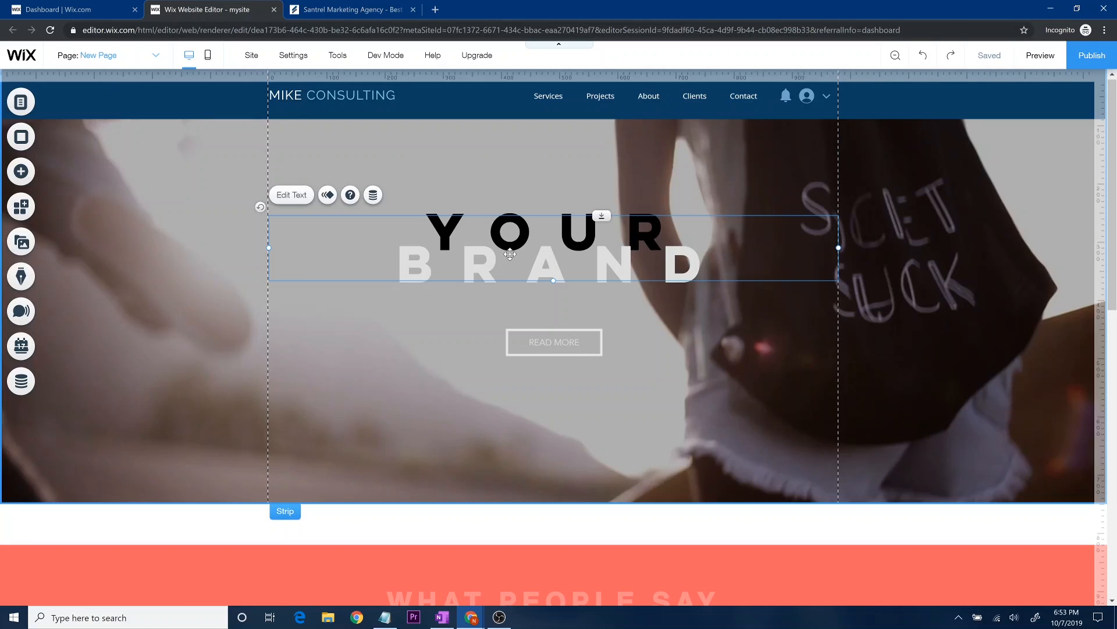
Step: Replace the "YOUR BRAND" heading in the first strip with "MIKE BRAND"
double_click(509, 254)
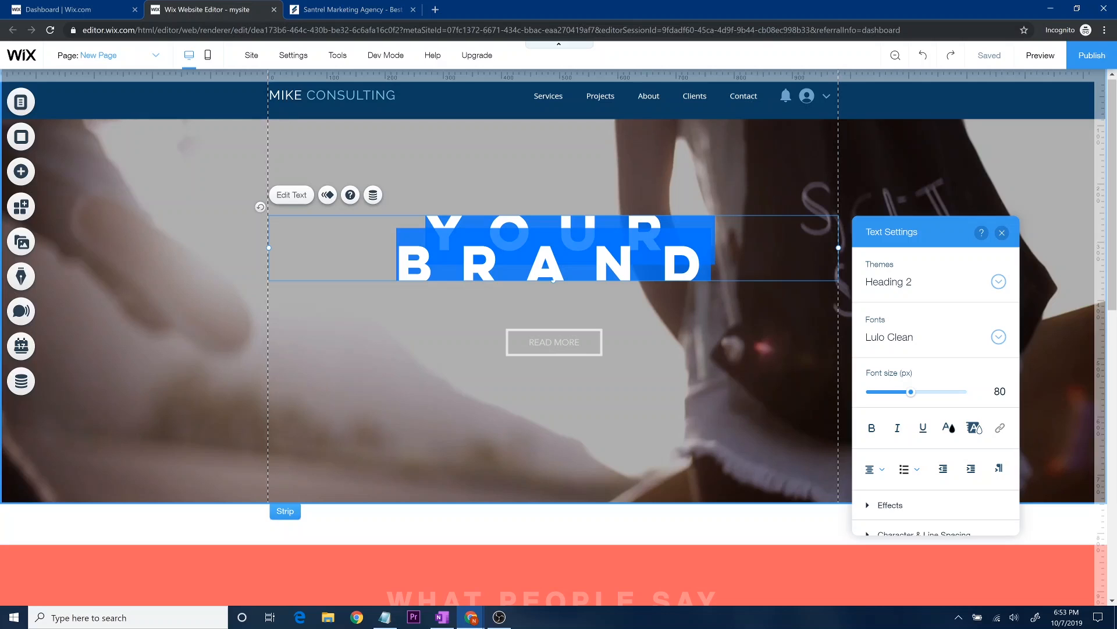
type("MIKE BRENAD")
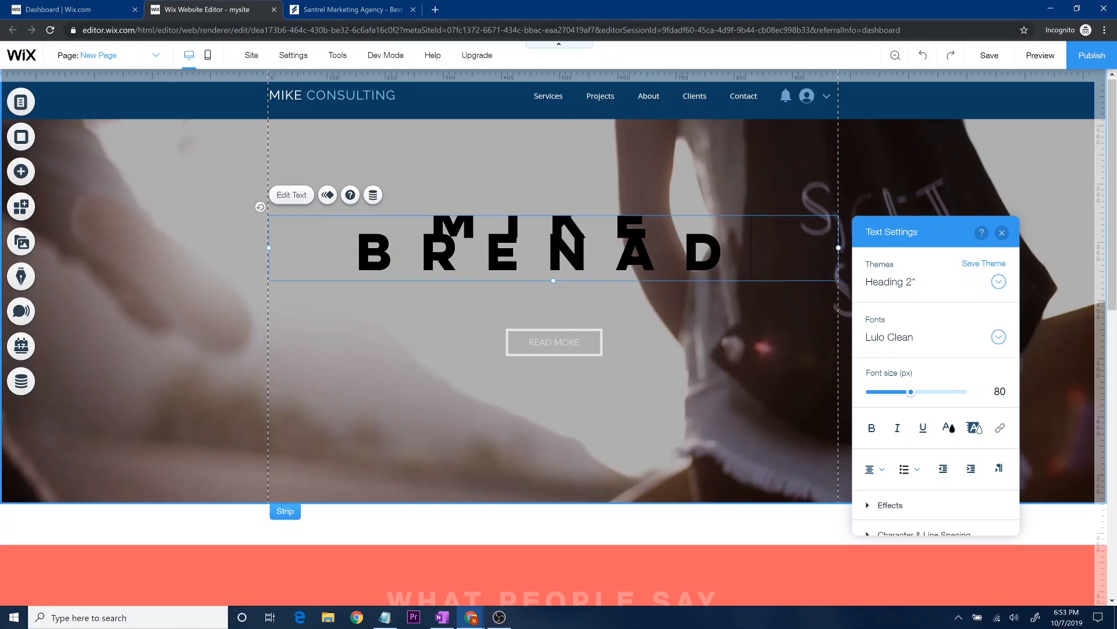
key("BackSpace")
key("BackSpace")
key("BackSpace")
key("BackSpace")
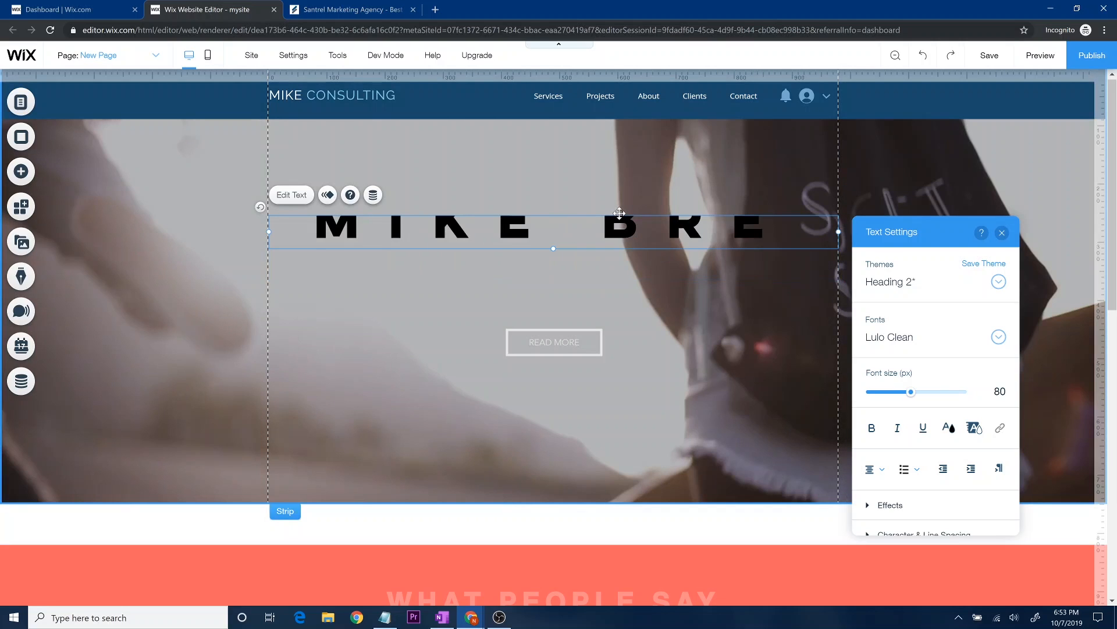
type("AND")
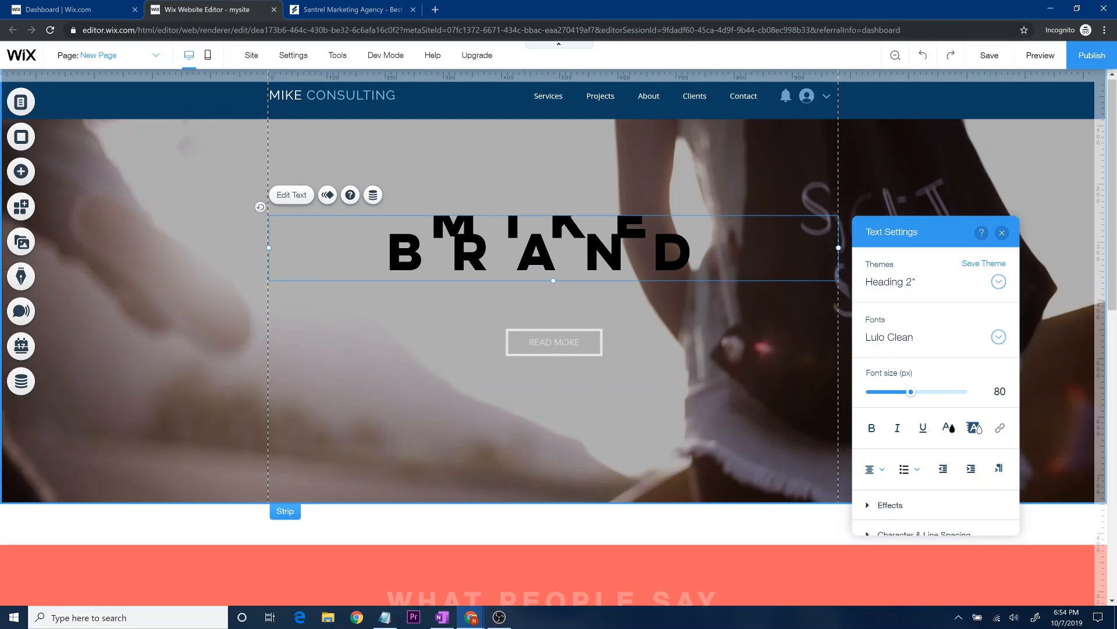
Step: Link the whole heading in the first strip to the Services page, opening in the current window
key("ctrl+a")
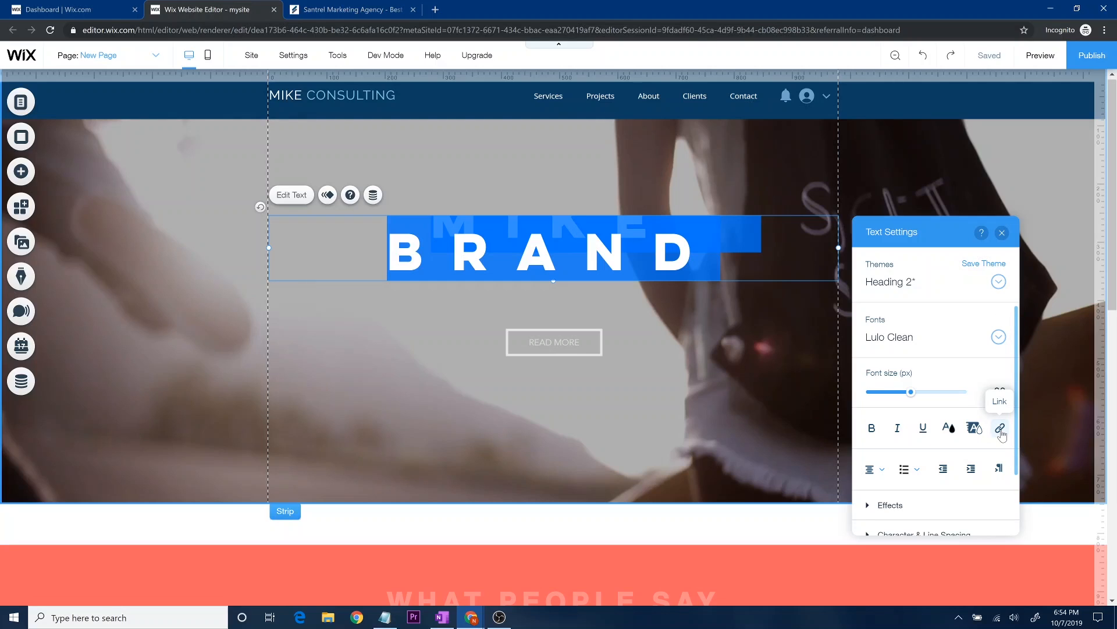
left_click(1001, 429)
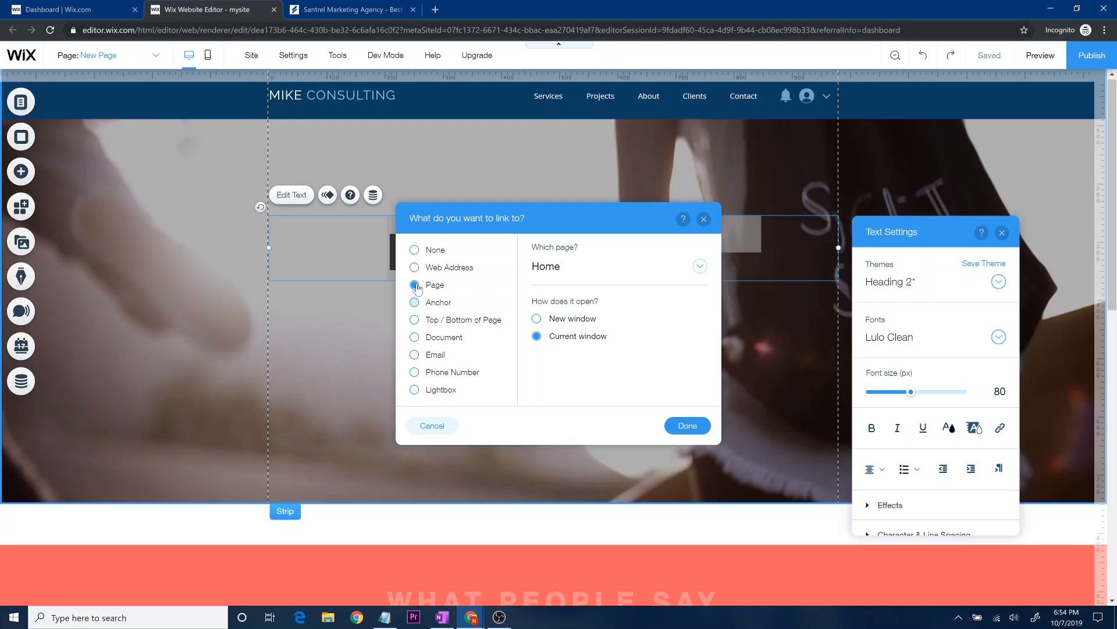
left_click(618, 266)
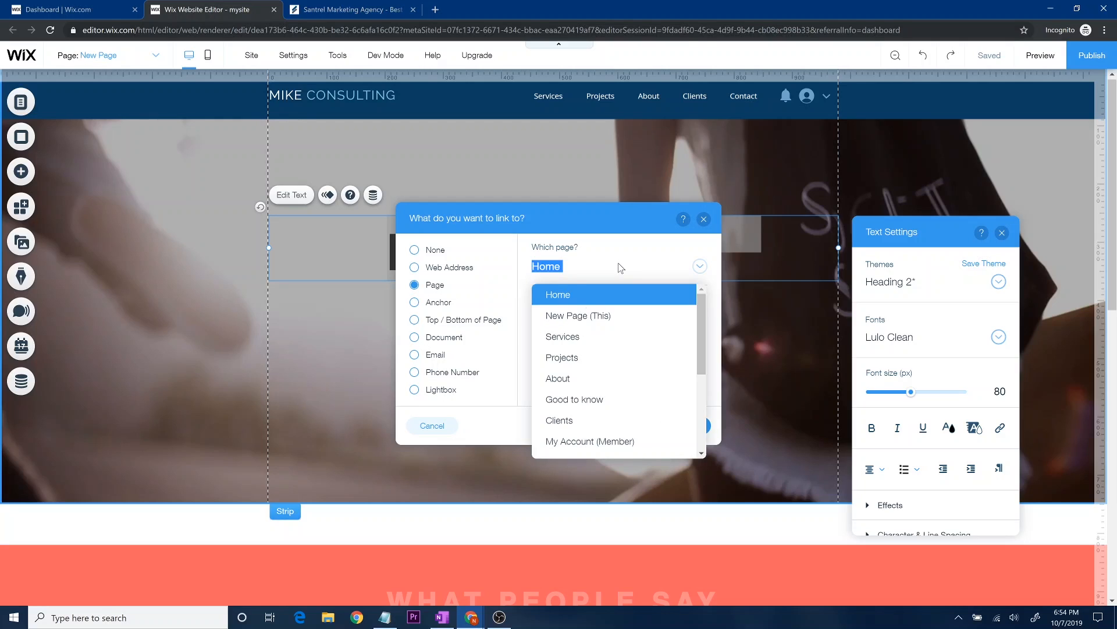
left_click(578, 338)
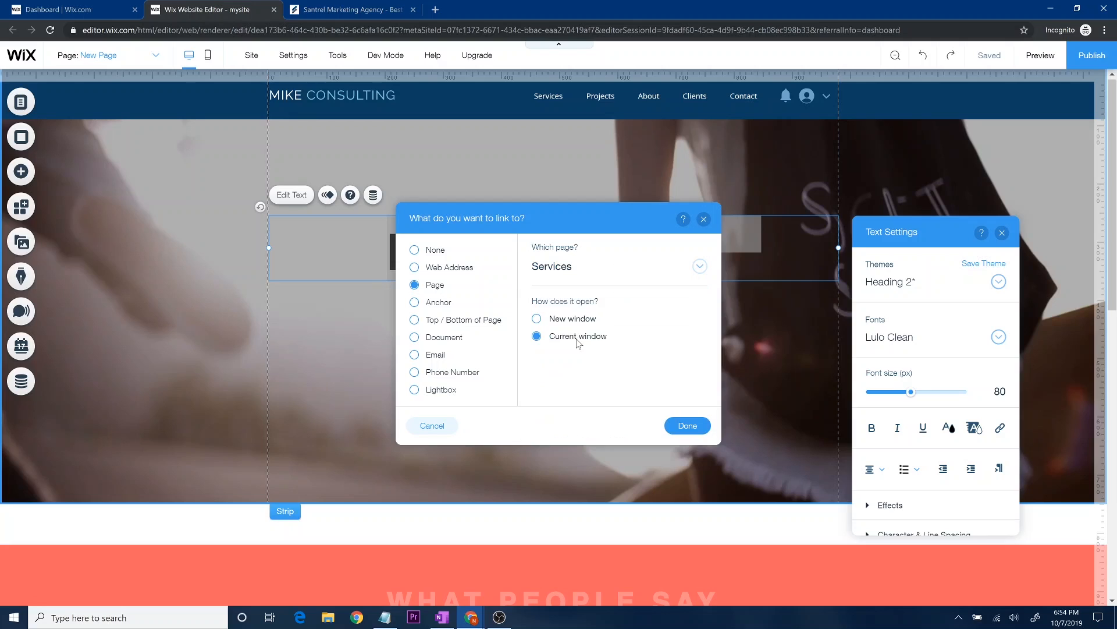
left_click(690, 426)
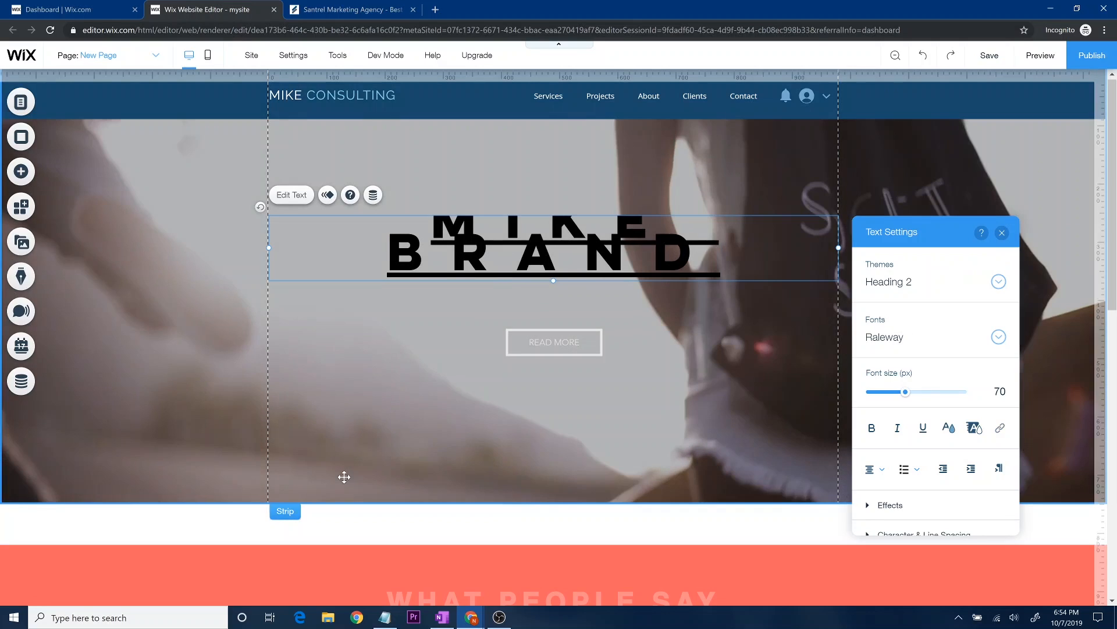
Step: Review the background choices for the "What People Say" strip
scroll(344, 477, "down", 4)
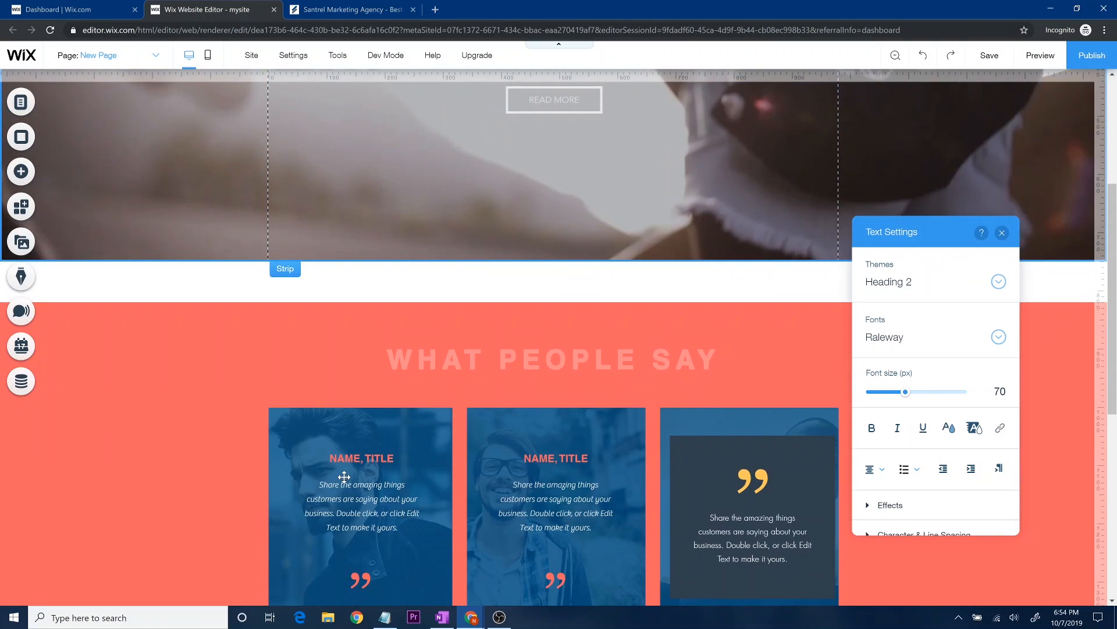
scroll(344, 476, "down", 5)
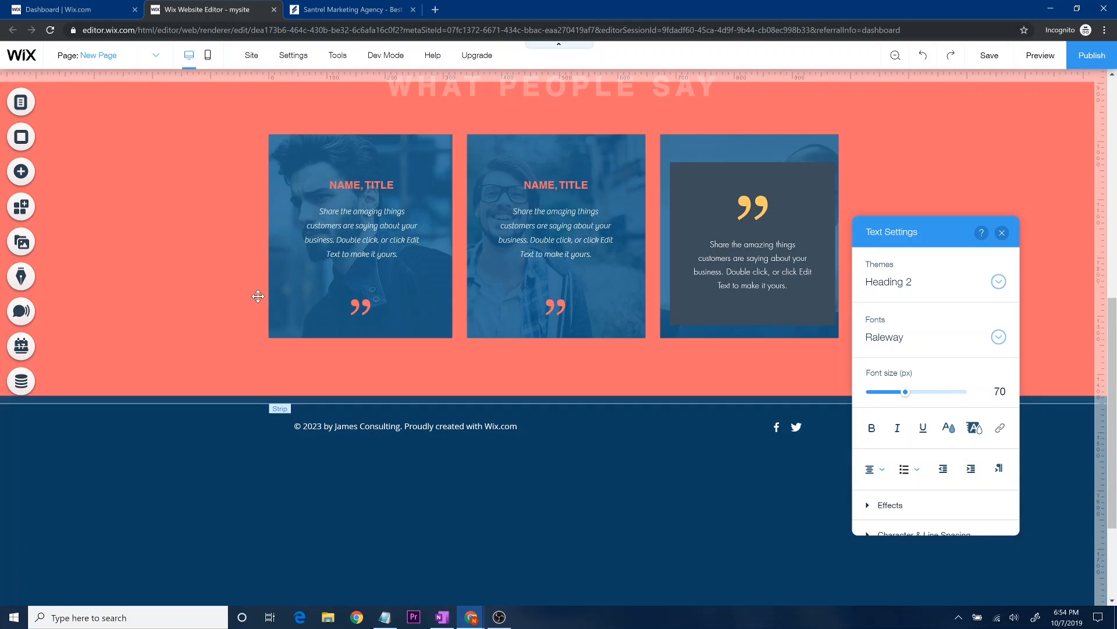
scroll(258, 296, "up", 2)
left_click(201, 329)
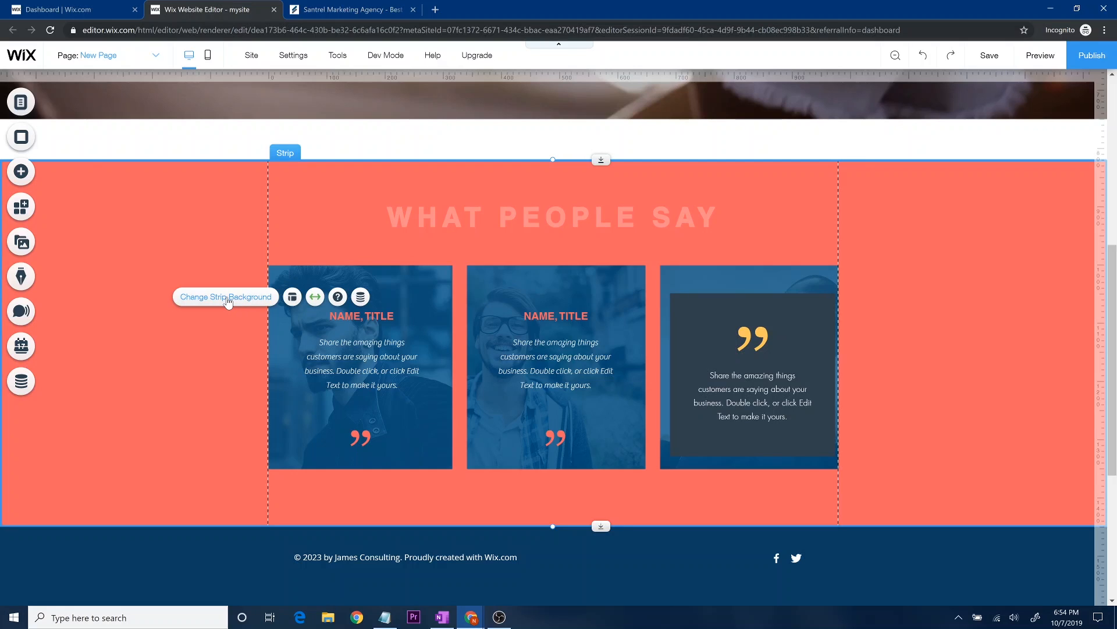
left_click(227, 298)
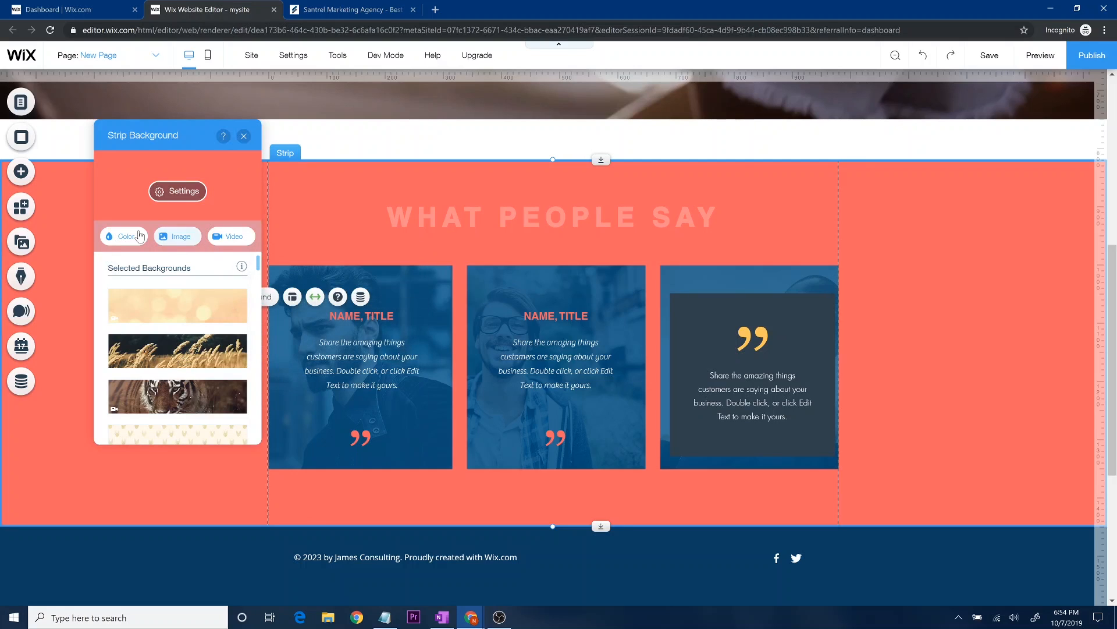
scroll(192, 345, "down", 5)
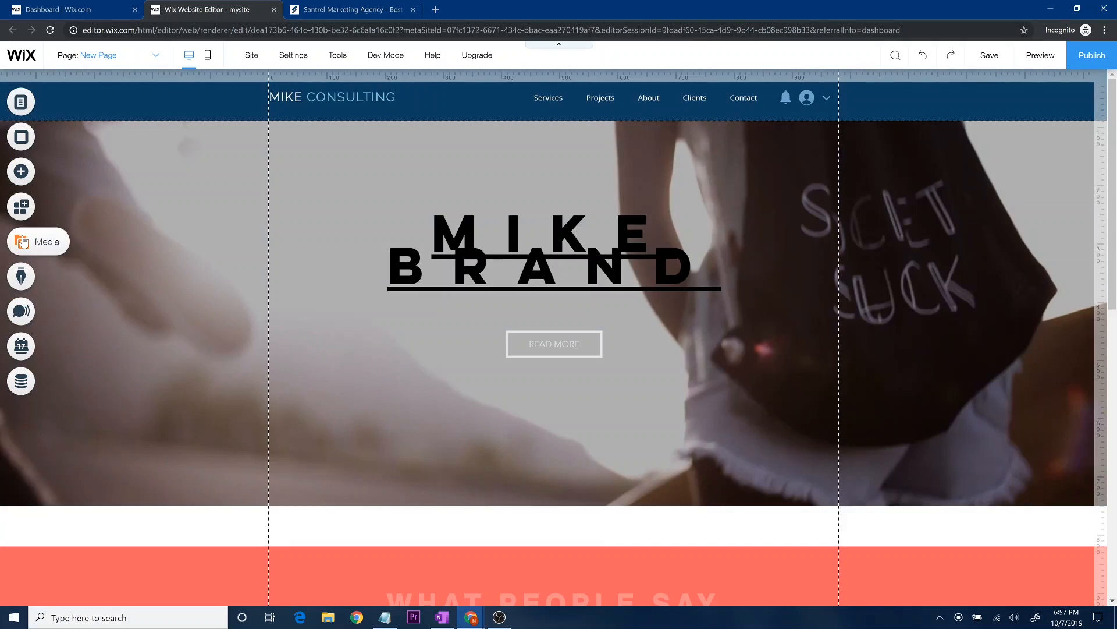
Step: Add the city view window photo over the first strip's heading, open its image settings and save the site
left_click(23, 243)
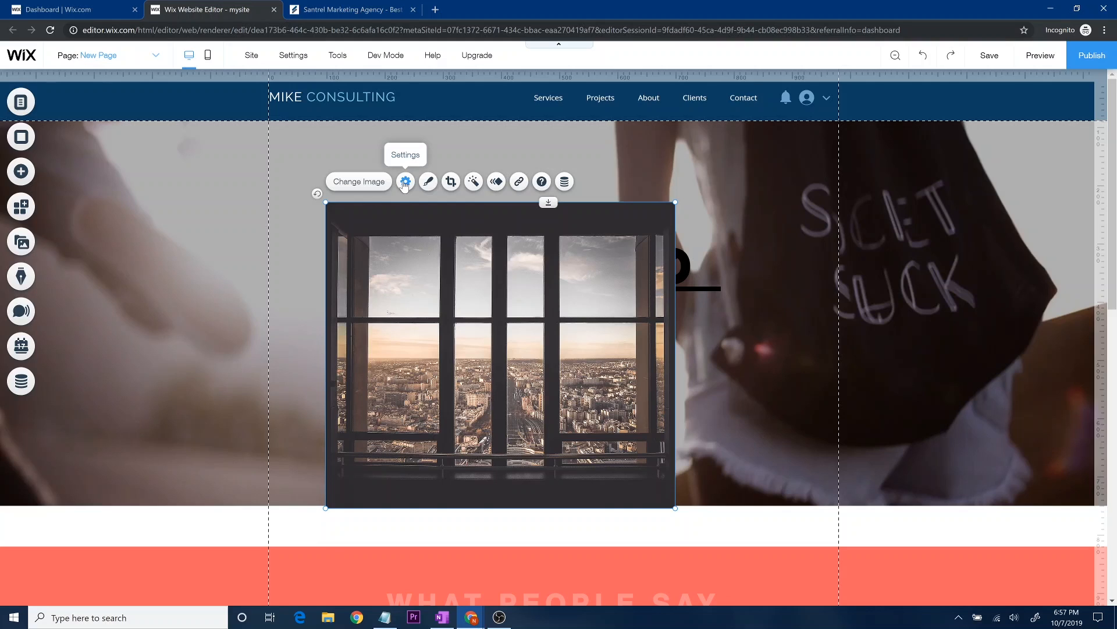
left_click(405, 182)
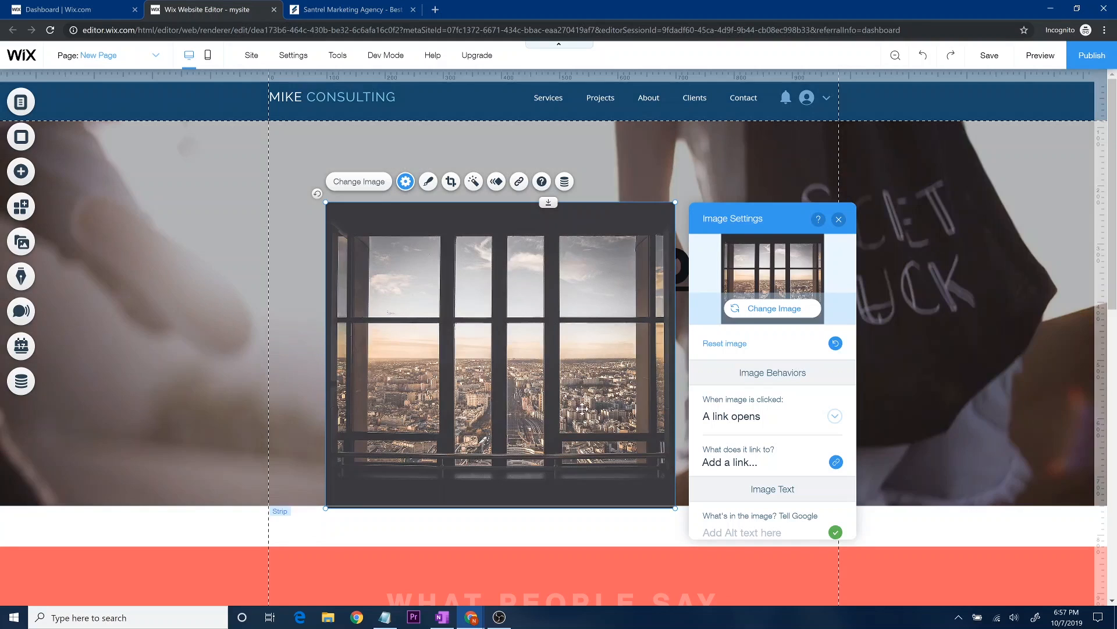
scroll(753, 451, "down", 3)
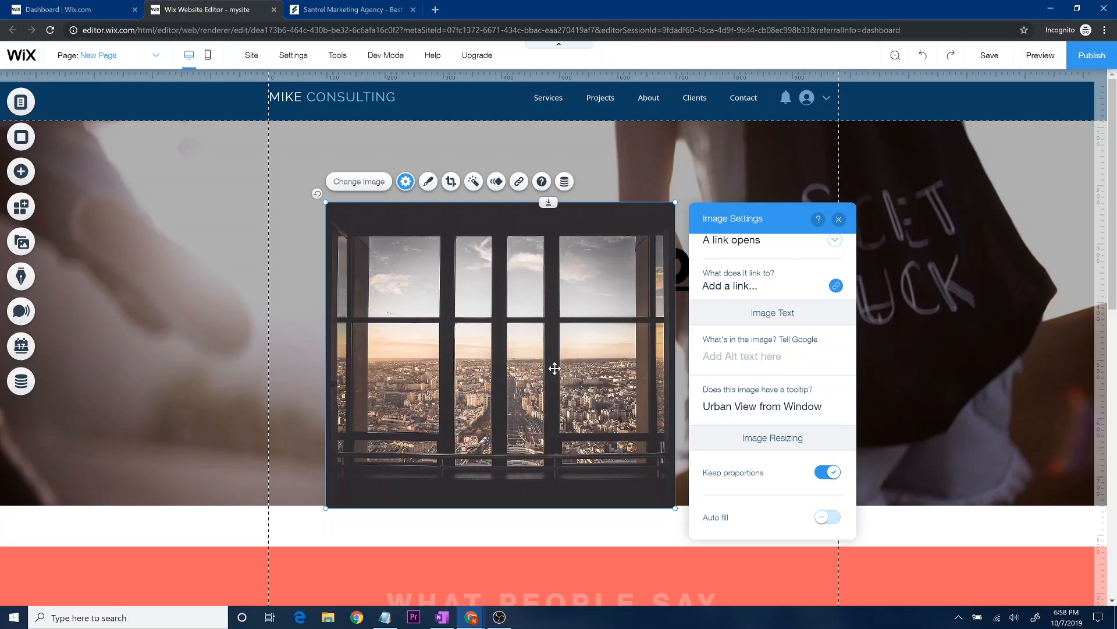
key("ctrl+s")
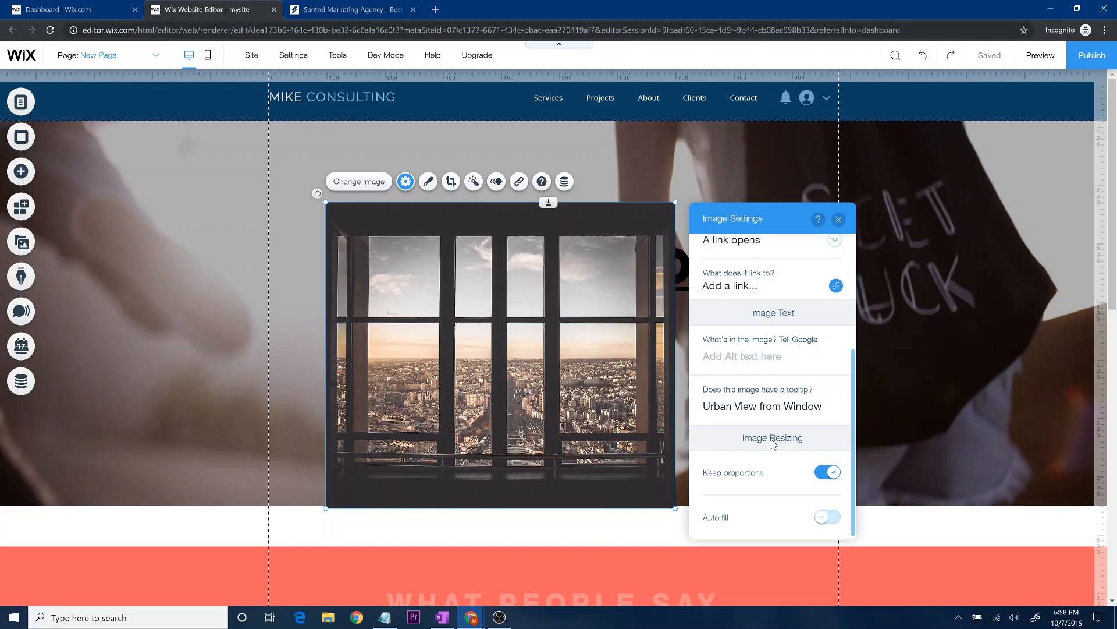
Step: Examine the window photo's settings for click behavior, link, alt text, tooltip and resizing
scroll(774, 443, "up", 2)
scroll(774, 443, "down", 2)
scroll(793, 446, "up", 3)
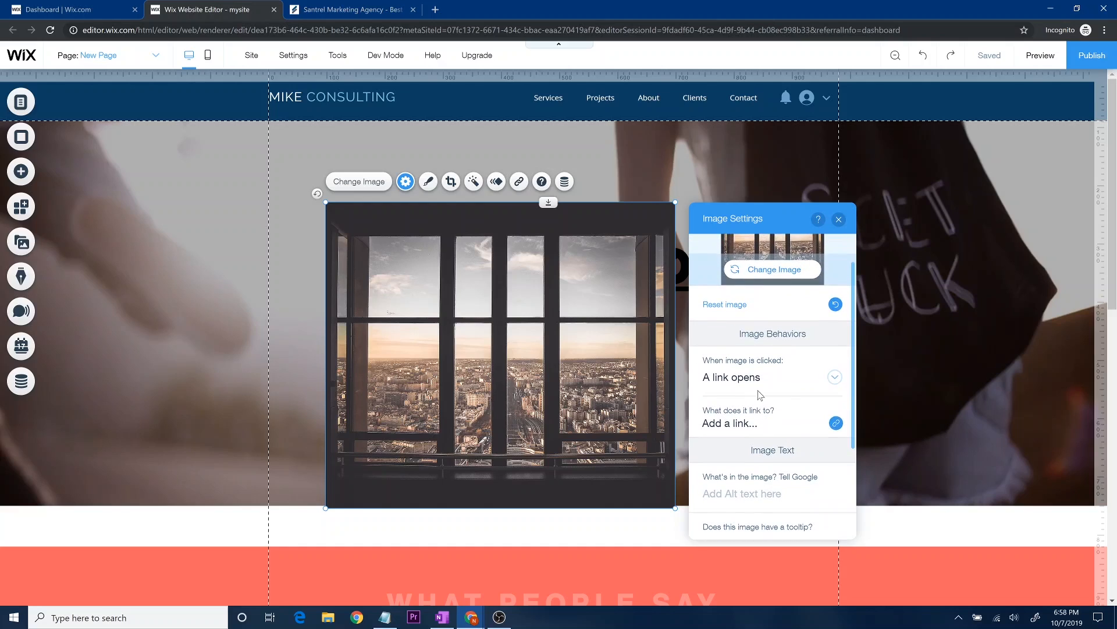
scroll(715, 368, "up", 1)
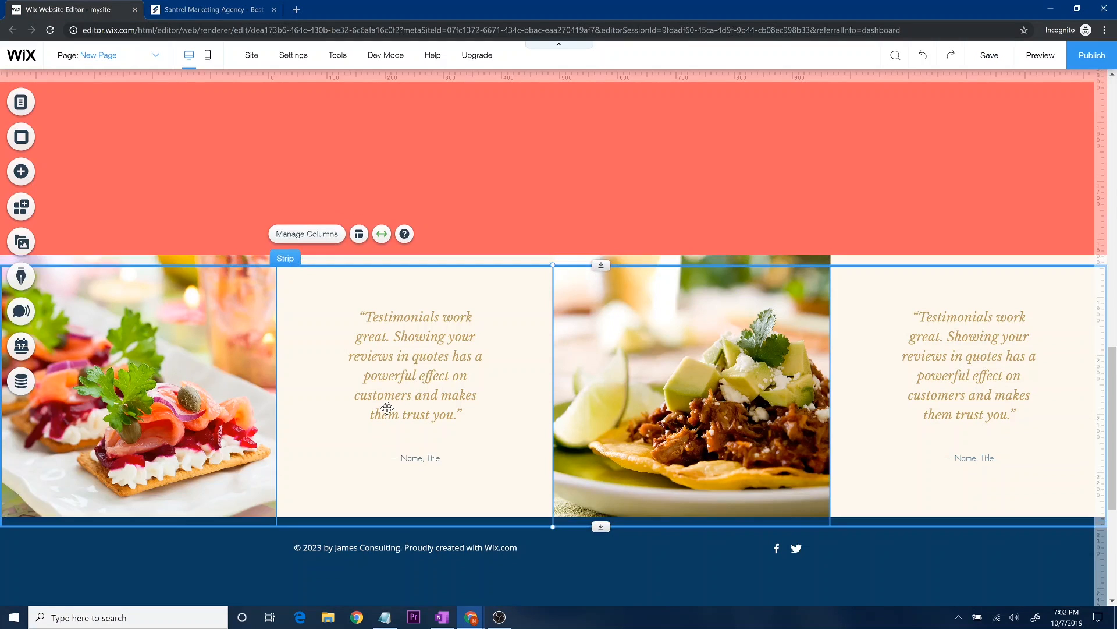
Step: Extend the bottom edge of the coral strip downward, pushing the food testimonials strip along with it
scroll(387, 407, "up", 2)
scroll(387, 408, "up", 1)
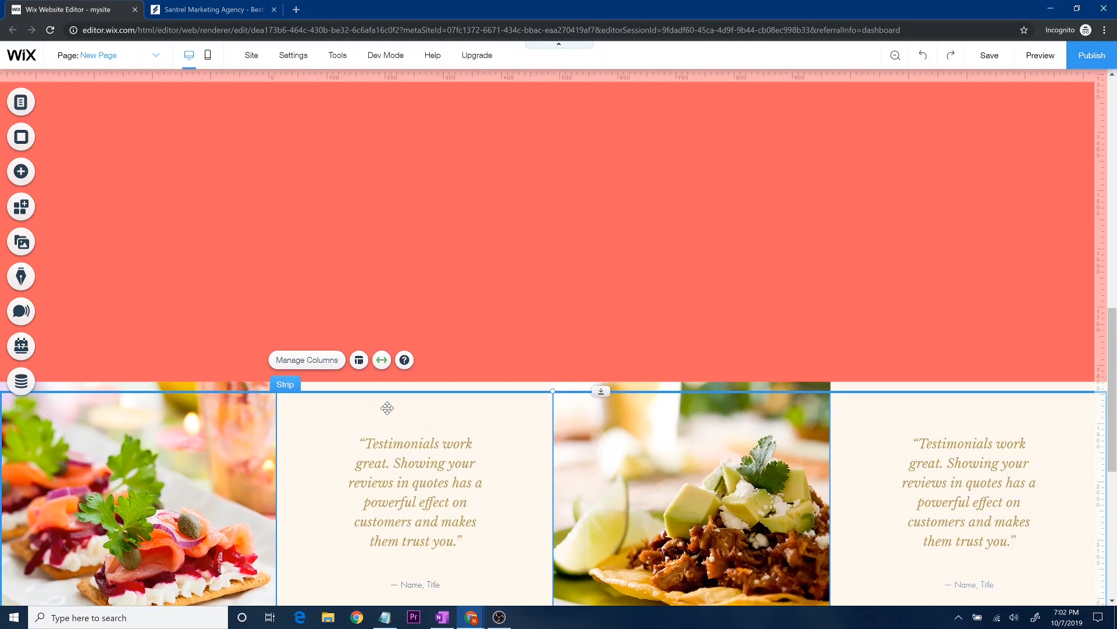
left_click(680, 292)
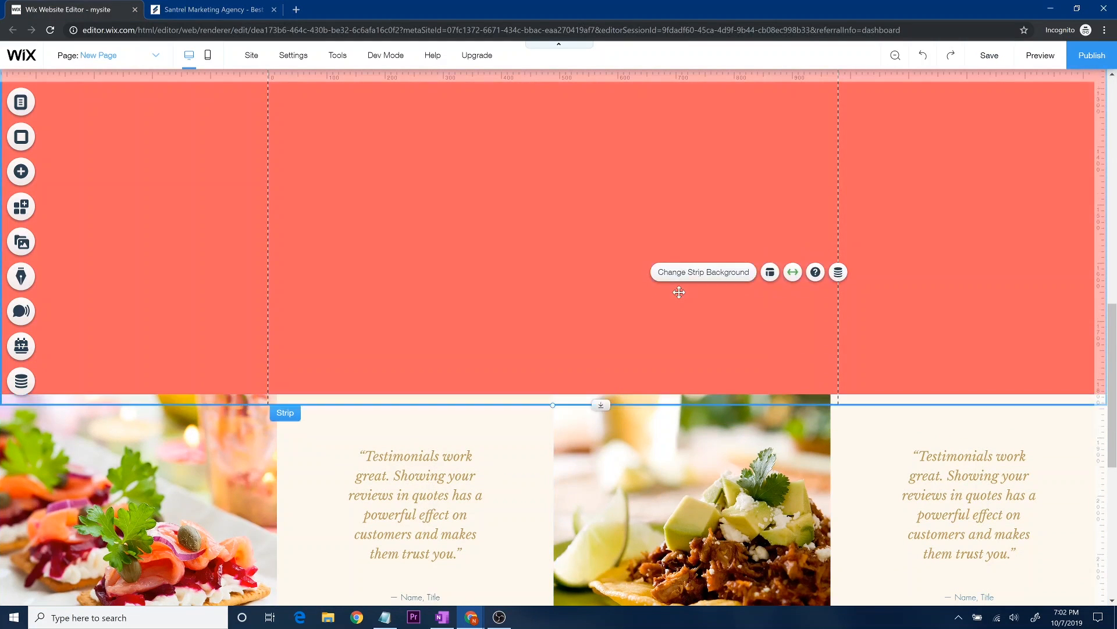
scroll(679, 292, "up", 4)
scroll(680, 291, "down", 3)
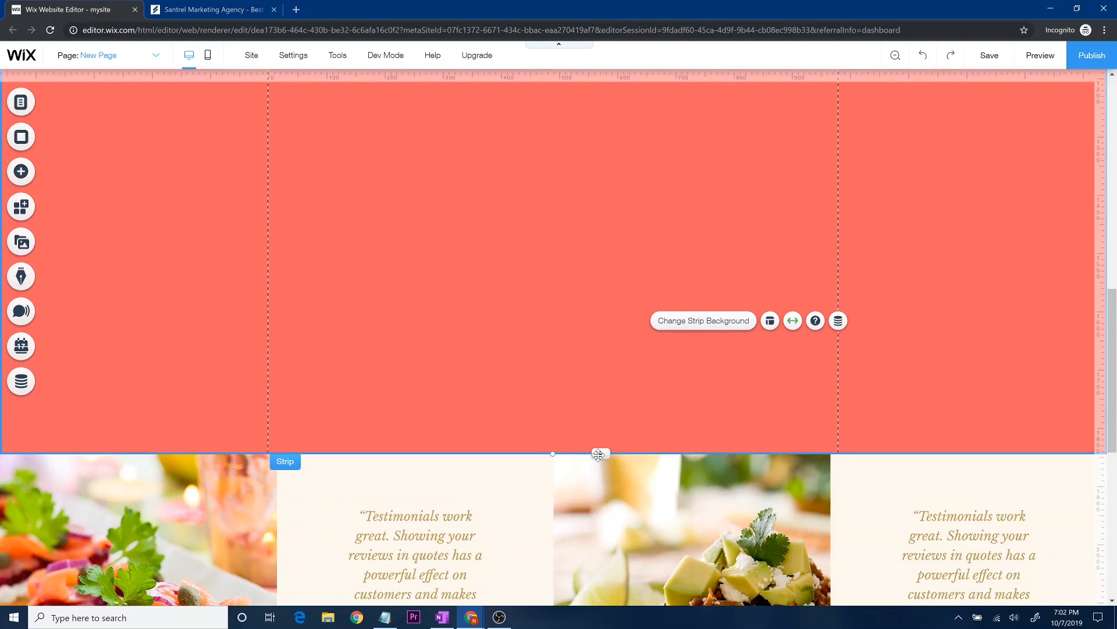
left_click_drag(601, 457, 601, 547)
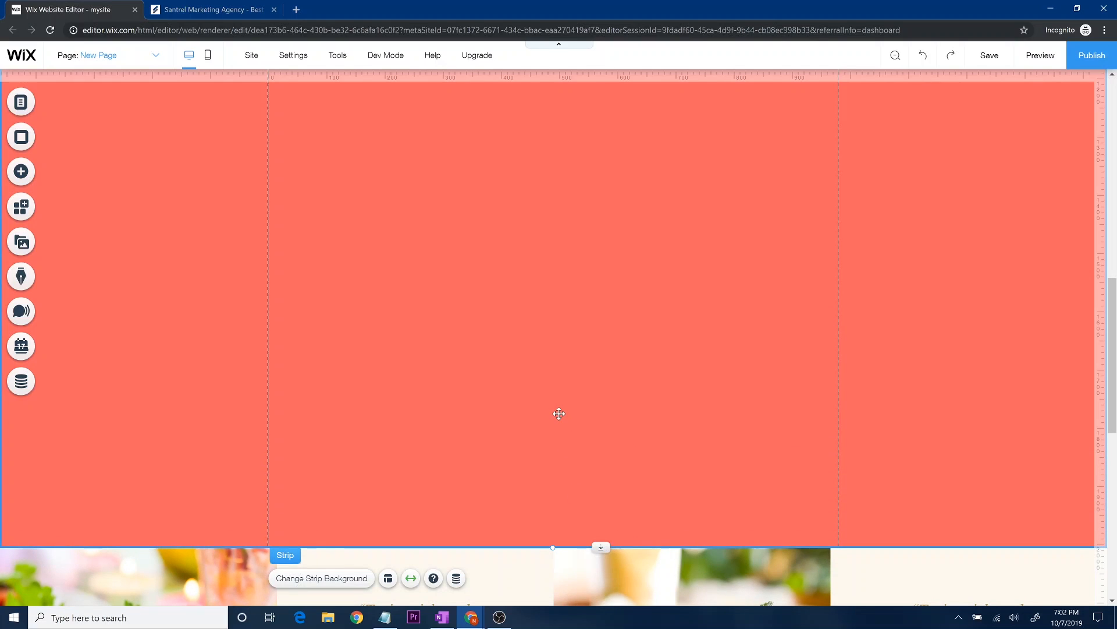
scroll(558, 414, "up", 3)
scroll(559, 414, "down", 4)
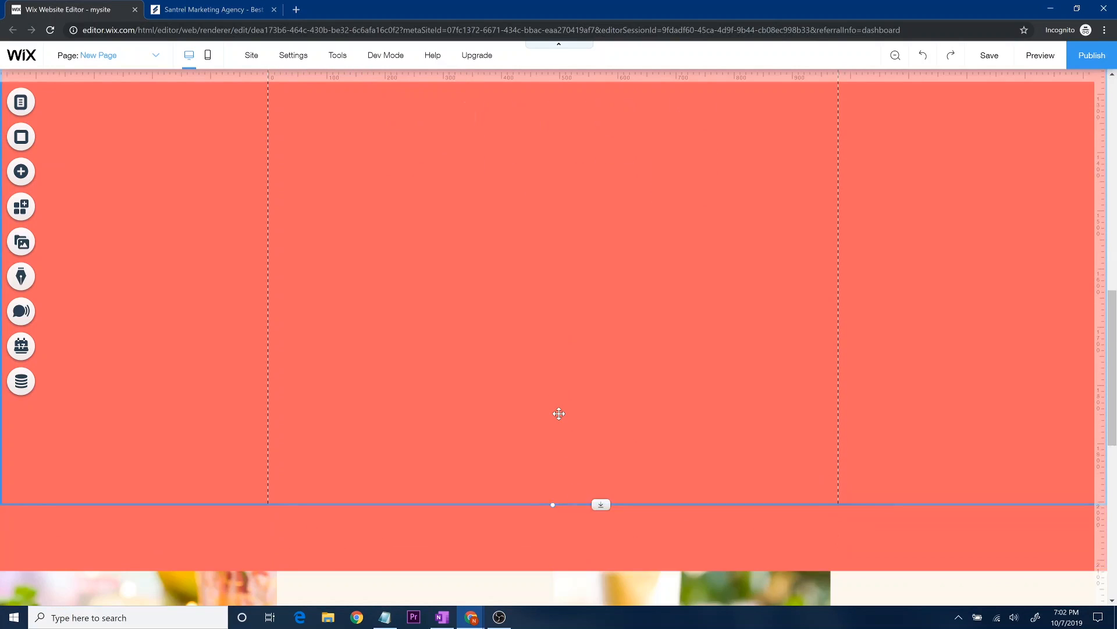
Step: Move the food testimonials strip down to leave a white gap below the coral strip
left_click(505, 499)
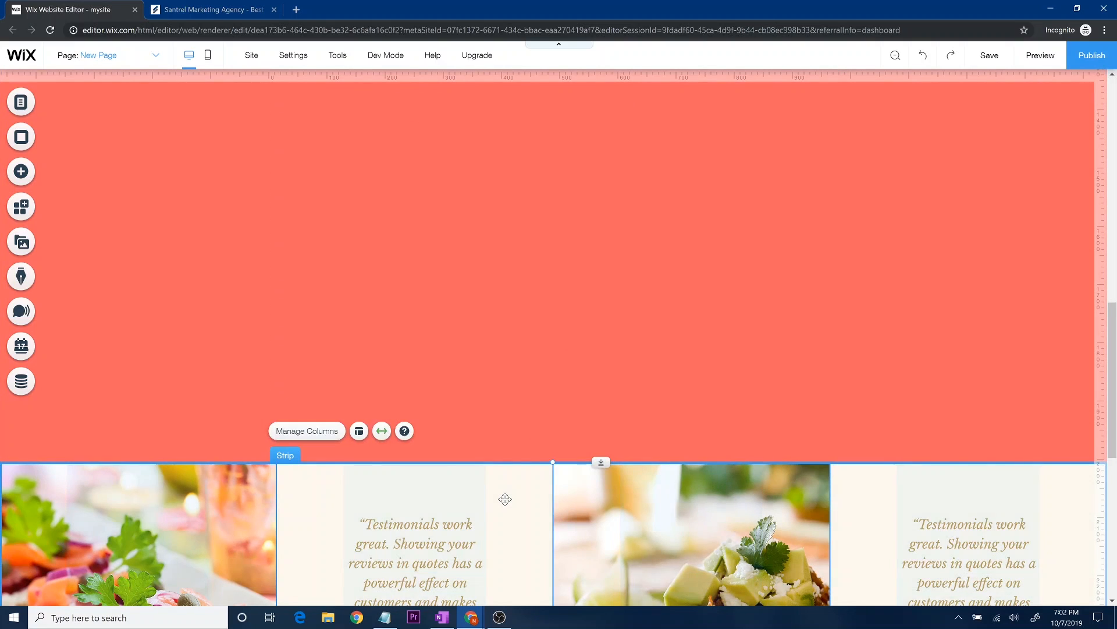
left_click_drag(606, 464, 585, 593)
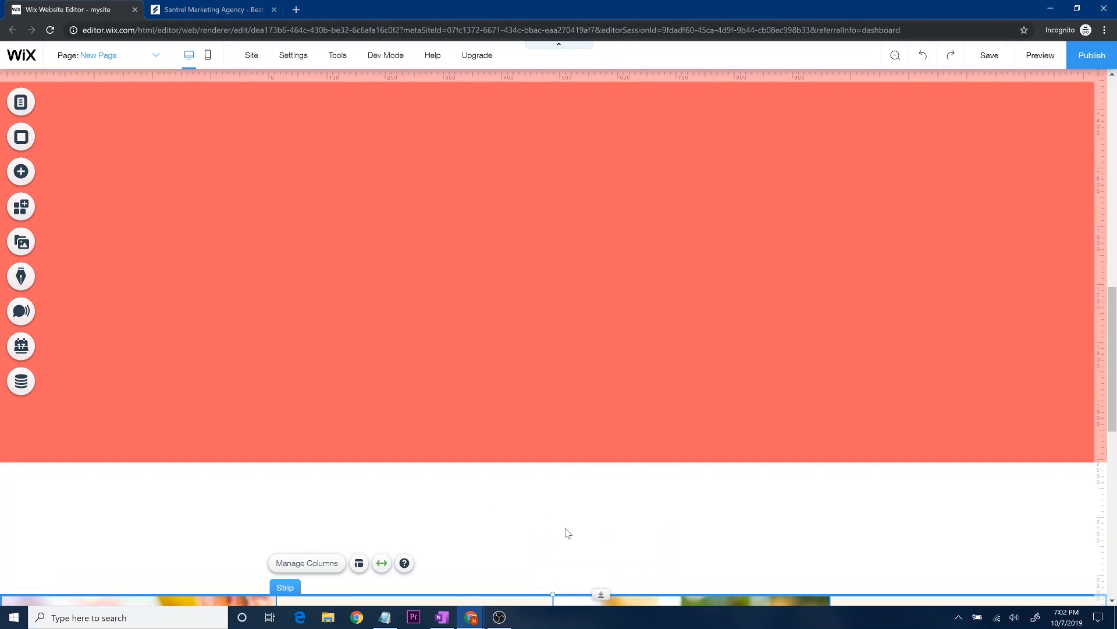
scroll(563, 526, "down", 2)
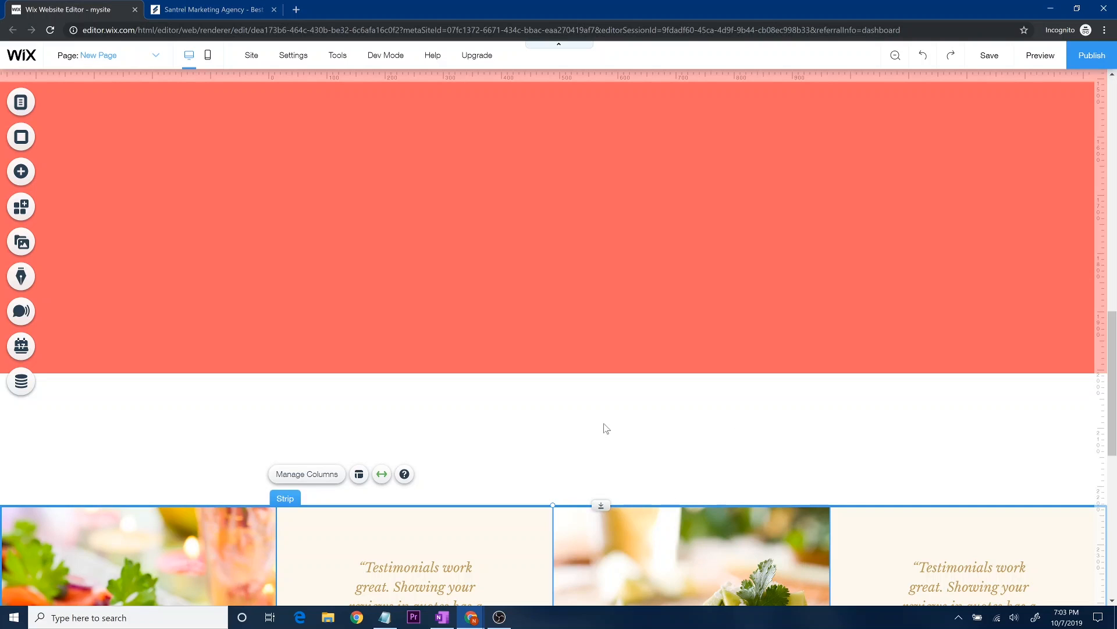
Step: Switch from the editor to the site's Wix dashboard
scroll(605, 427, "up", 3)
scroll(602, 422, "up", 4)
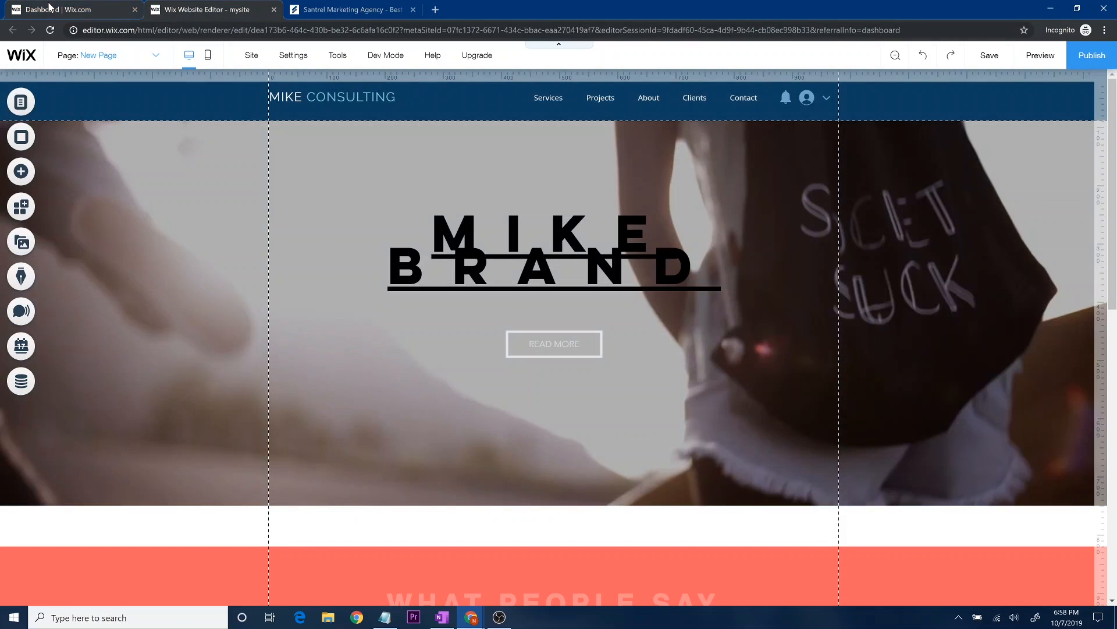
left_click(50, 8)
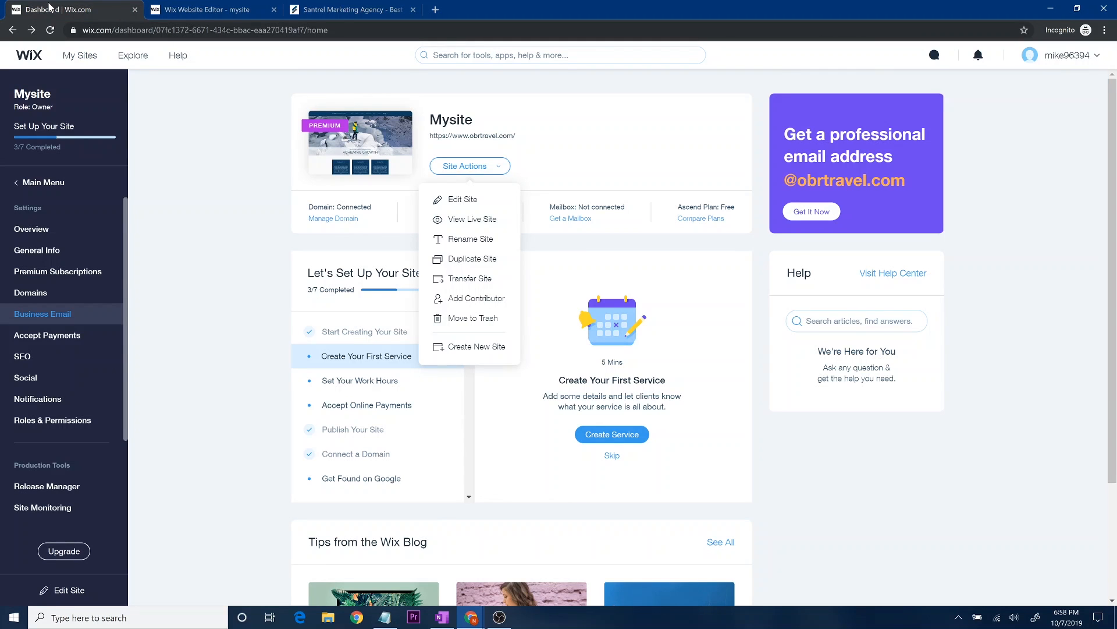
Step: Review the site setup checklist on the dashboard, from the first service down to the Manage & Grow with Ascend tasks
left_click(213, 274)
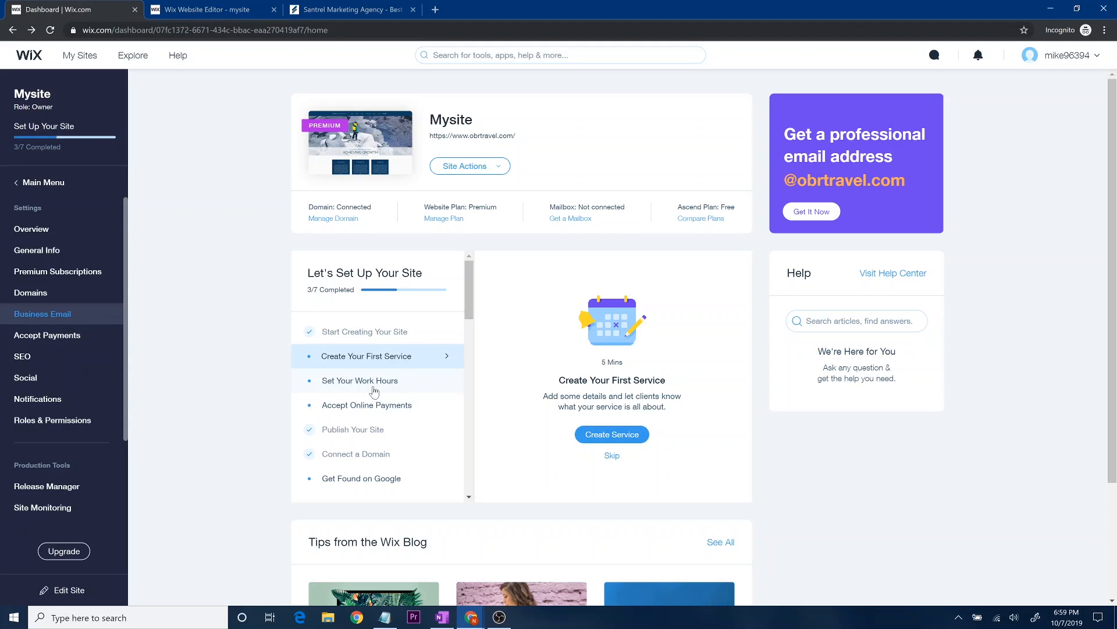
scroll(374, 391, "down", 1)
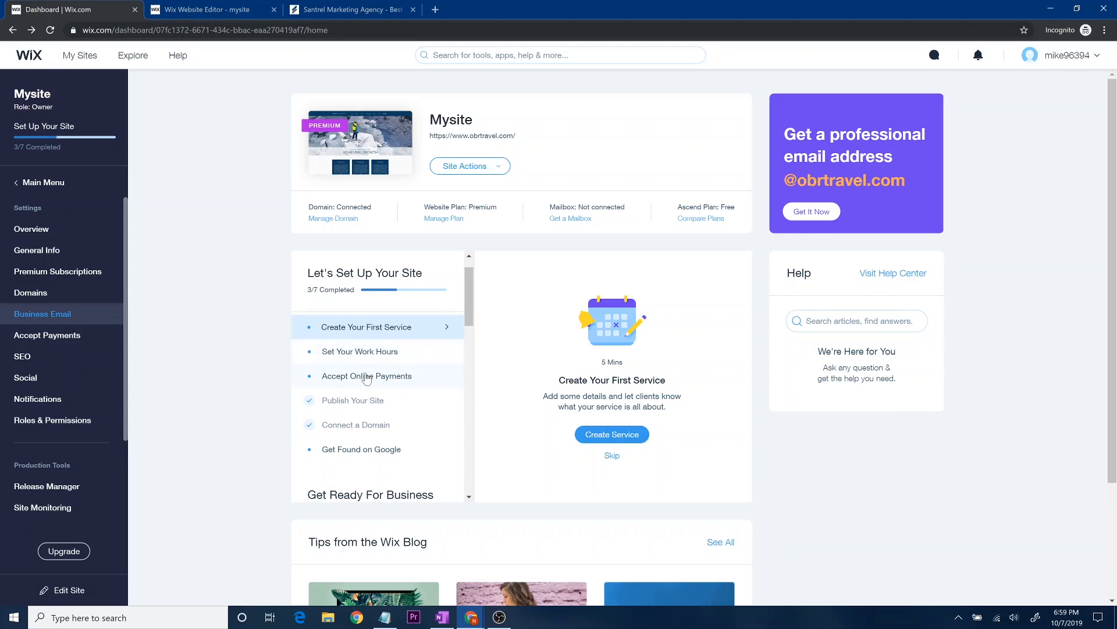
scroll(366, 378, "down", 3)
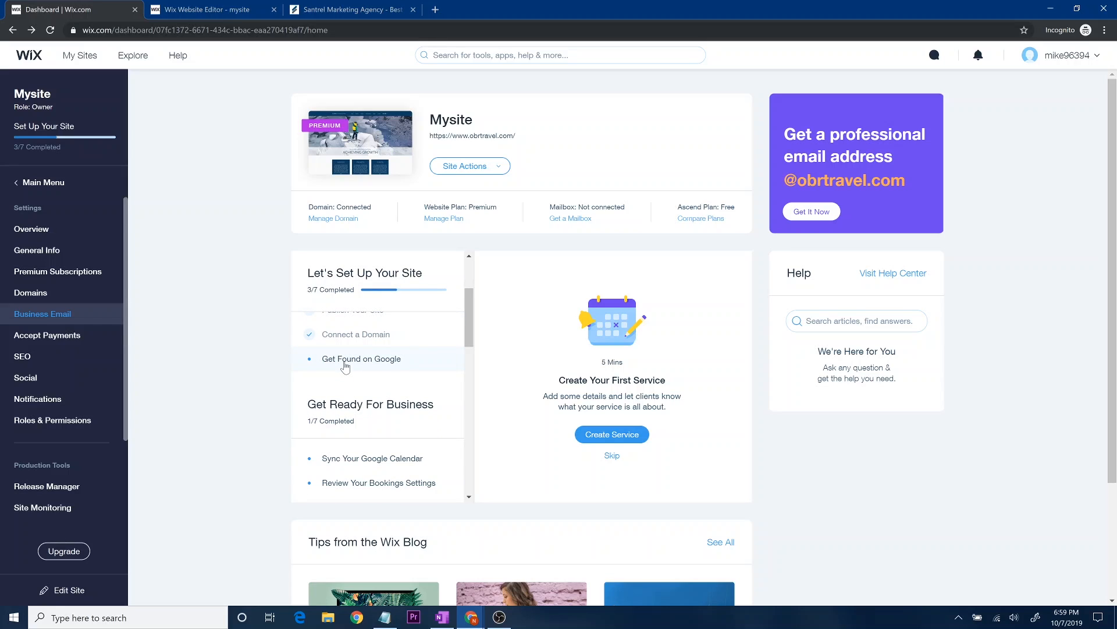
scroll(345, 365, "down", 2)
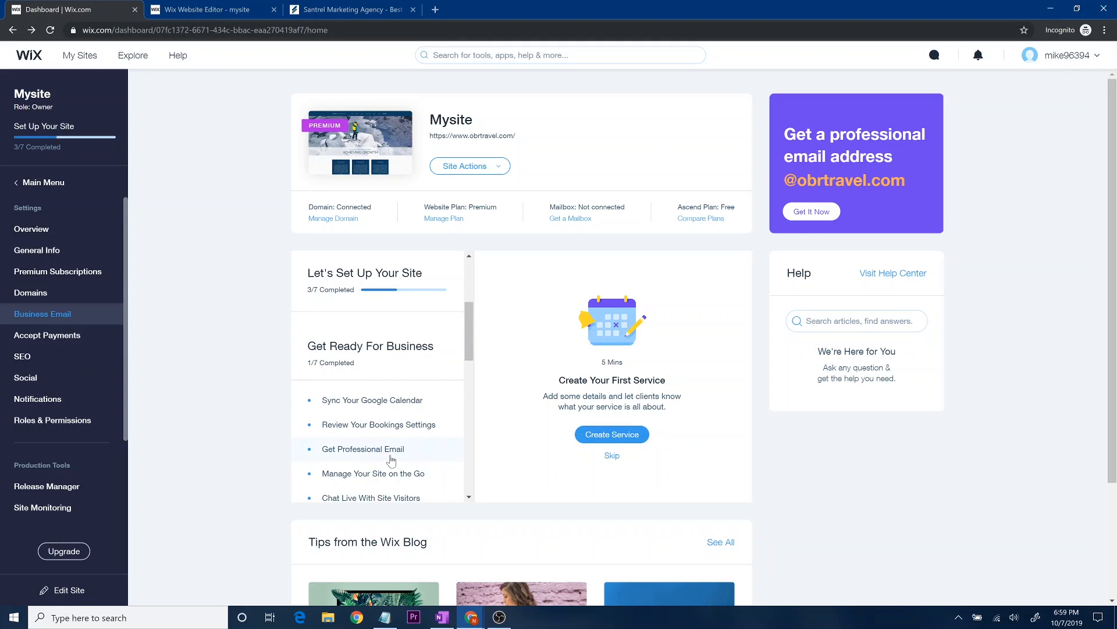
scroll(391, 459, "down", 4)
scroll(391, 460, "down", 5)
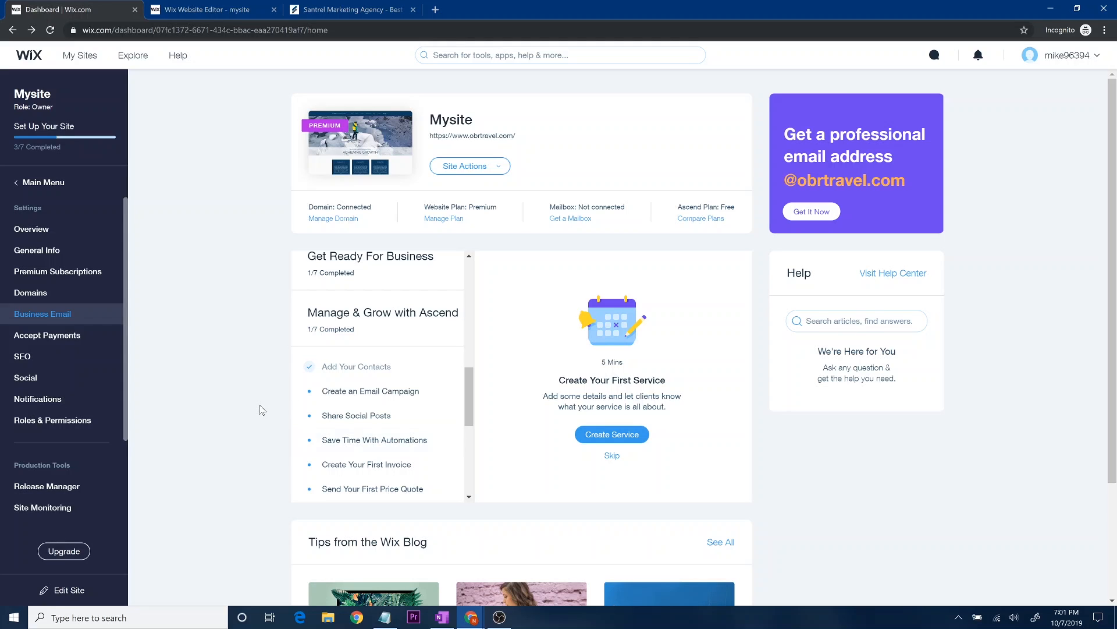
Step: Return to the website editor, show New Page in its mobile version and review the layout down to the footer
left_click(222, 9)
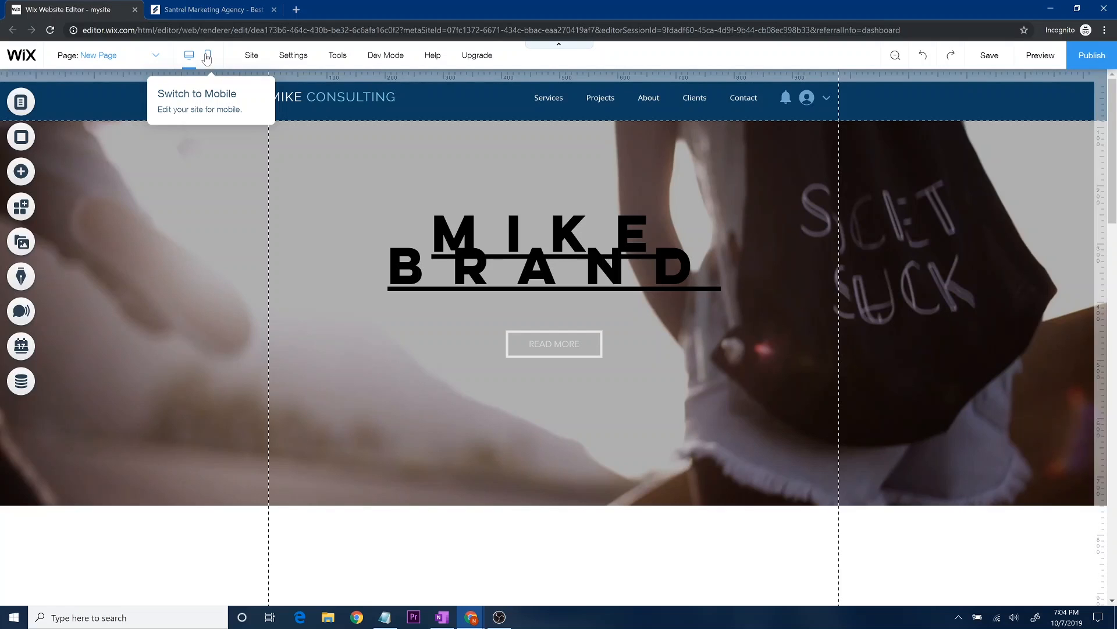
left_click(207, 56)
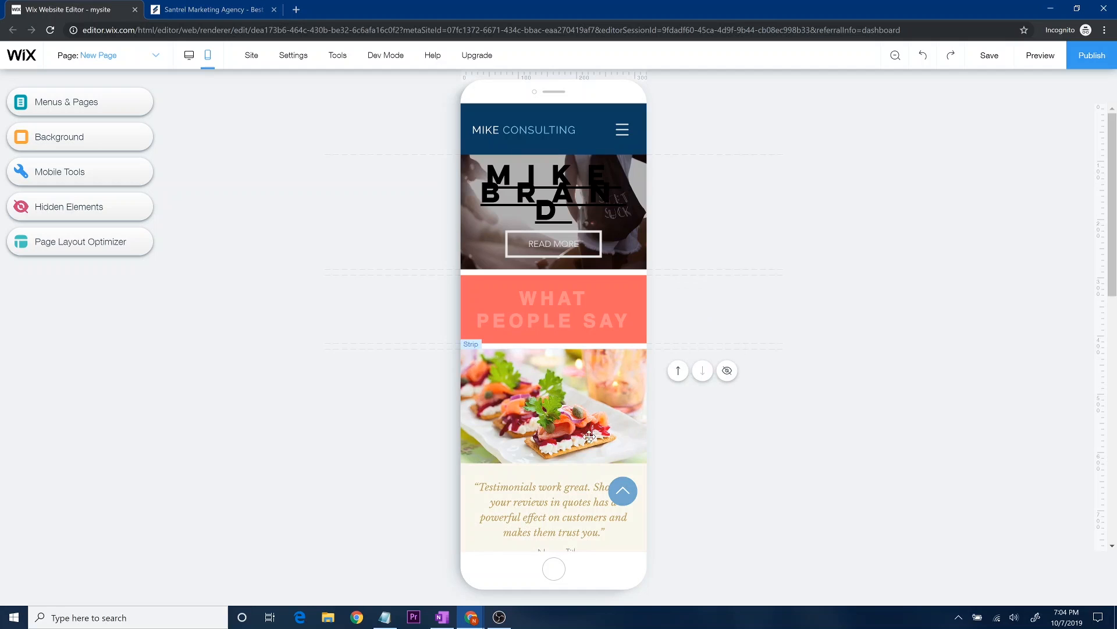
scroll(556, 429, "down", 3)
scroll(557, 429, "down", 4)
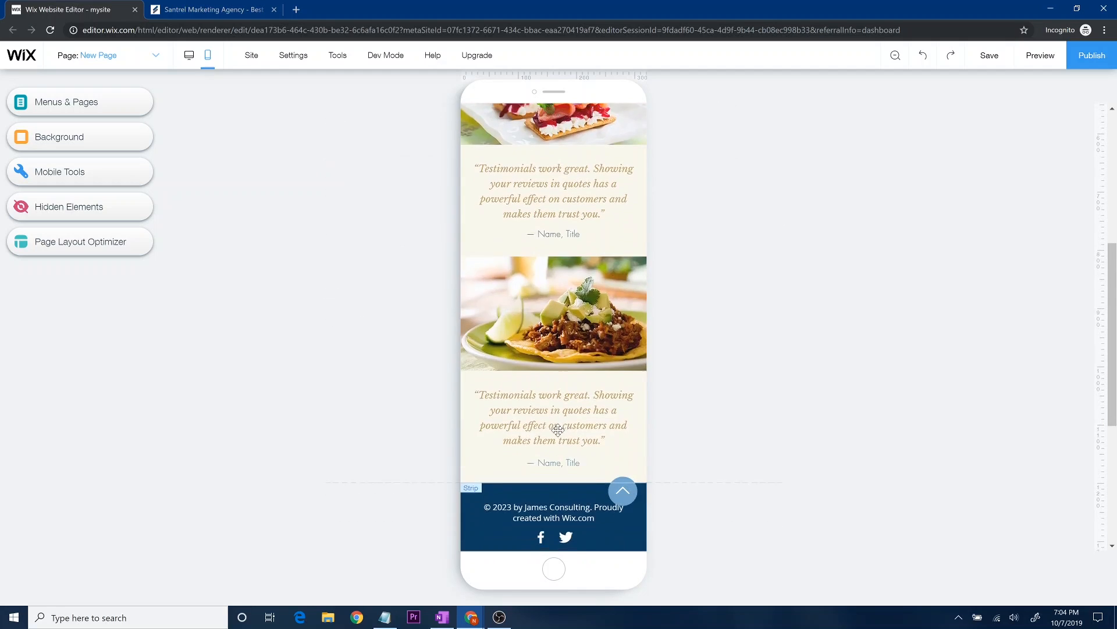
scroll(570, 345, "up", 1)
scroll(570, 345, "up", 6)
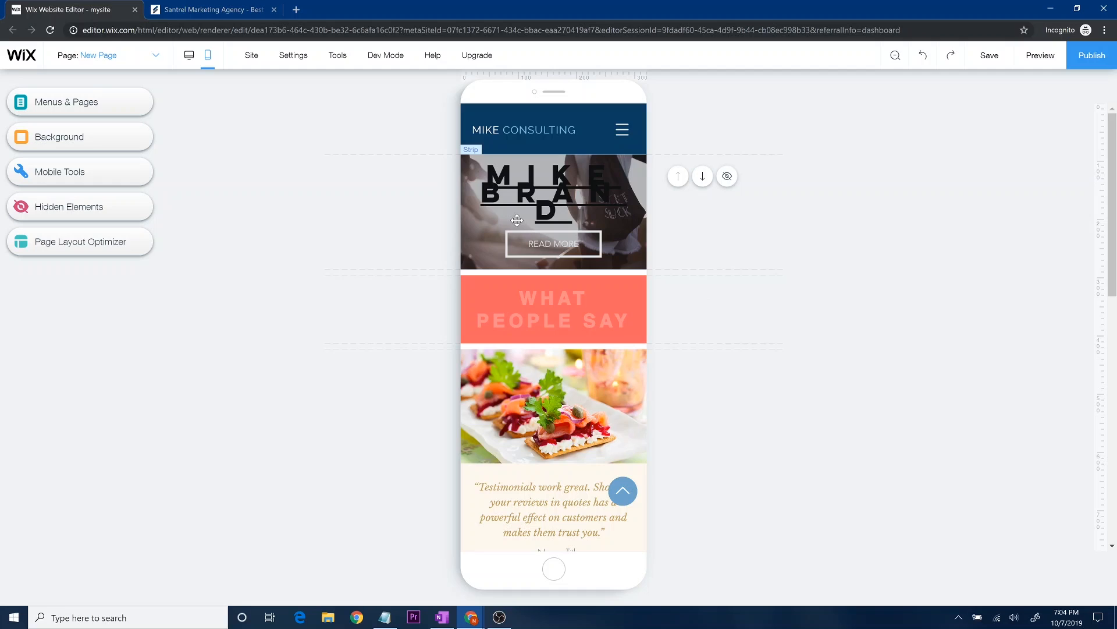
Step: Set the mobile font size of the MIKE BRAND heading to 53 px
double_click(556, 199)
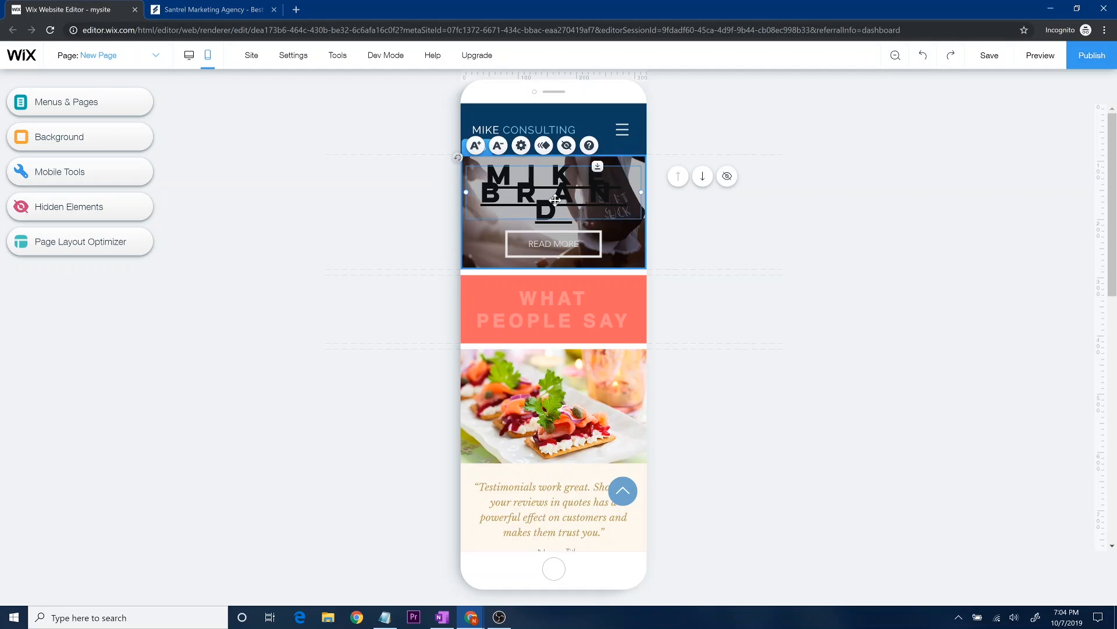
left_click_drag(349, 203, 331, 213)
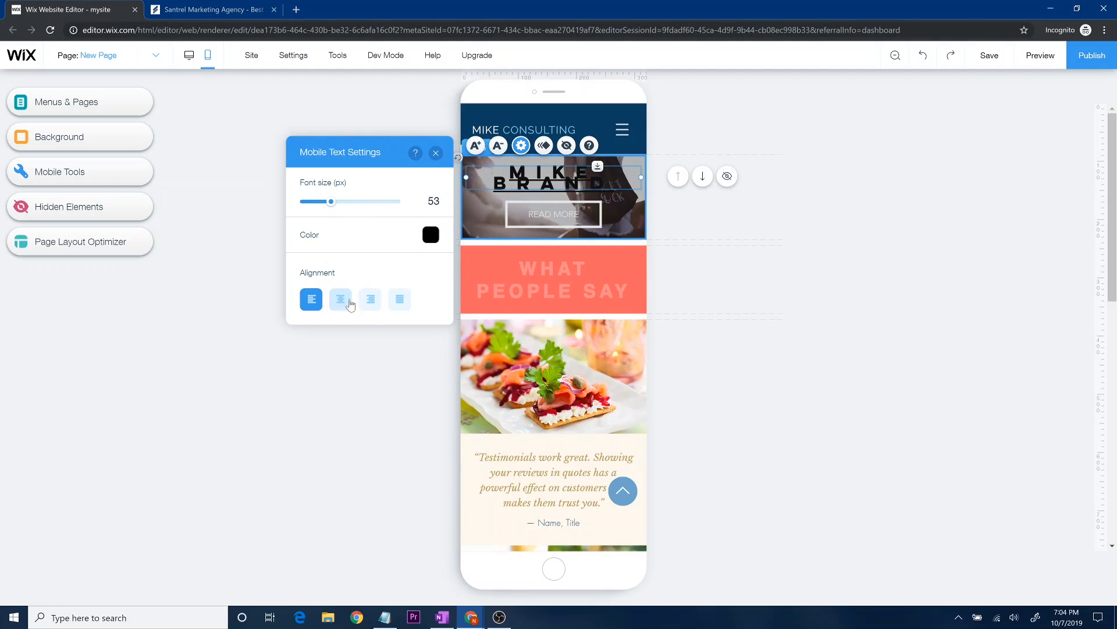
left_click(436, 153)
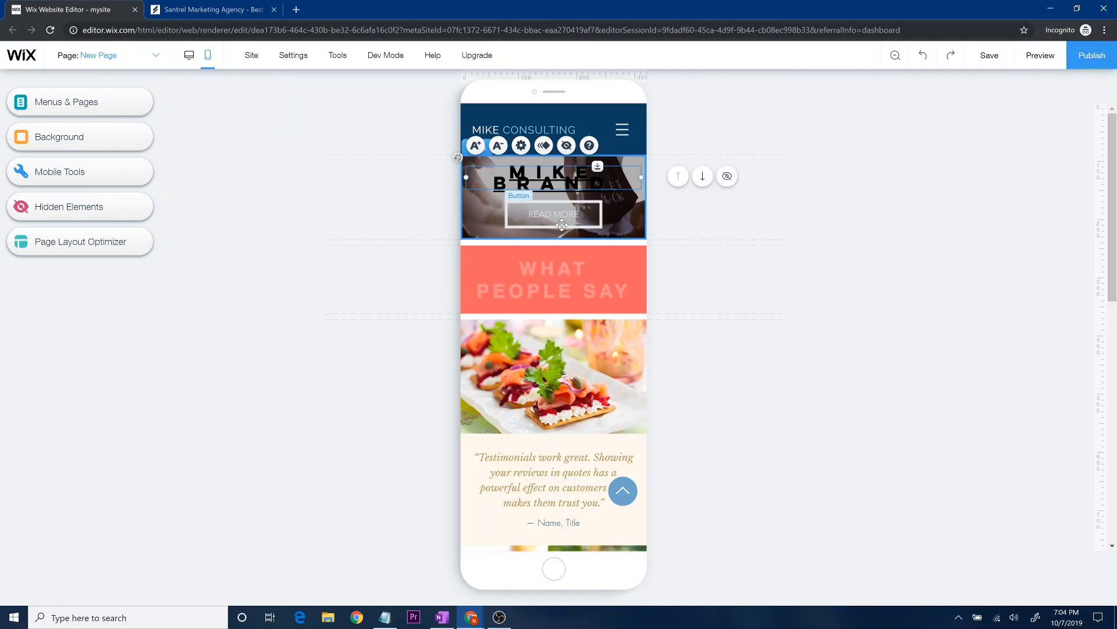
left_click(393, 213)
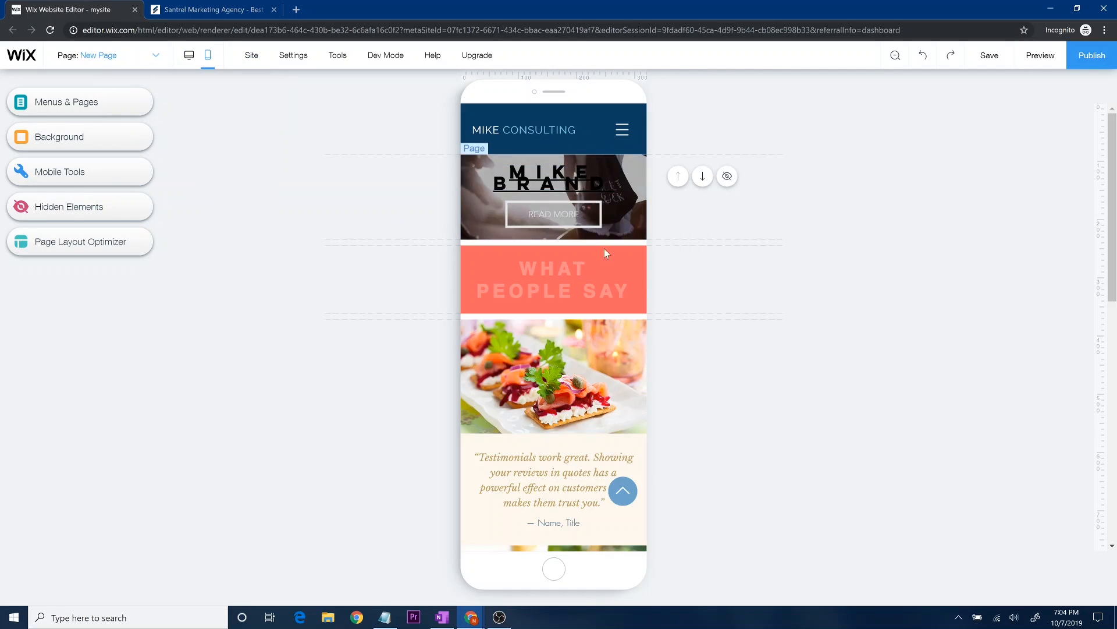
Step: Look at the mobile background options and compare the page's desktop and mobile versions
left_click(73, 138)
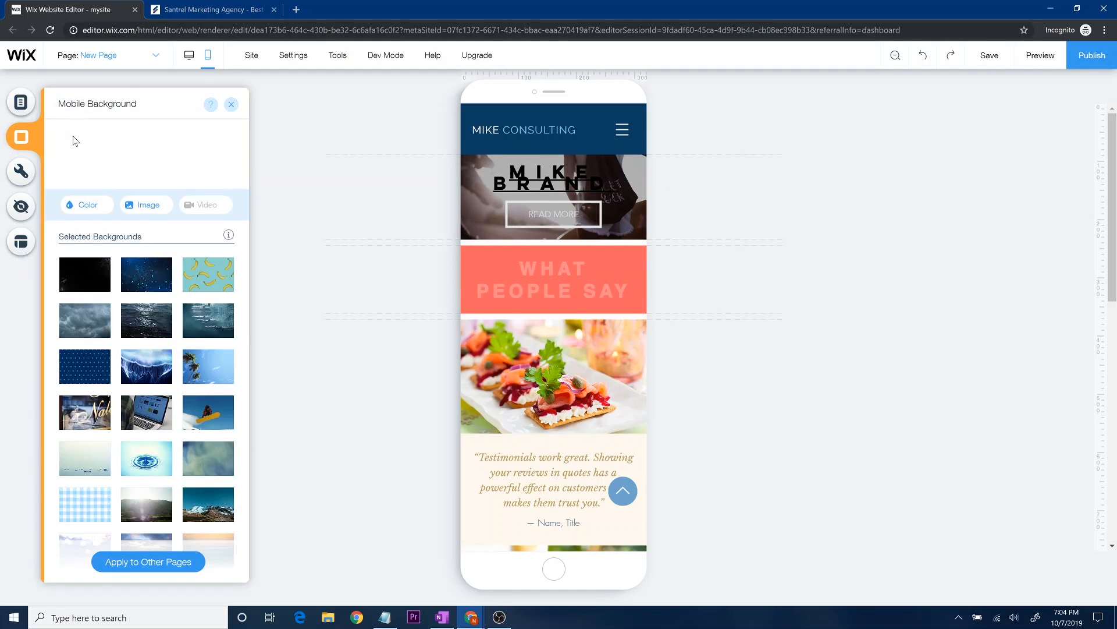
left_click(231, 105)
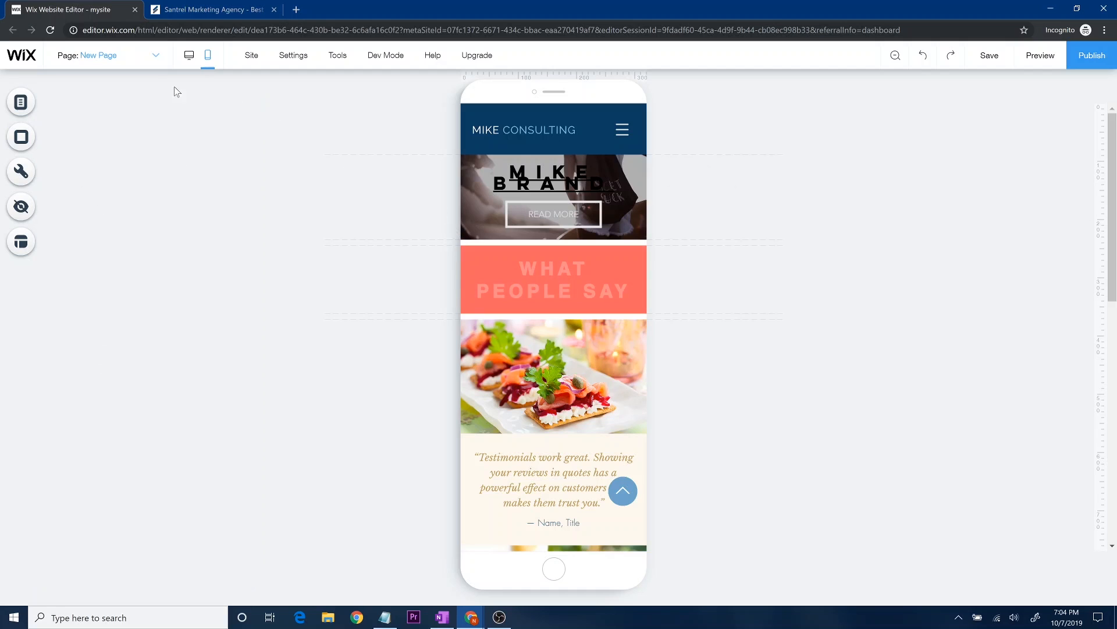
left_click(189, 56)
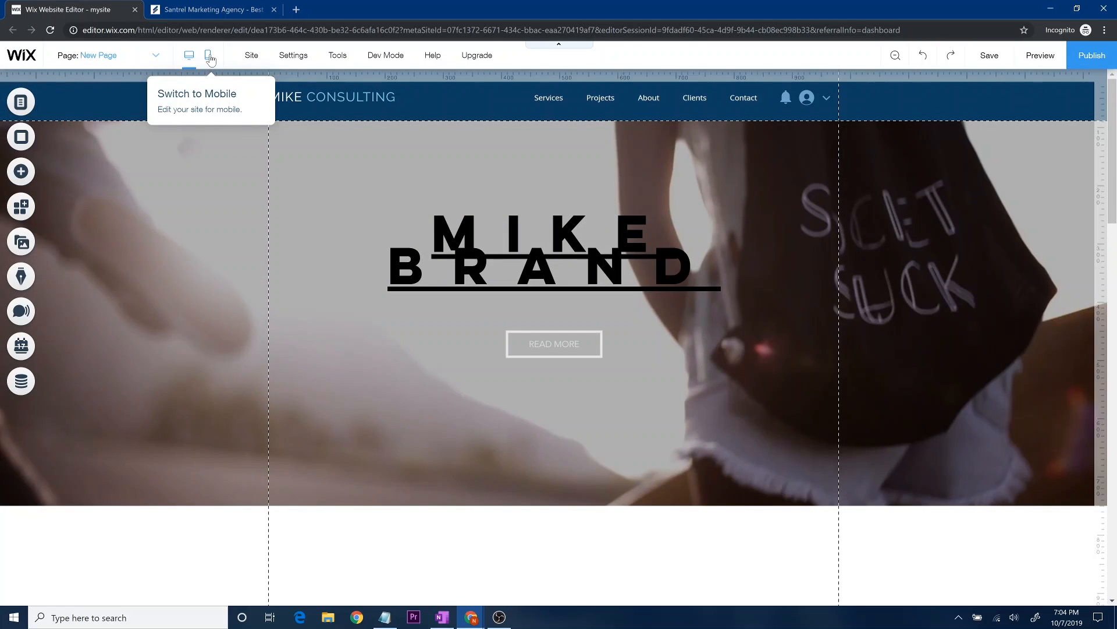
left_click(209, 56)
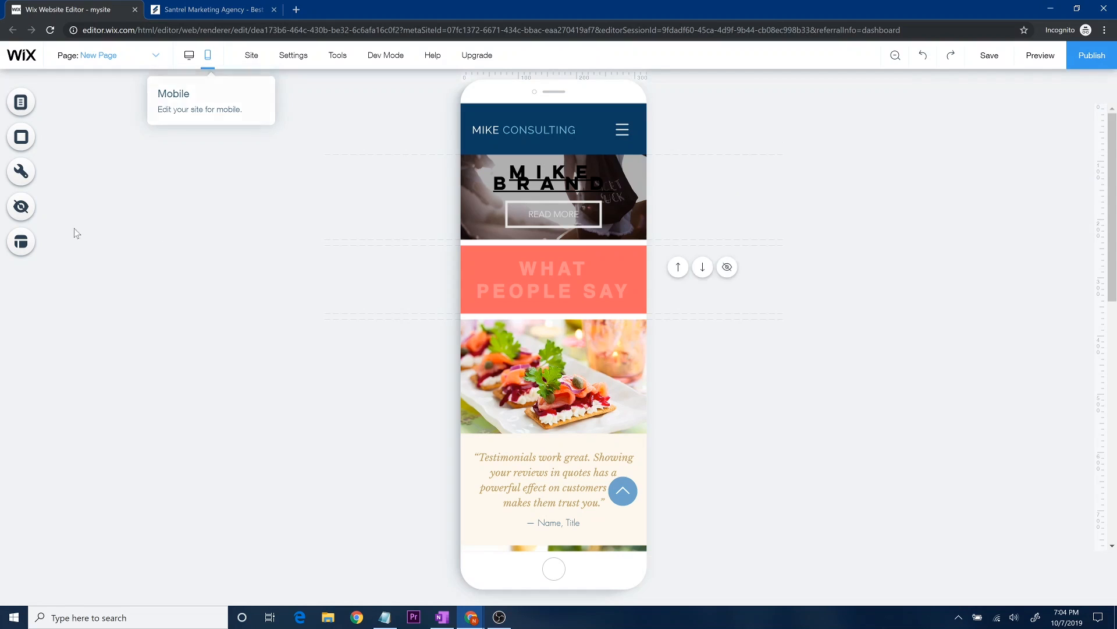
Step: Check the mobile hidden elements list and hide the coral WHAT PEOPLE SAY strip on mobile
left_click(21, 207)
left_click(232, 107)
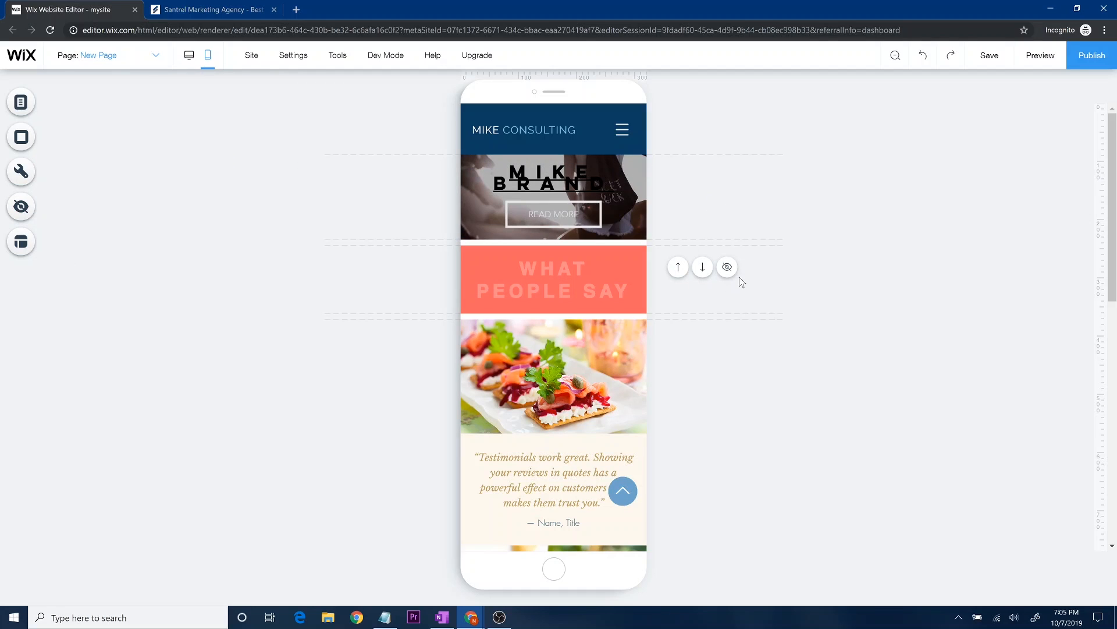
left_click(727, 268)
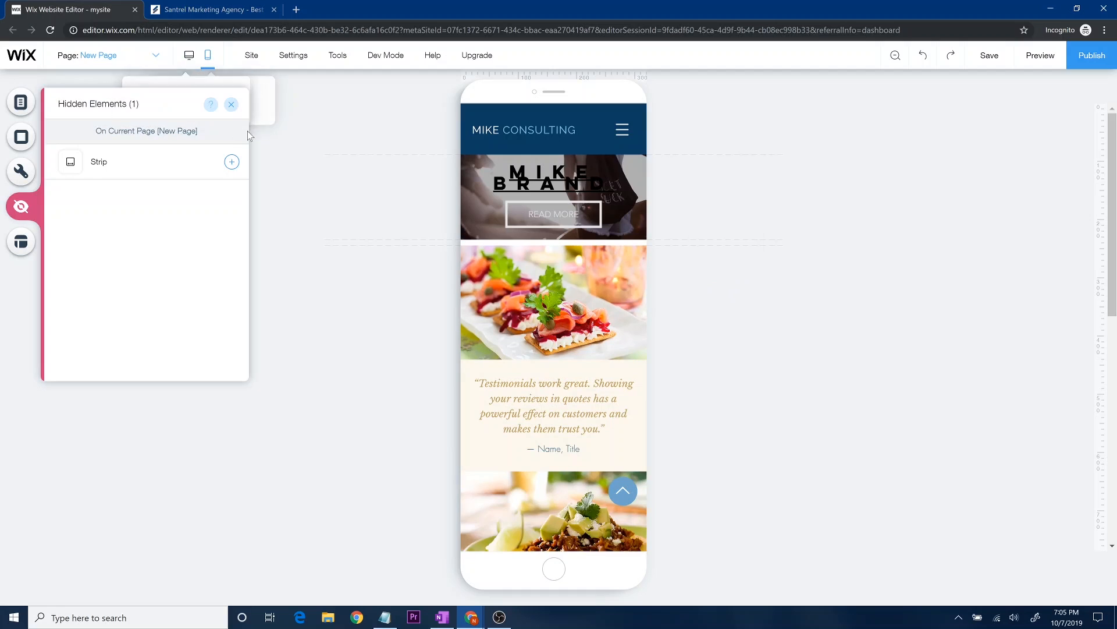
Step: Check the WHAT PEOPLE SAY strip in the desktop version and return to the mobile version to review the page
left_click(189, 56)
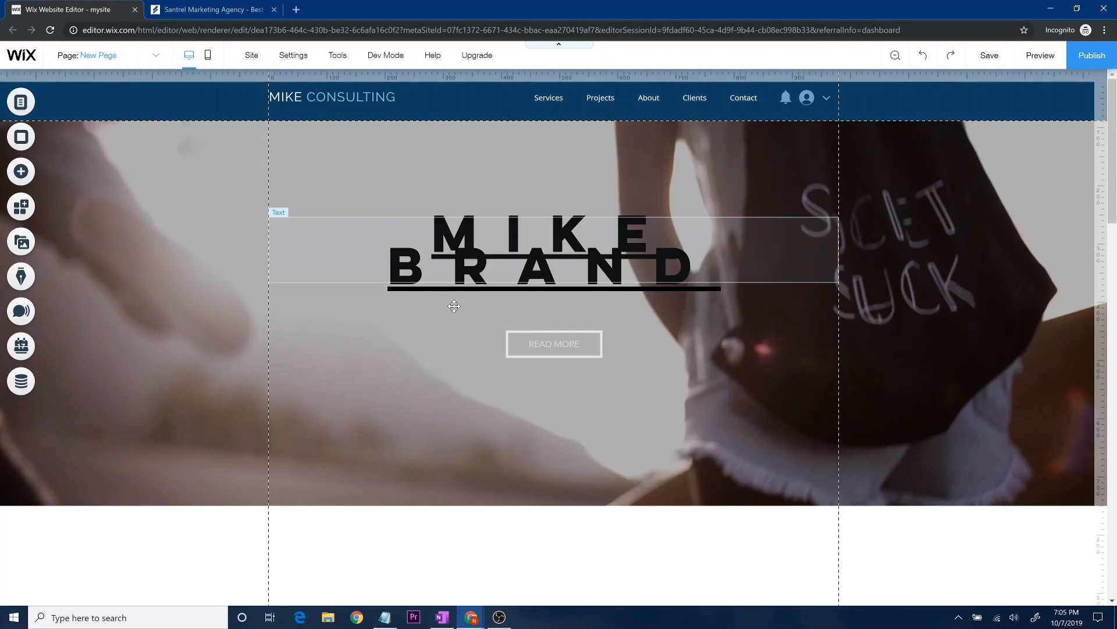
scroll(454, 305, "down", 5)
scroll(454, 305, "down", 2)
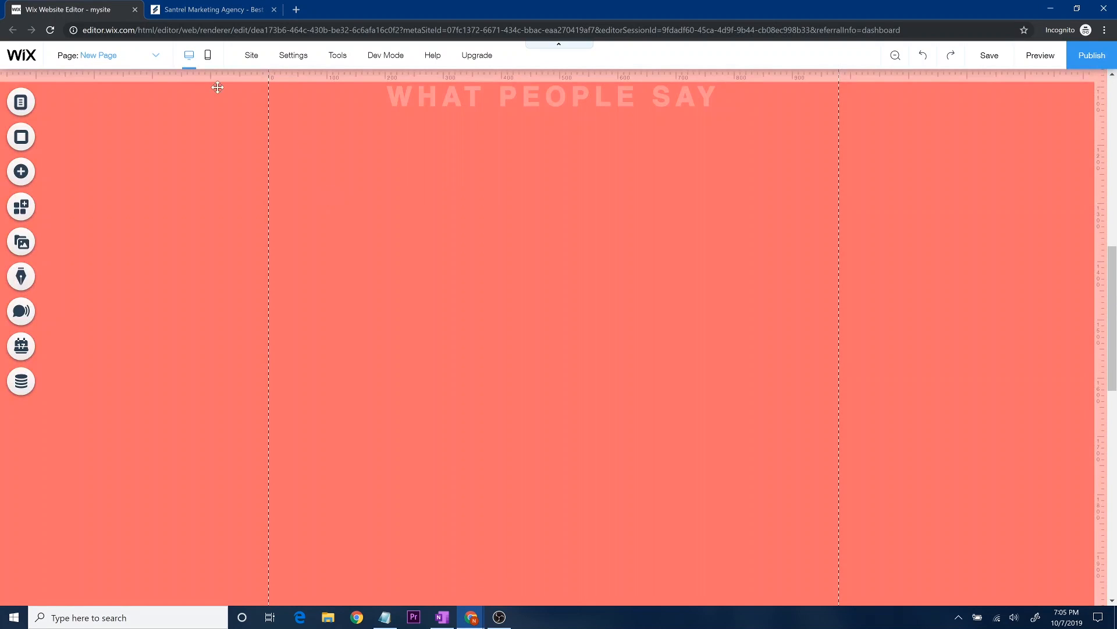
left_click(208, 58)
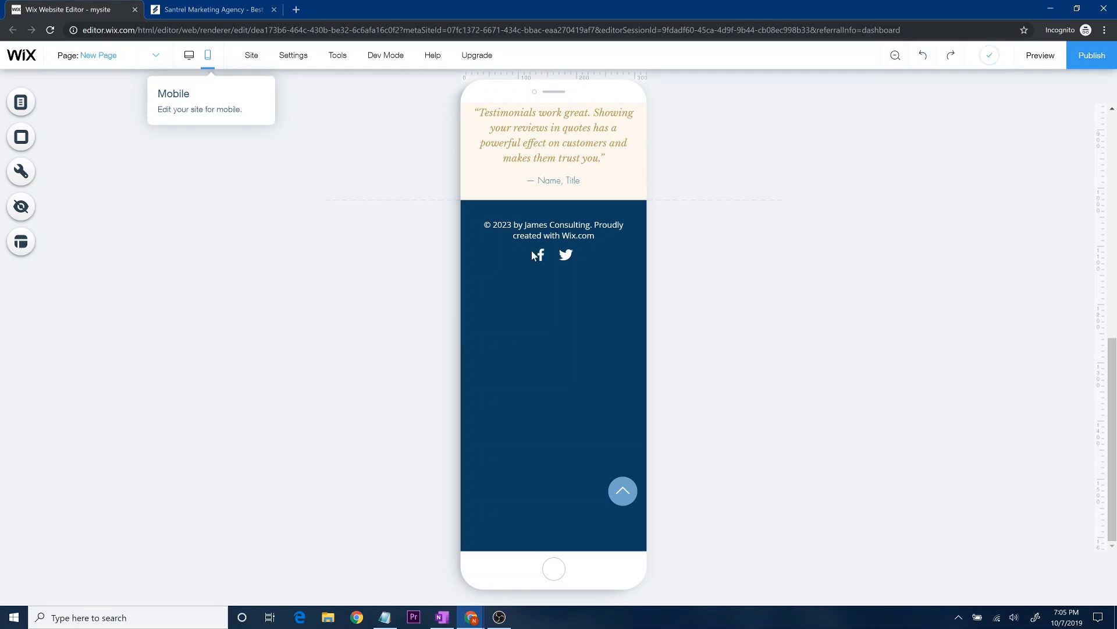
scroll(545, 297, "up", 8)
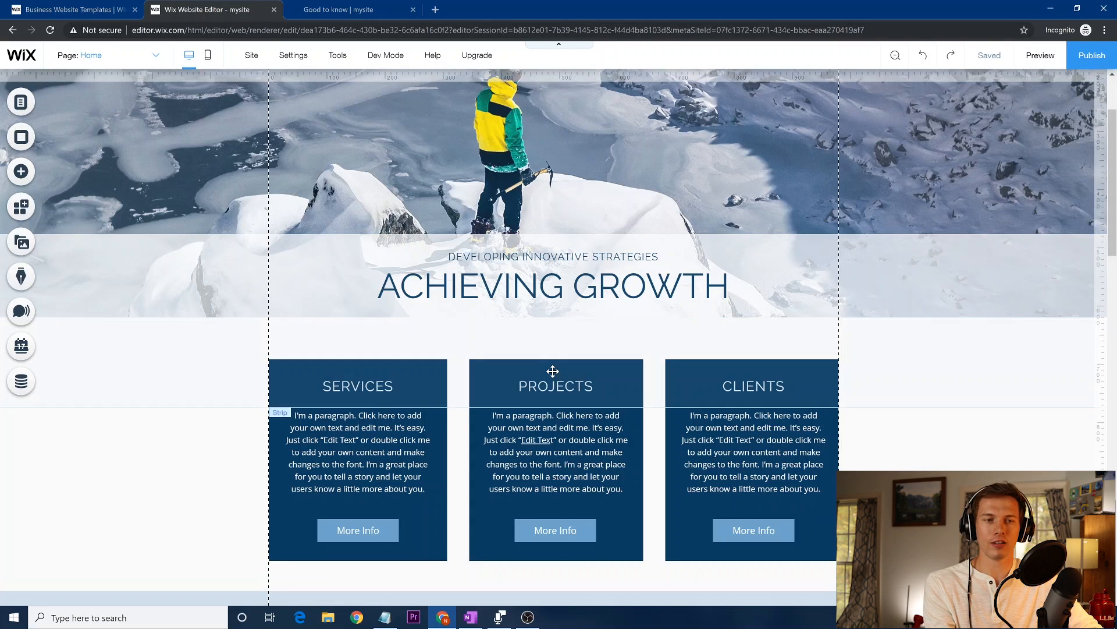
scroll(553, 371, "up", 2)
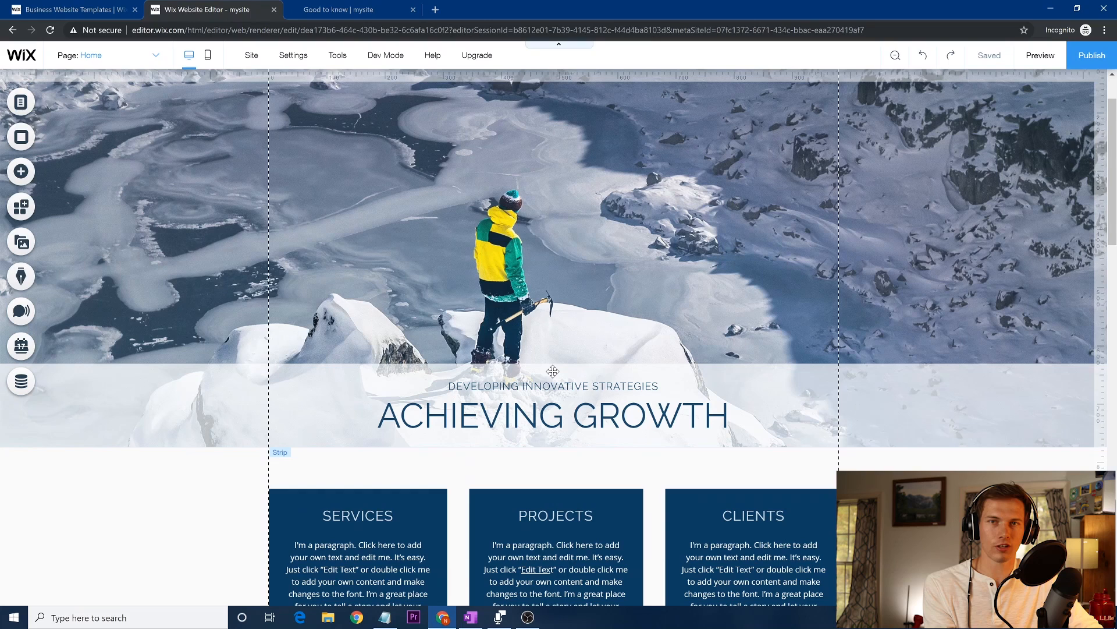